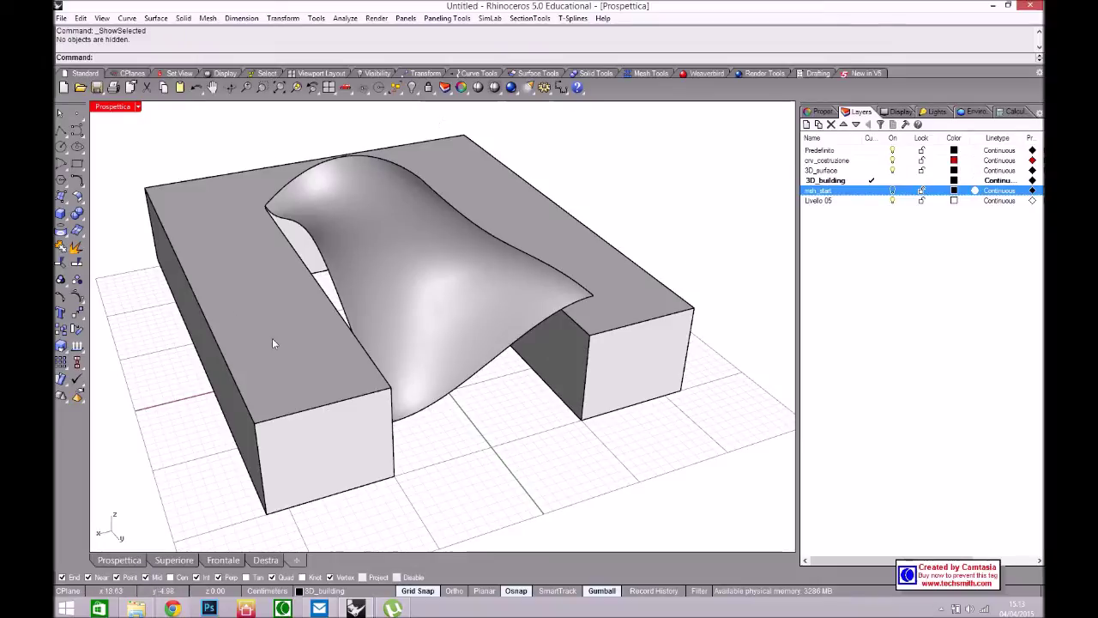
Inspect the two building blocks and wavy roof surface from several angles and show the Weaverbird toolbar
right_drag(570, 413, 343, 306)
right_drag(485, 235, 433, 343)
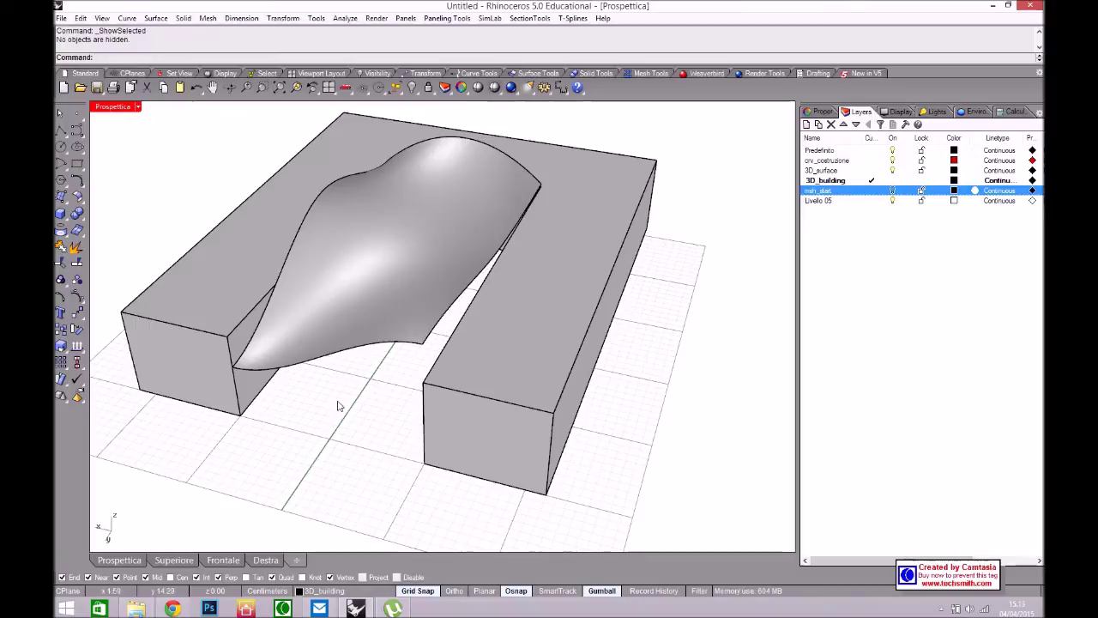
right_drag(269, 429, 298, 394)
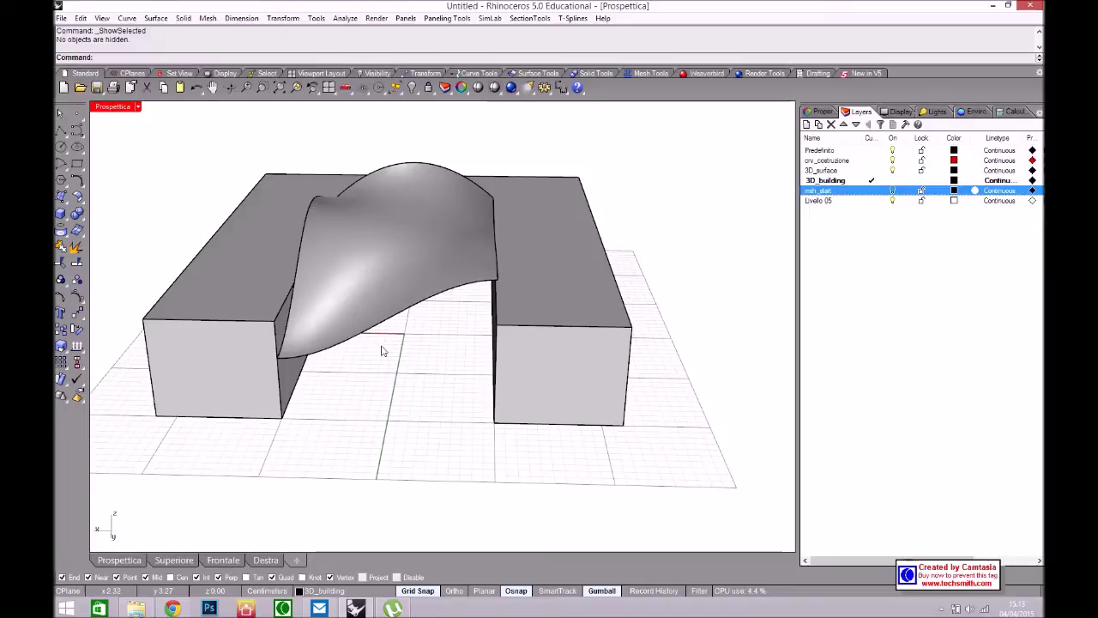
click(688, 74)
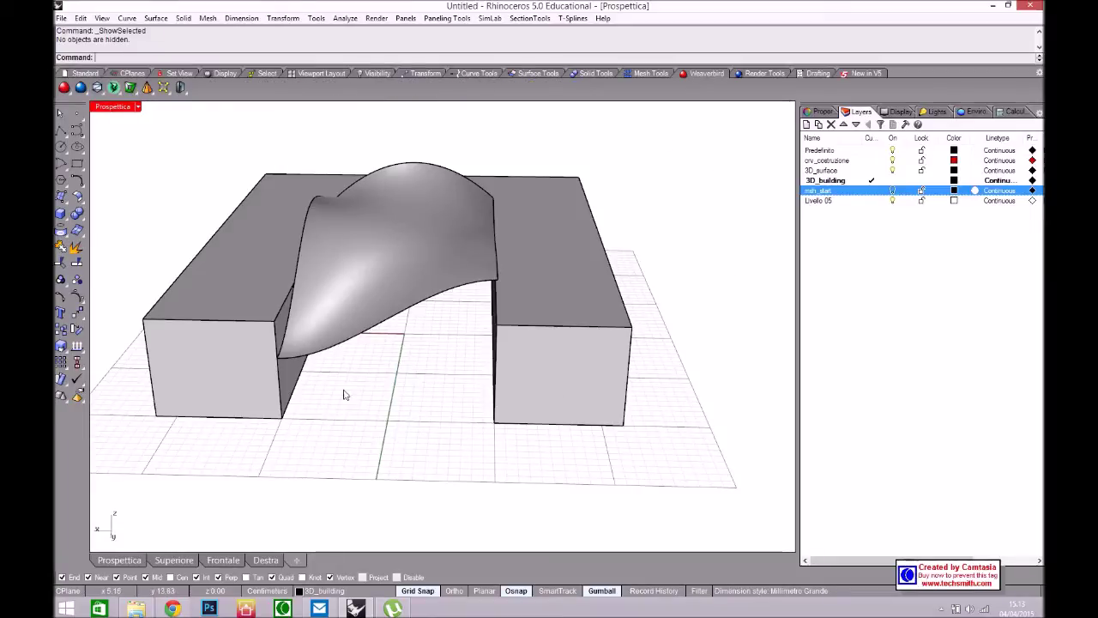
right_drag(424, 397, 388, 412)
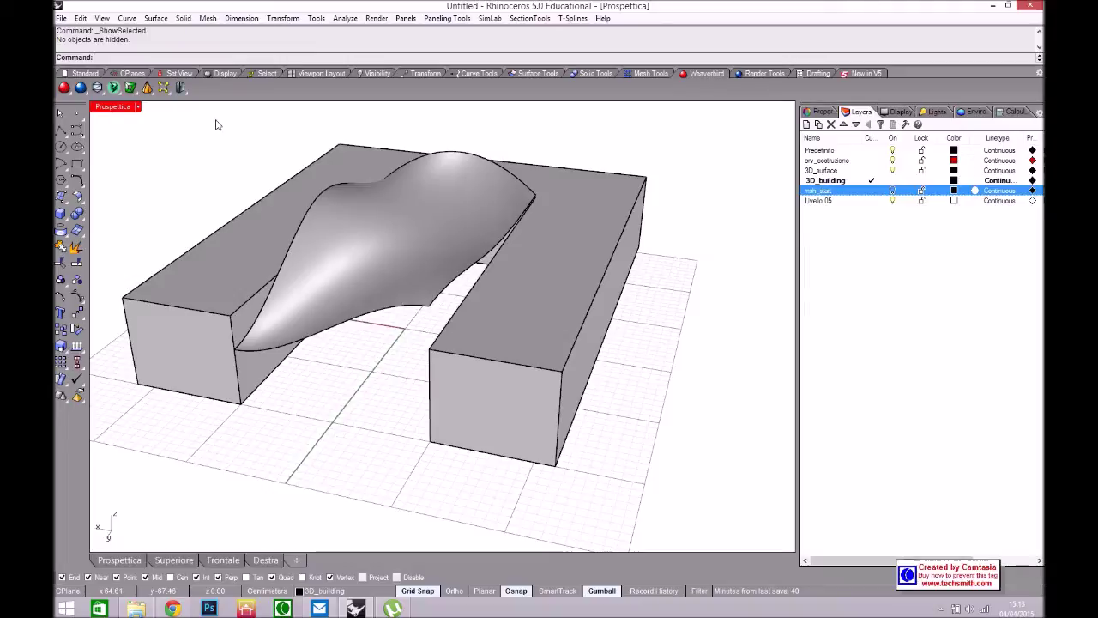
right_drag(344, 249, 271, 338)
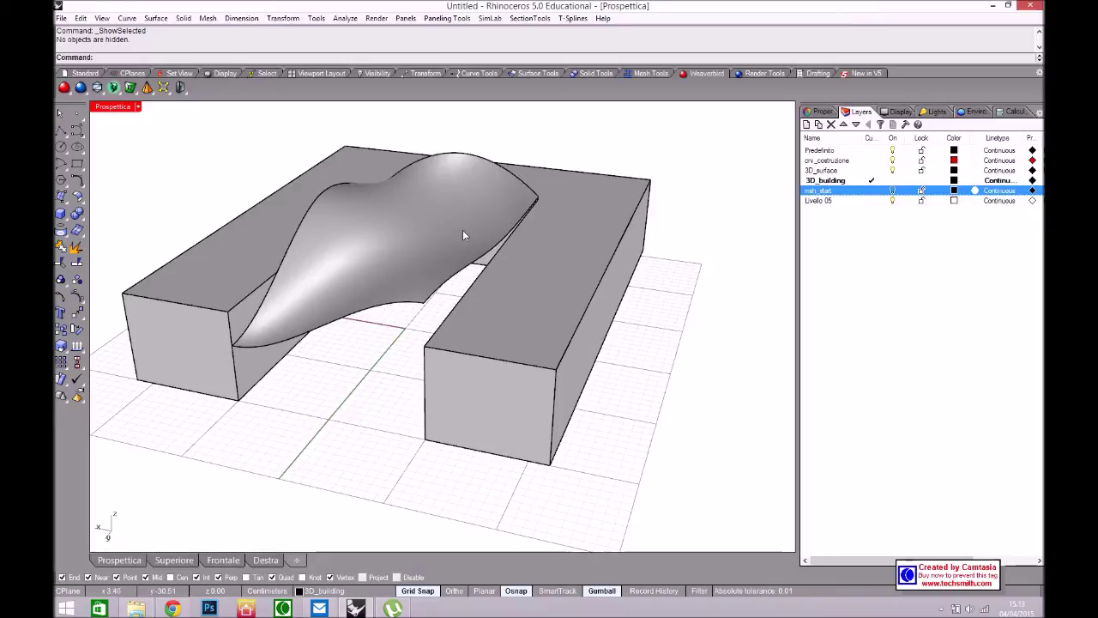
right_drag(434, 277, 407, 245)
scroll(378, 343, up, 5)
scroll(360, 331, down, 5)
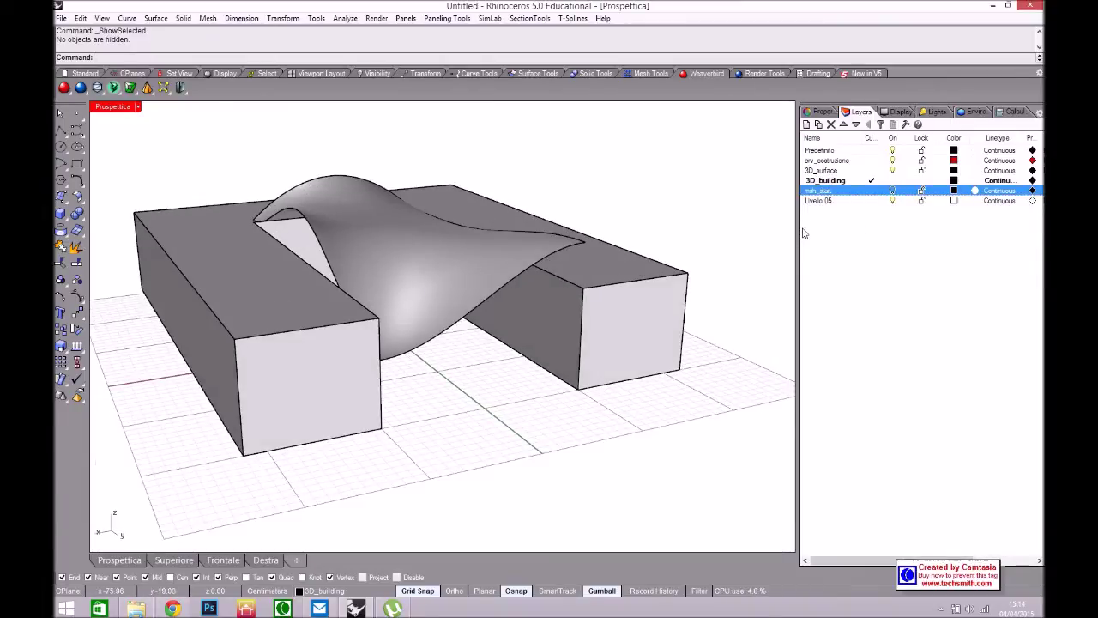
Hide the 3D_building layer so only the wavy roof surface remains
click(872, 177)
click(892, 180)
right_drag(618, 331, 564, 383)
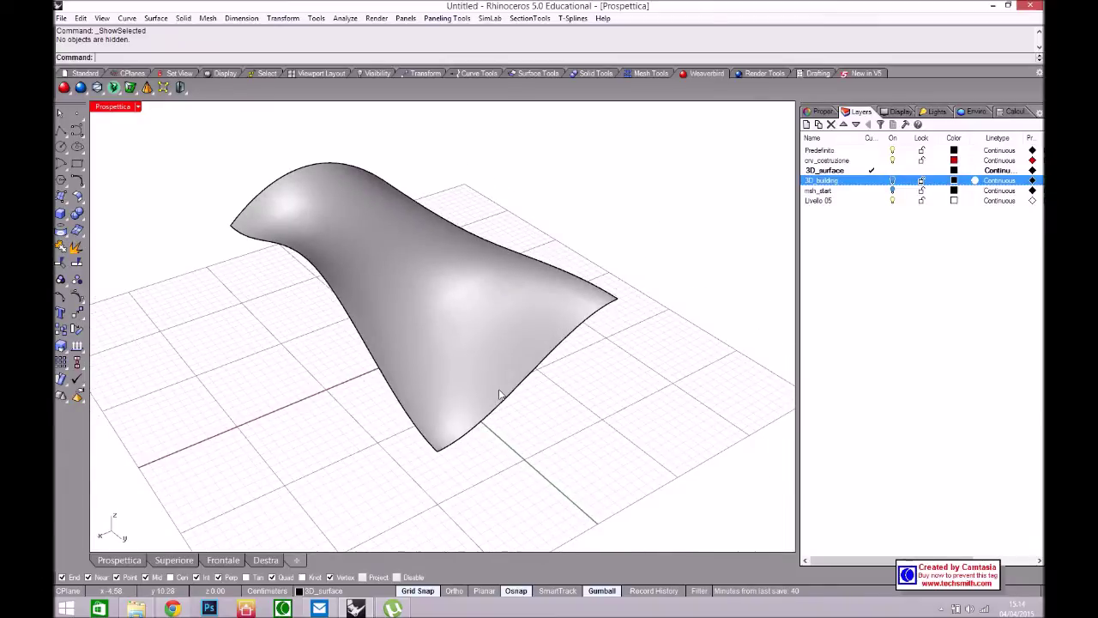
right_drag(497, 398, 315, 419)
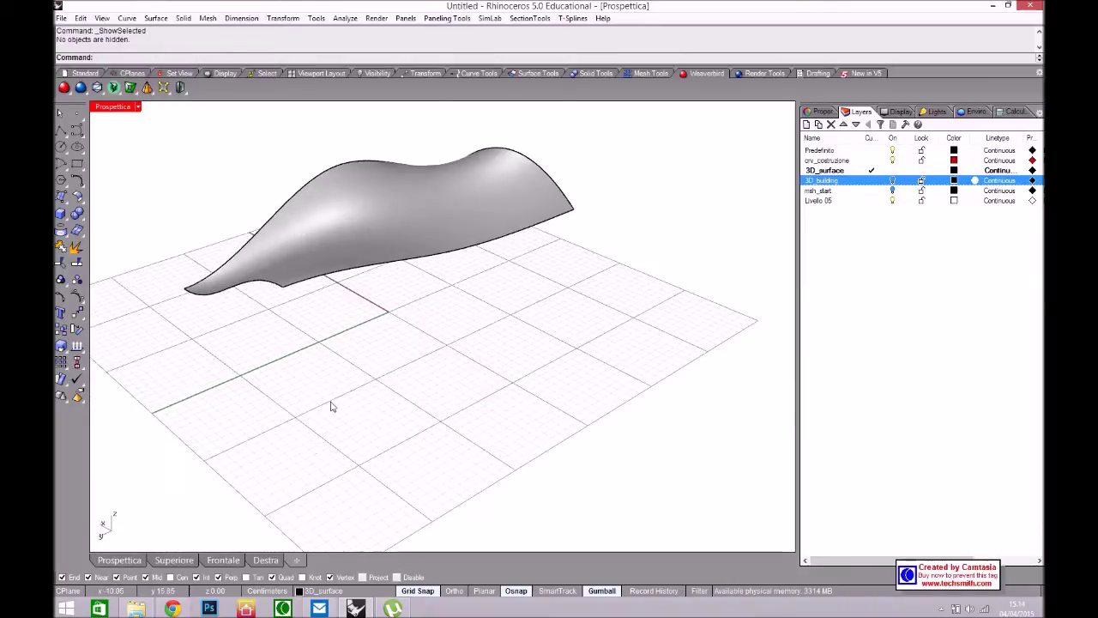
right_drag(540, 194, 444, 203)
right_drag(487, 332, 429, 305)
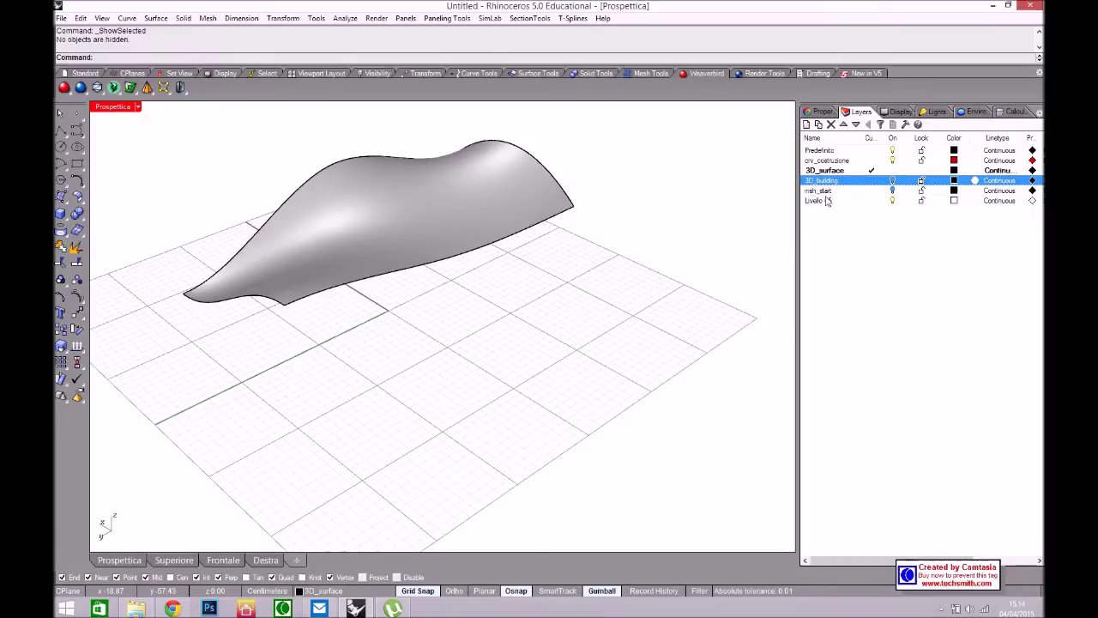
Turn on the msh_start layer to reveal the flat mesh grid beneath the surface
click(892, 191)
right_drag(518, 355, 194, 362)
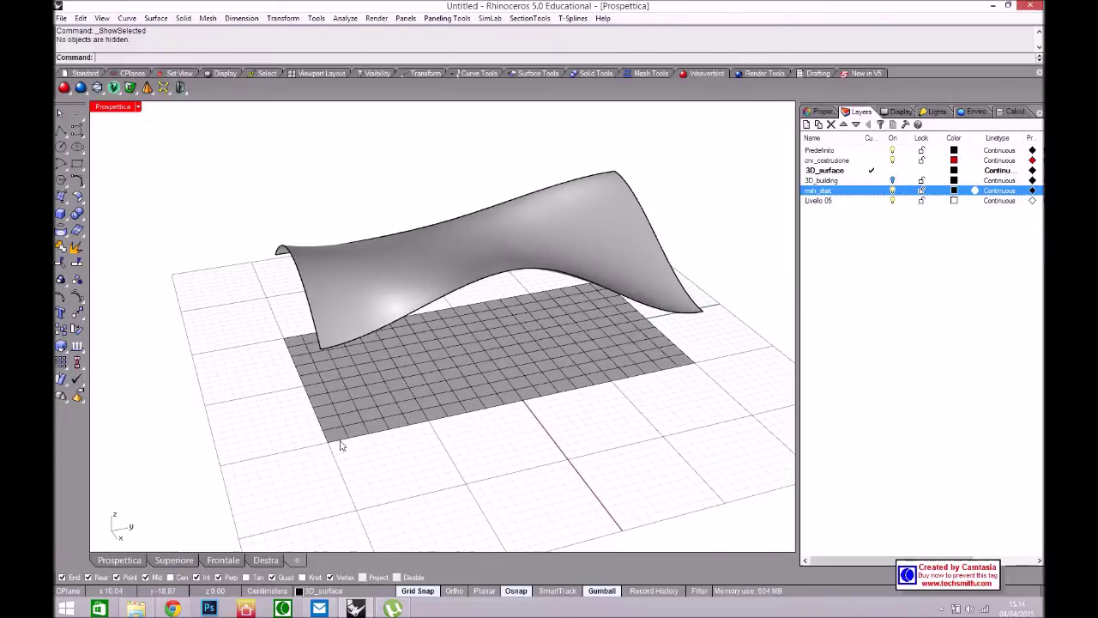
scroll(338, 446, up, 2)
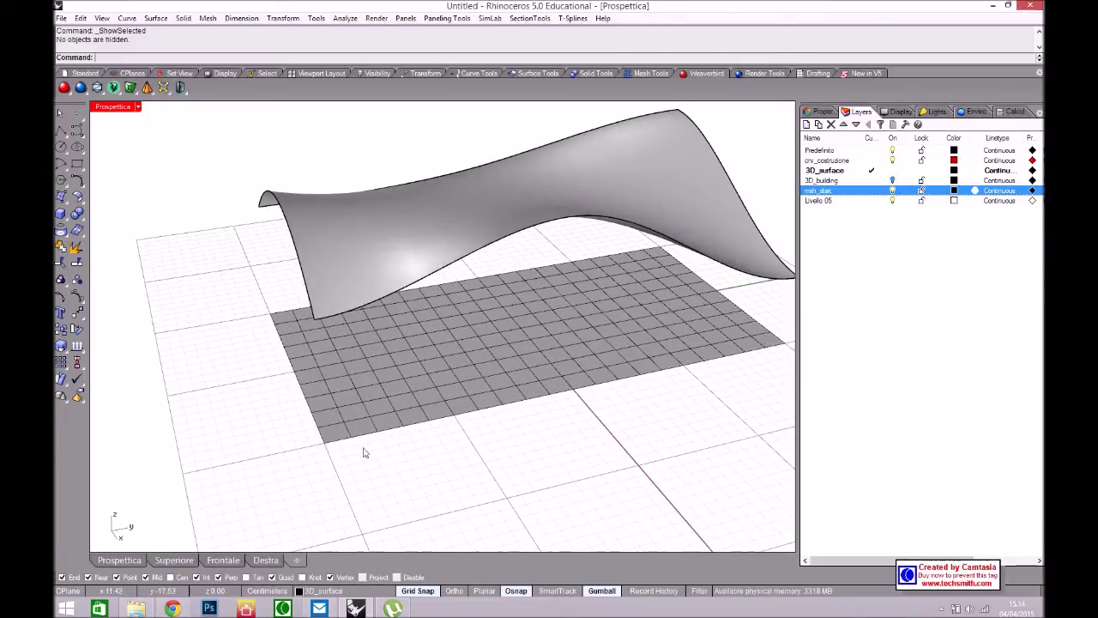
scroll(358, 429, down, 2)
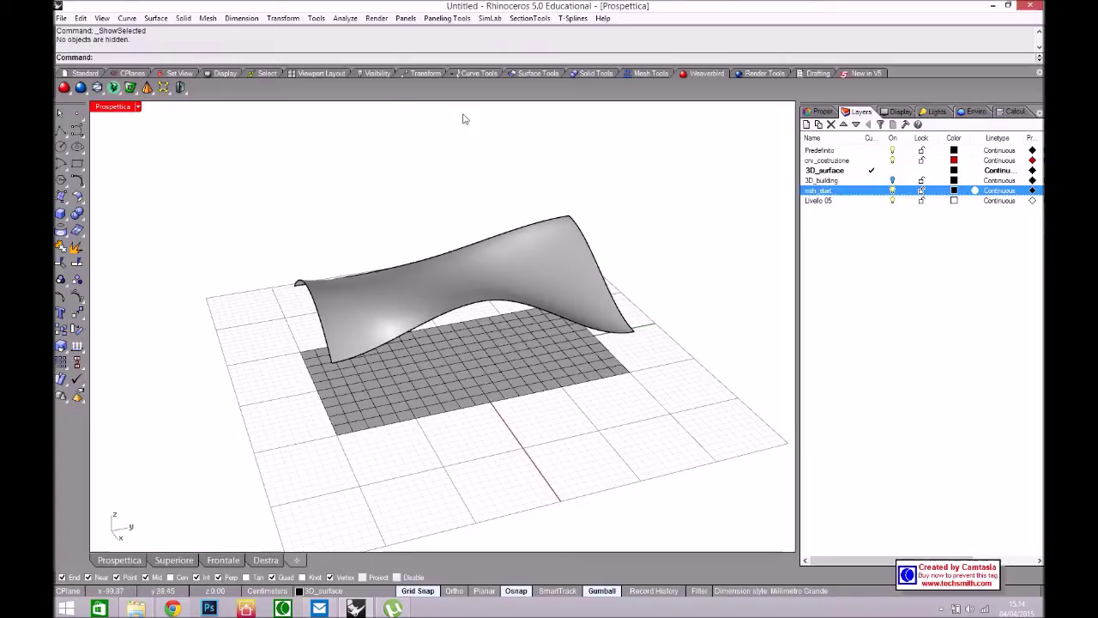
Start a Mesh Plane from the Mesh Tools, then cancel it without drawing anything
click(650, 74)
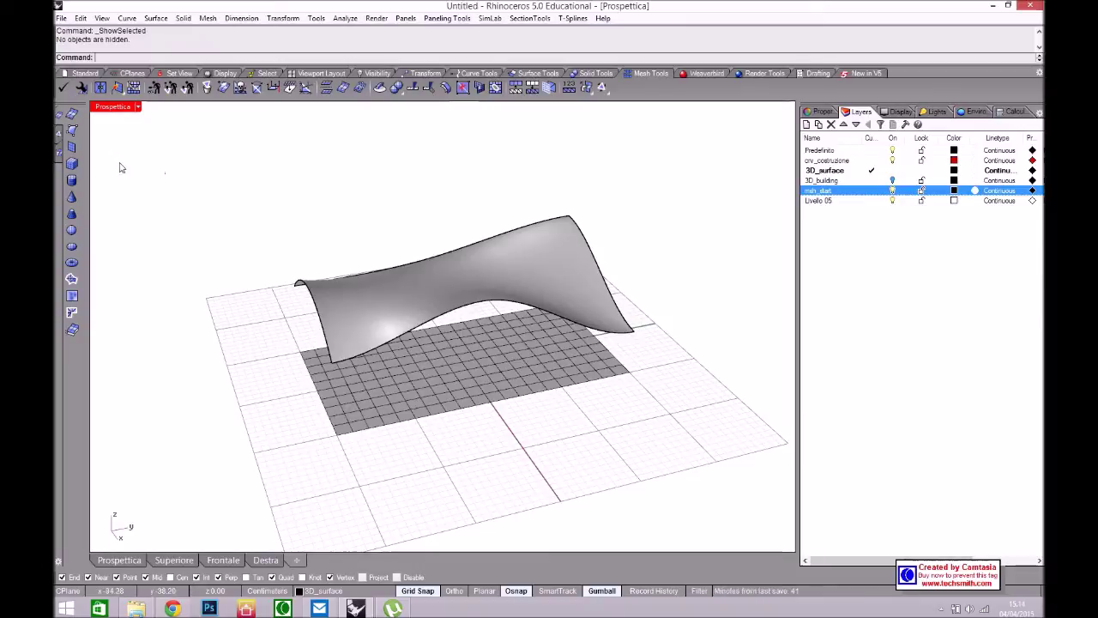
click(73, 151)
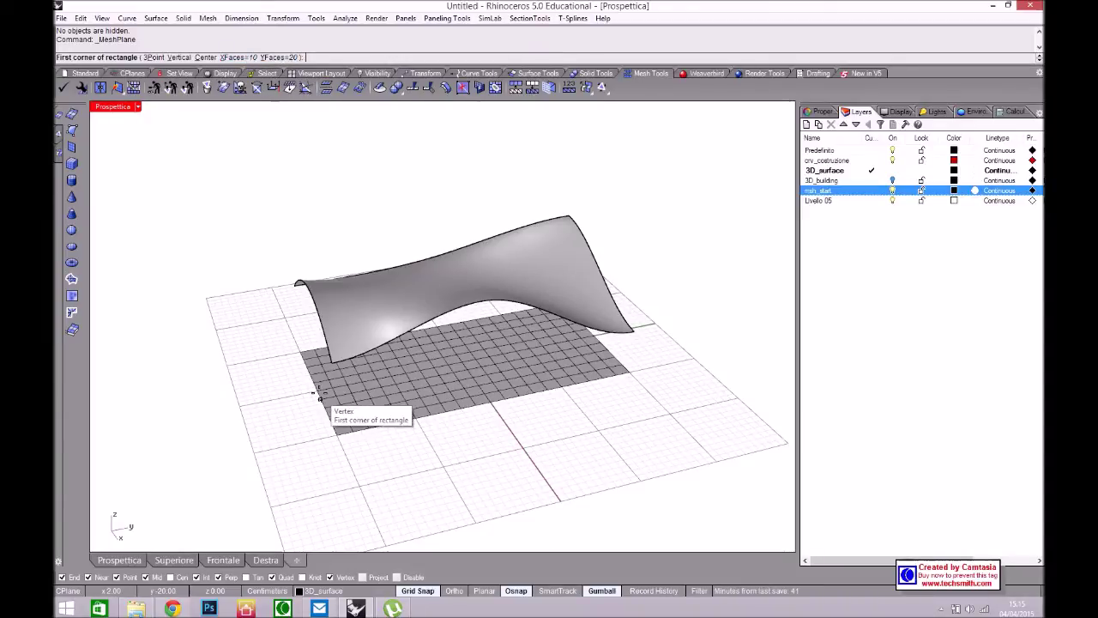
key(Escape)
View the surface and mesh grid from new angles and show the Transform toolbar
right_drag(368, 392, 414, 401)
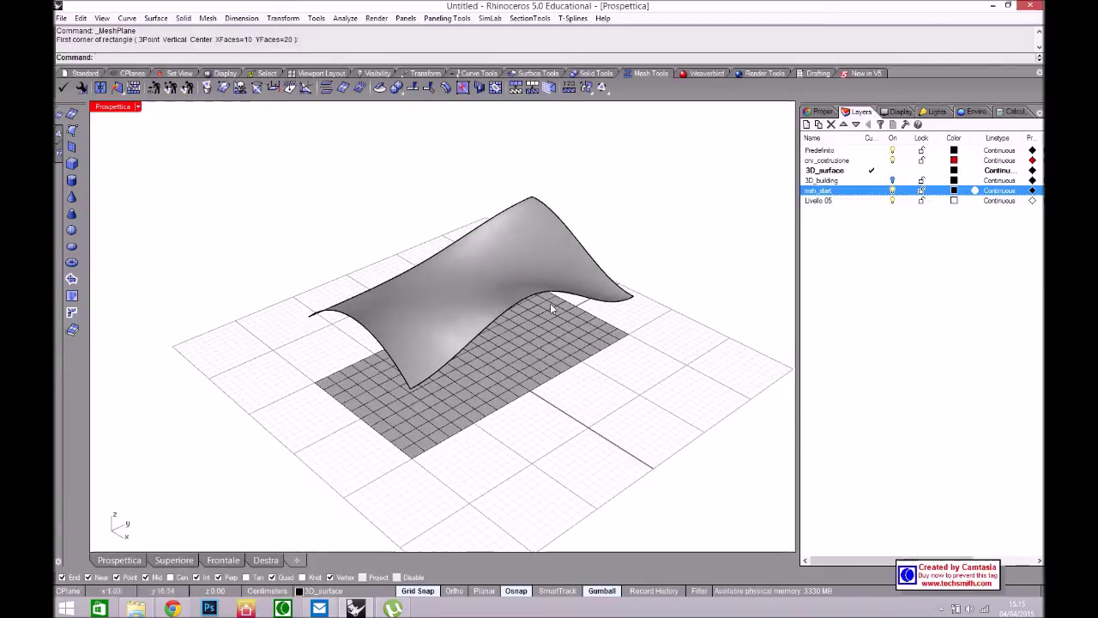
right_drag(417, 442, 370, 373)
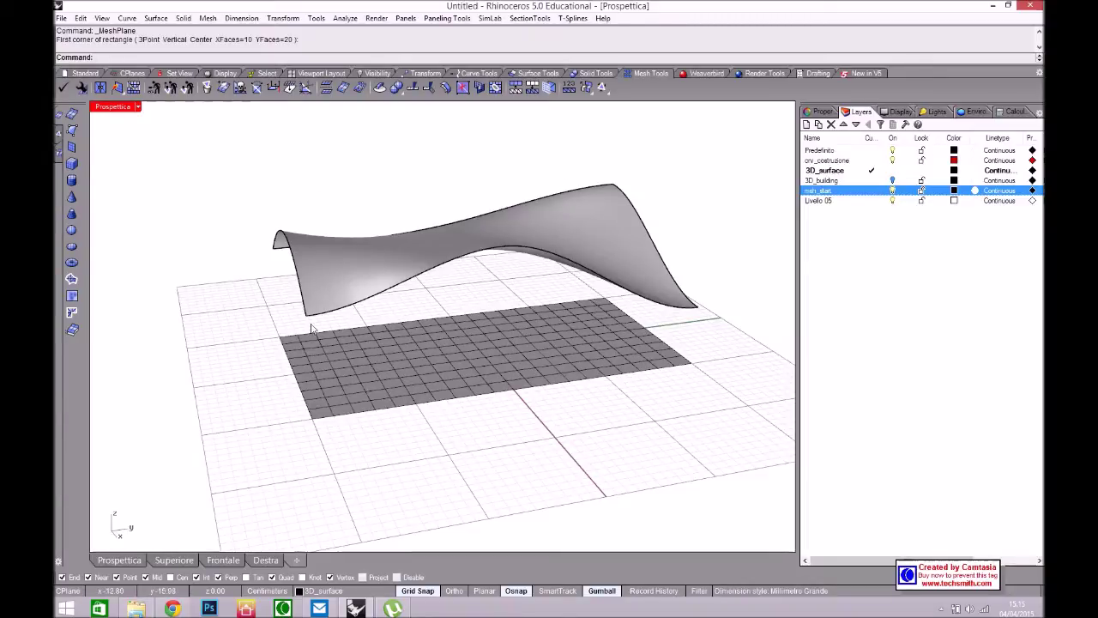
right_drag(315, 352, 381, 368)
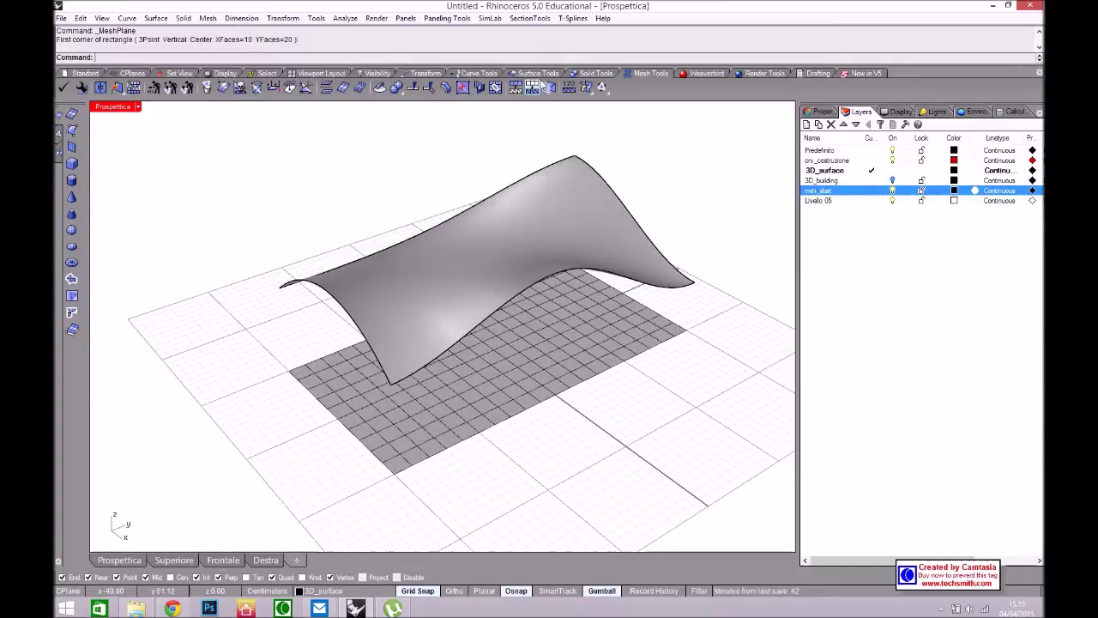
click(415, 75)
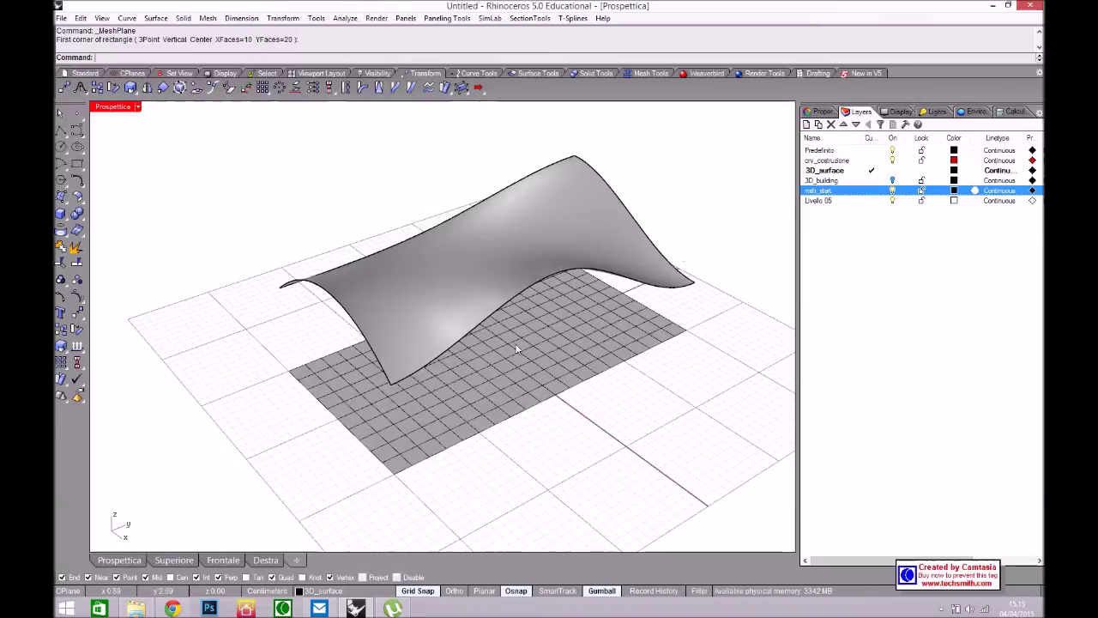
Look over the wavy surface and gridded slab from several angles and return to the Mesh Tools toolbar
right_drag(542, 405, 318, 386)
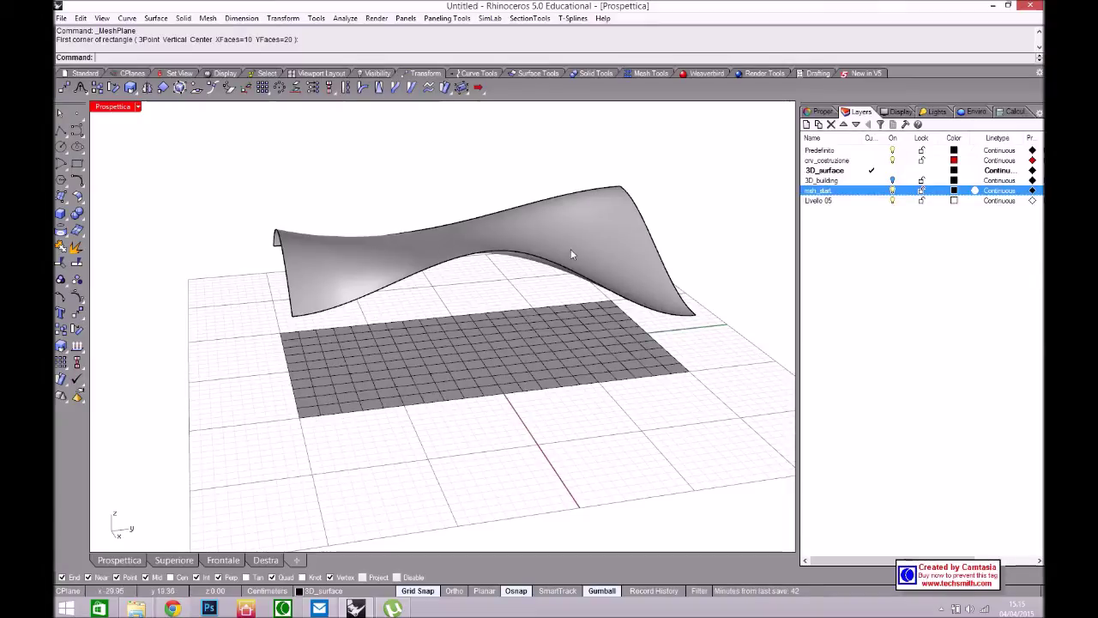
right_drag(499, 311, 484, 356)
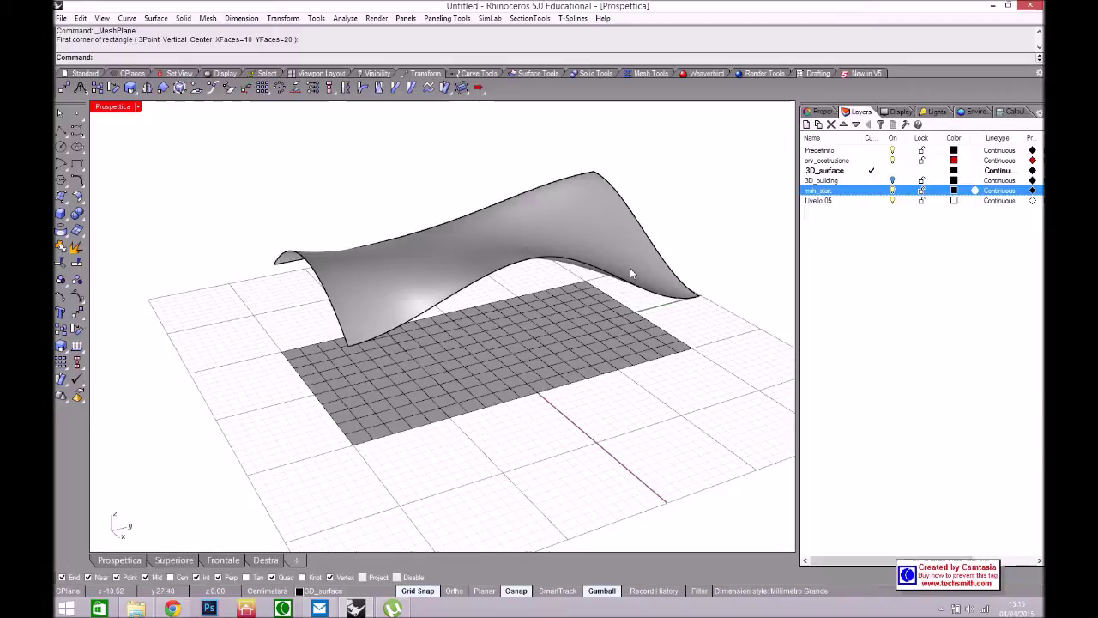
click(651, 74)
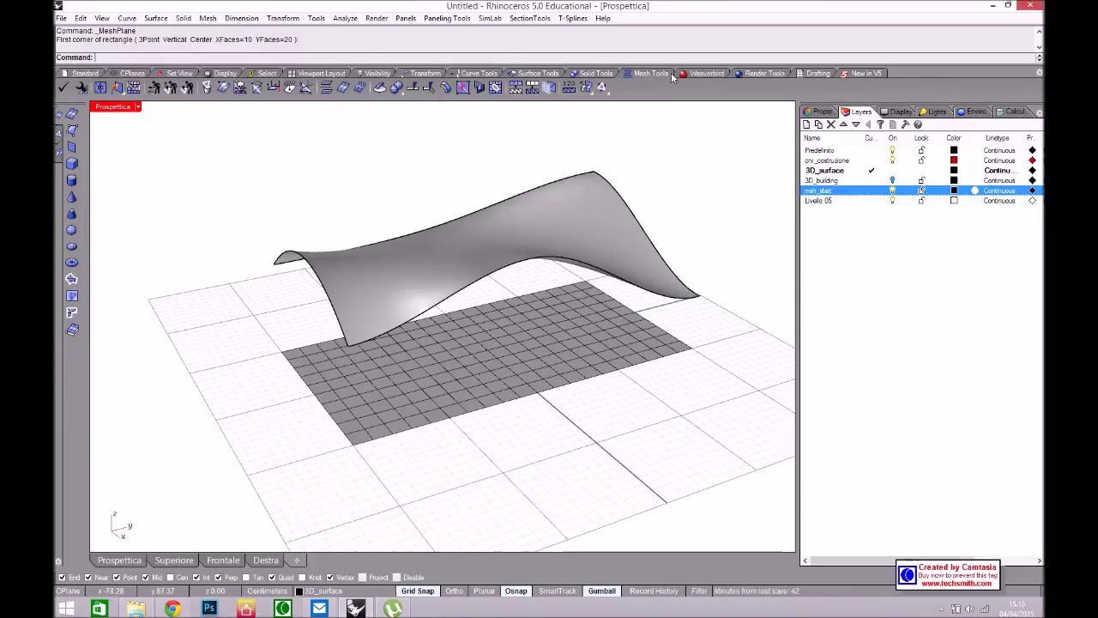
right_drag(280, 120, 273, 133)
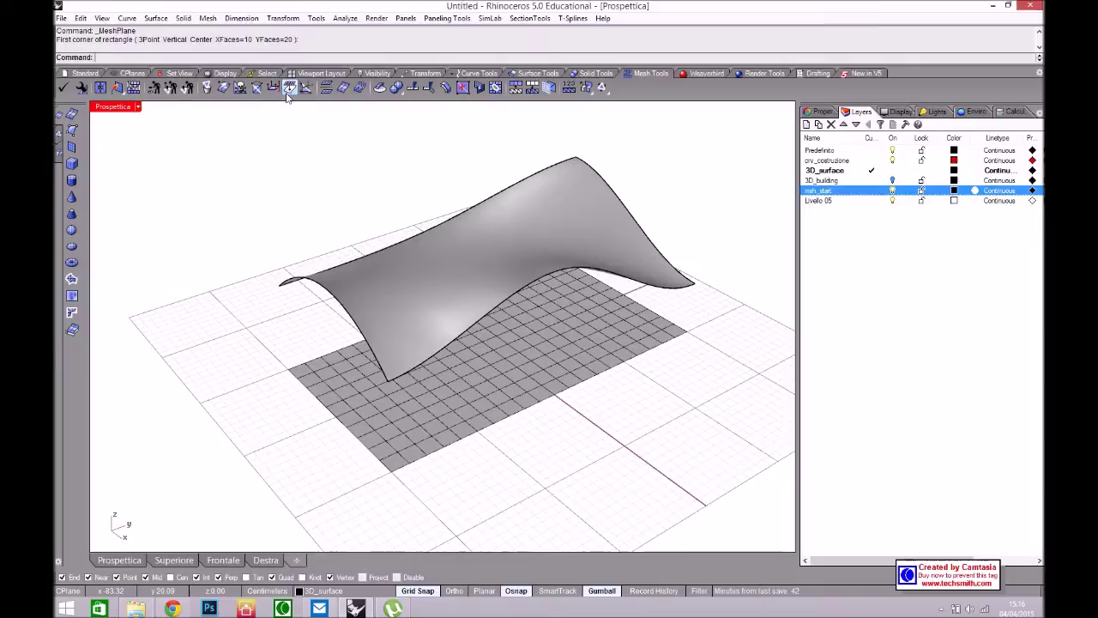
right_drag(511, 383, 452, 431)
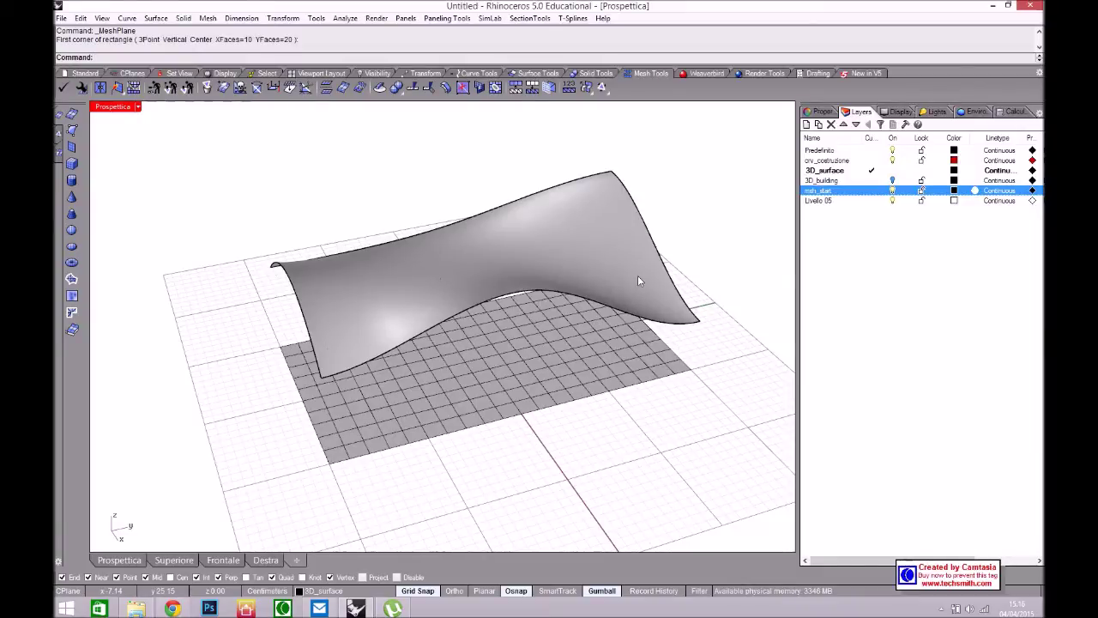
right_drag(367, 404, 436, 372)
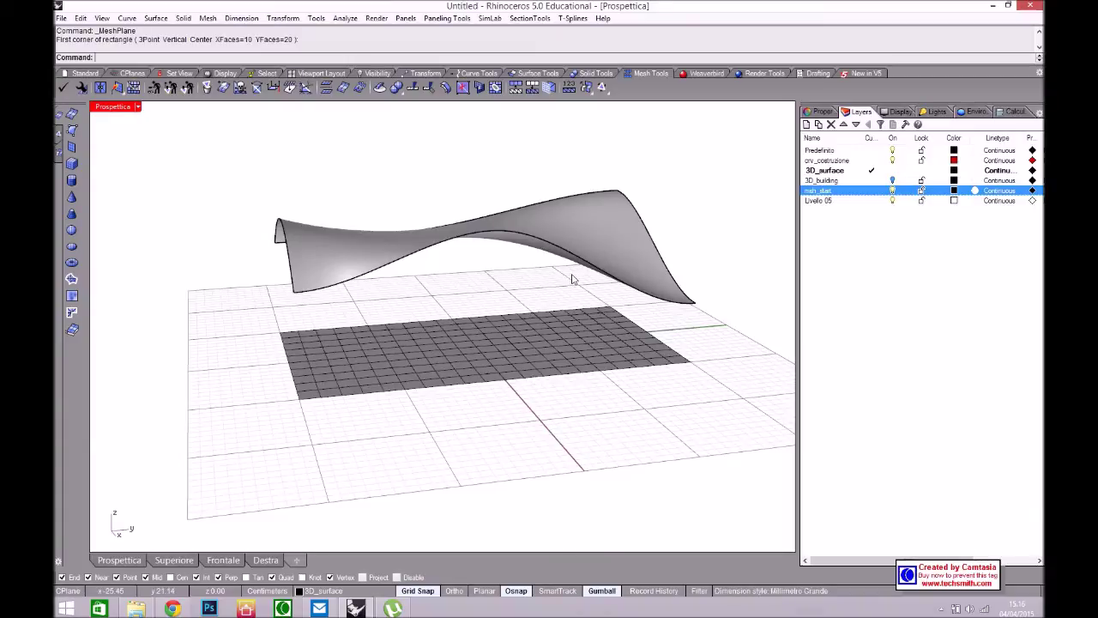
right_drag(400, 331, 289, 237)
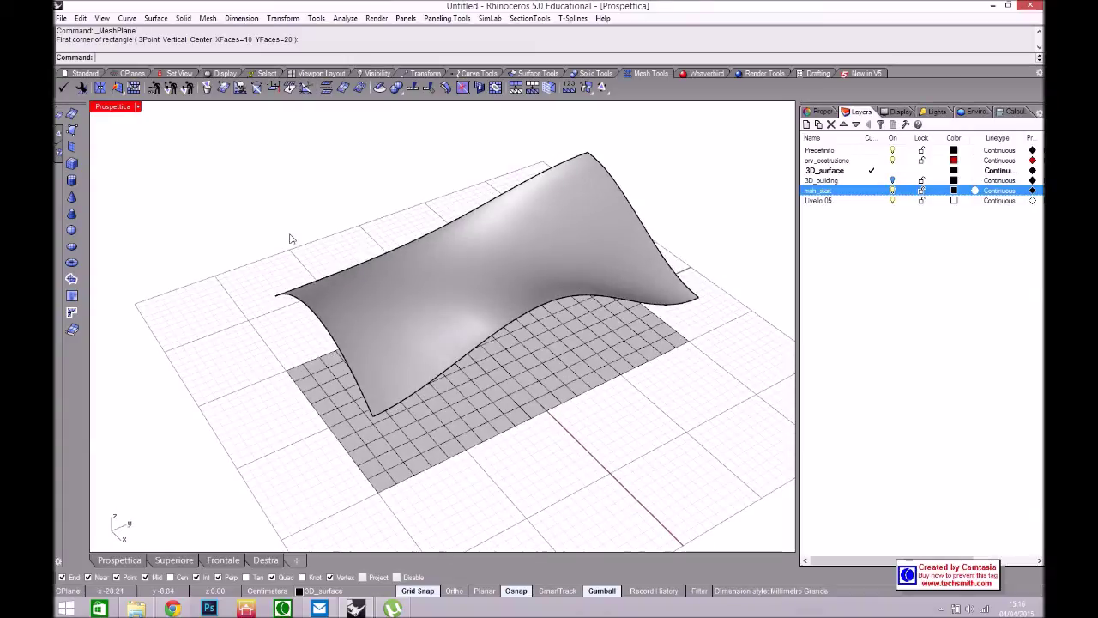
Use Apply Mesh to wrap the flat msh_start grid onto the wavy roof surface
click(290, 92)
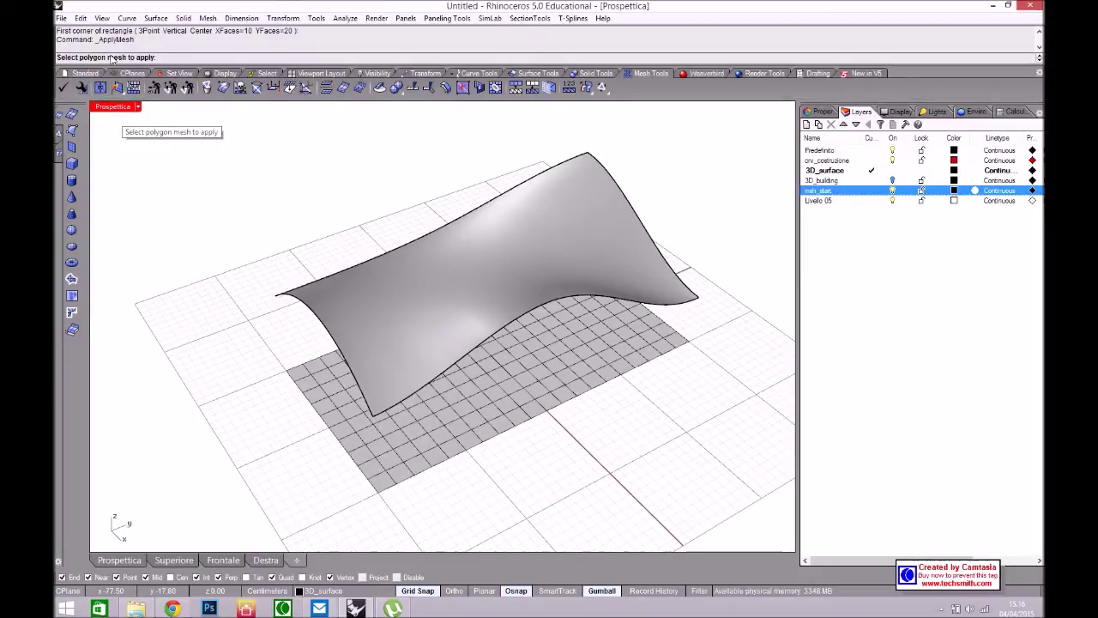
right_drag(315, 333, 362, 439)
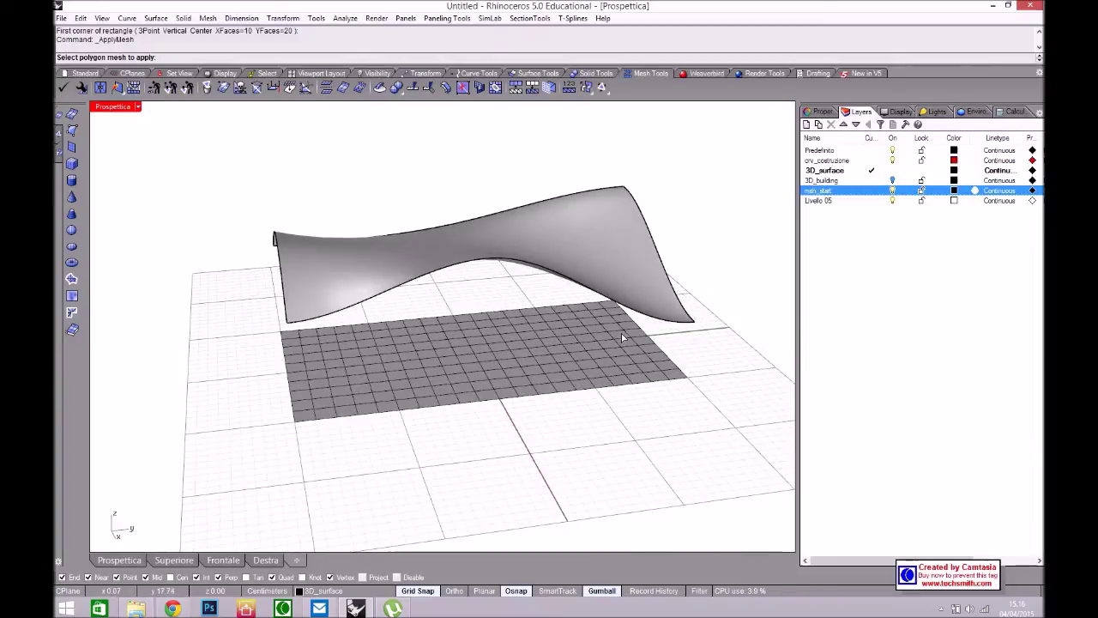
click(307, 420)
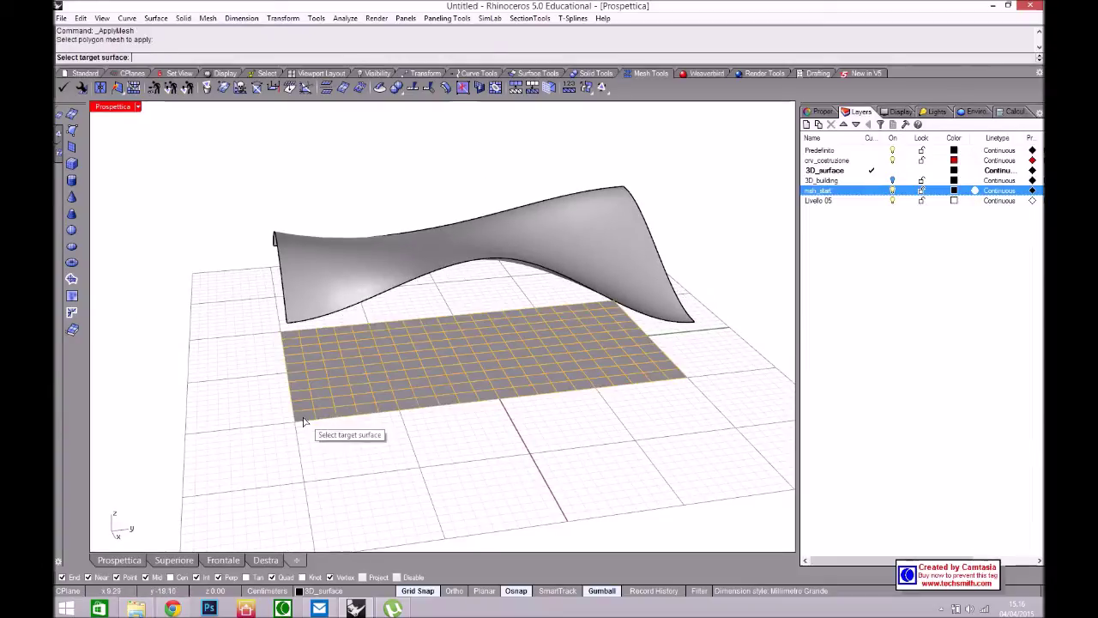
mouse_move(352, 446)
right_down()
mouse_move(351, 458)
mouse_move(356, 451)
right_up()
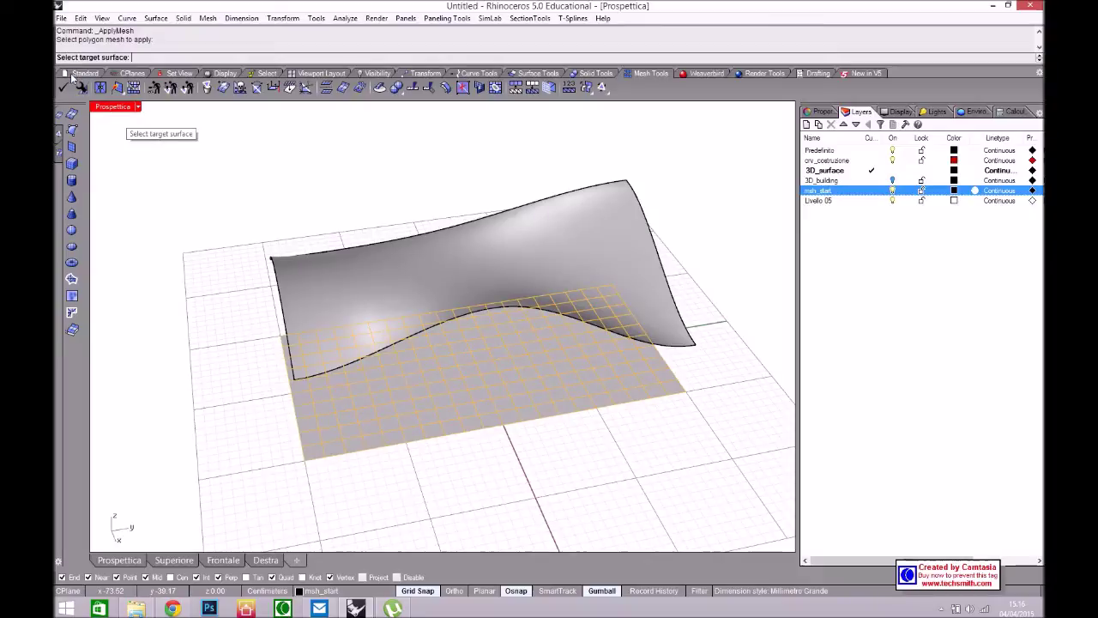
mouse_move(241, 383)
right_down()
mouse_move(212, 387)
mouse_move(229, 378)
right_up()
scroll(231, 371, up, 2)
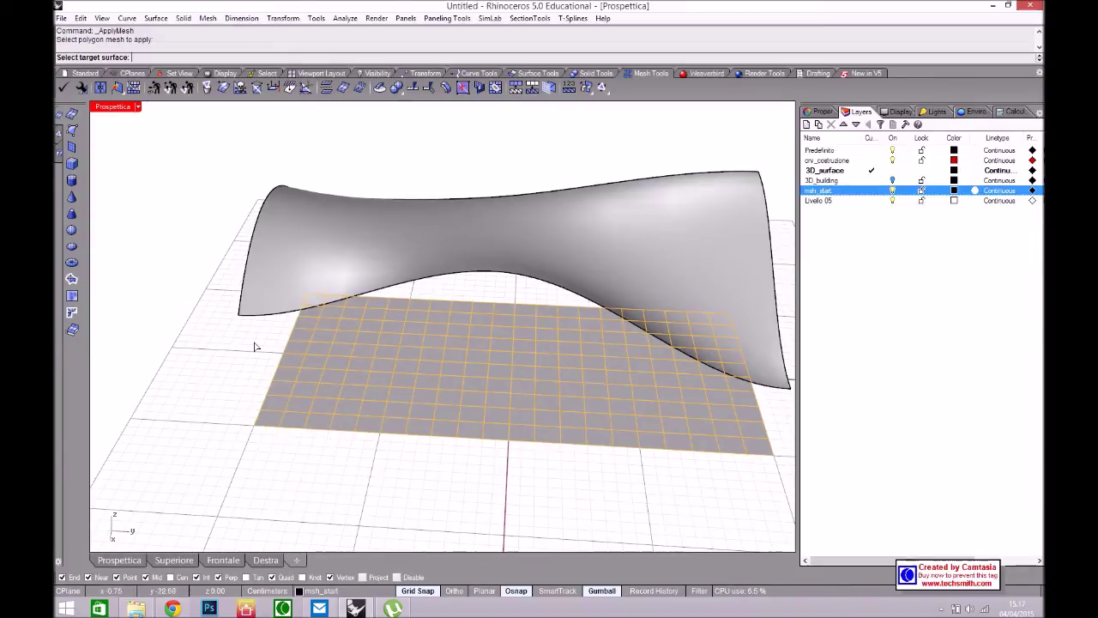
click(246, 313)
right_drag(255, 378, 541, 398)
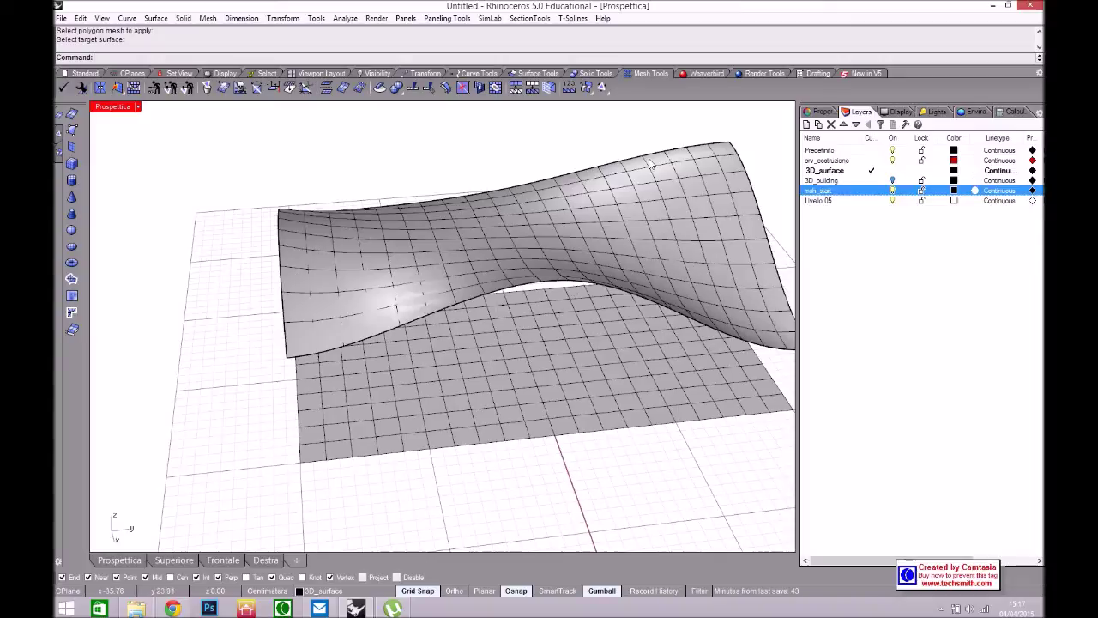
Select only the wavy surface, choosing 'surface' over the overlapping mesh, and show the Visibility toolbar
right_drag(451, 326, 361, 288)
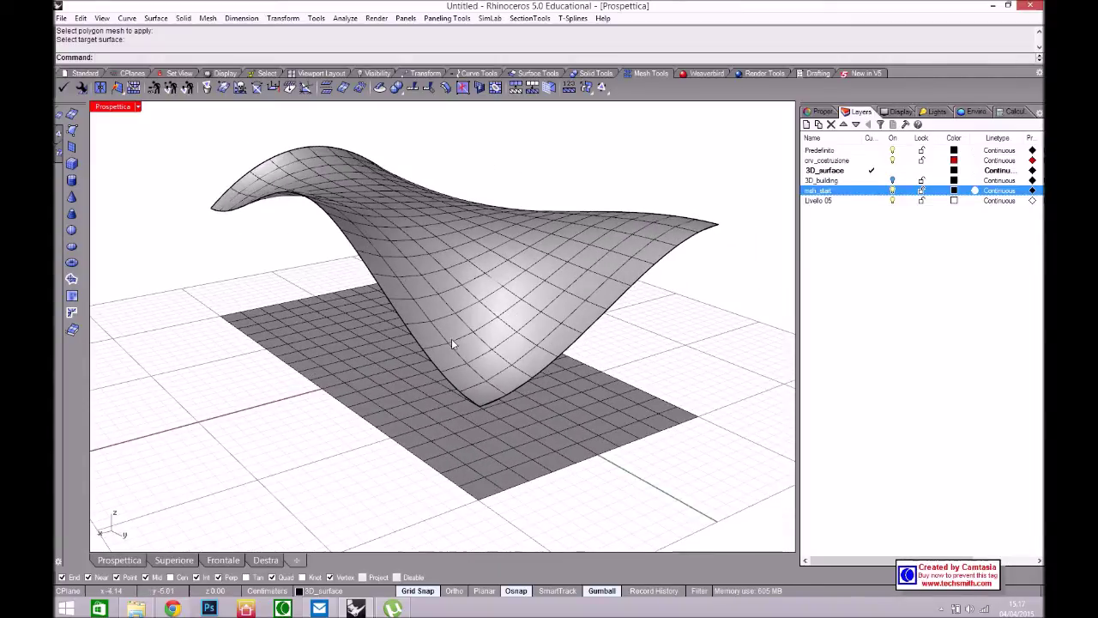
click(649, 268)
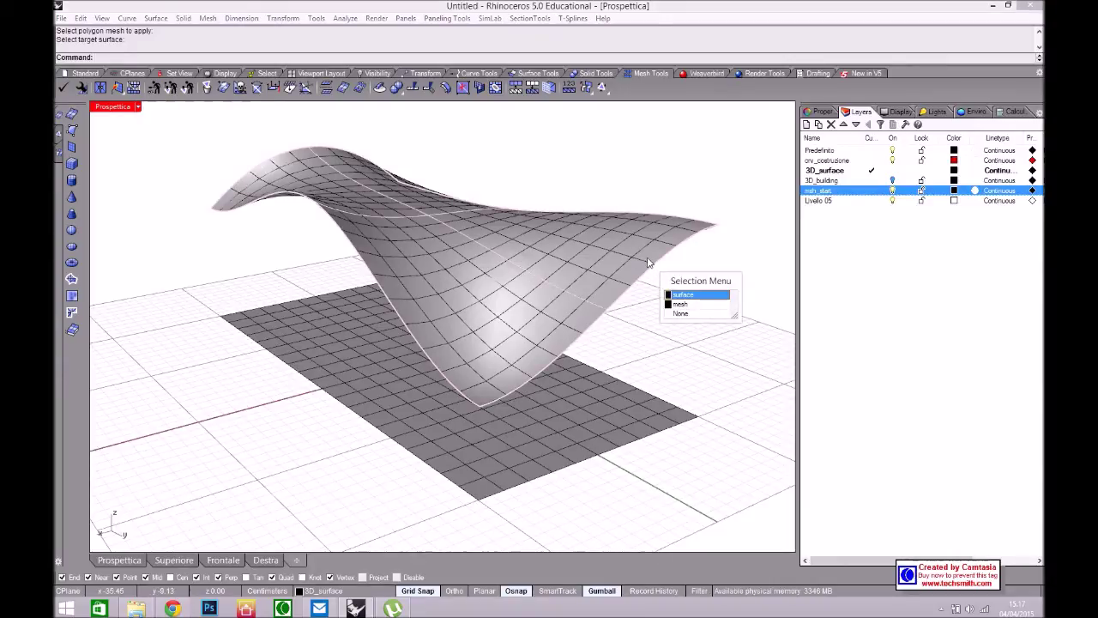
click(683, 295)
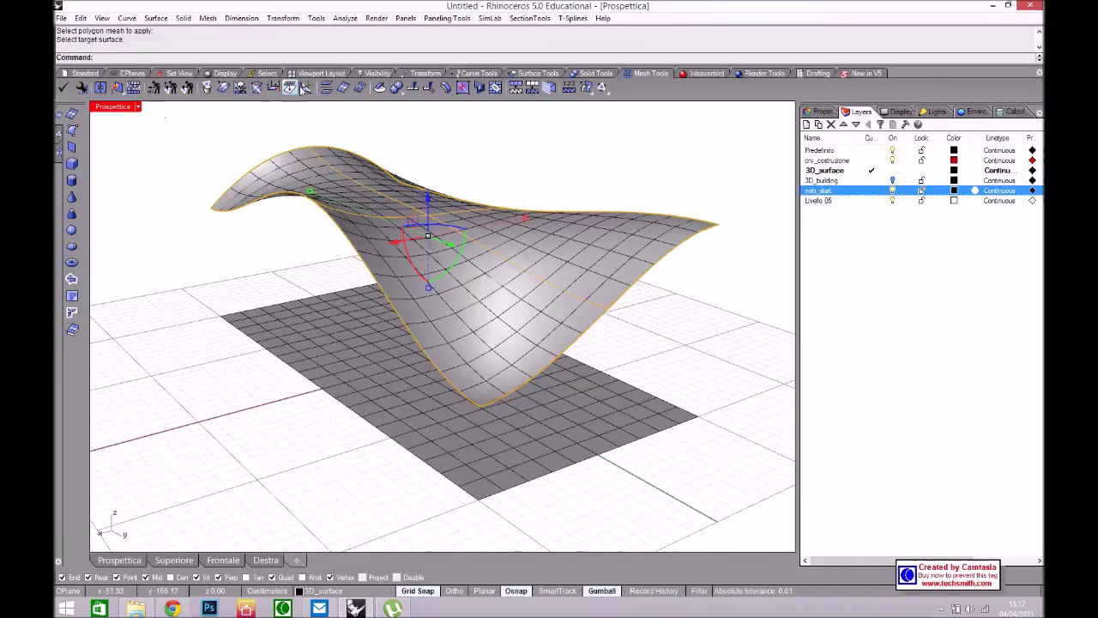
click(373, 74)
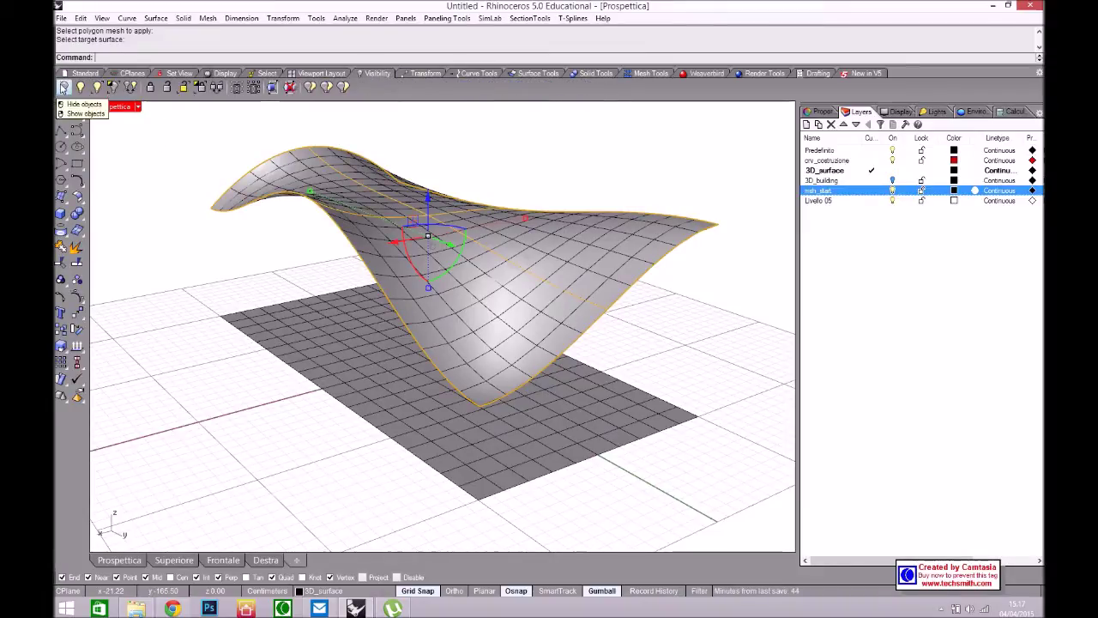
Hide the original wavy surface, leaving the wrapped roof mesh above the flat slab
click(63, 87)
right_drag(182, 223, 475, 204)
scroll(515, 190, up, 3)
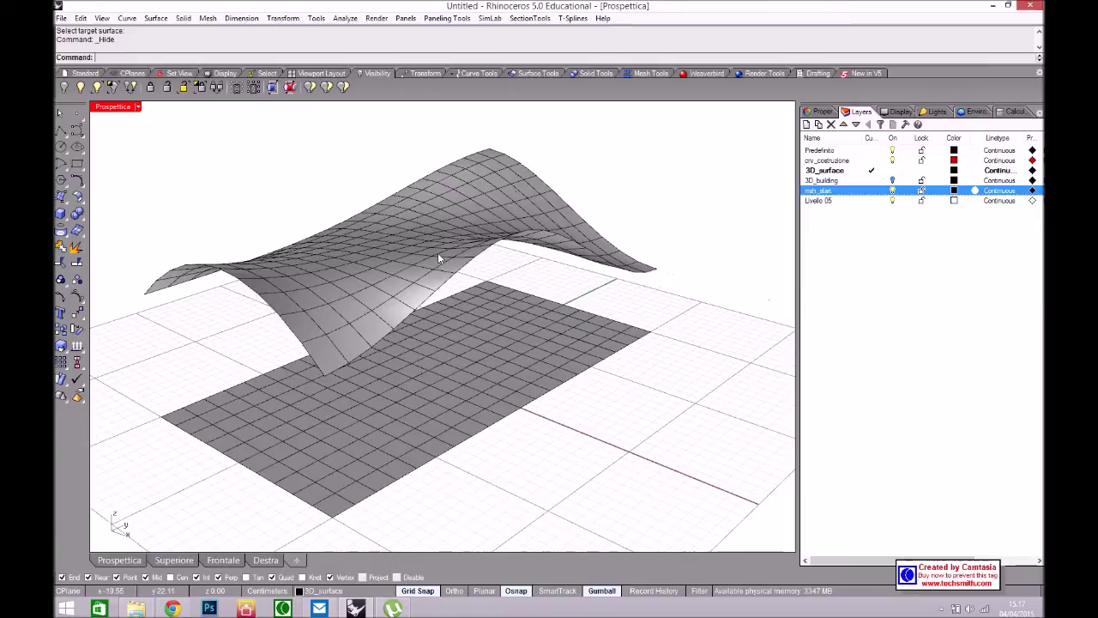
right_drag(355, 409, 300, 378)
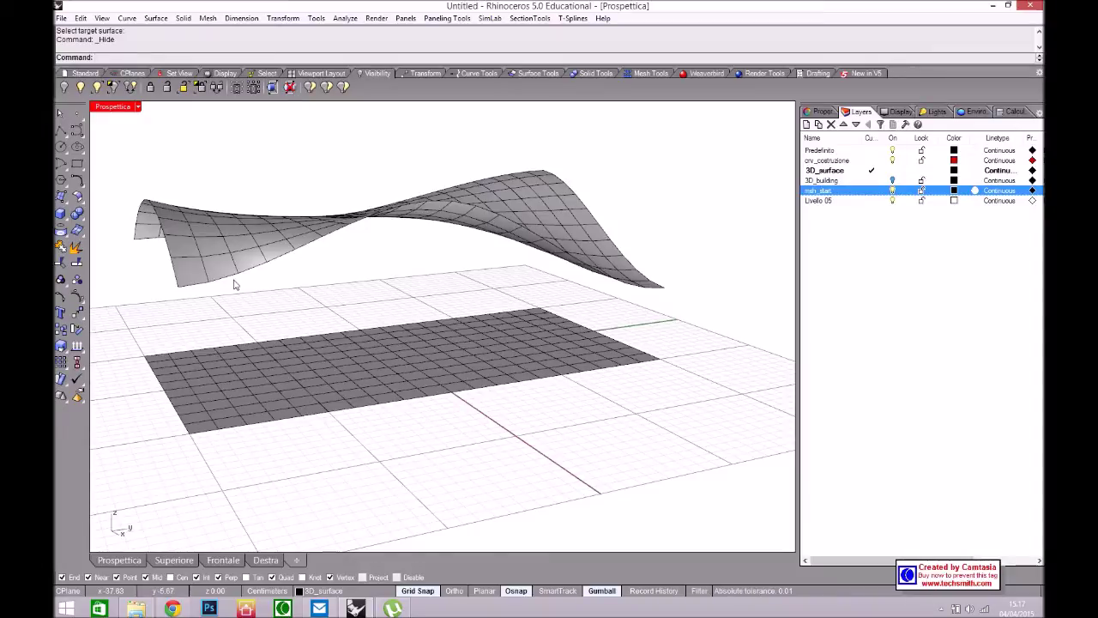
right_drag(235, 282, 389, 288)
scroll(665, 252, up, 5)
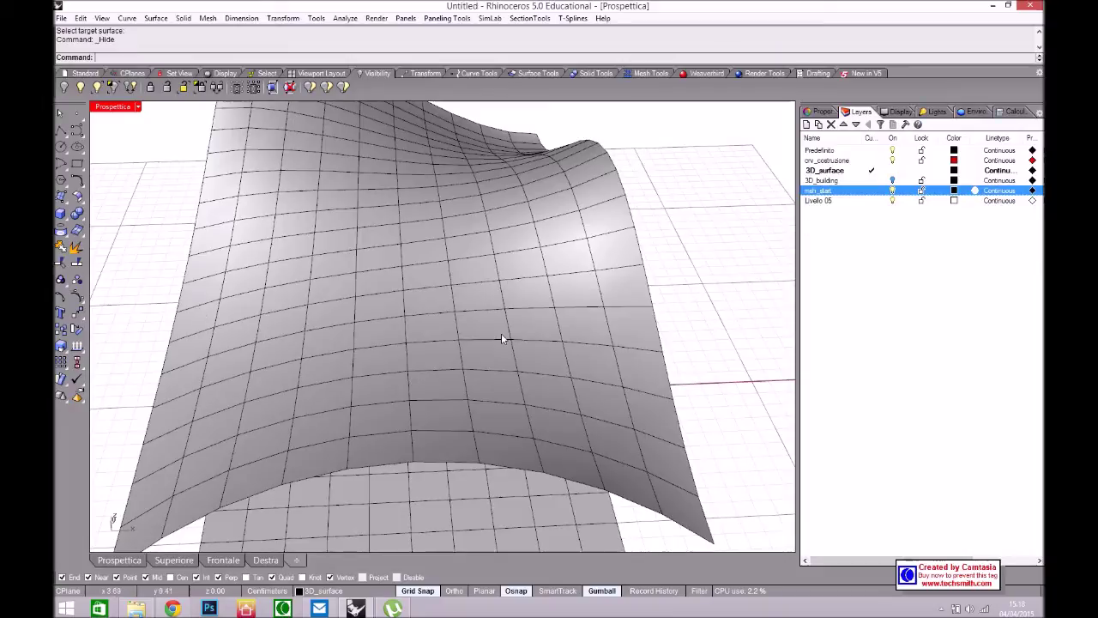
right_drag(602, 348, 456, 320)
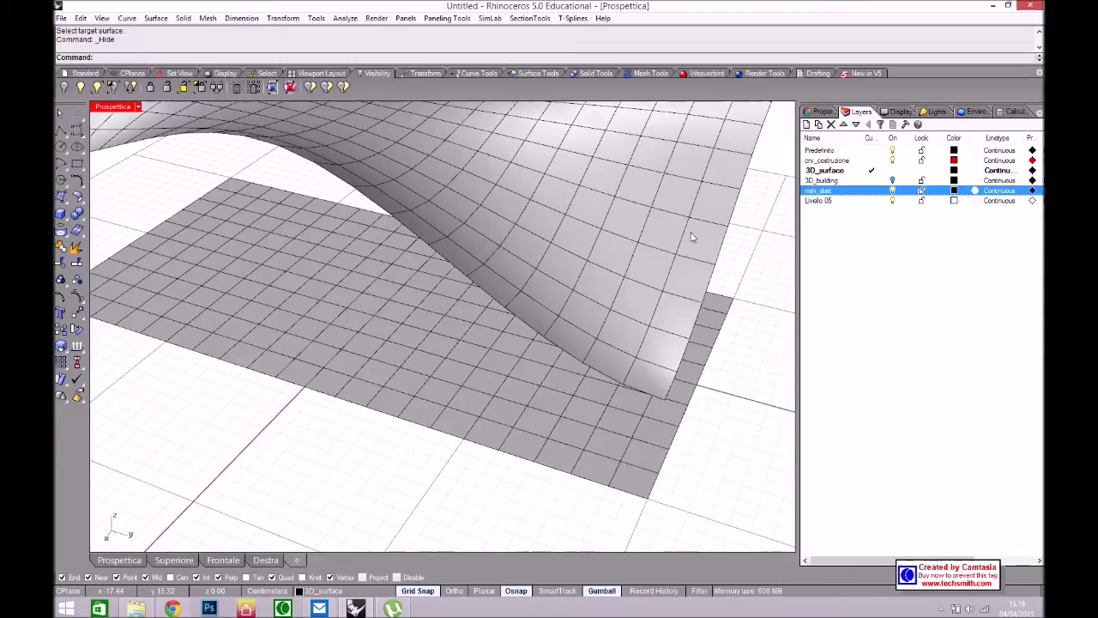
right_drag(693, 236, 493, 364)
Select the flat msh_start mesh under the roof and hide it
click(466, 409)
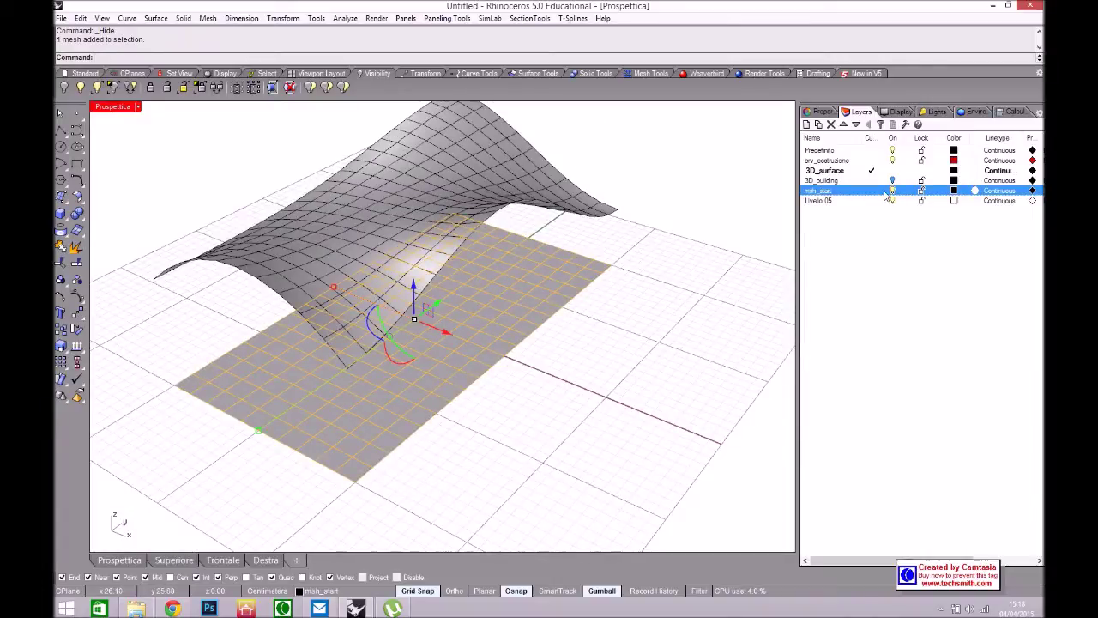
click(640, 302)
click(598, 299)
click(654, 312)
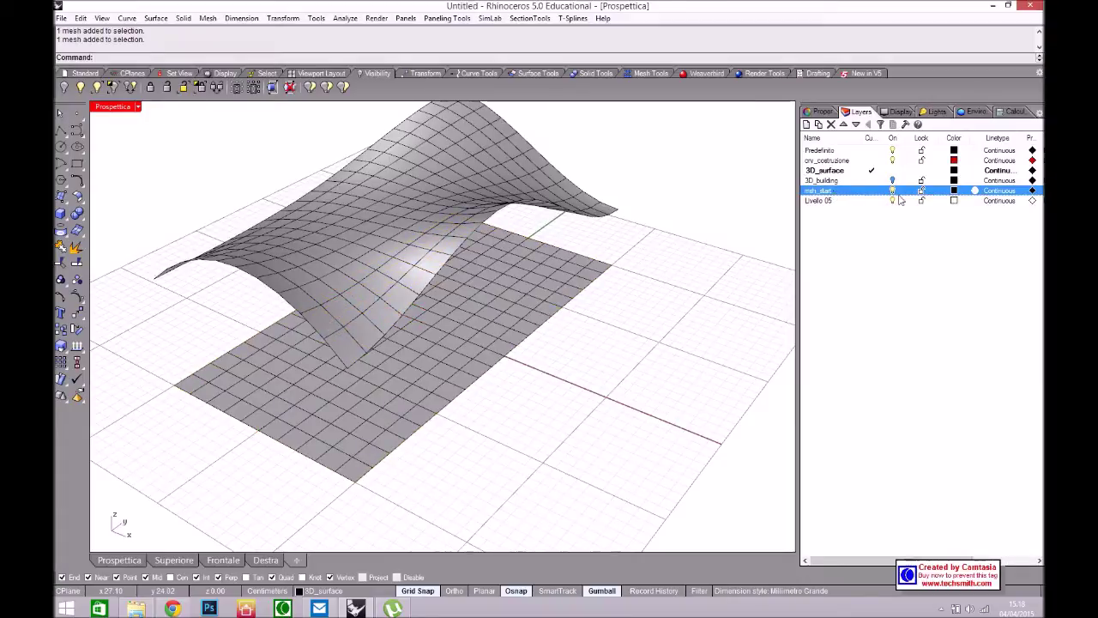
click(564, 266)
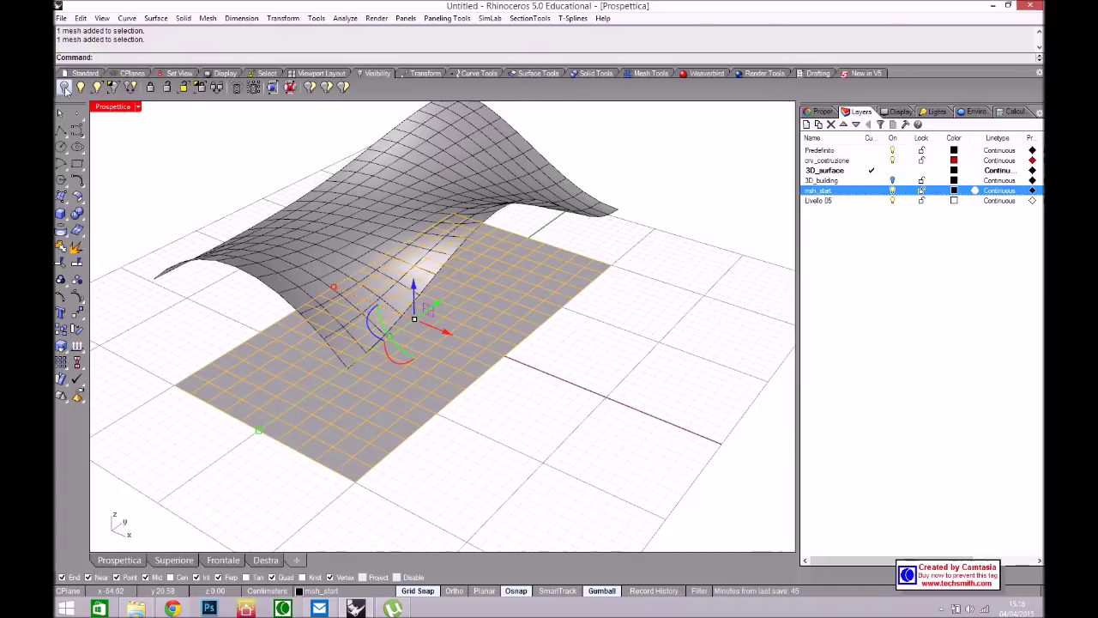
click(64, 89)
right_drag(502, 363, 329, 314)
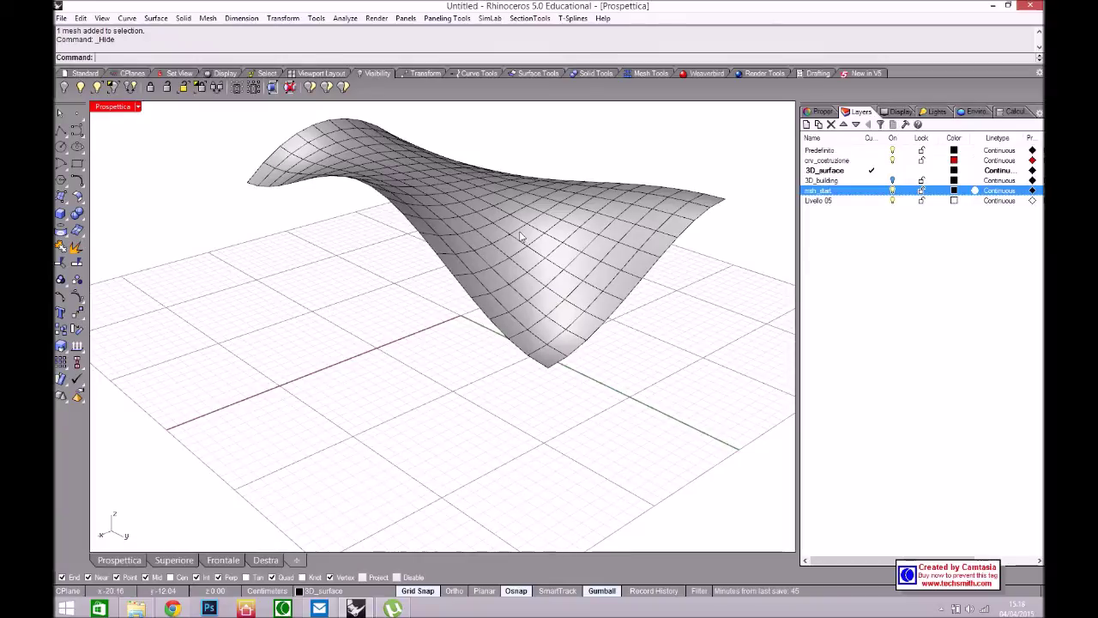
Show the Weaverbird toolbar and its Extract Mesh Edges flyout beside the wavy roof mesh
click(709, 74)
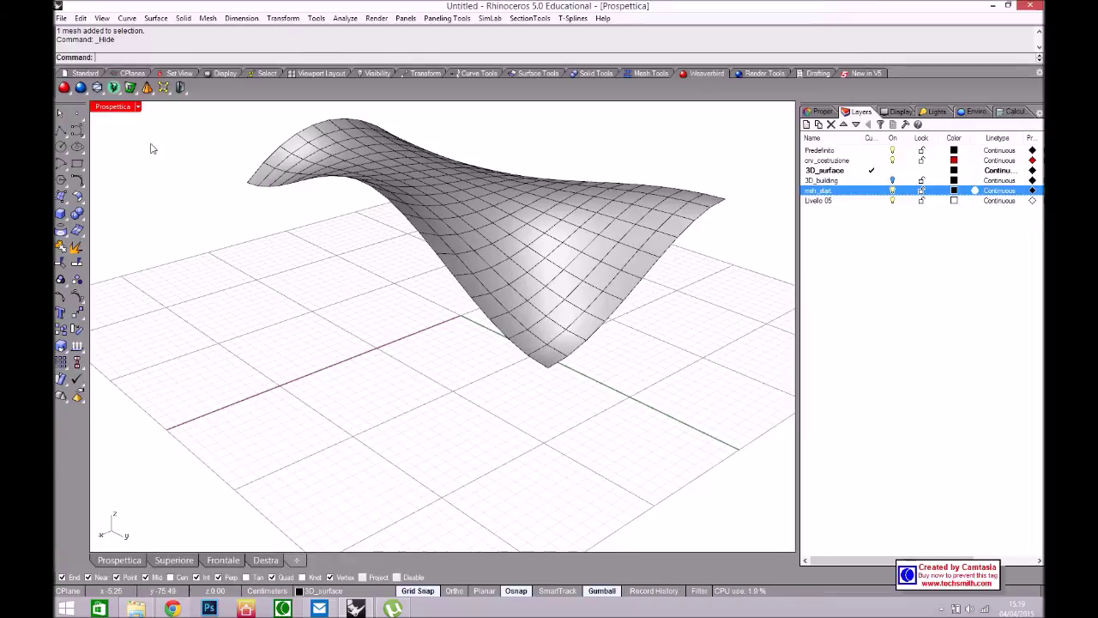
right_drag(242, 206, 482, 215)
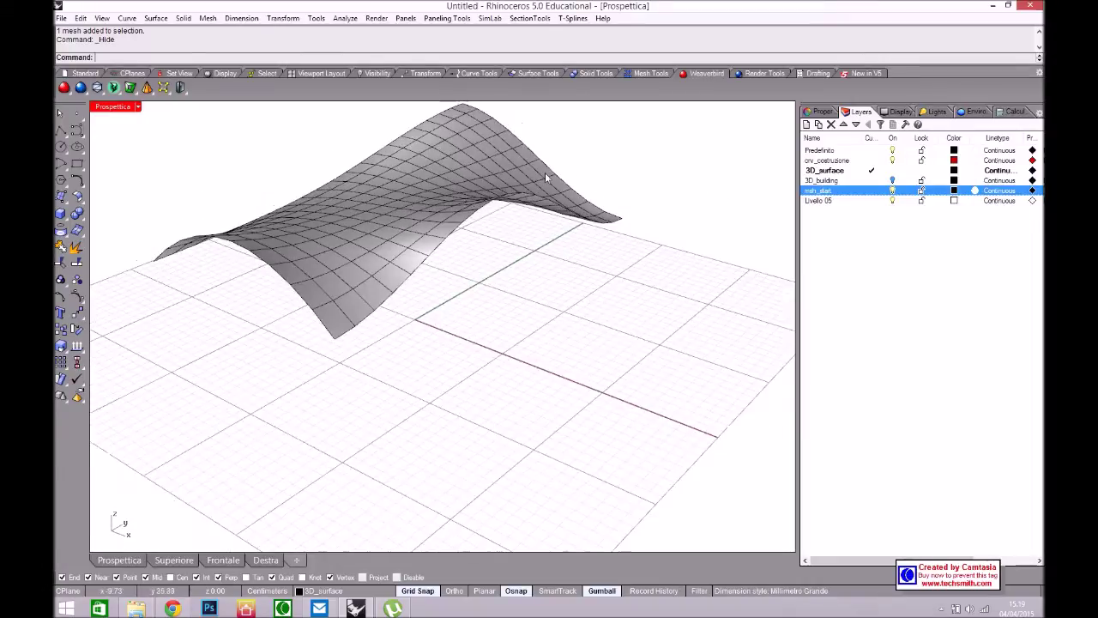
right_drag(392, 303, 375, 339)
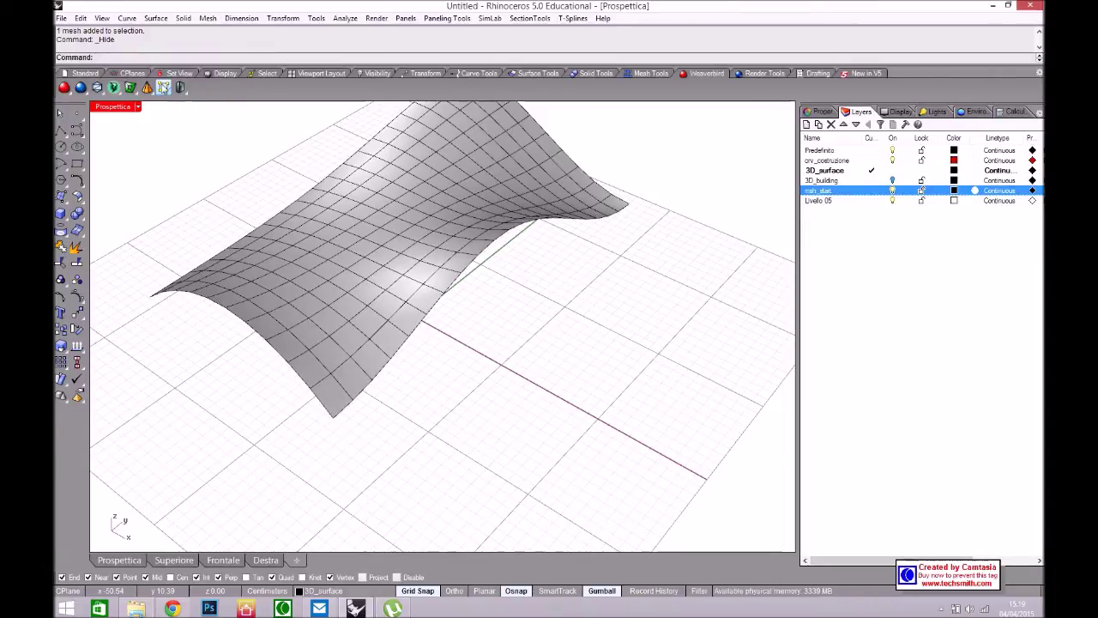
click(165, 89)
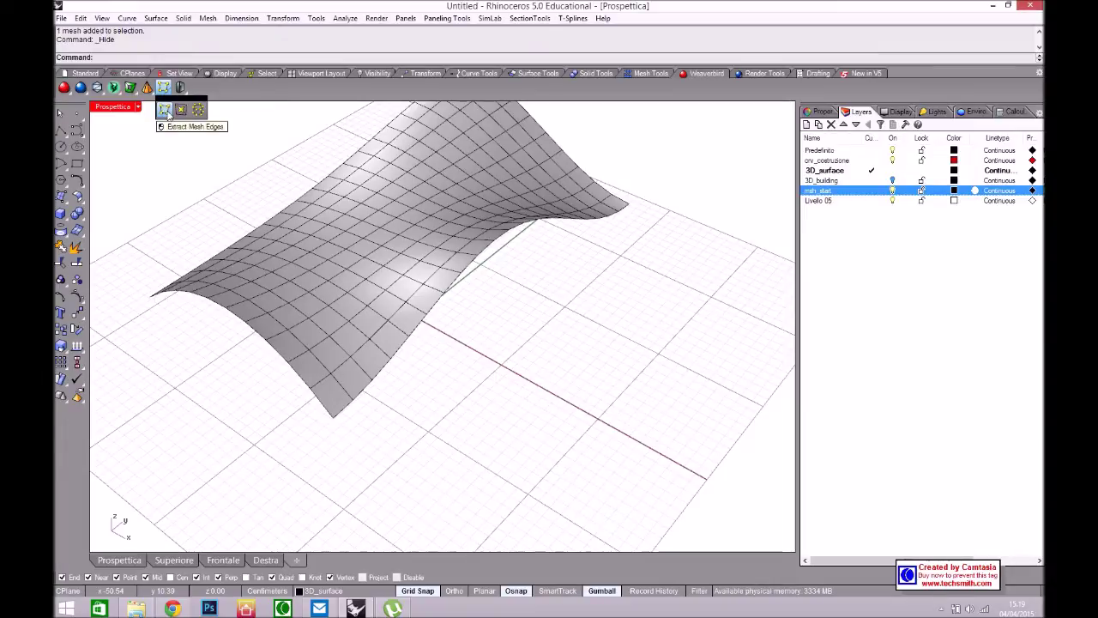
right_drag(365, 307, 307, 286)
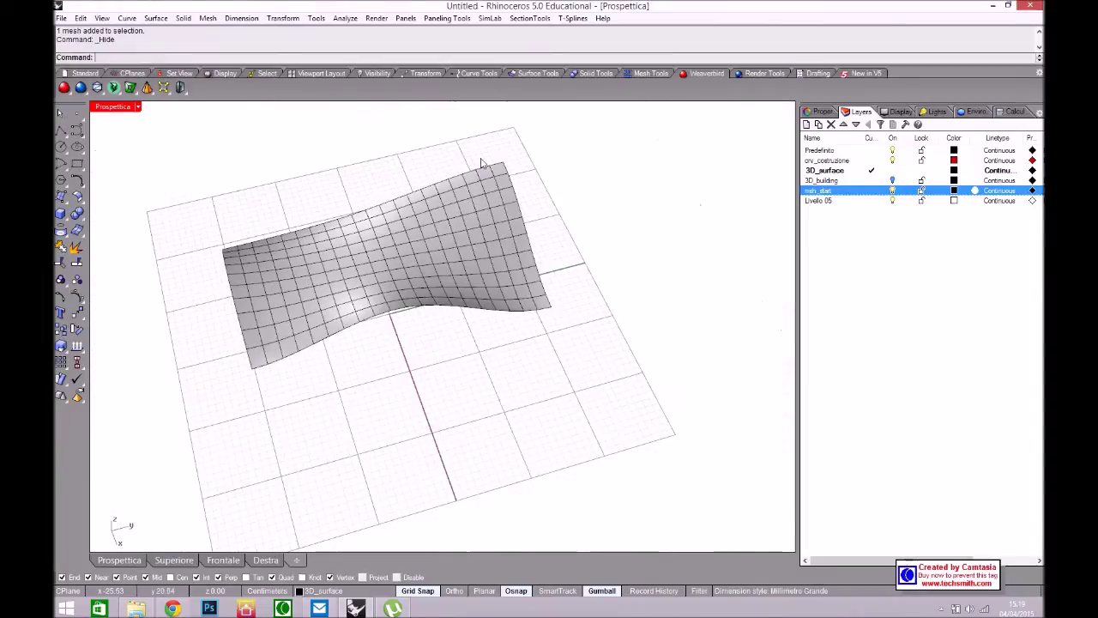
scroll(429, 249, up, 5)
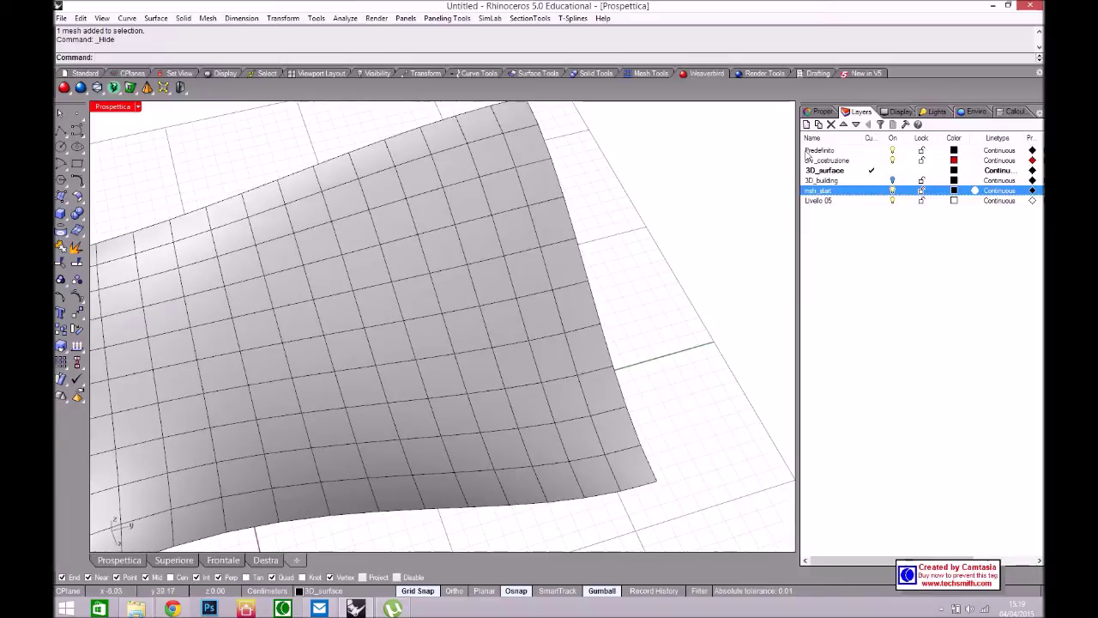
Rename the Livello 05 layer to crv_line
click(817, 201)
click(819, 202)
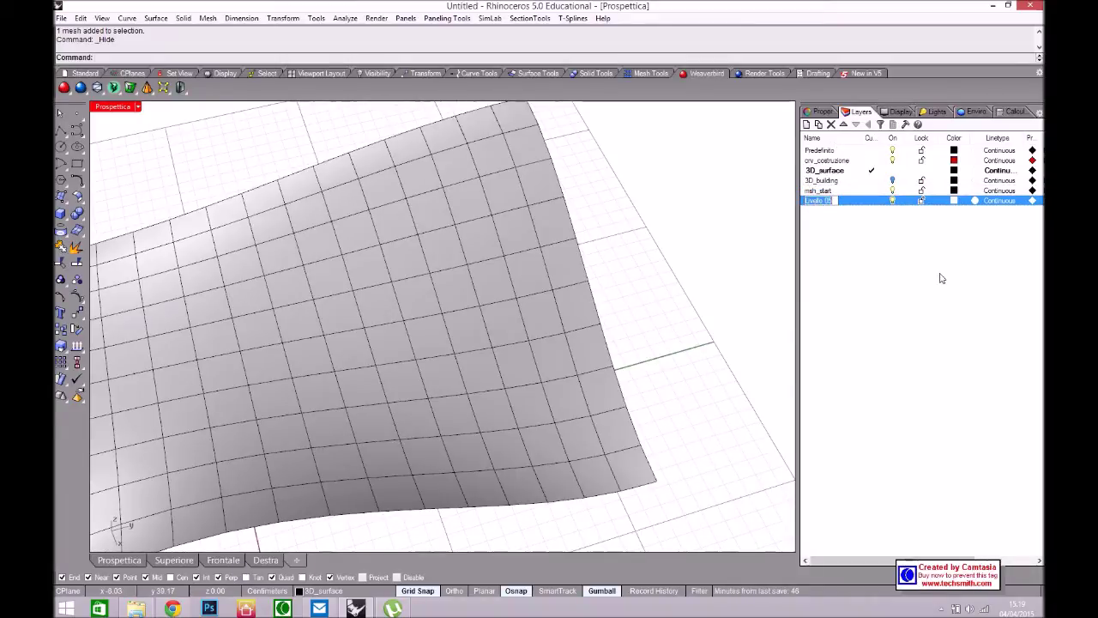
text(crv_)
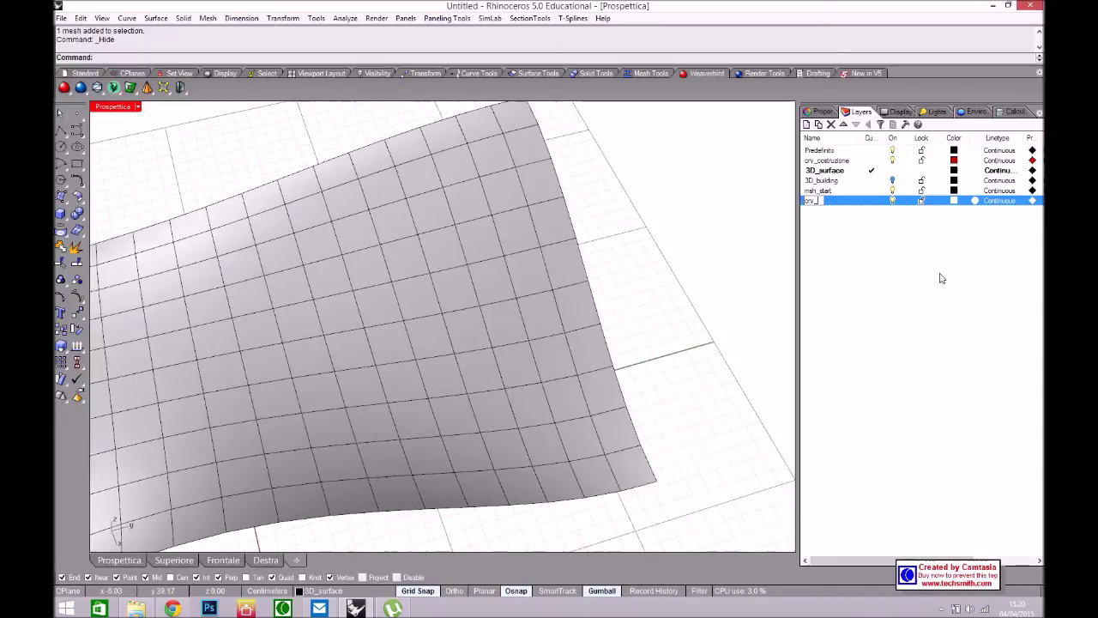
text(l)
text(ine)
key(Return)
Set the crv_line layer colour to Blue
click(953, 200)
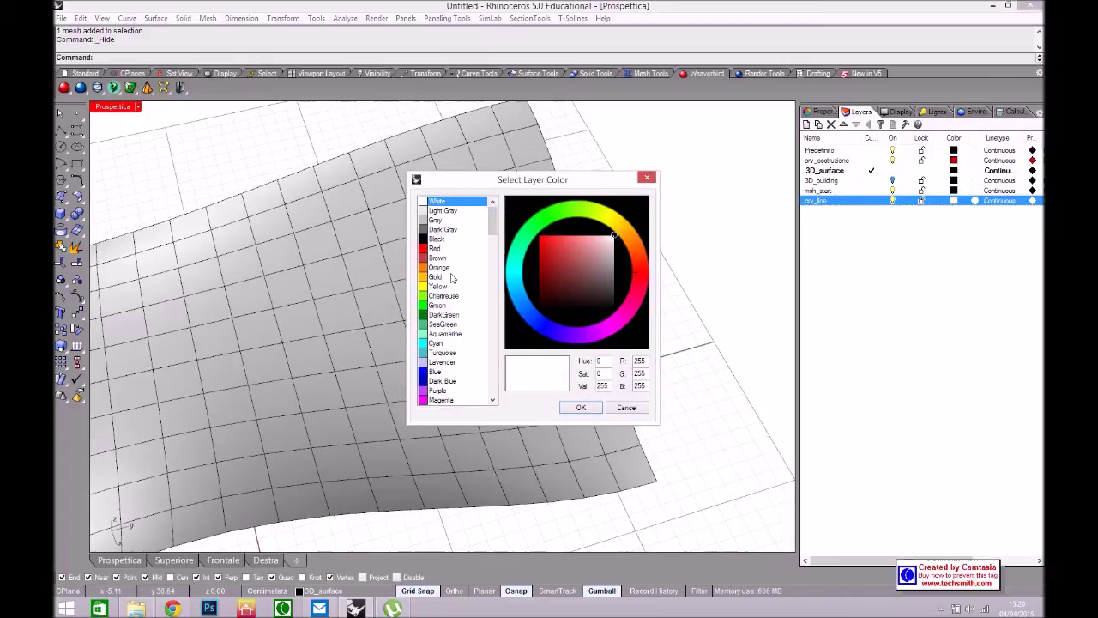
click(435, 372)
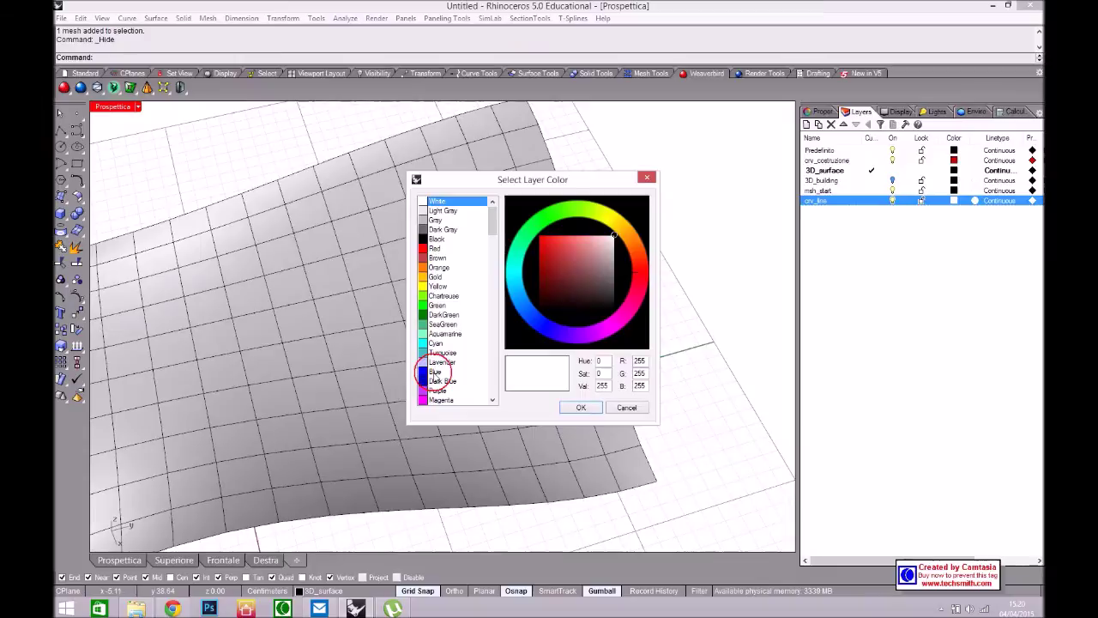
click(581, 407)
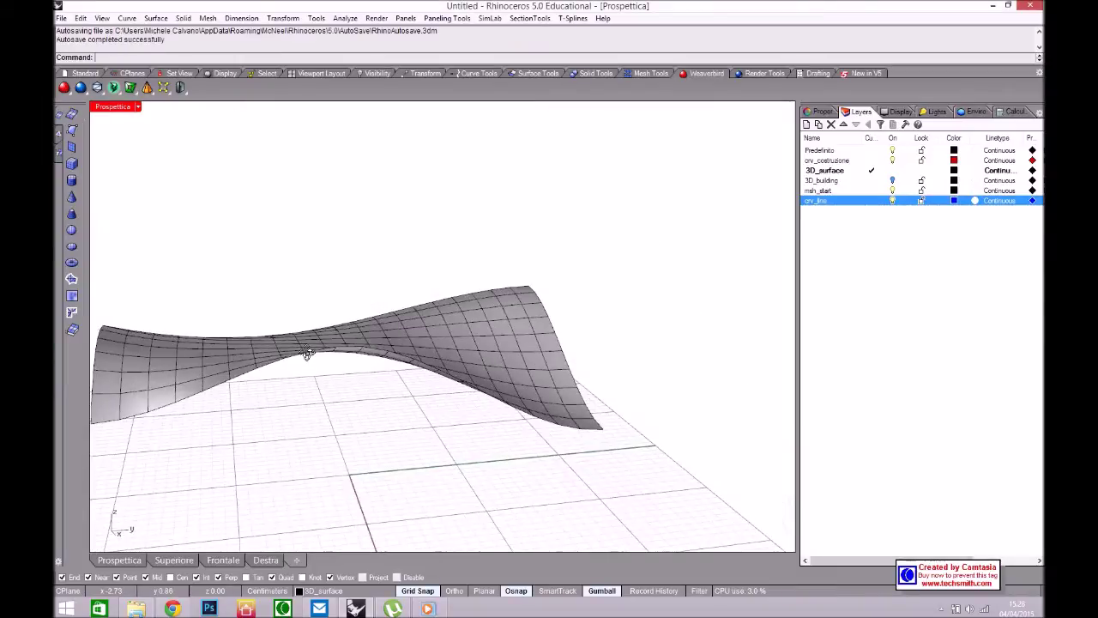
right_drag(297, 363, 535, 363)
Open the mesh thickening flyout and set crv_line as the current layer
scroll(548, 378, up, 3)
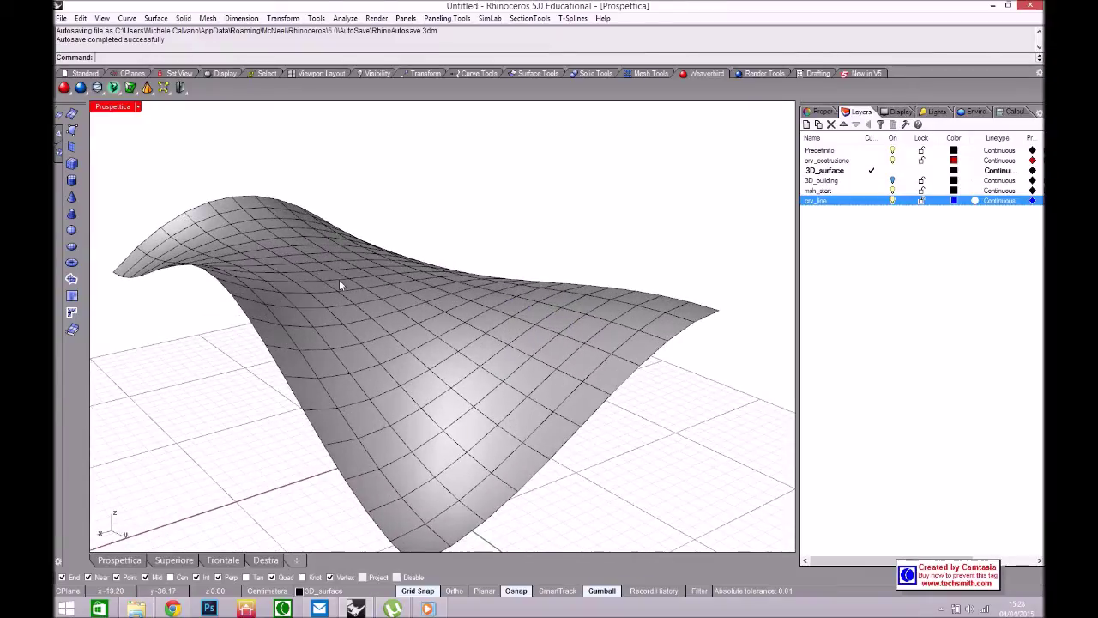
right_drag(312, 314, 388, 350)
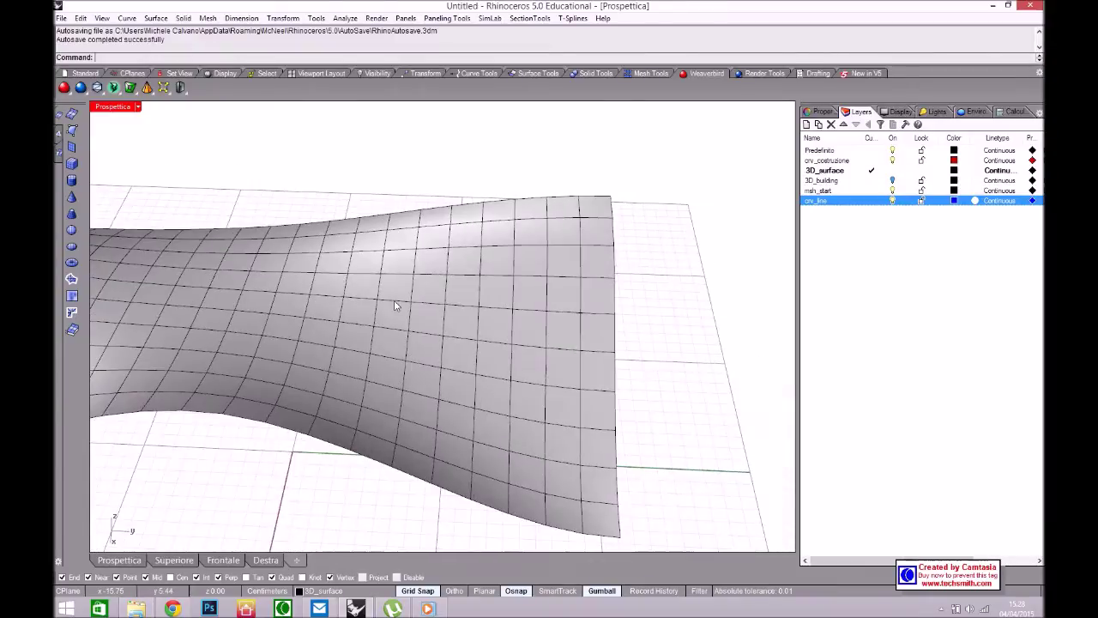
scroll(447, 343, down, 5)
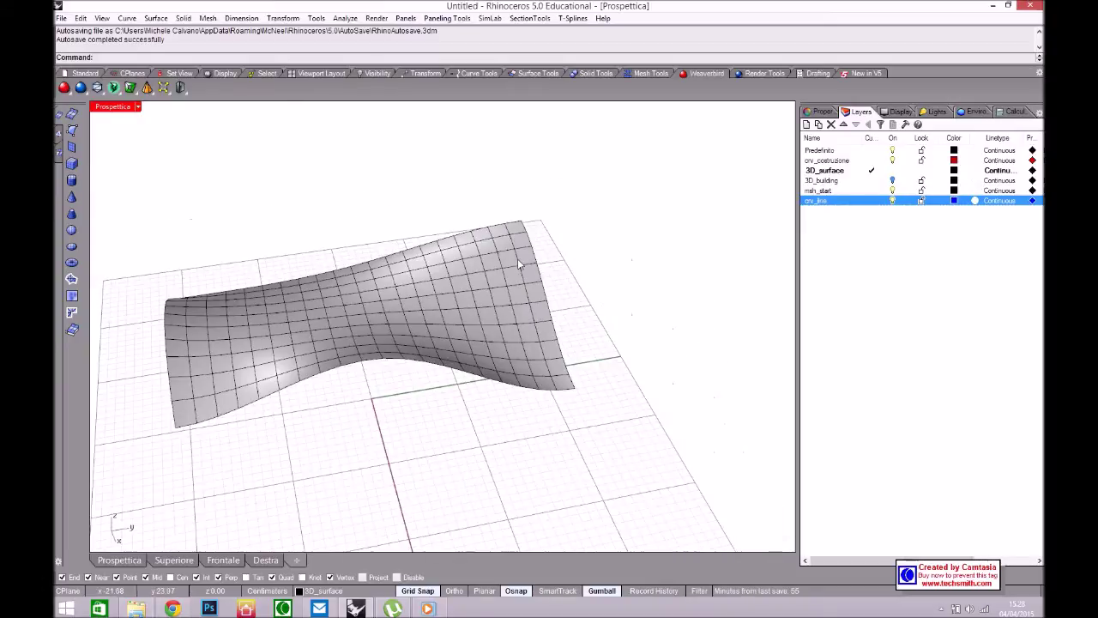
right_drag(344, 326, 334, 391)
scroll(335, 390, up, 6)
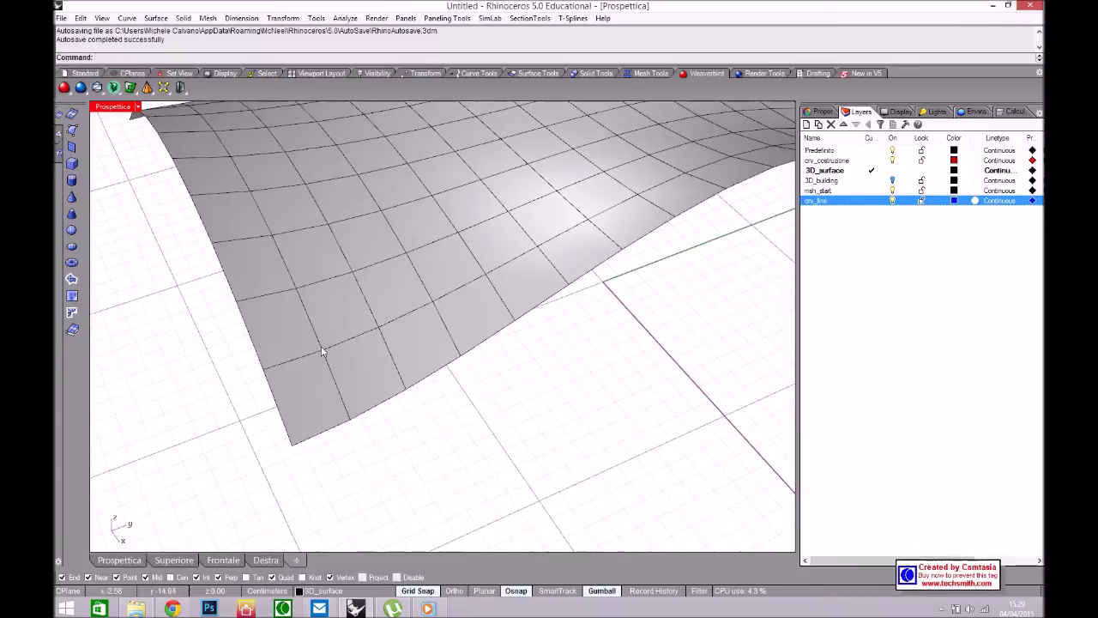
mouse_move(359, 426)
right_down()
mouse_move(351, 289)
mouse_move(265, 312)
right_up()
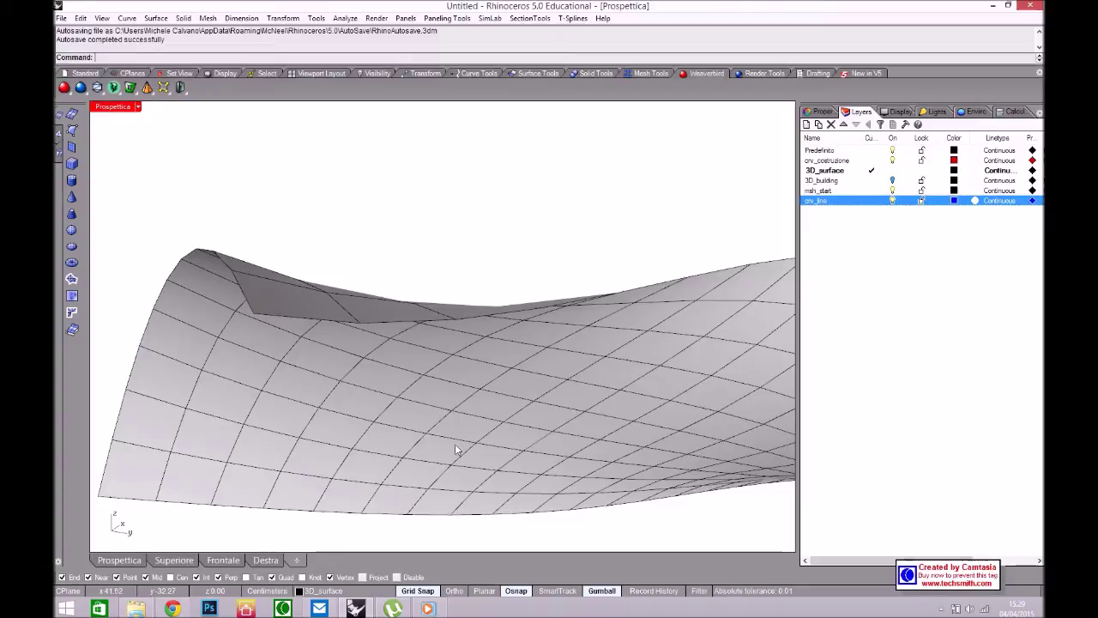
right_drag(421, 292, 427, 354)
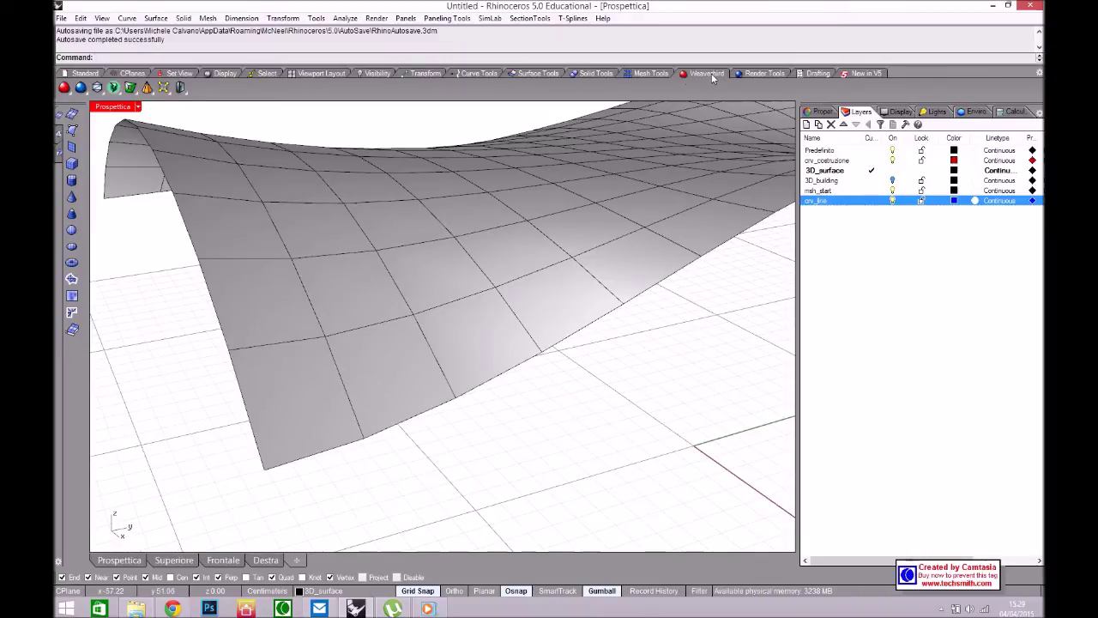
click(169, 91)
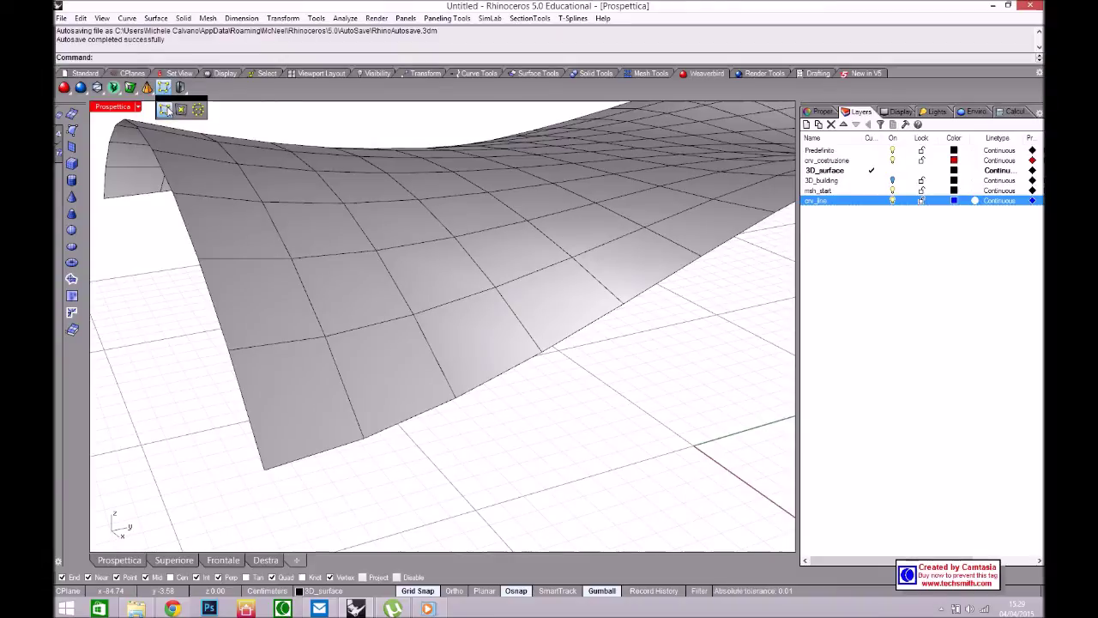
click(872, 203)
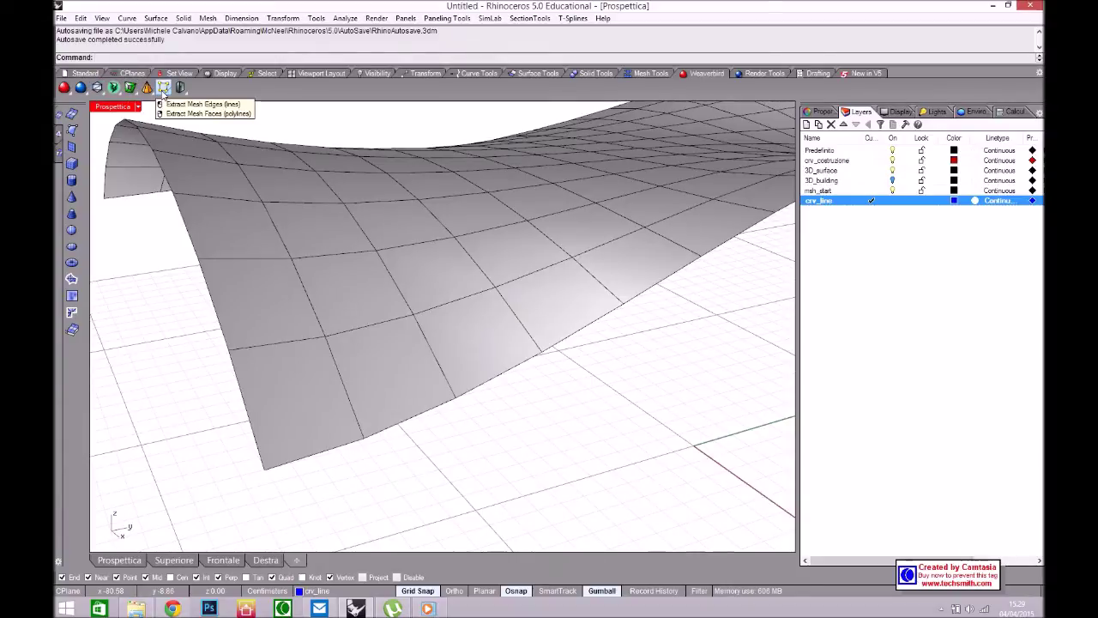
Run wbEdges on the wavy roof mesh, replacing it with blue edge lines on crv_line
click(163, 90)
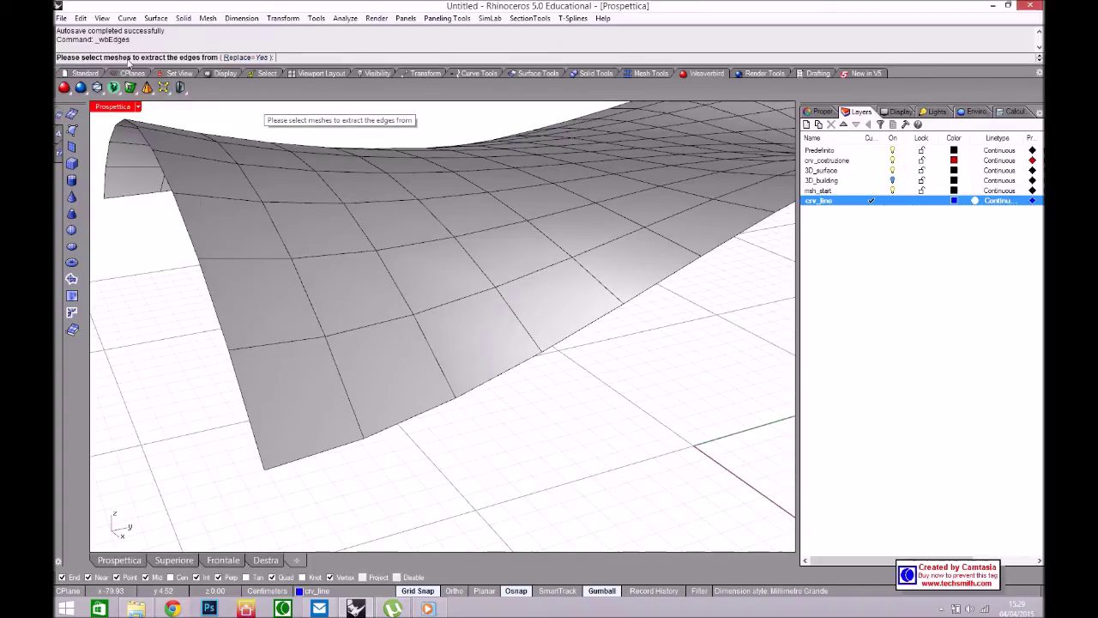
right_drag(404, 211, 399, 230)
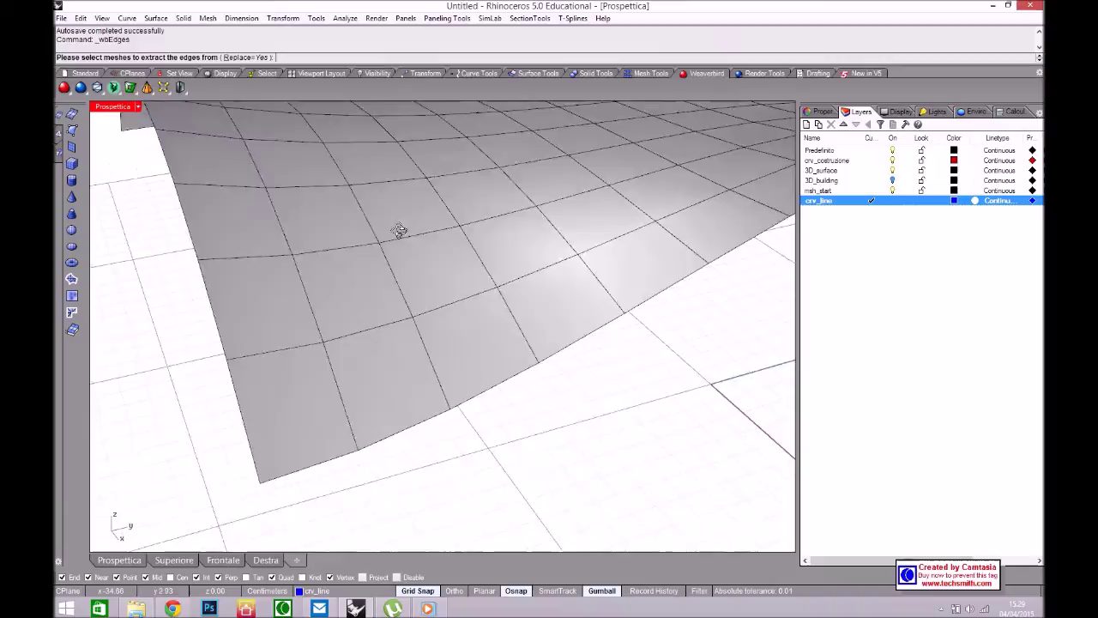
scroll(399, 230, down, 6)
click(392, 265)
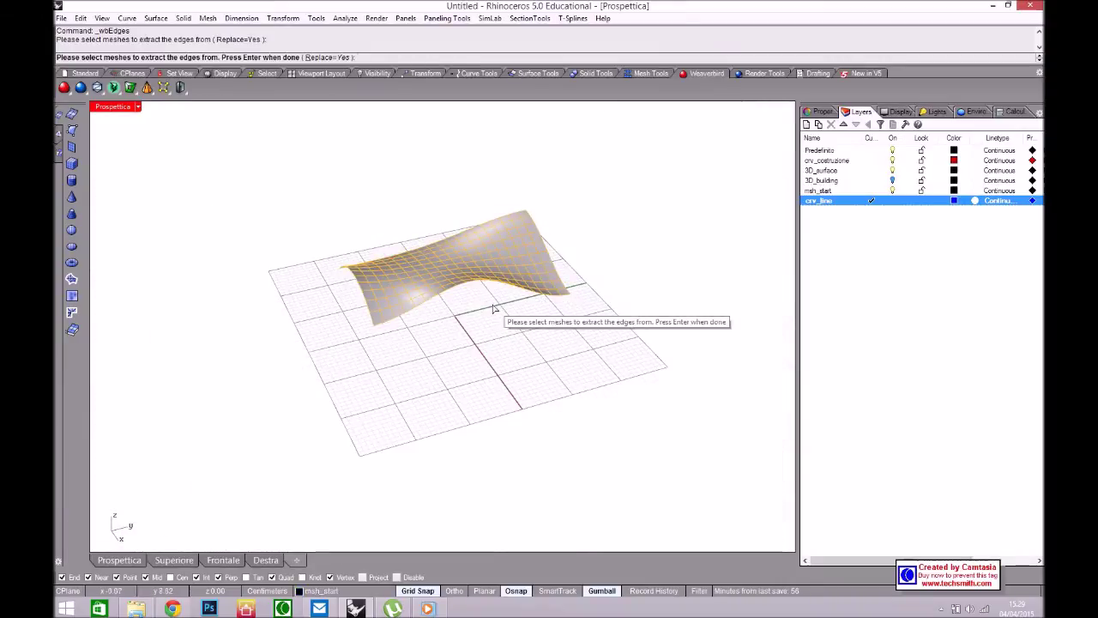
scroll(494, 248, up, 5)
key(Return)
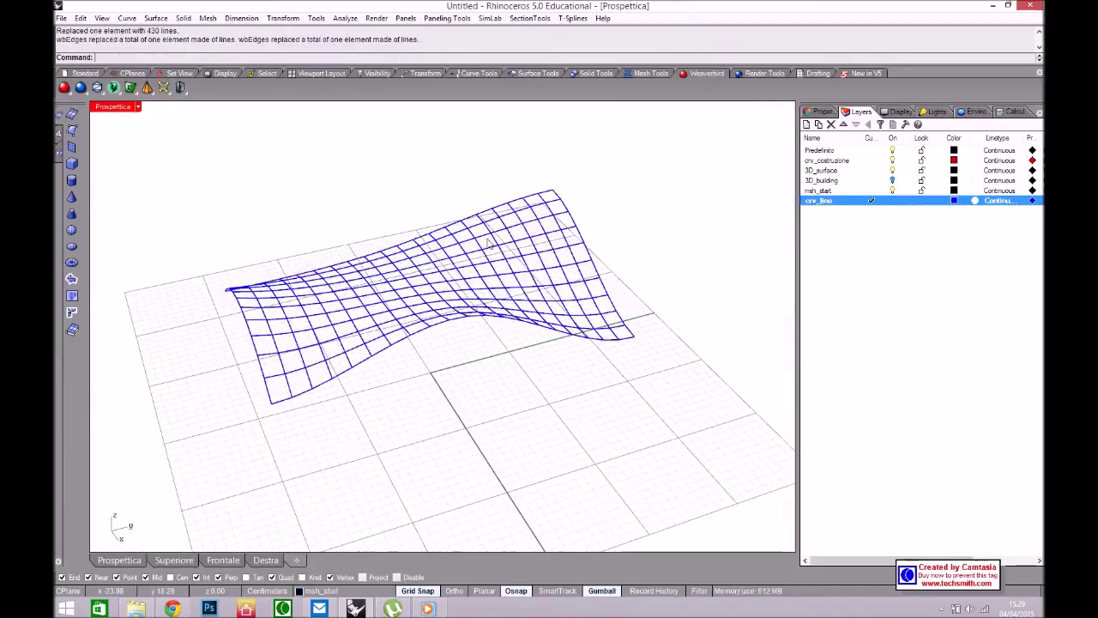
Select a couple of the extracted edge lines to check them
scroll(489, 247, up, 6)
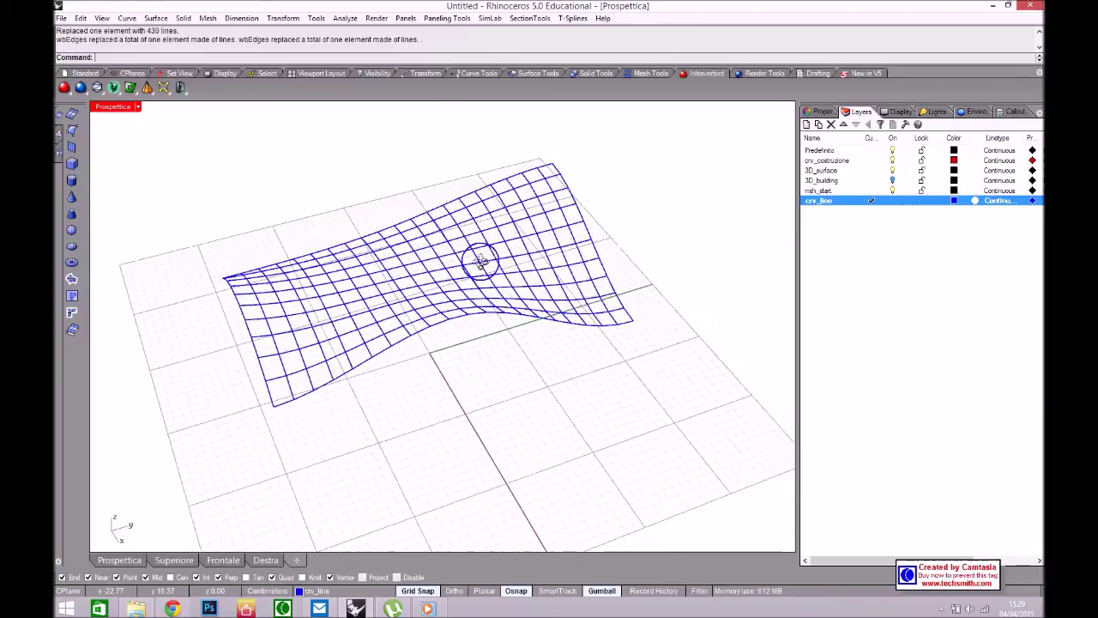
click(502, 243)
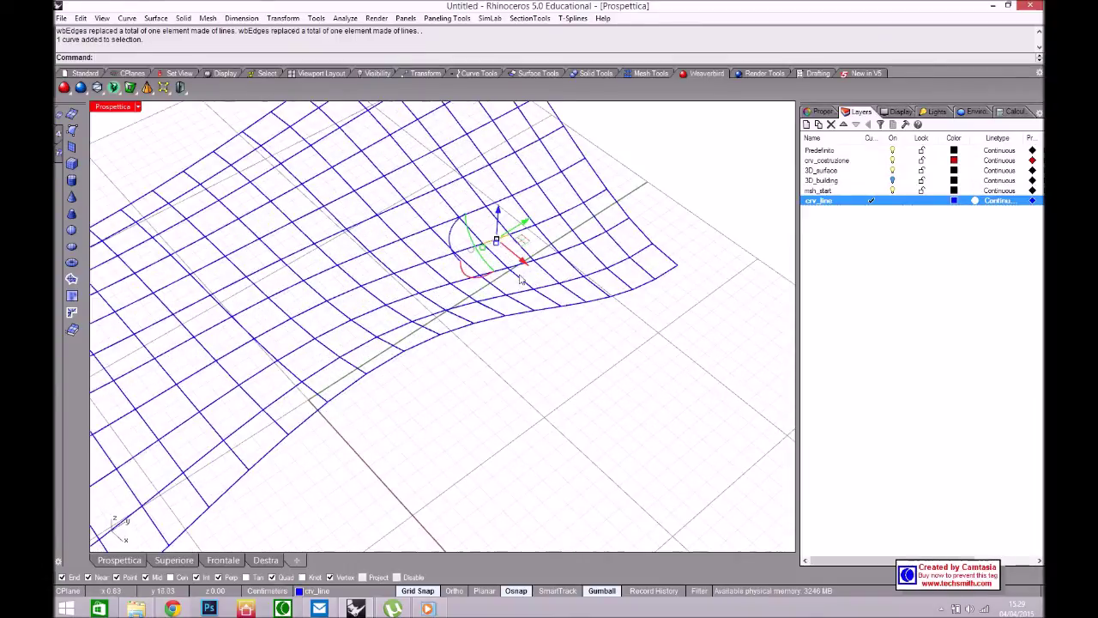
click(549, 260)
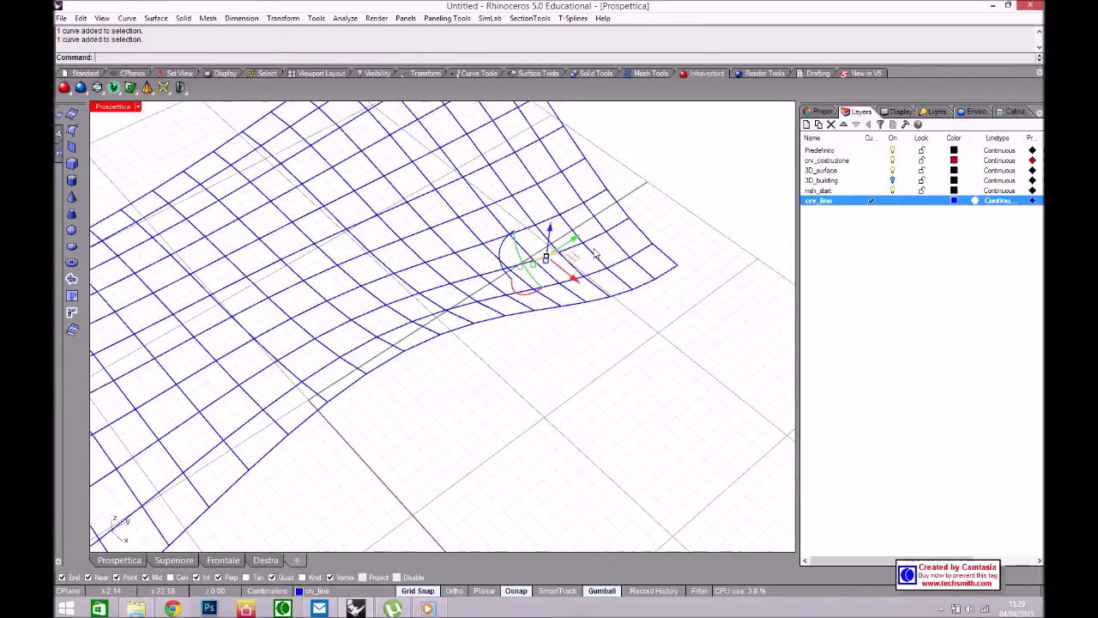
scroll(587, 249, down, 3)
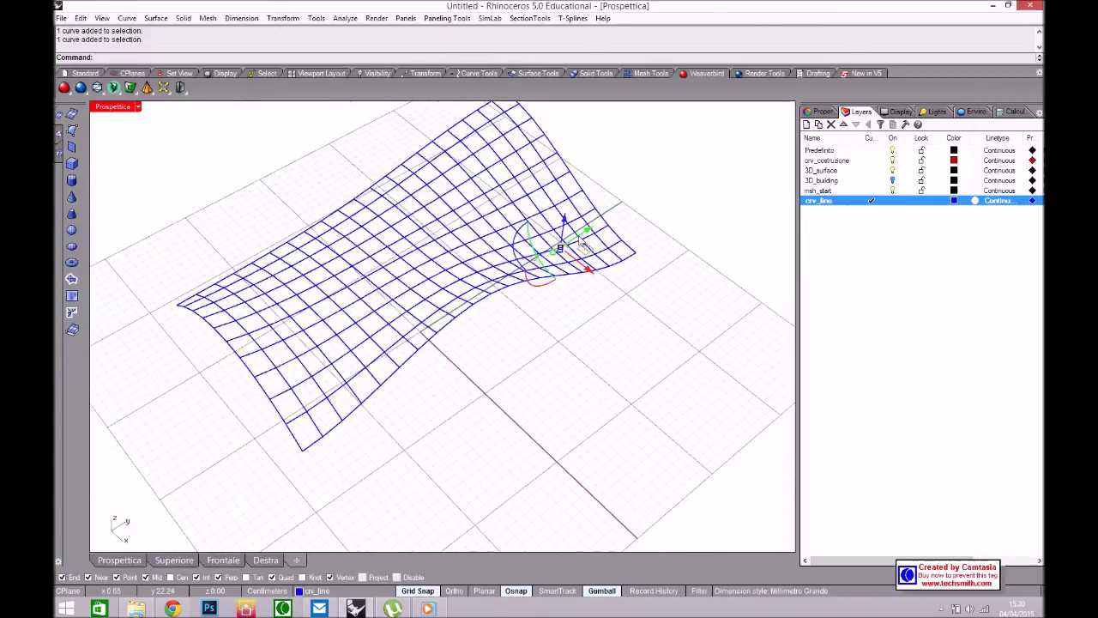
Undo the edge extraction and restart wbEdges with Replace set to No
key(ctrl+z)
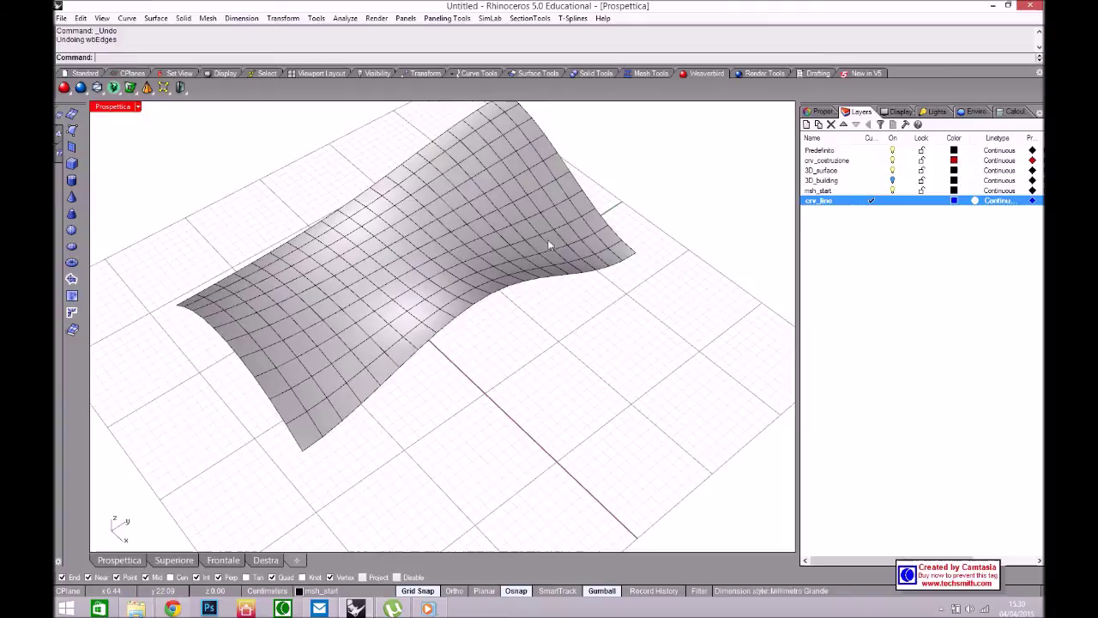
right_drag(380, 342, 314, 289)
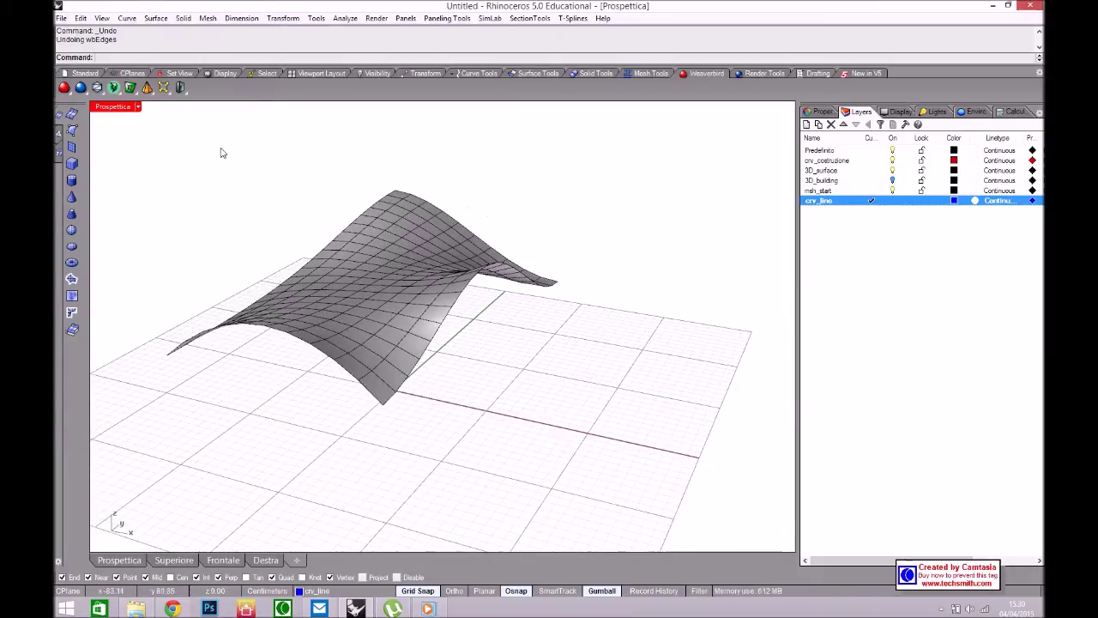
click(163, 88)
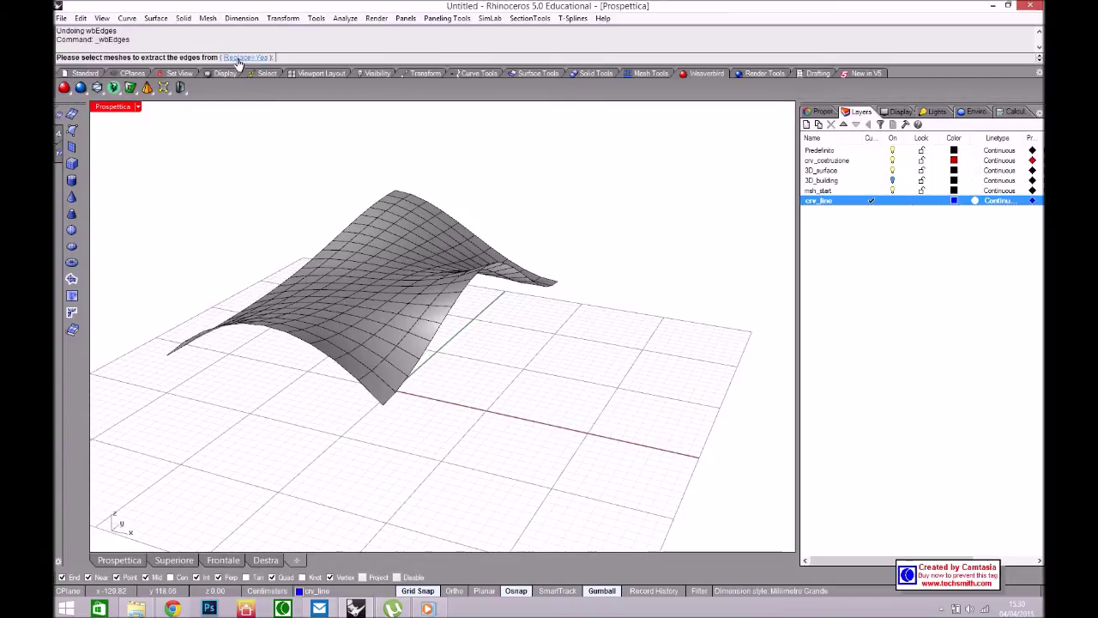
click(244, 57)
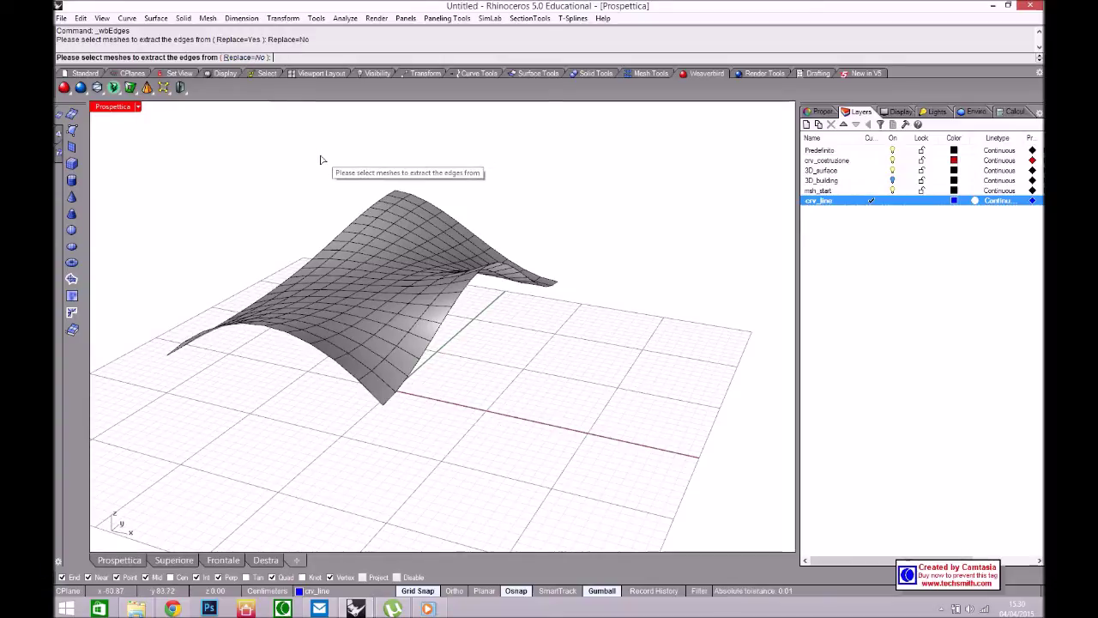
mouse_move(498, 297)
right_down()
mouse_move(507, 284)
mouse_move(405, 282)
mouse_move(427, 309)
mouse_move(477, 312)
mouse_move(465, 287)
mouse_move(482, 300)
right_up()
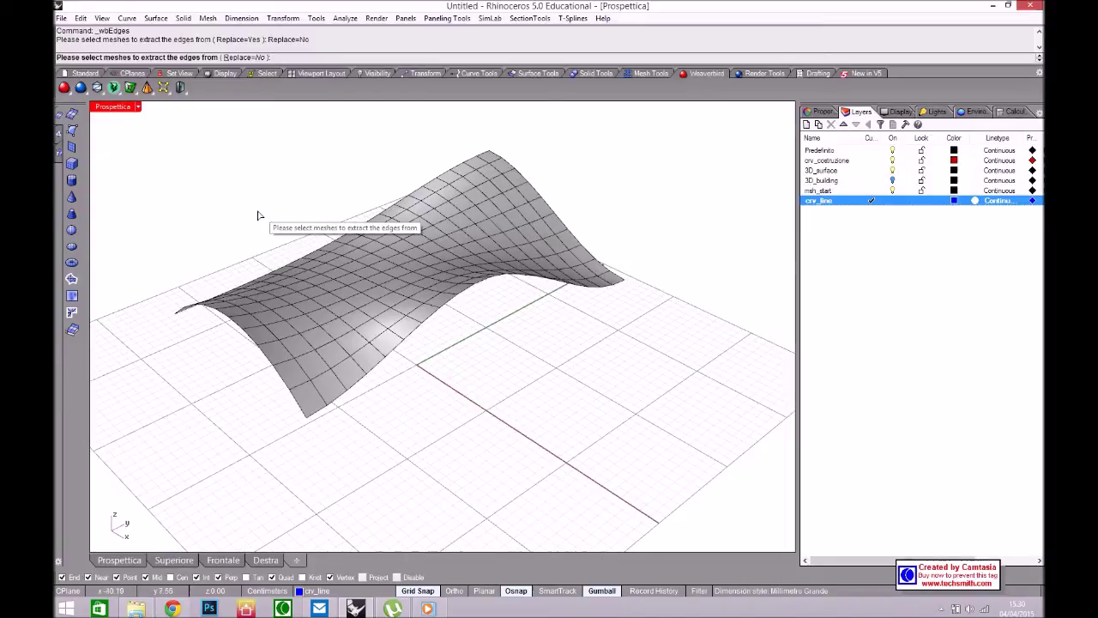
Finish wbEdges on the wavy mesh and check the overlapping objects with the Selection Menu
click(407, 229)
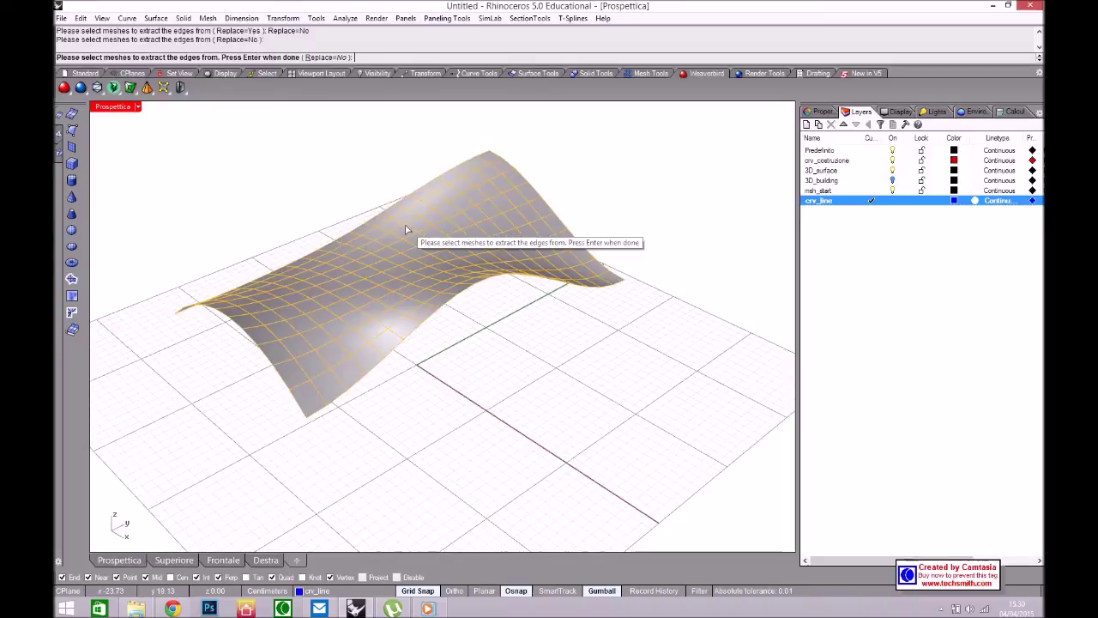
key(Return)
scroll(470, 228, up, 5)
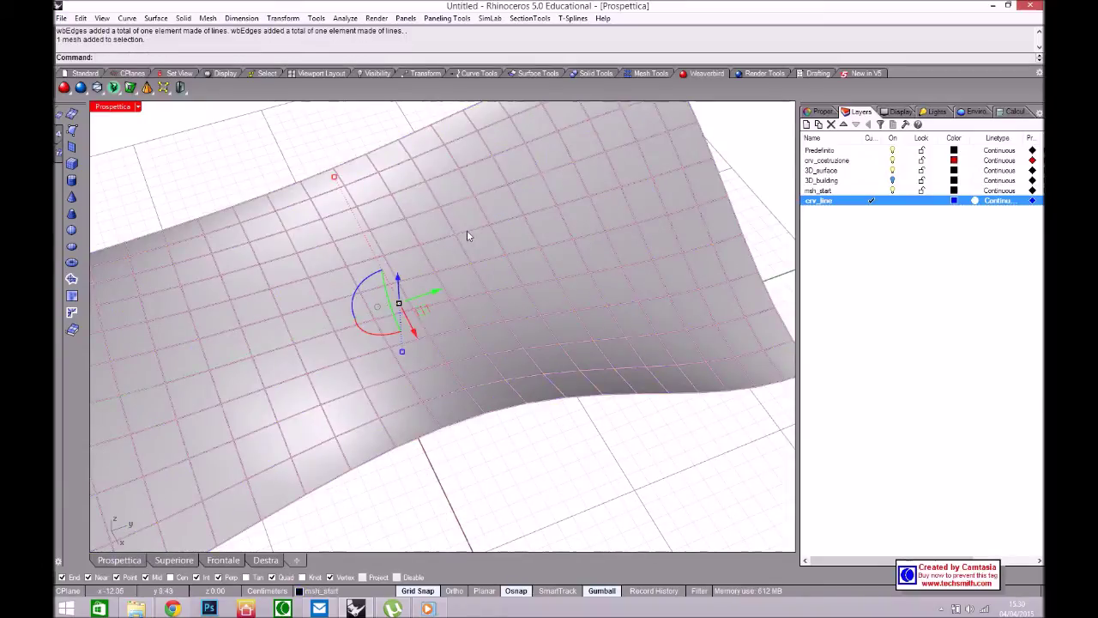
click(449, 228)
click(422, 233)
click(416, 232)
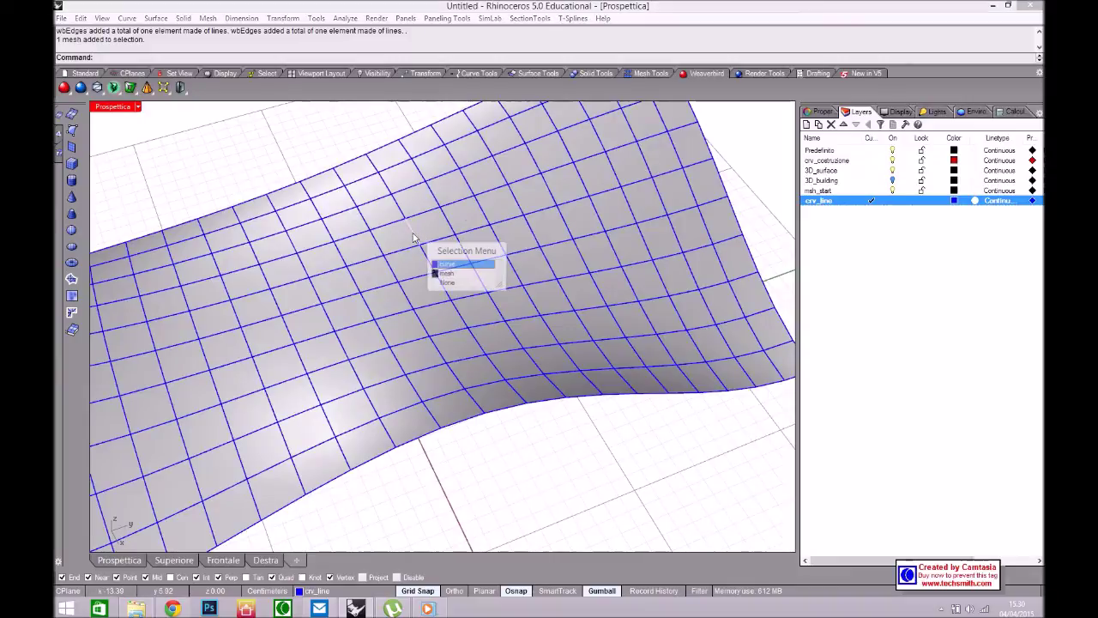
key(Escape)
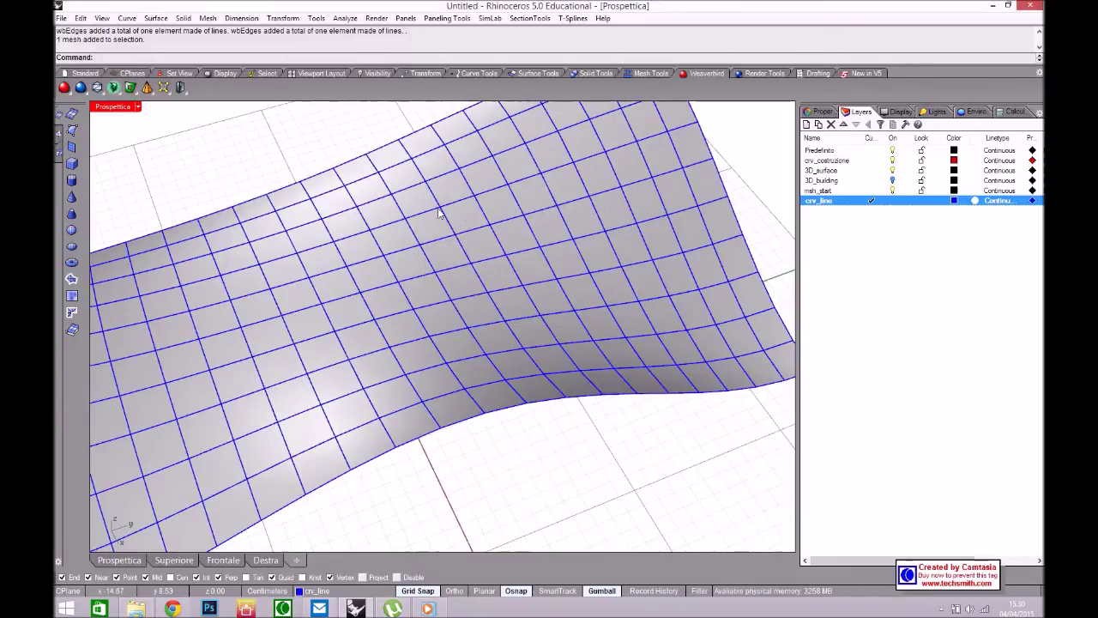
scroll(446, 250, down, 5)
right_drag(446, 249, 471, 343)
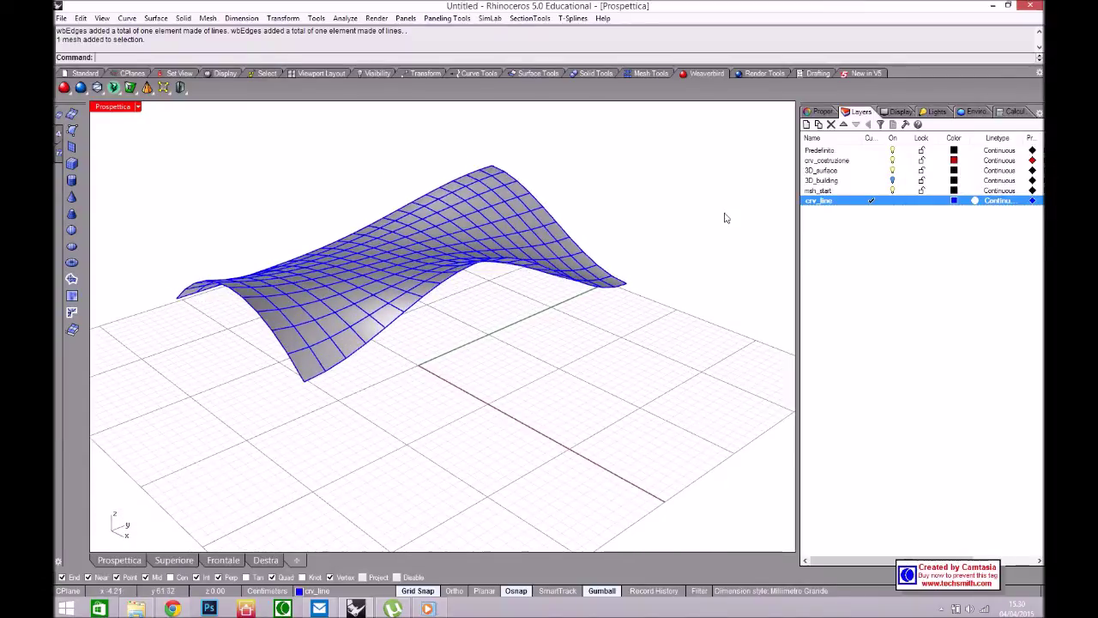
right_drag(493, 199, 480, 230)
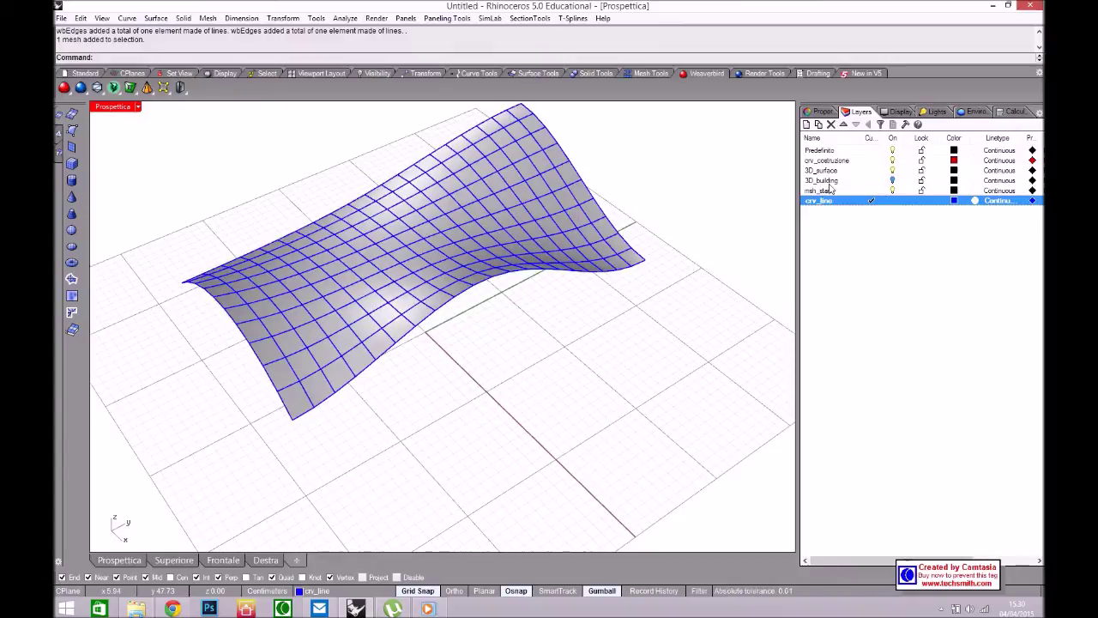
Hide the msh_start layer so only the blue edge lines show
click(892, 190)
mouse_move(507, 330)
right_down()
mouse_move(473, 266)
mouse_move(544, 294)
right_up()
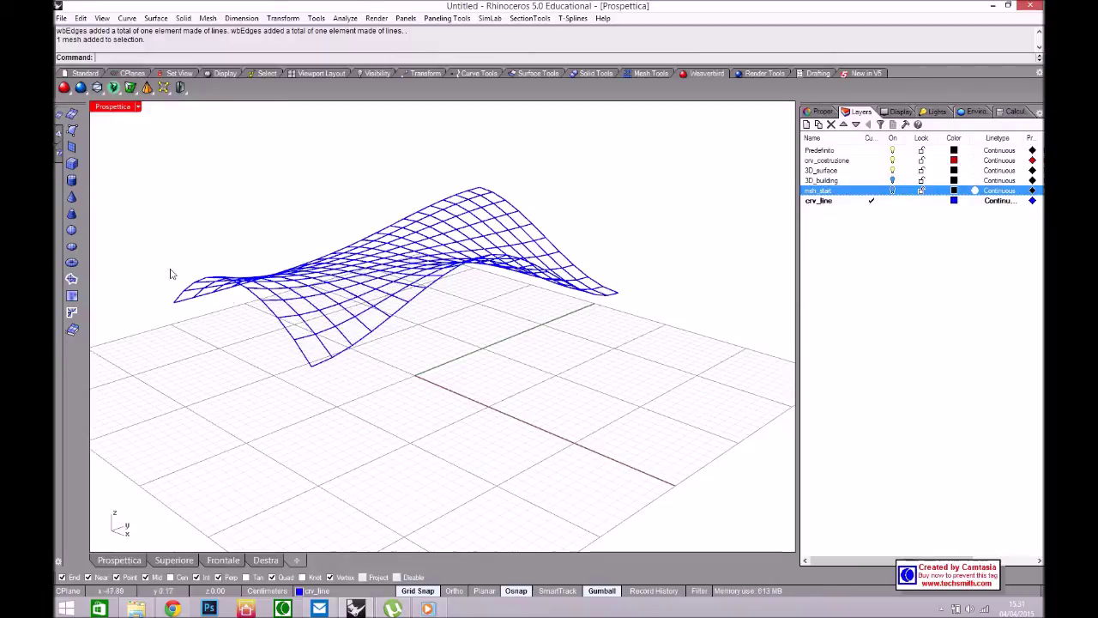
mouse_move(327, 279)
right_down()
mouse_move(289, 318)
mouse_move(321, 318)
mouse_move(325, 267)
right_up()
right_drag(603, 294, 401, 212)
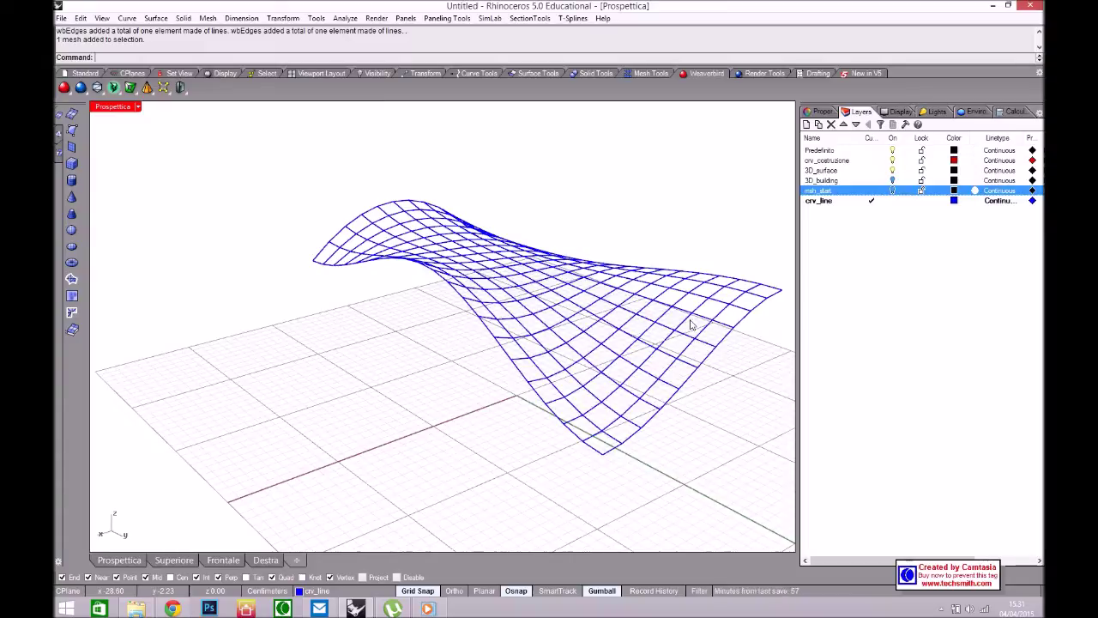
right_drag(692, 325, 552, 319)
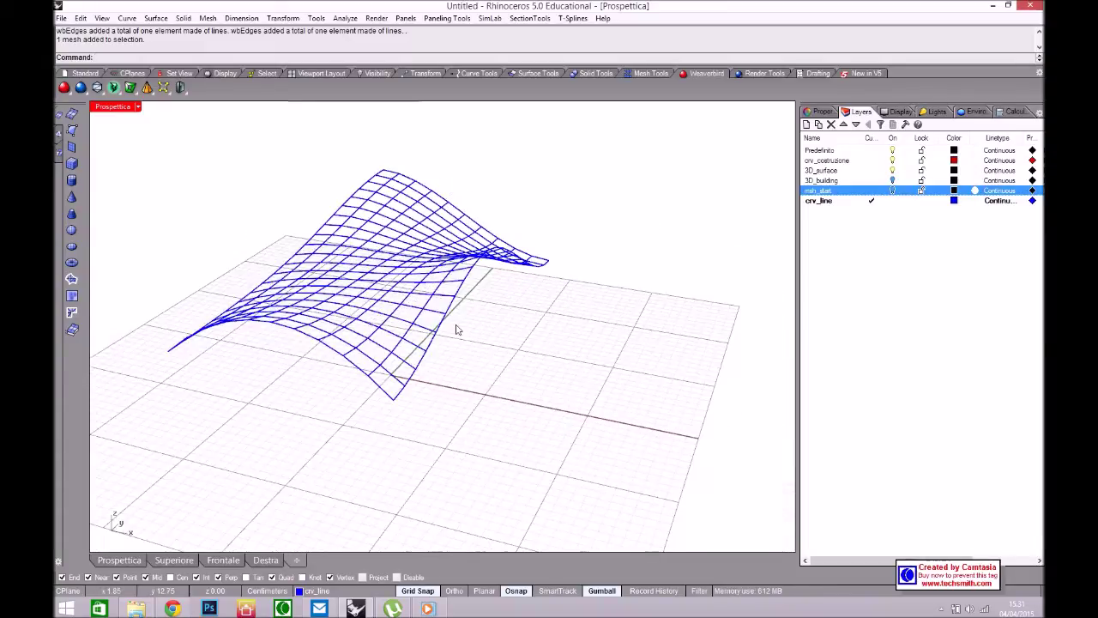
scroll(446, 309, up, 3)
scroll(413, 279, down, 1)
scroll(413, 279, down, 1)
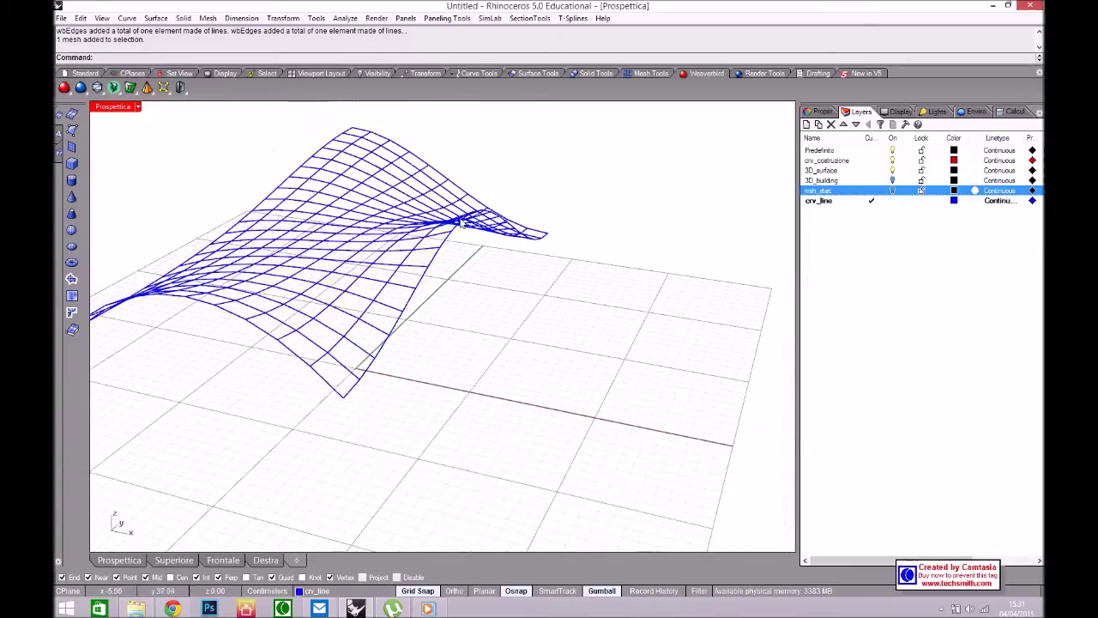
right_drag(449, 287, 377, 343)
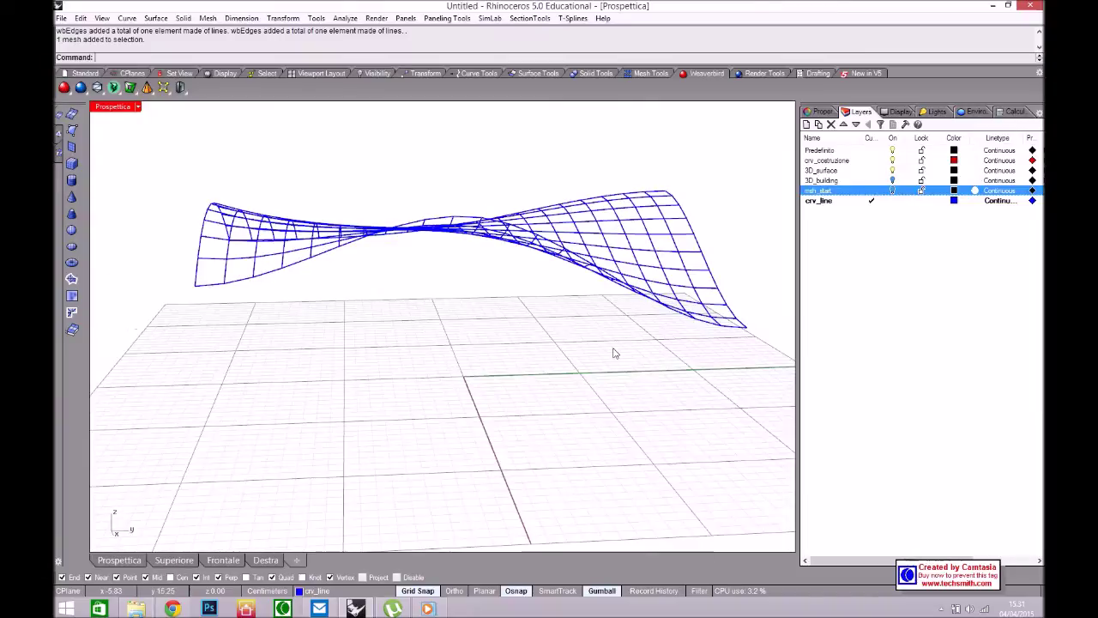
right_drag(218, 356, 351, 356)
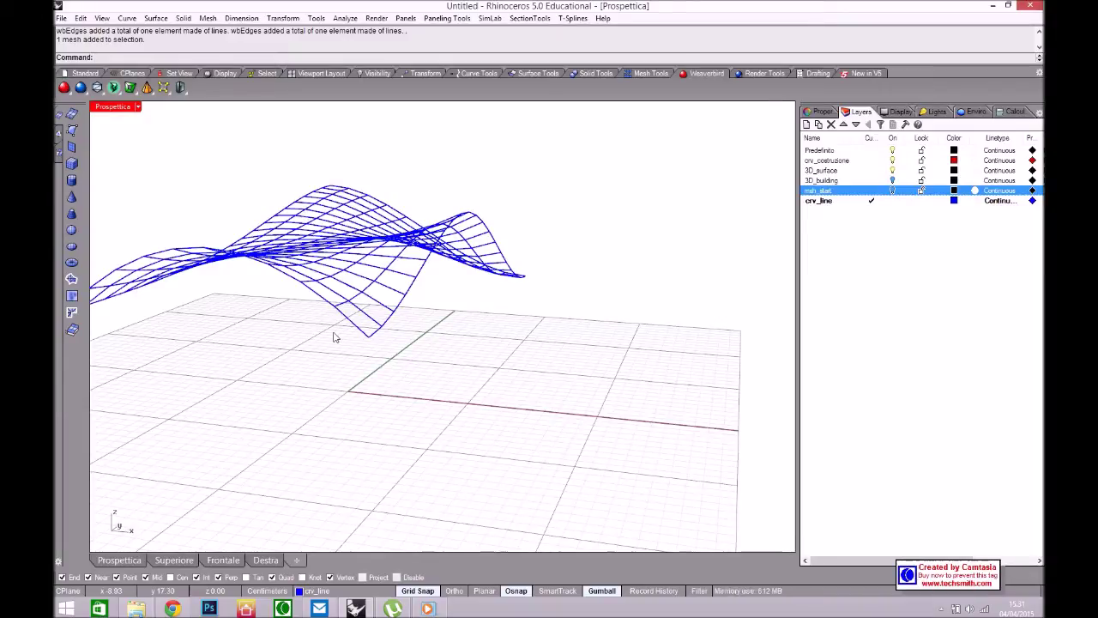
right_drag(360, 362, 397, 340)
scroll(474, 307, down, 3)
scroll(397, 341, up, 2)
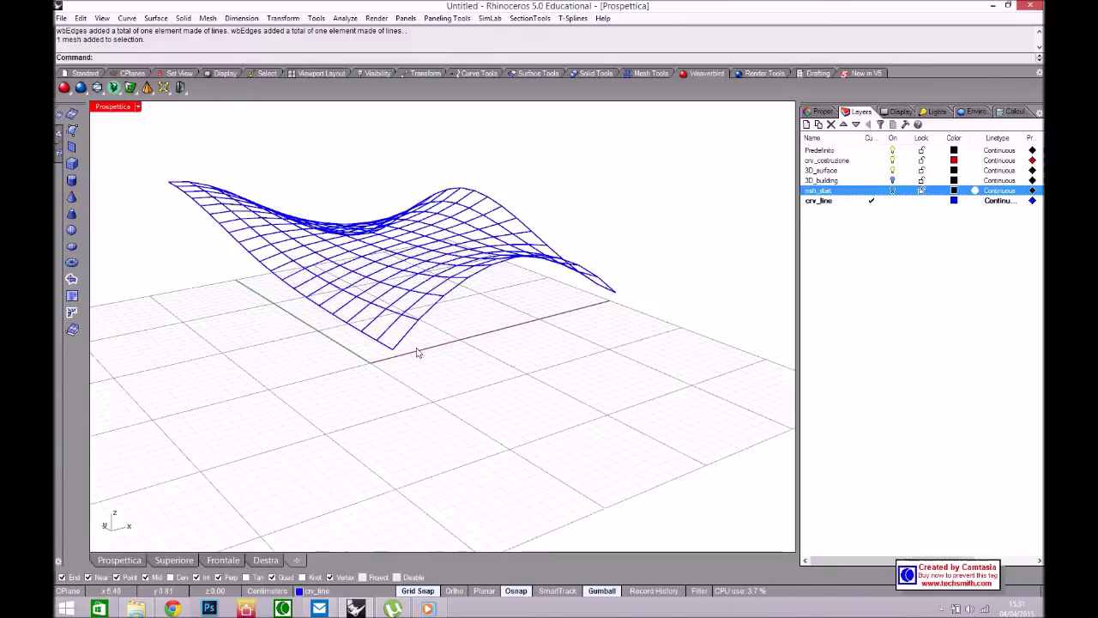
scroll(468, 304, down, 4)
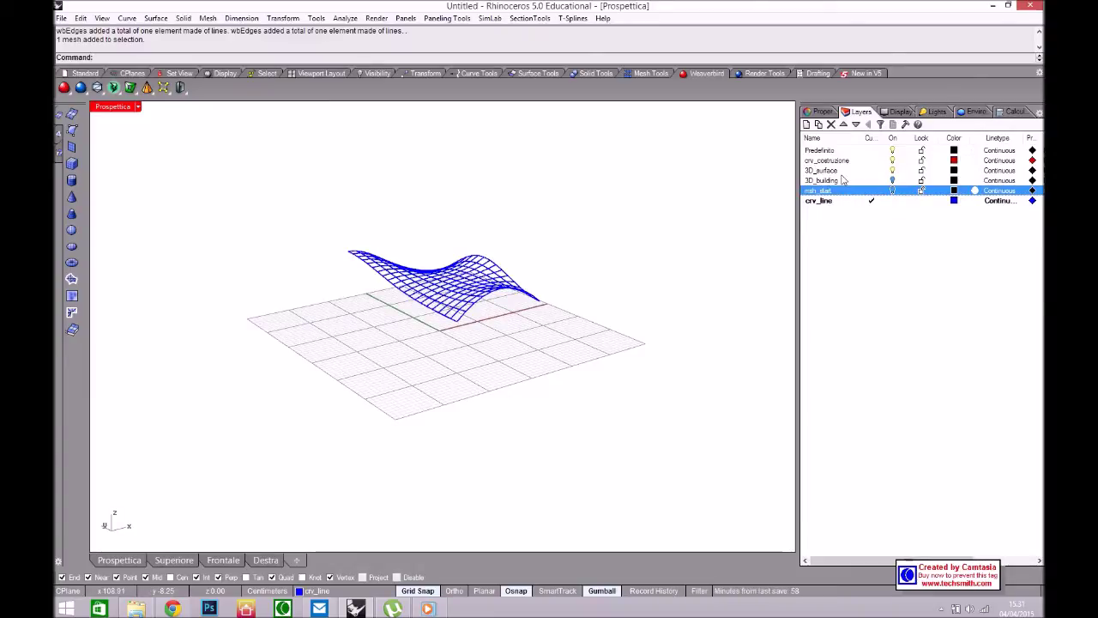
Add a new layer named srf_surface
click(807, 124)
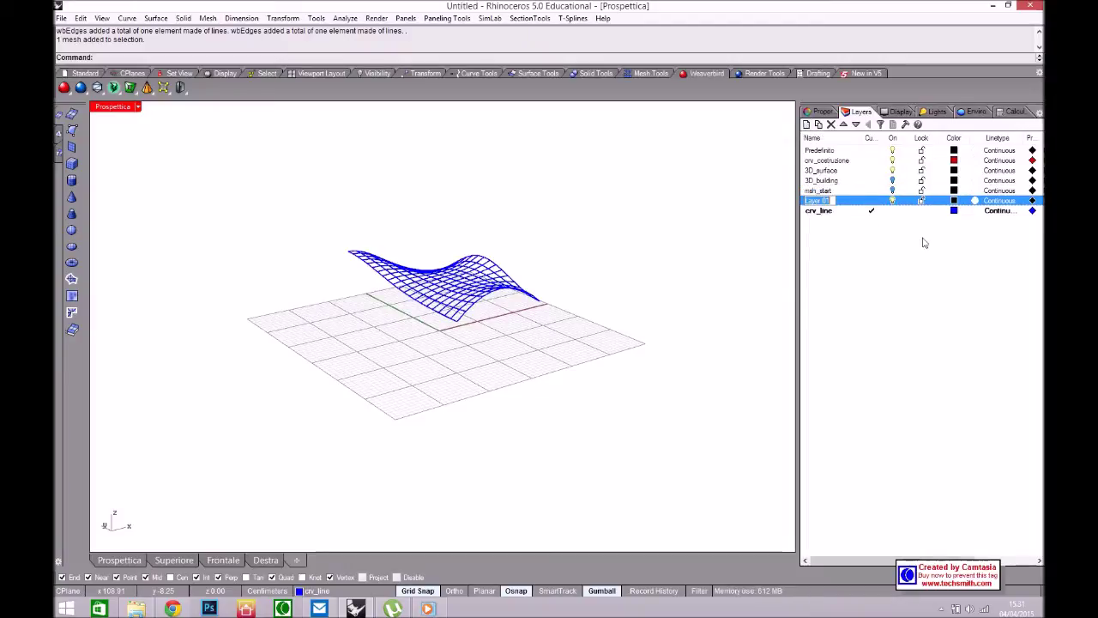
text(srf)
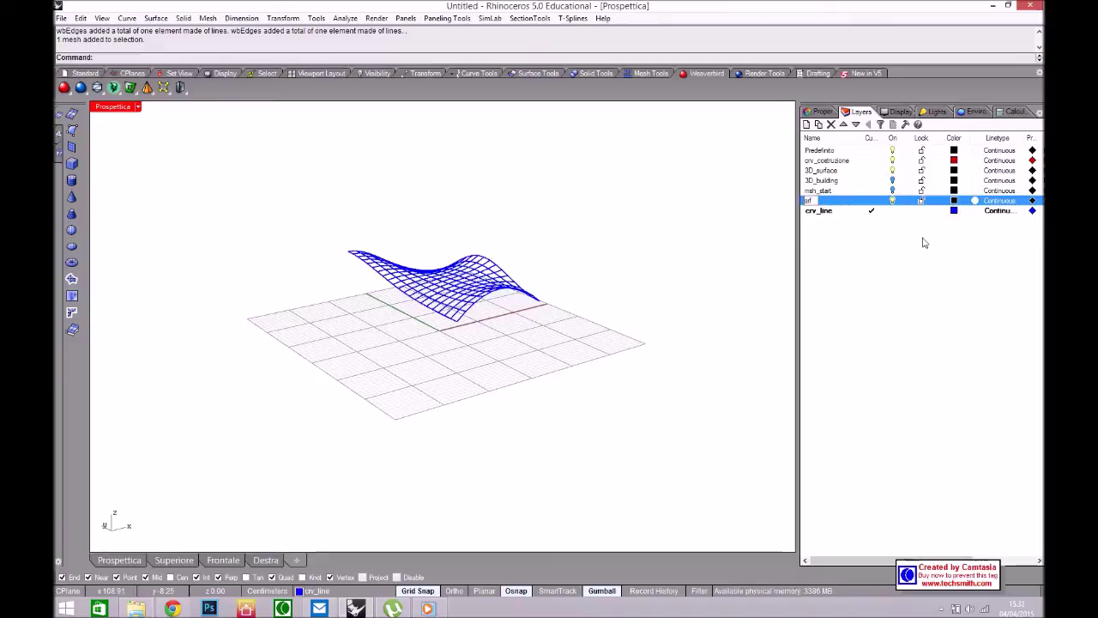
text(_sur)
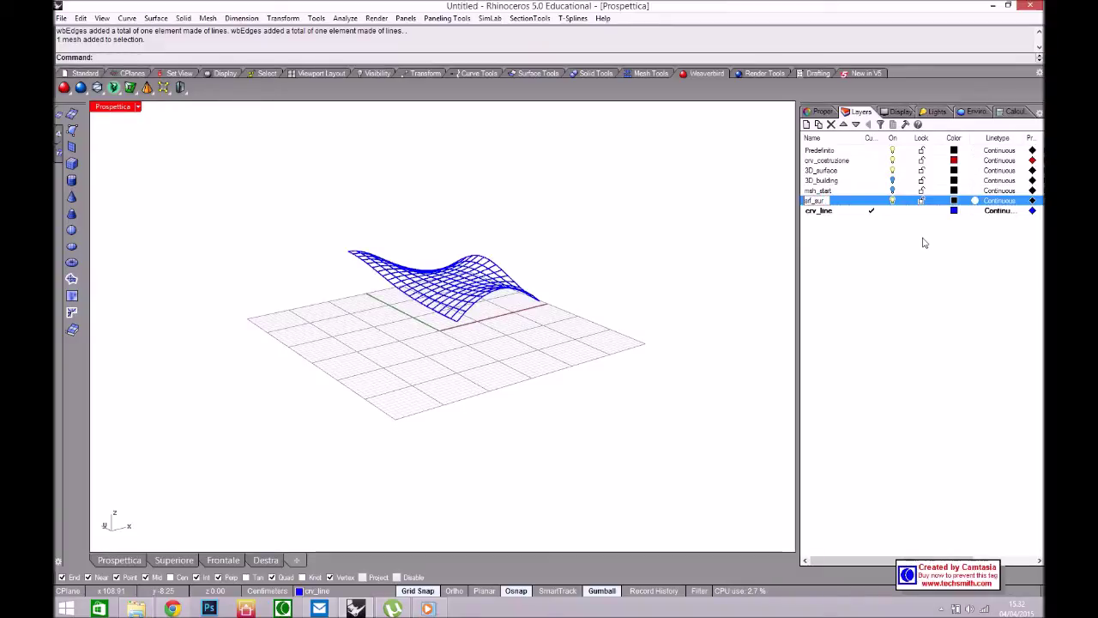
text(face)
click(871, 308)
right_drag(319, 233, 446, 220)
Set the srf_surface layer colour to Red
click(953, 201)
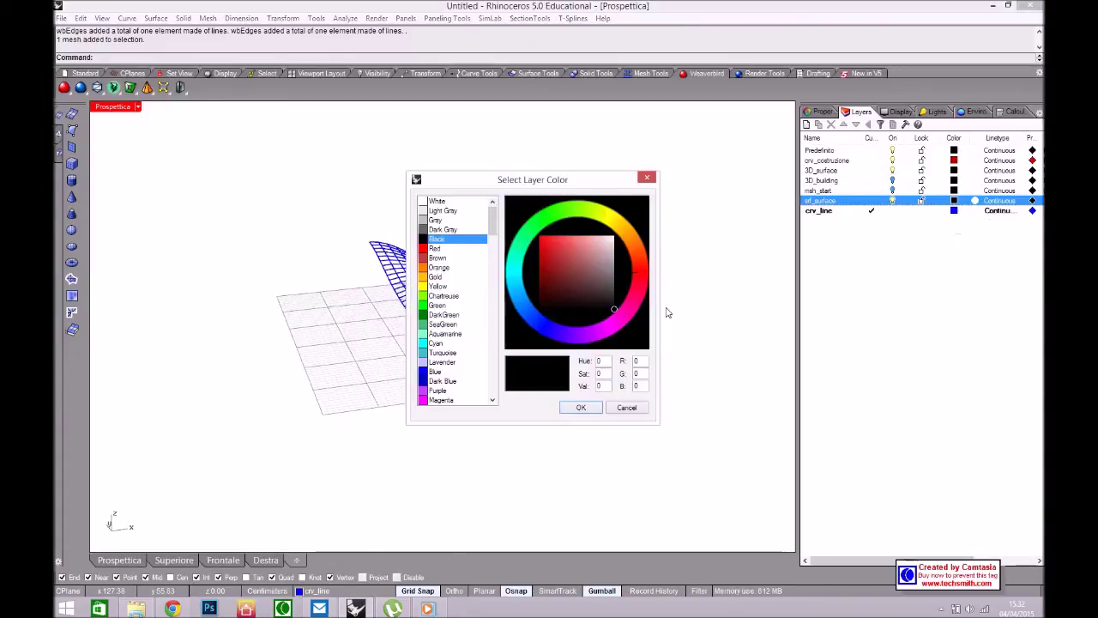
click(435, 248)
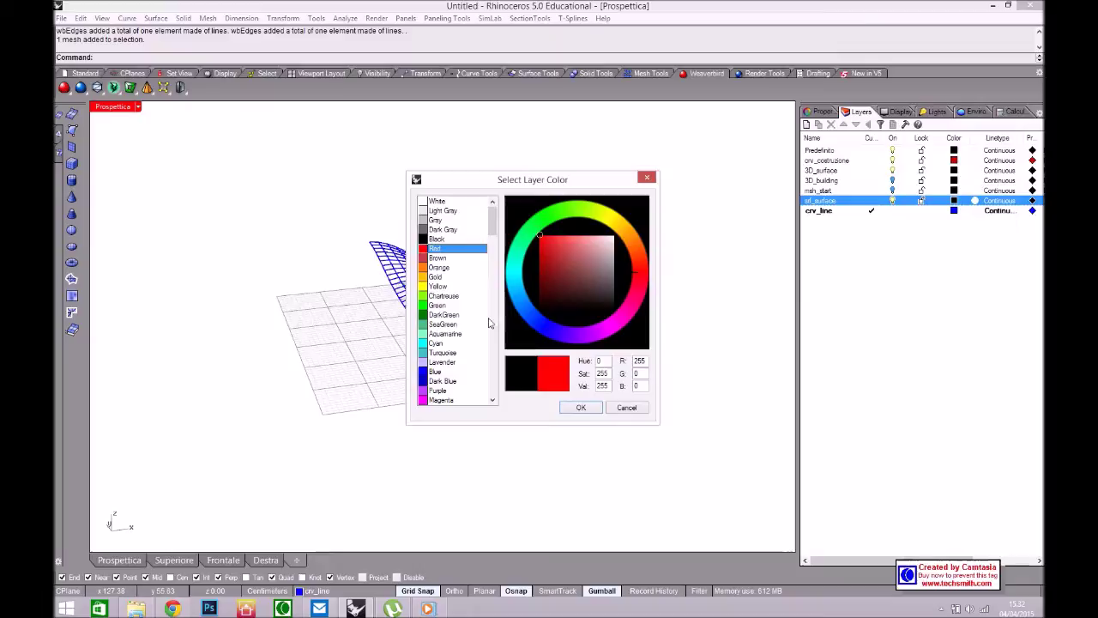
click(581, 407)
right_drag(473, 311, 486, 263)
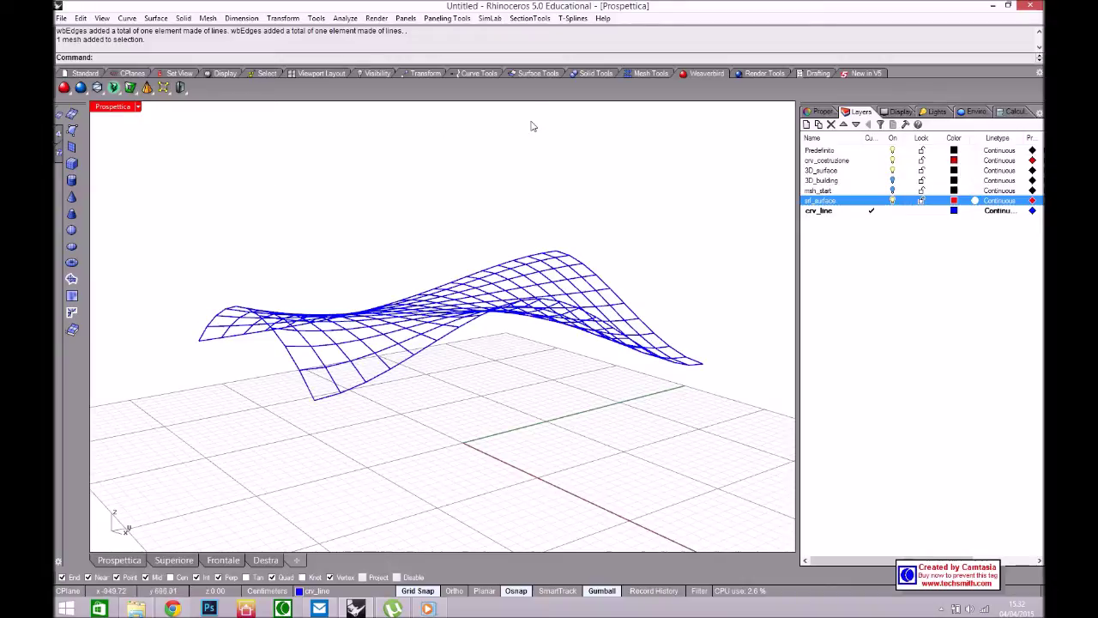
Trial-extrude all the grid curves straight by a distance of 1, then undo it
click(535, 73)
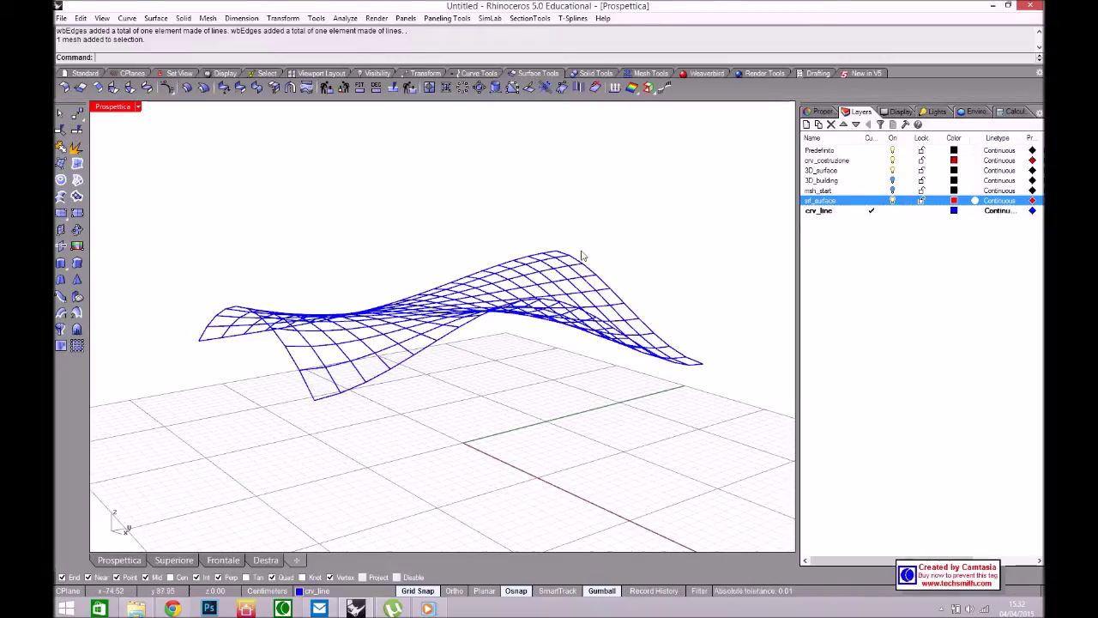
click(60, 264)
right_drag(245, 289, 227, 220)
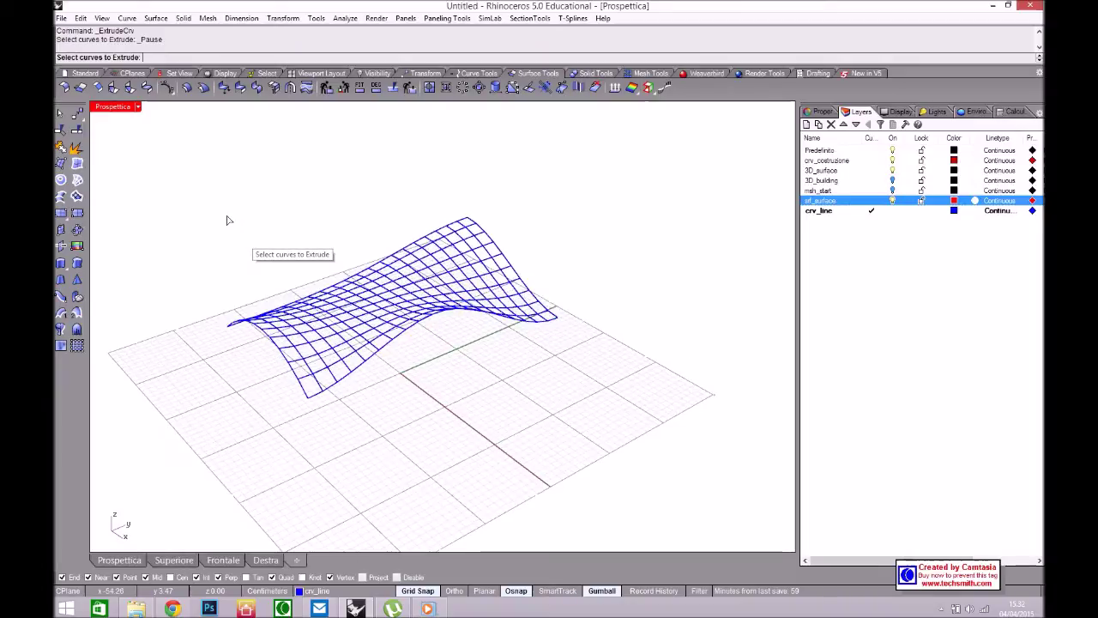
drag(191, 169, 601, 421)
key(Return)
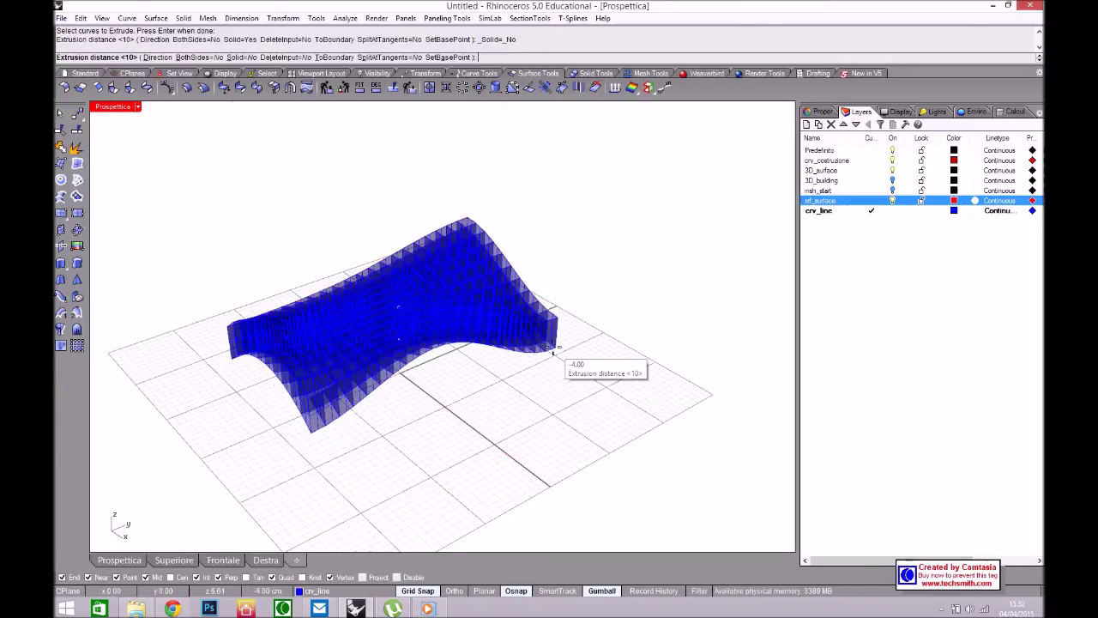
scroll(555, 352, up, 5)
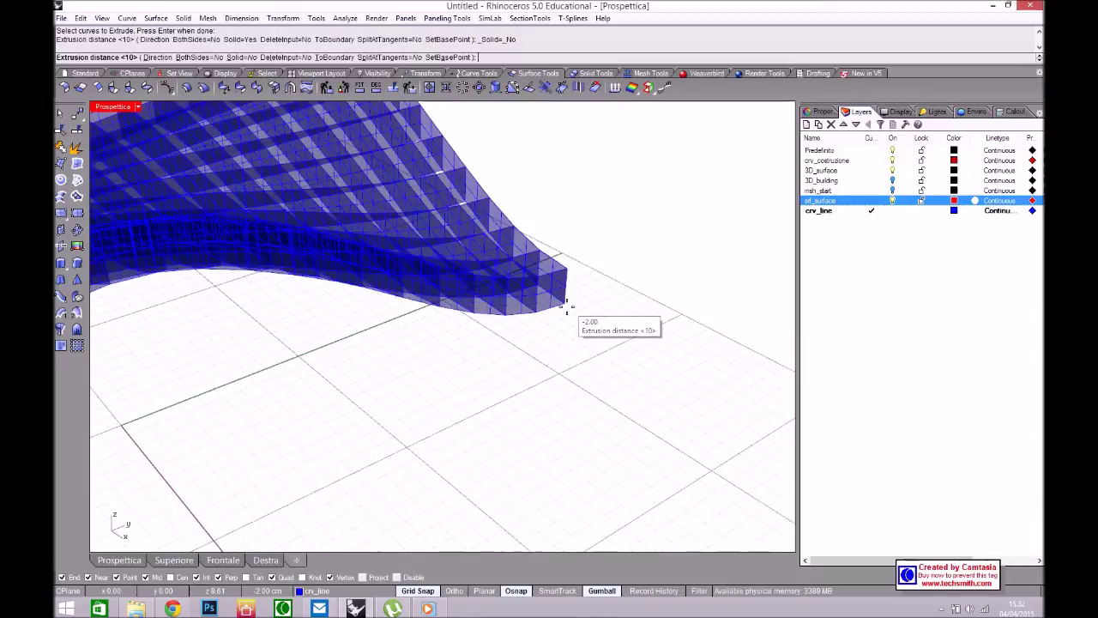
right_drag(564, 289, 318, 240)
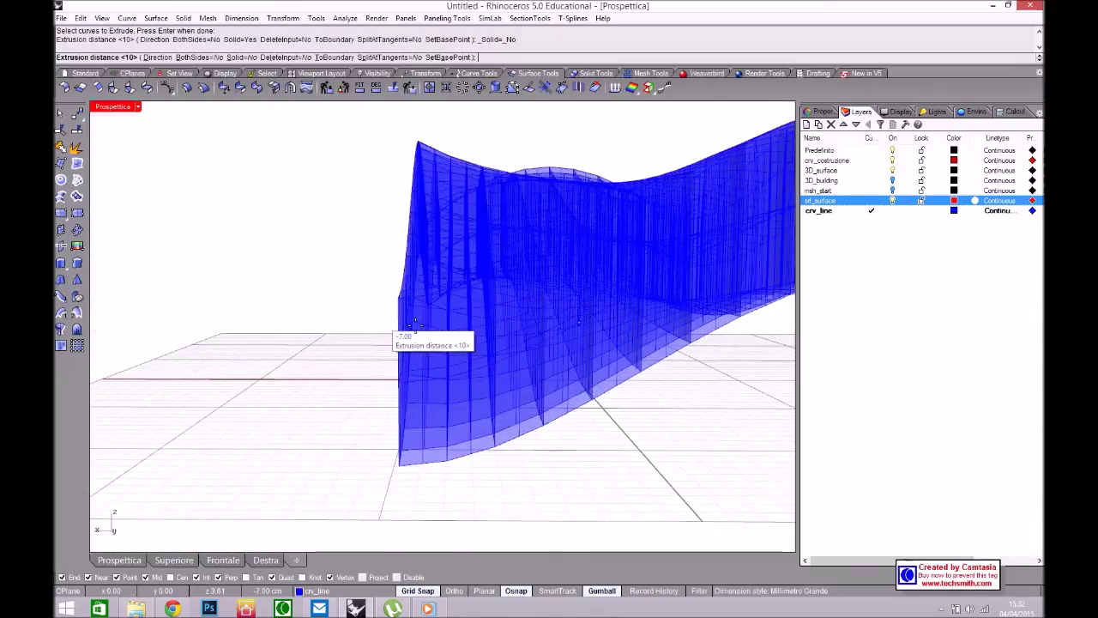
right_drag(404, 318, 588, 248)
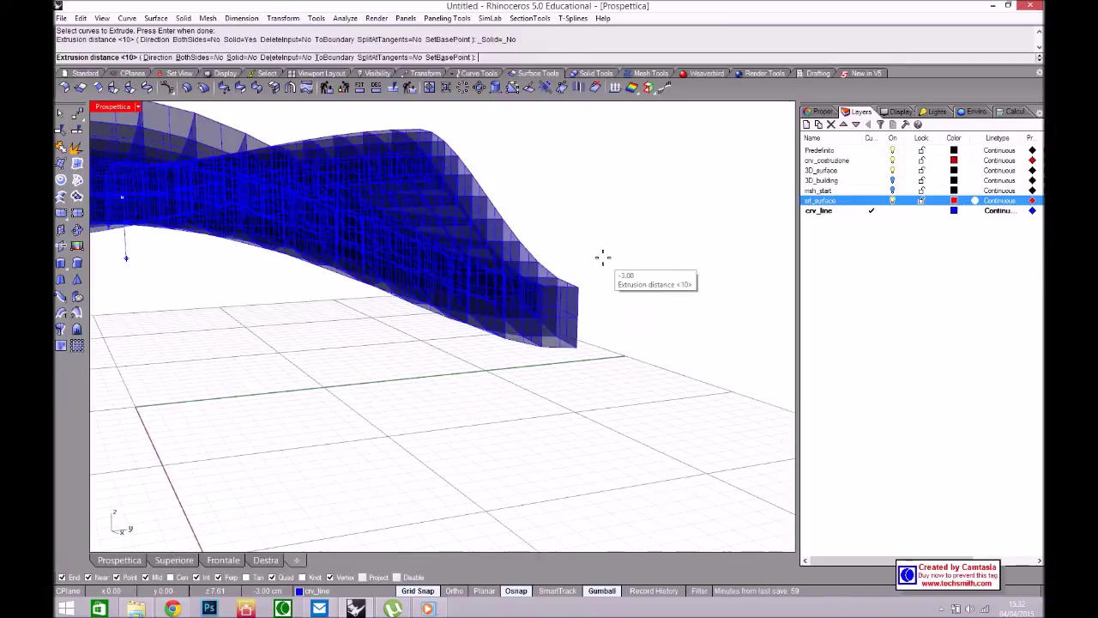
text(1.5)
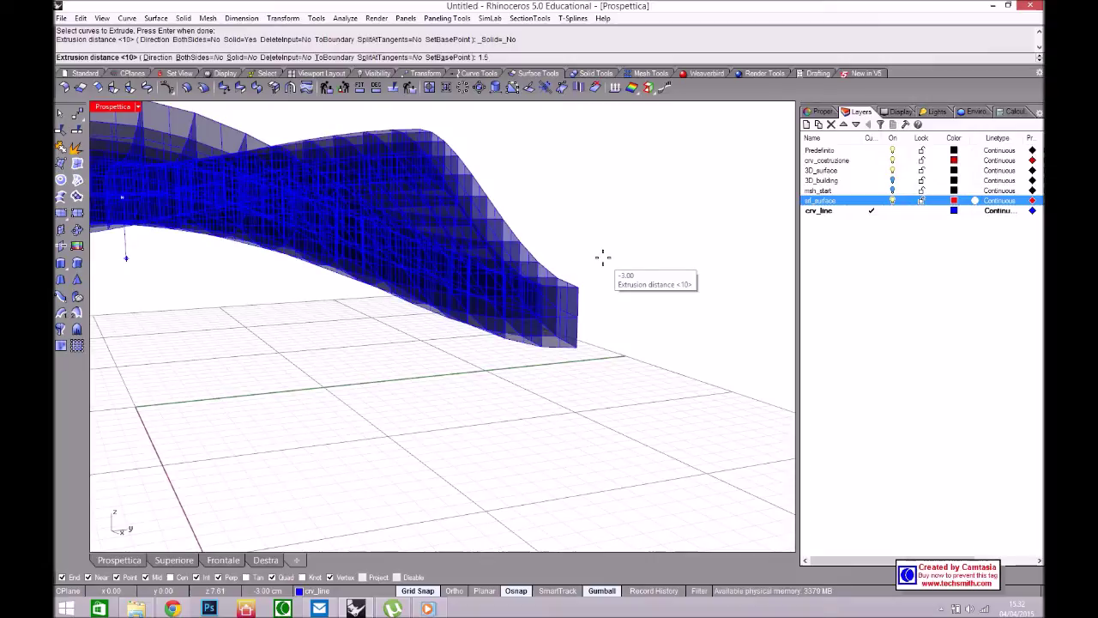
key(Return)
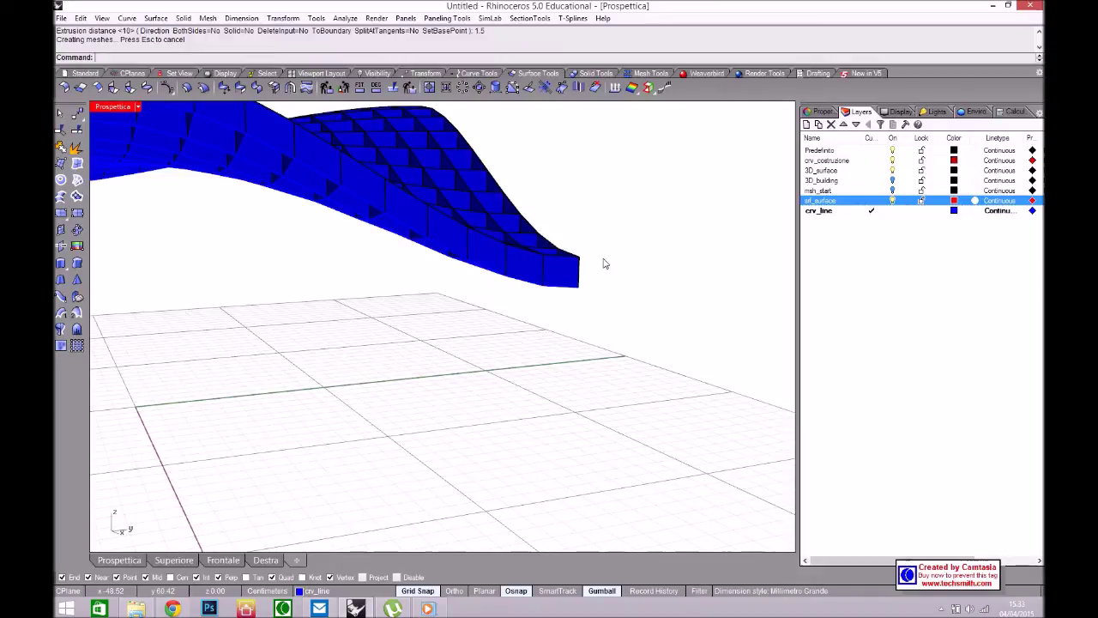
key(ctrl+z)
scroll(580, 248, down, 5)
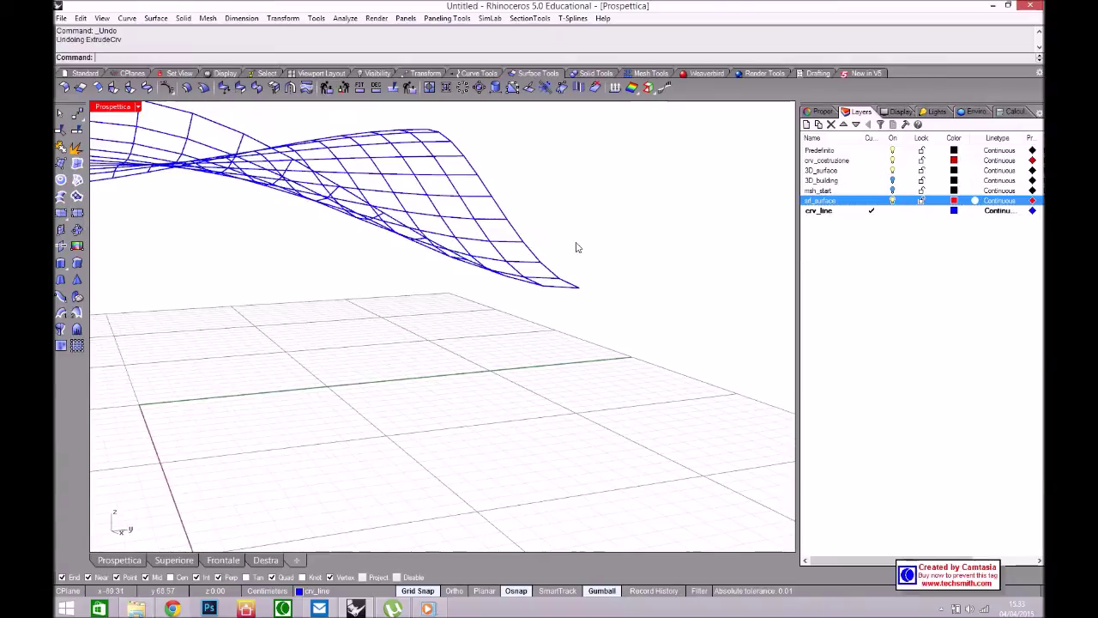
Extrude all the wavy grid's edge curves straight by -1 into a lattice of strips
right_click(586, 247)
scroll(587, 247, down, 2)
drag(376, 163, 614, 283)
scroll(558, 226, up, 3)
scroll(570, 233, up, 4)
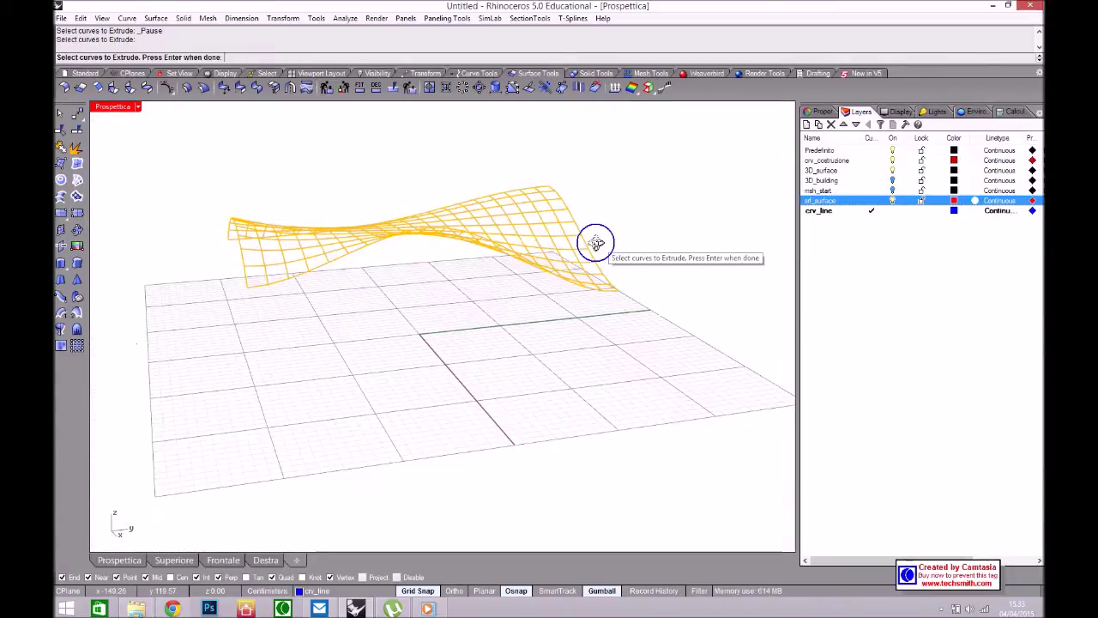
right_click(598, 249)
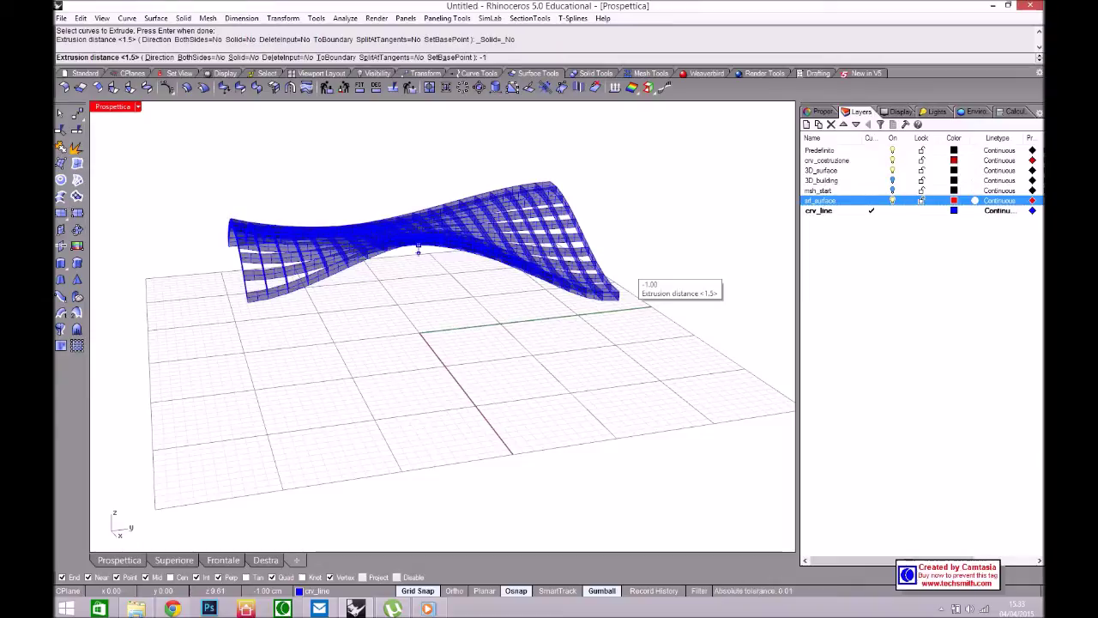
key(Return)
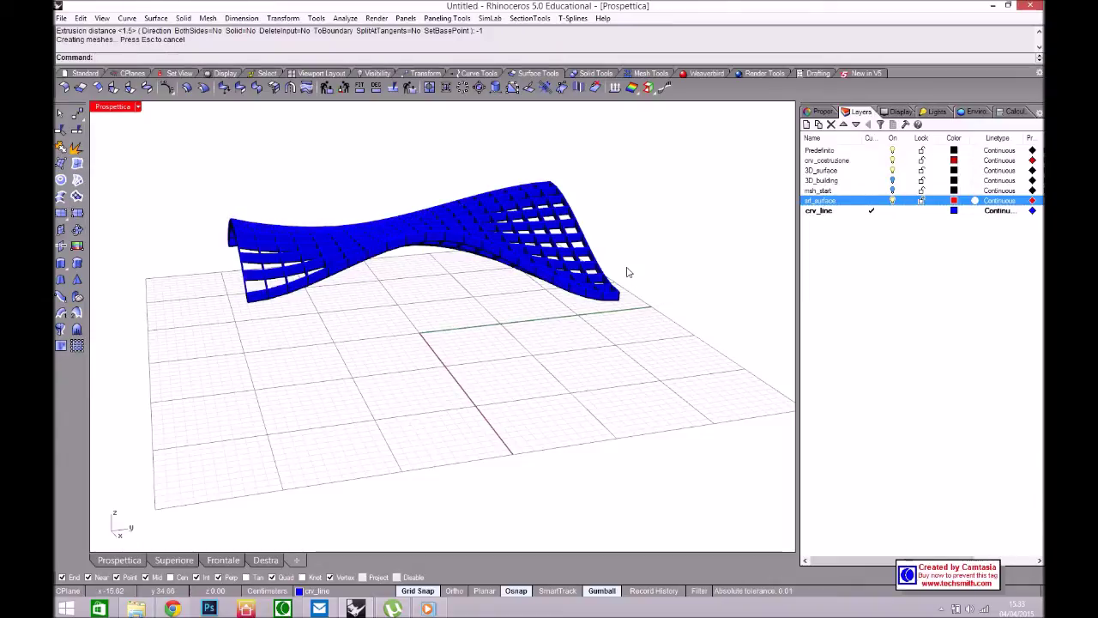
scroll(583, 256, up, 10)
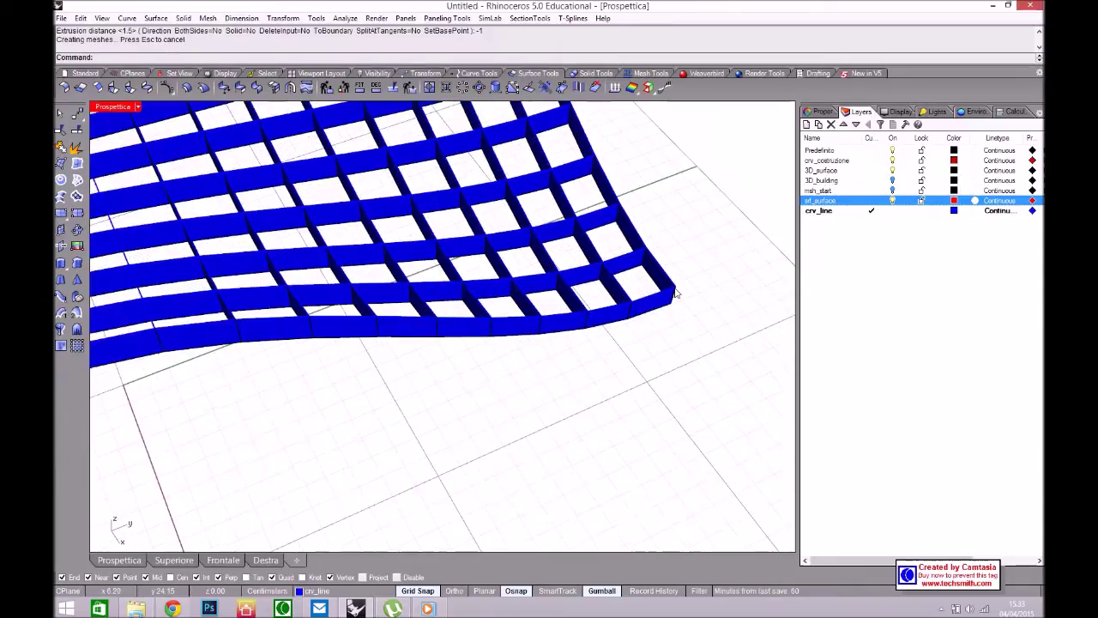
right_drag(675, 294, 459, 250)
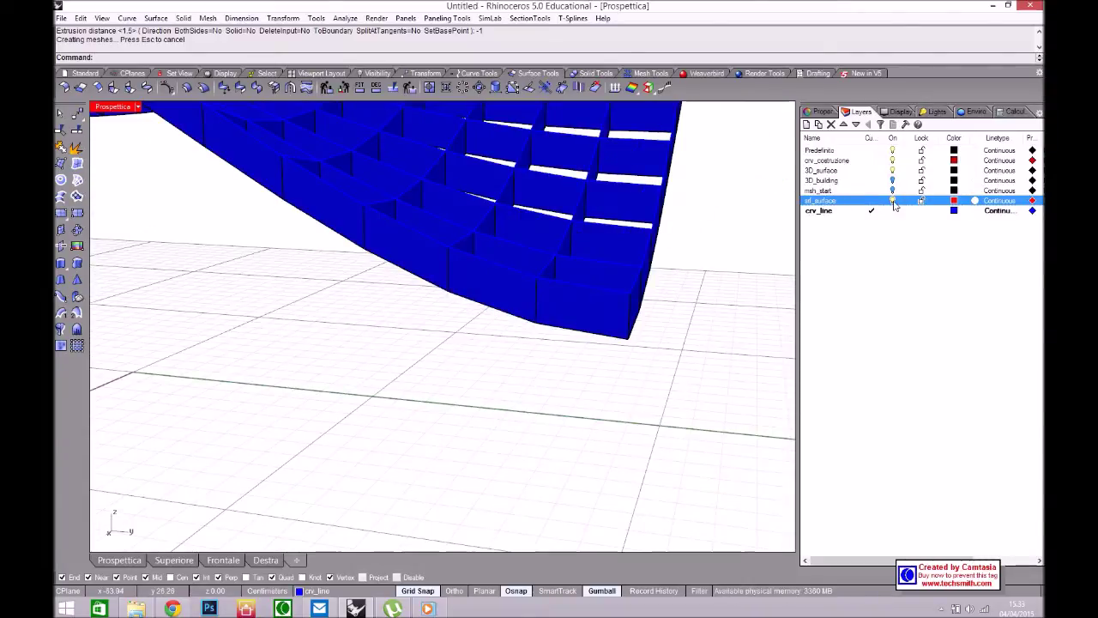
right_drag(496, 283, 539, 262)
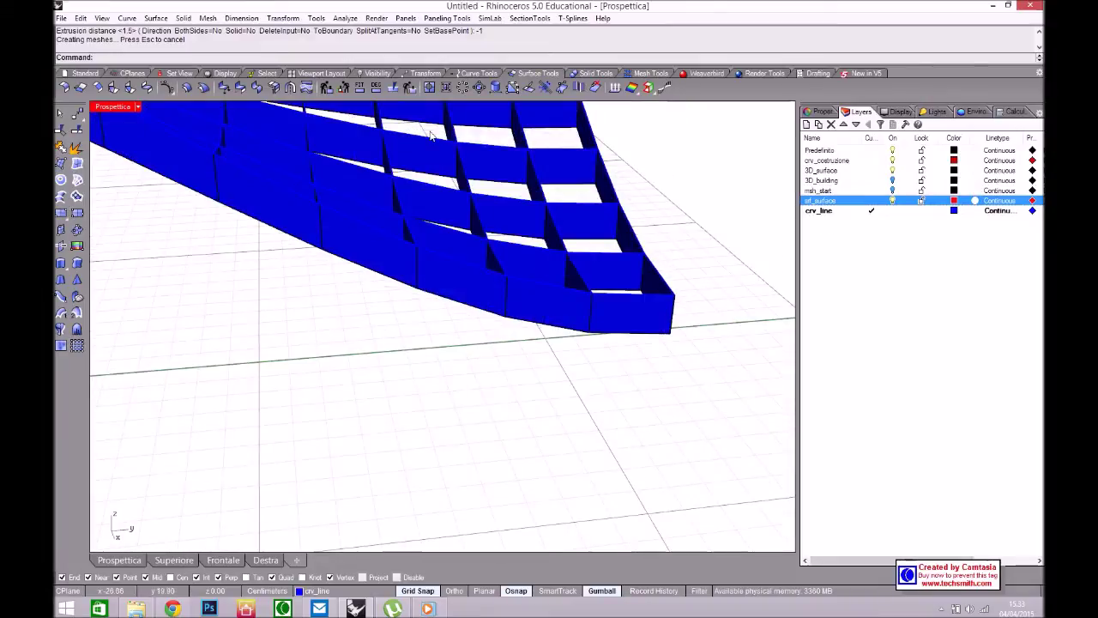
Select all 430 extruded surfaces and move them to the srf_surface layer
click(265, 74)
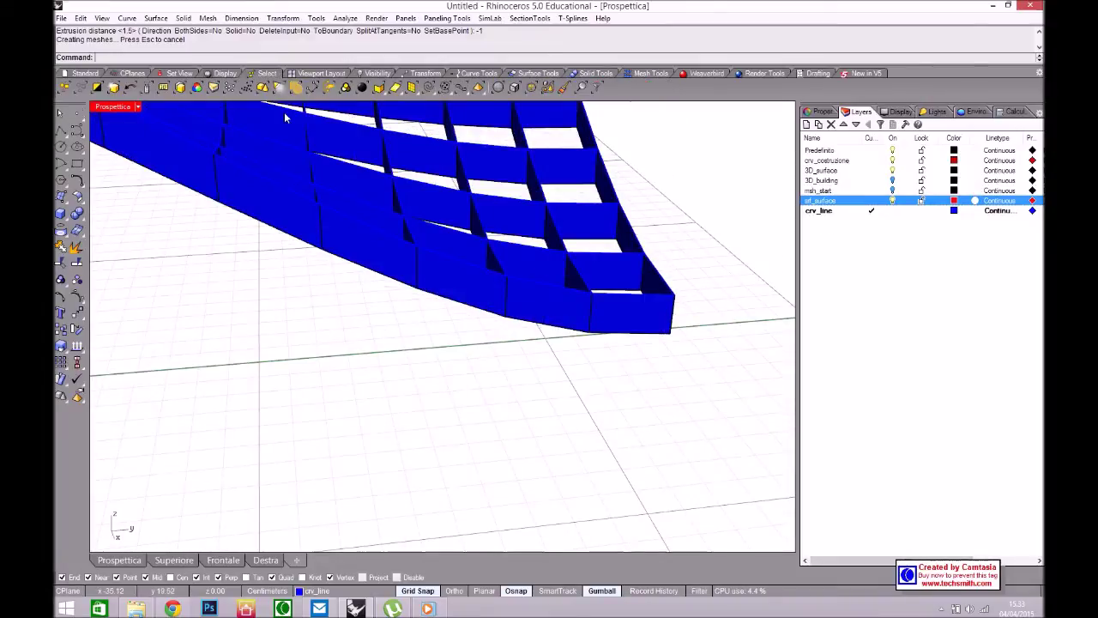
click(395, 88)
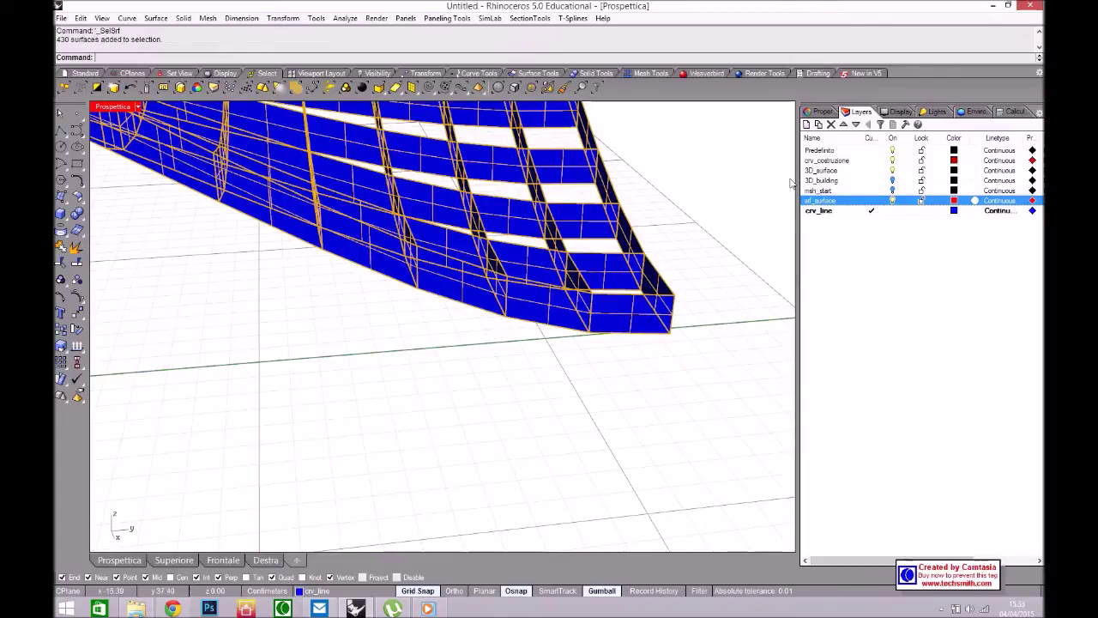
right_click(851, 201)
click(910, 405)
right_drag(776, 339, 513, 320)
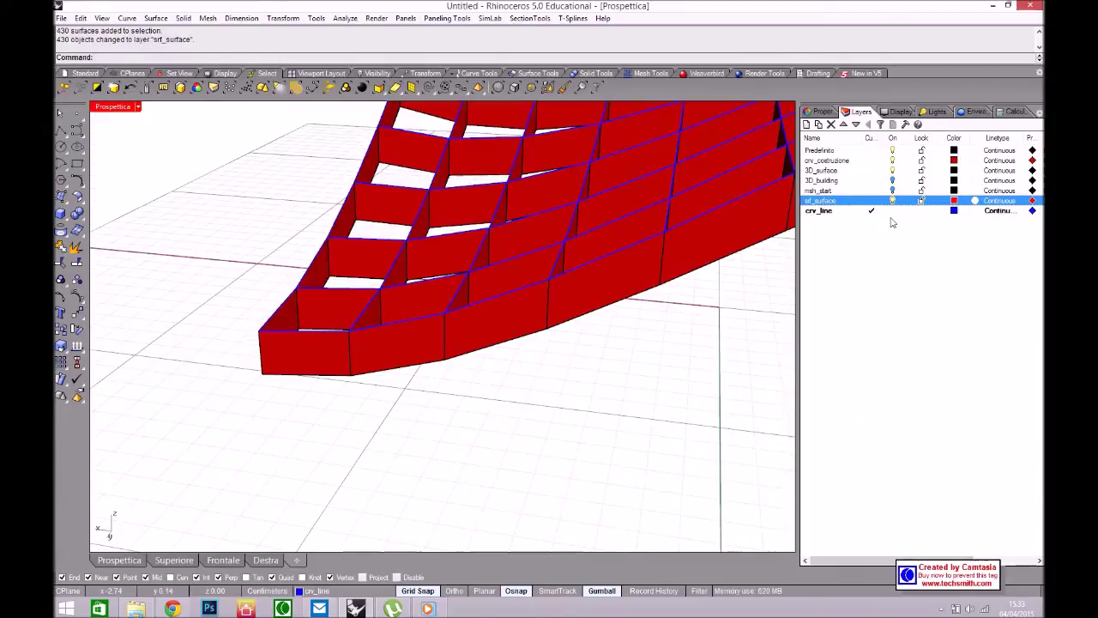
mouse_move(549, 245)
right_down()
mouse_move(579, 253)
mouse_move(549, 261)
right_up()
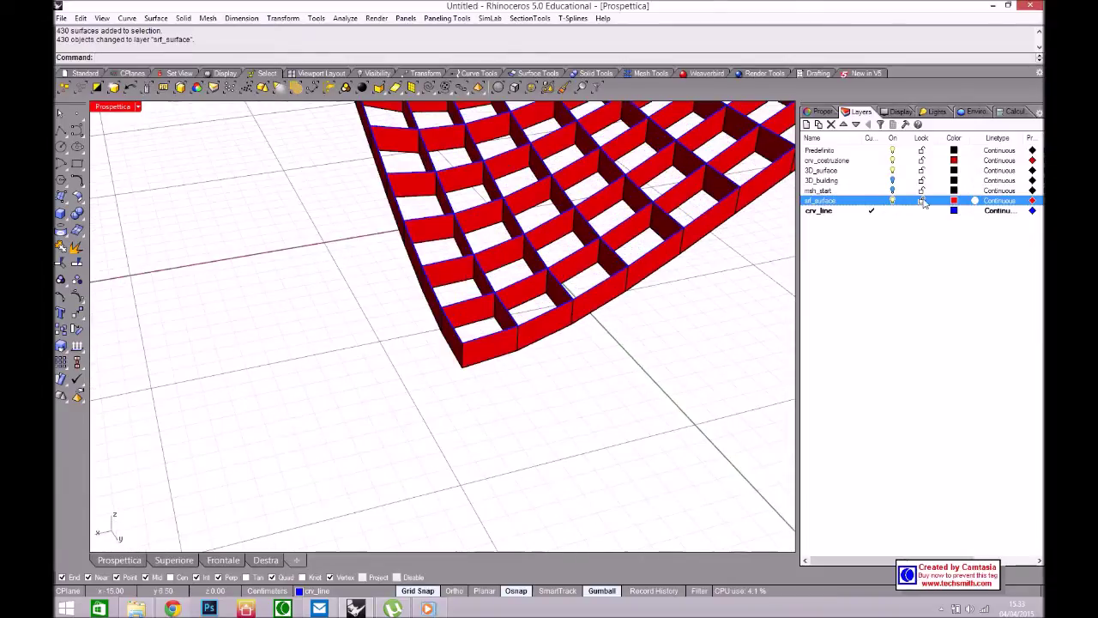
Make srf_surface the current layer
click(871, 200)
scroll(588, 249, down, 8)
right_drag(620, 262, 286, 134)
scroll(338, 397, up, 5)
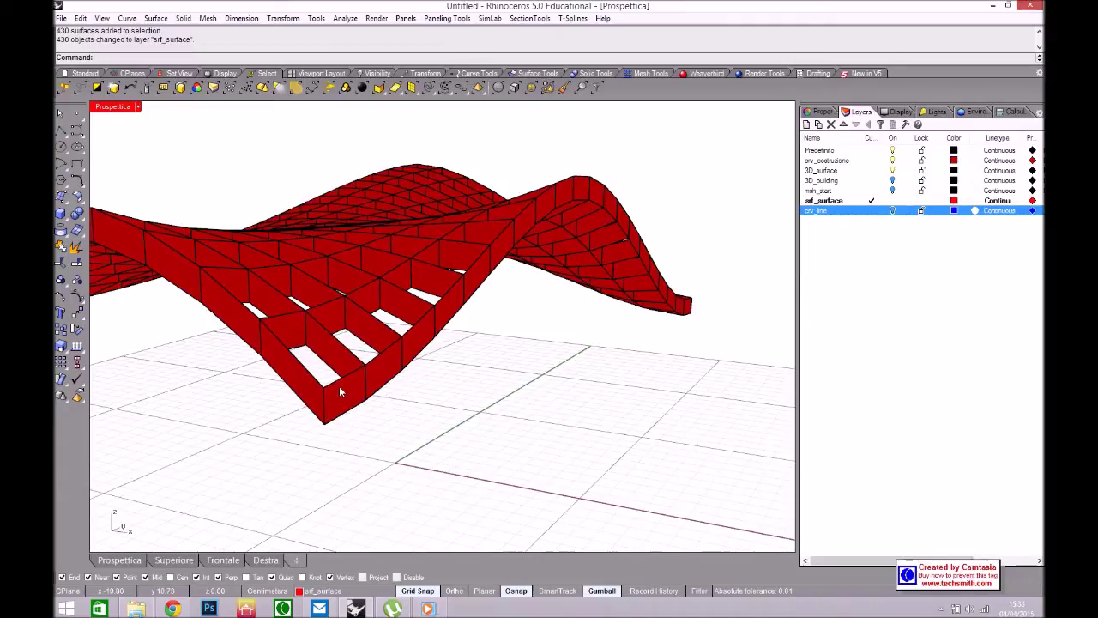
Select several individual red lattice panels one at a time to inspect them
click(365, 305)
right_drag(423, 348, 428, 379)
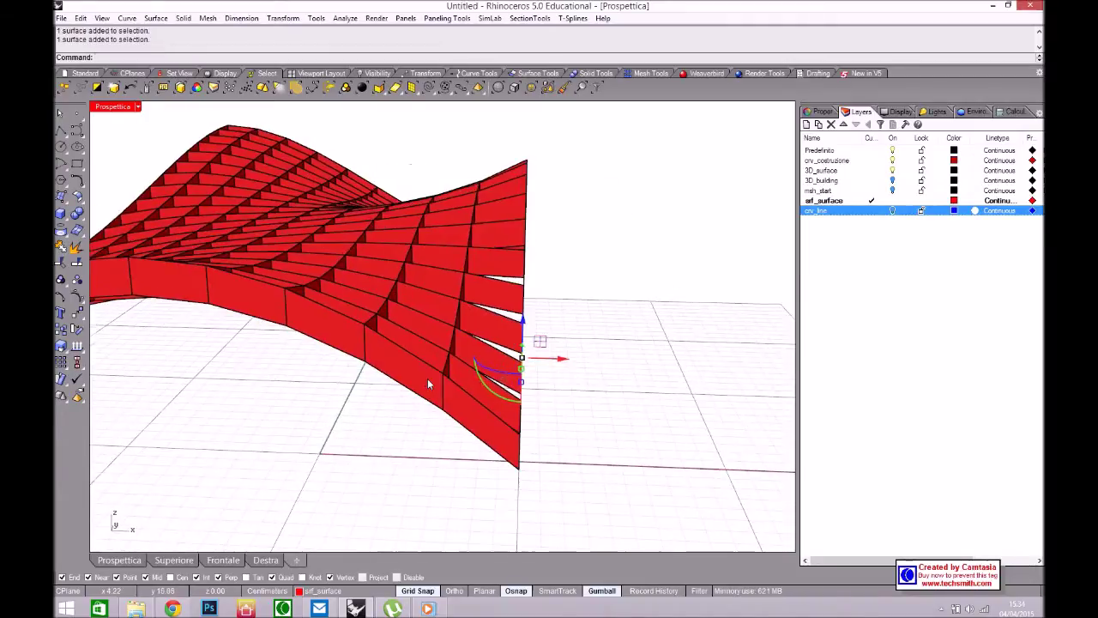
scroll(427, 378, up, 5)
click(552, 336)
click(455, 273)
click(447, 212)
scroll(460, 297, down, 5)
right_drag(464, 287, 314, 233)
click(376, 206)
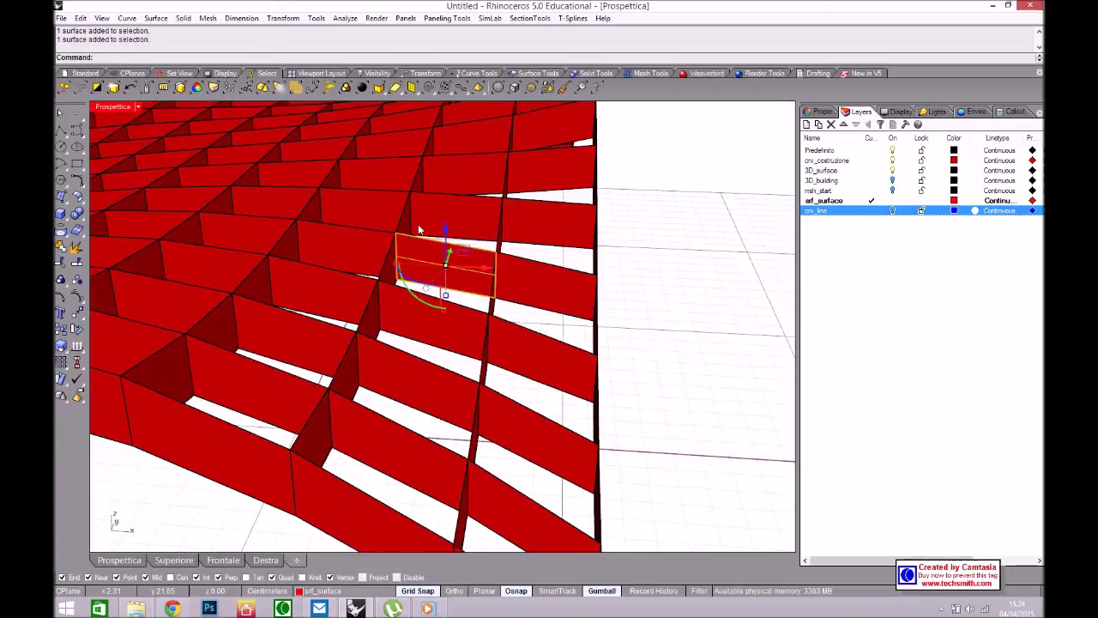
scroll(450, 293, up, 3)
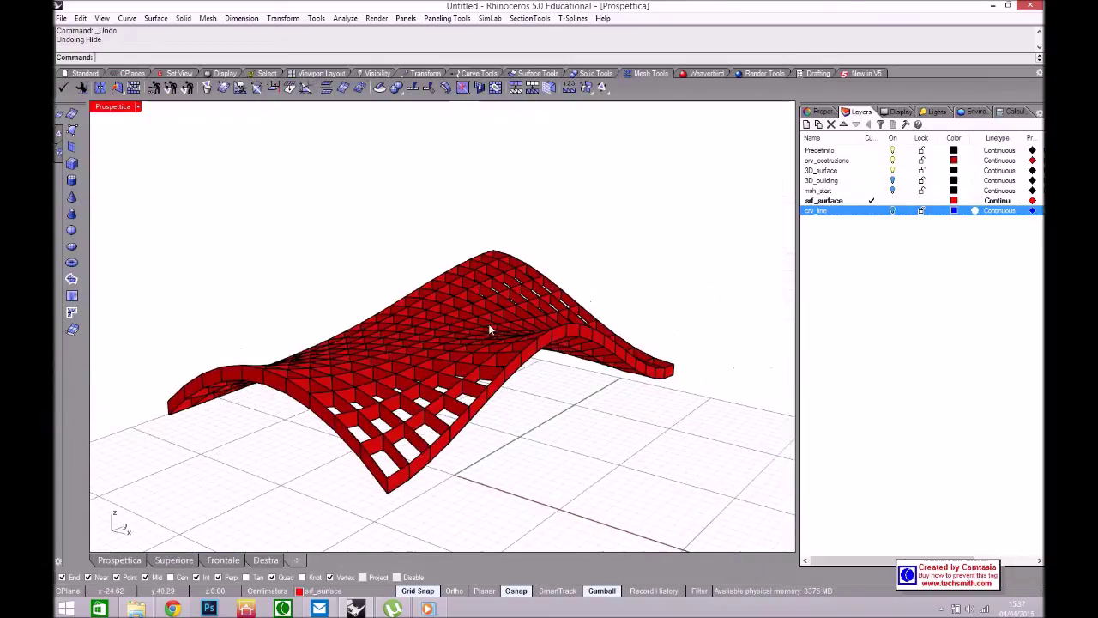
Orbit and zoom the Perspective view low around the red canopy's front edge
scroll(507, 424, up, 2)
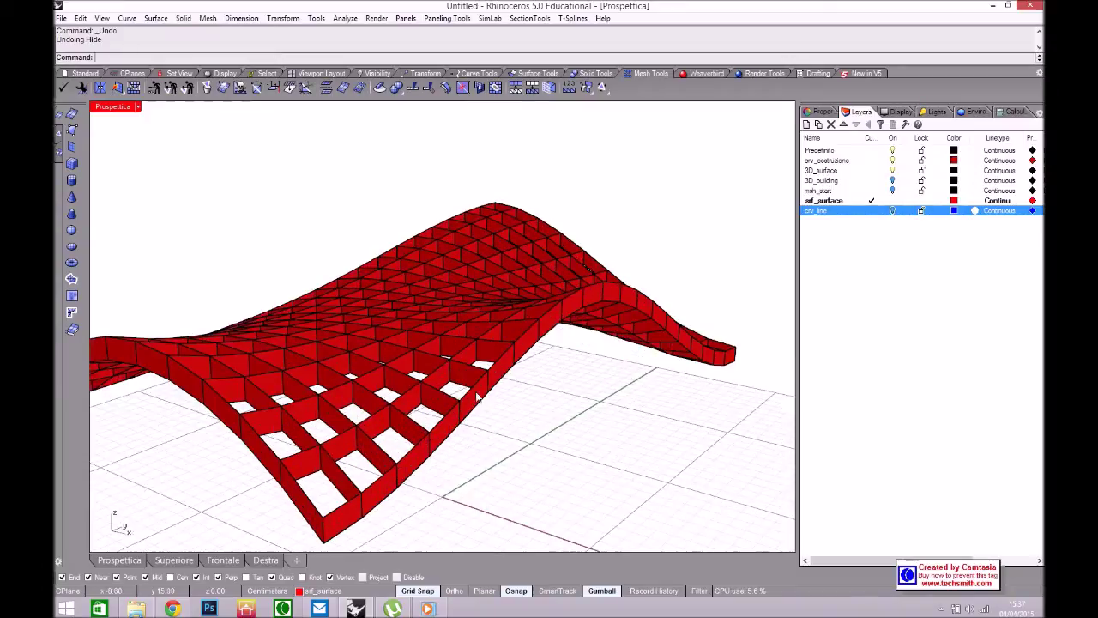
click(498, 409)
scroll(502, 415, up, 2)
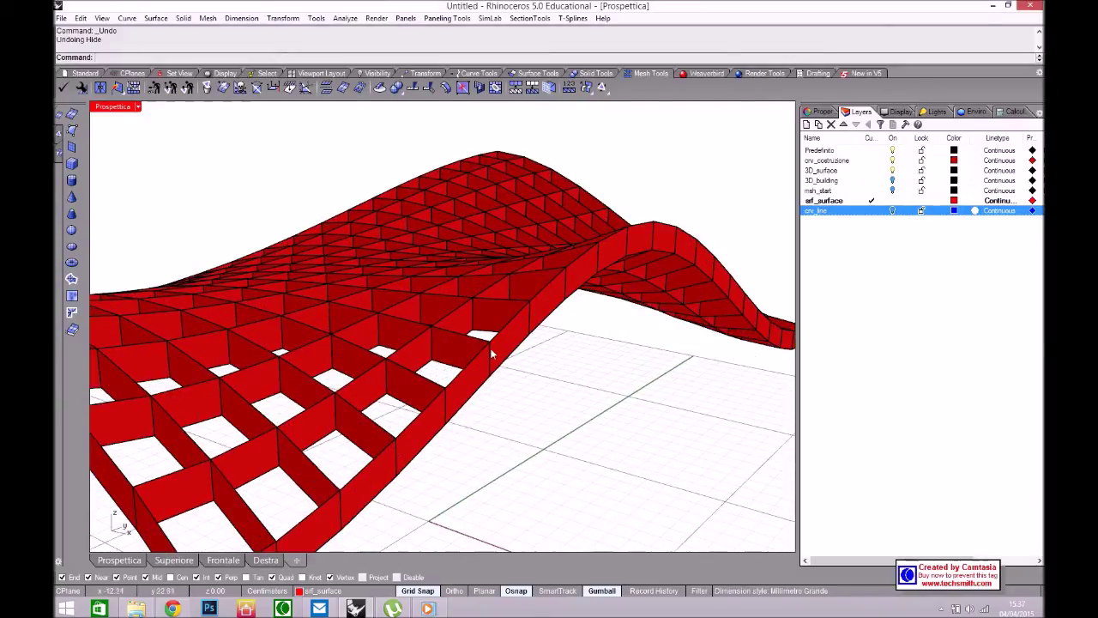
right_drag(500, 420, 449, 427)
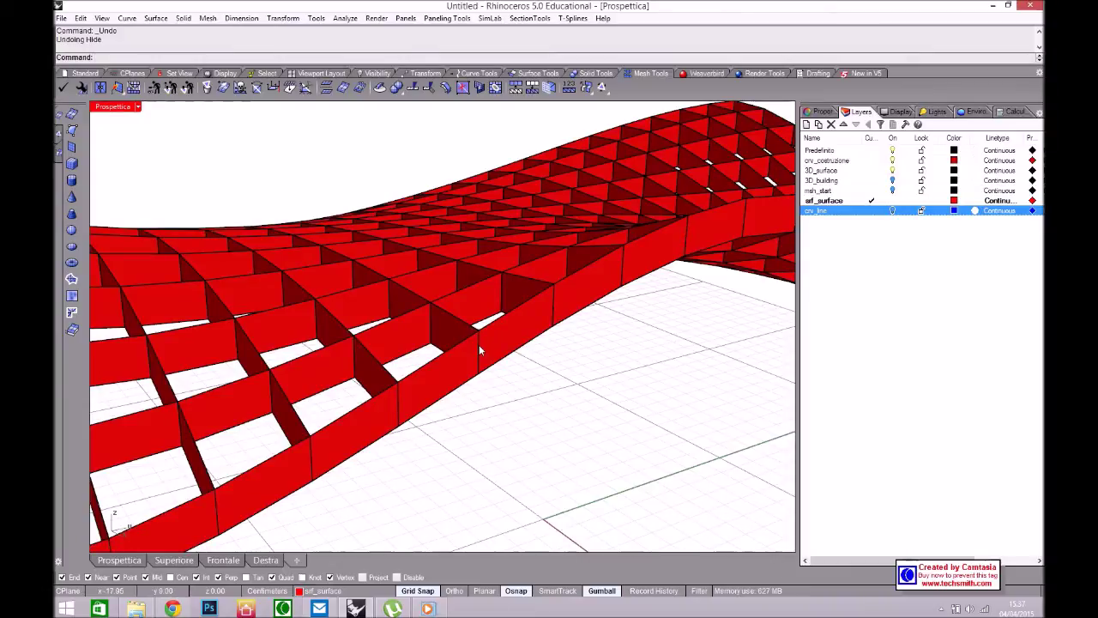
scroll(537, 372, down, 5)
right_drag(534, 368, 562, 375)
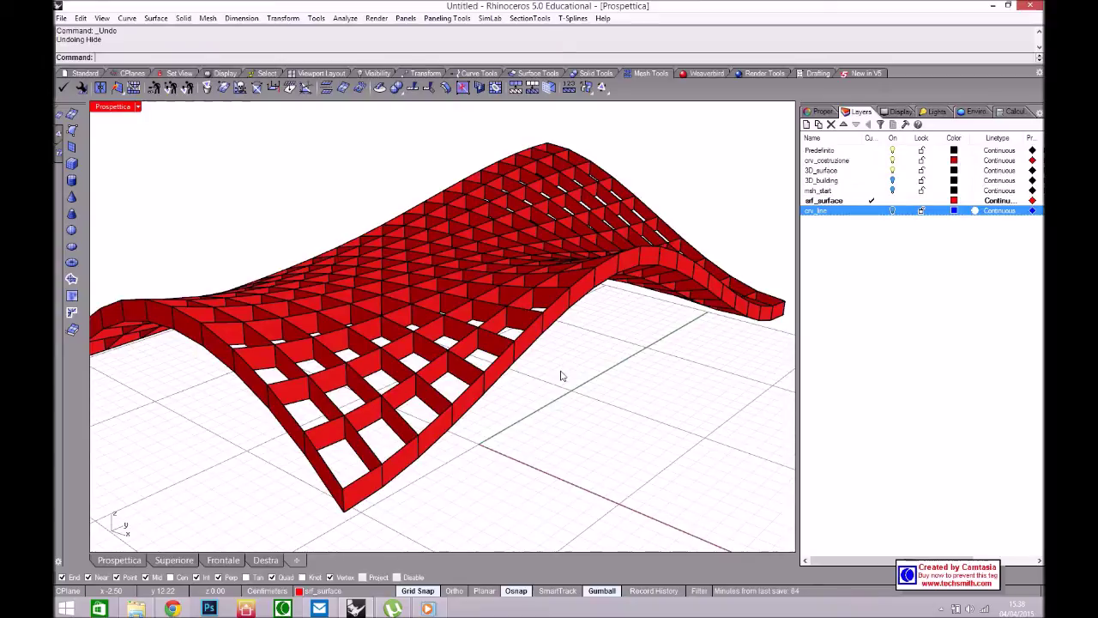
right_drag(417, 417, 380, 404)
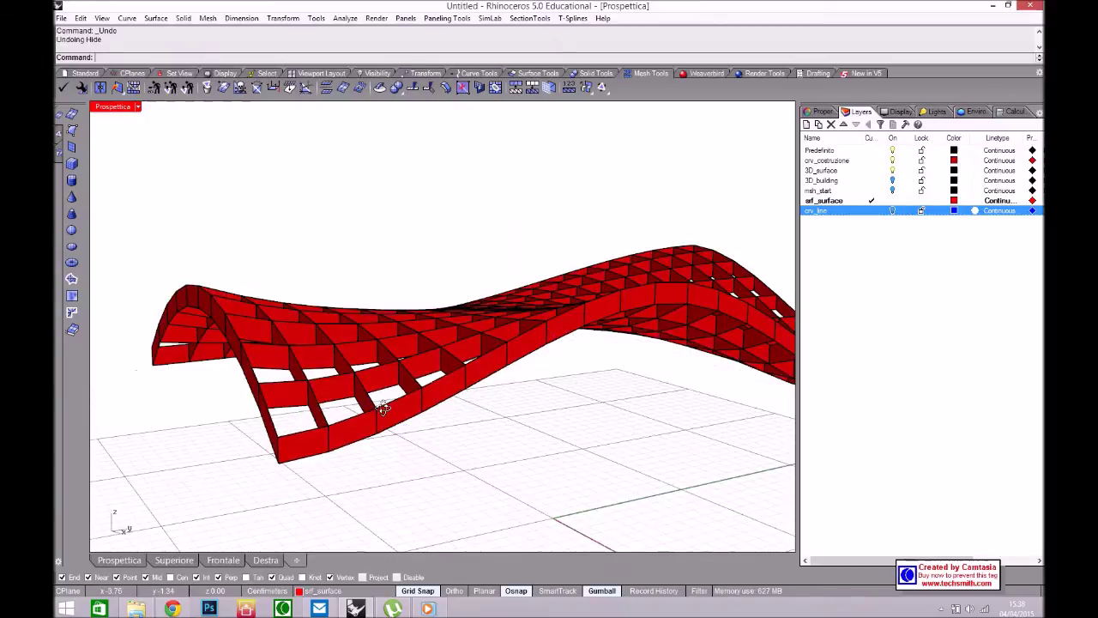
scroll(388, 429, up, 3)
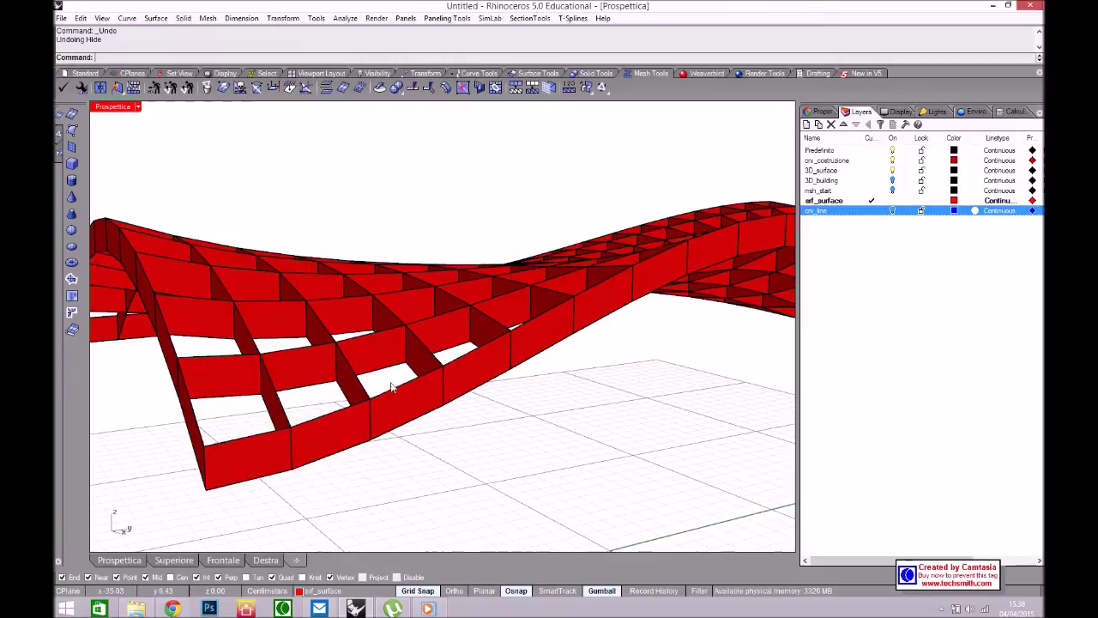
scroll(466, 404, down, 5)
right_drag(466, 404, 519, 427)
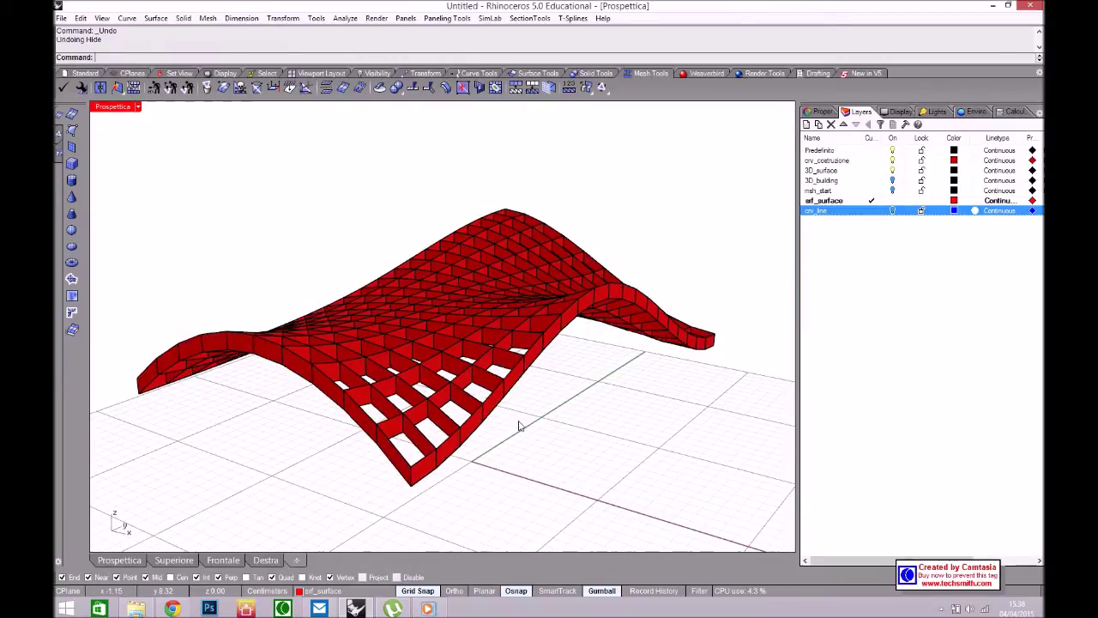
scroll(500, 435, up, 5)
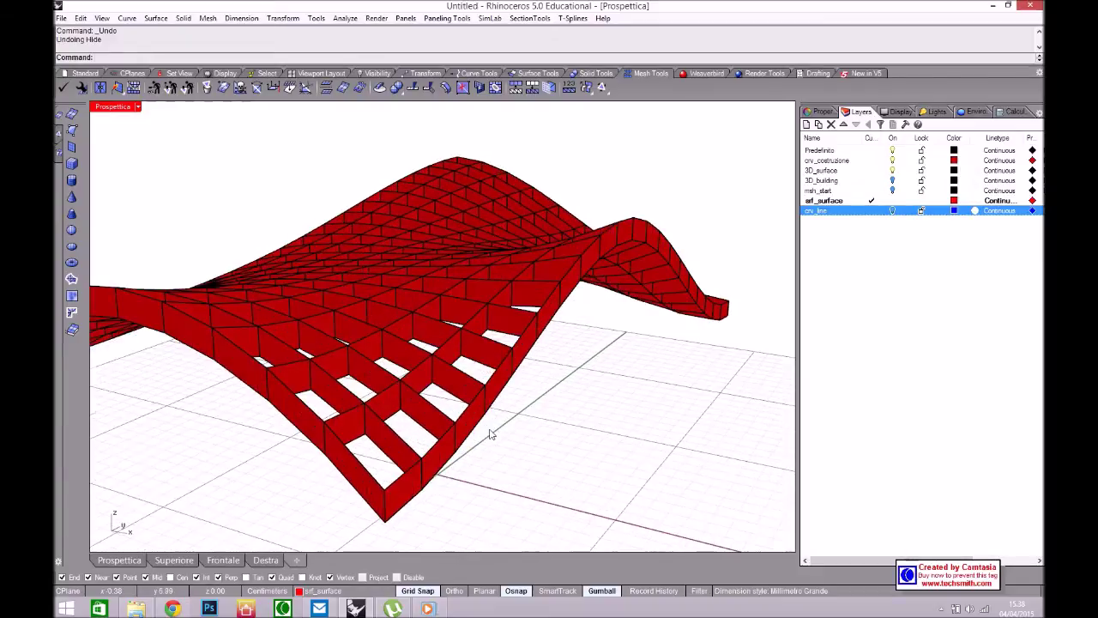
Try picking overlapping roof panels, cancelling the Selection Menu each time
click(480, 421)
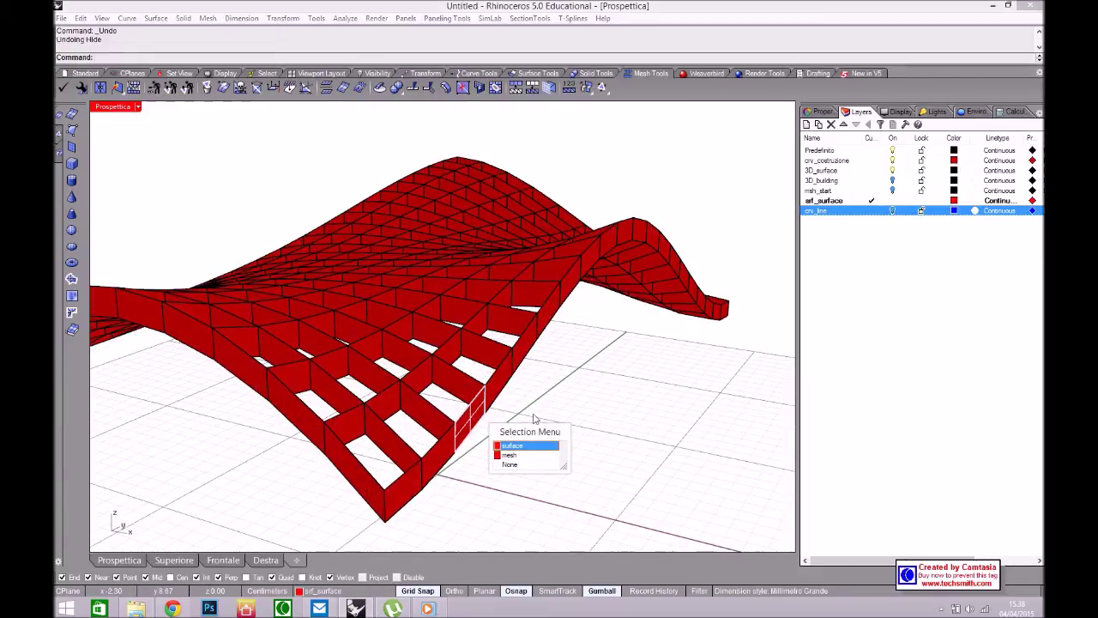
key(Escape)
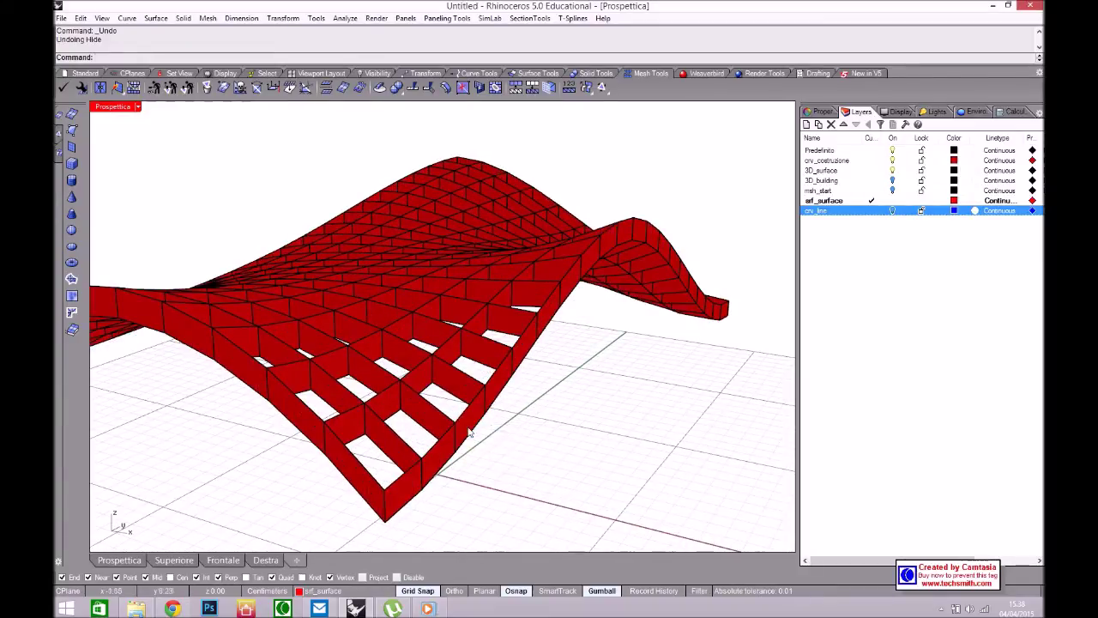
click(470, 429)
key(Escape)
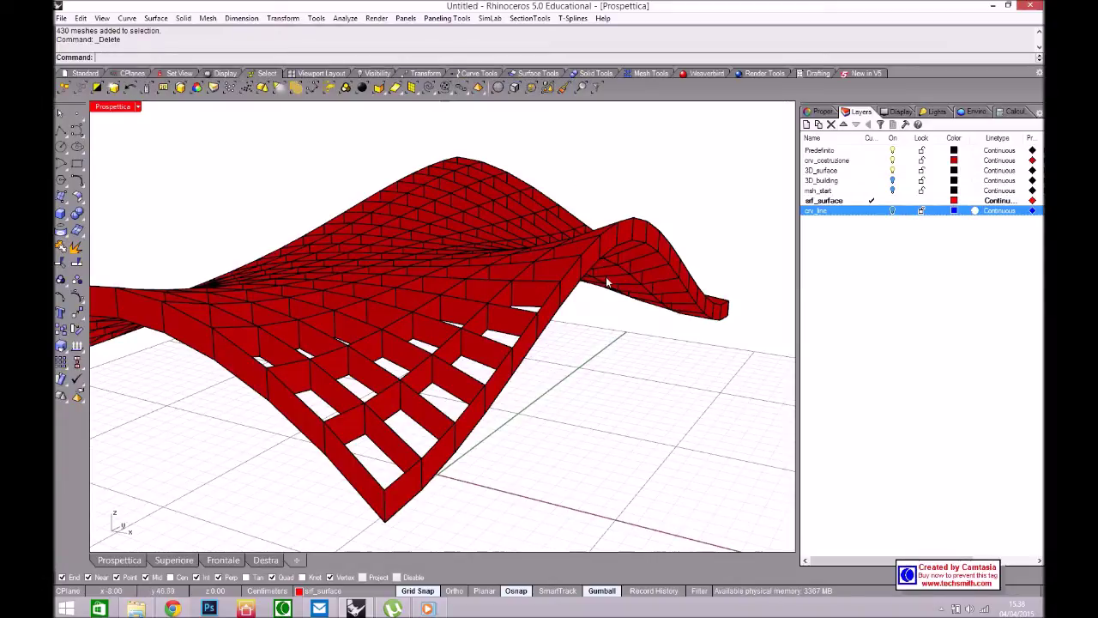
Pull one small red panel 2 units along X out of the roof grid
right_drag(571, 363, 540, 364)
click(539, 363)
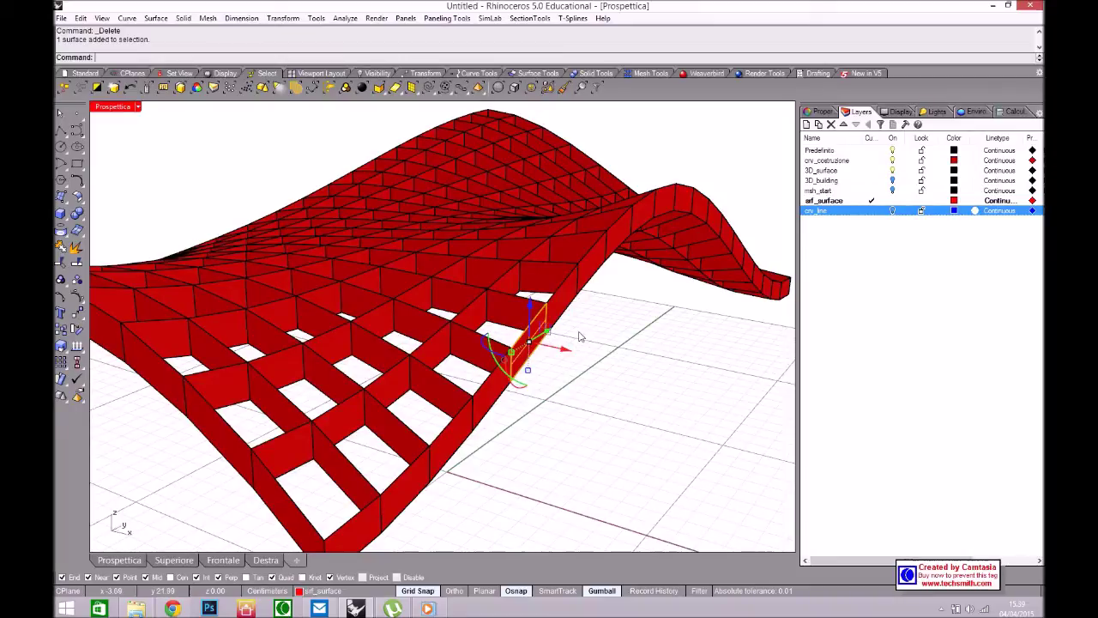
right_drag(515, 424, 538, 361)
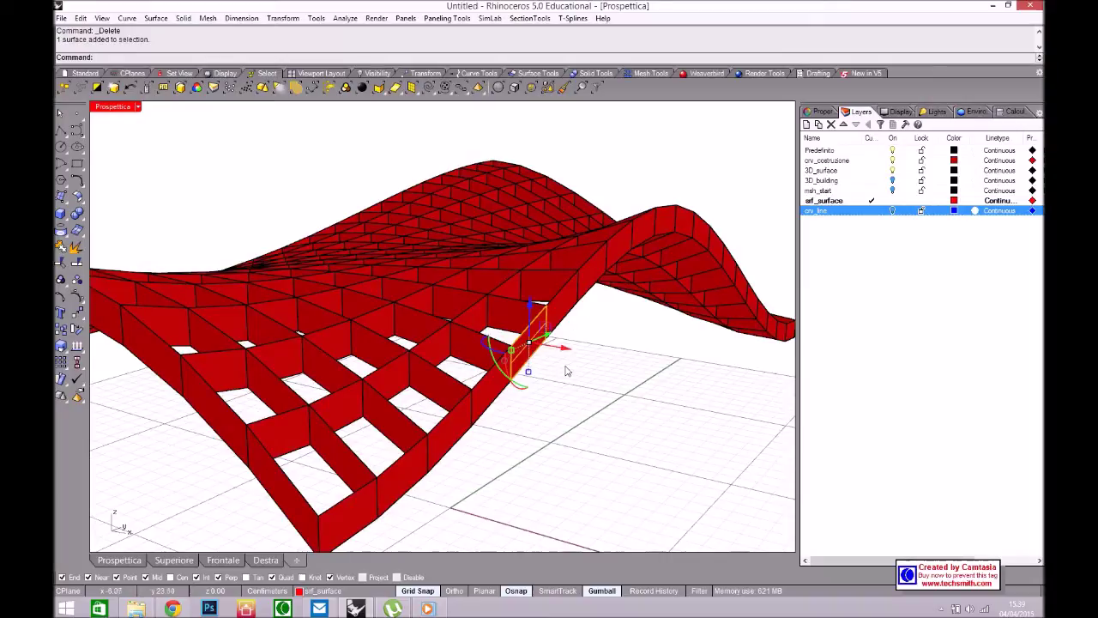
drag(565, 349, 631, 381)
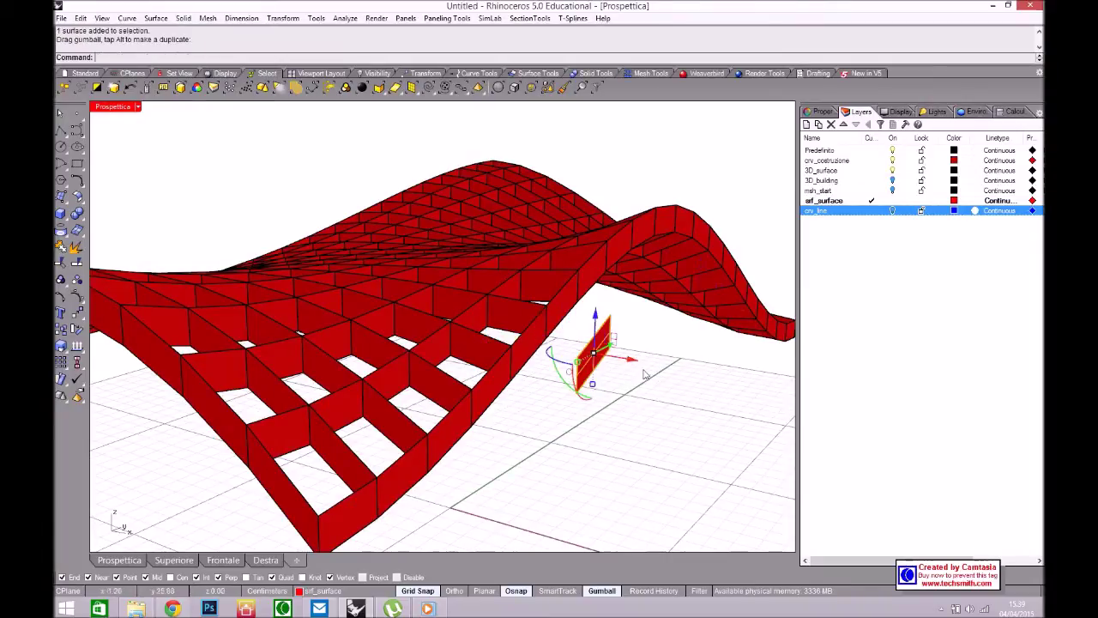
Reselect the detached panel and zoom in on it
right_drag(625, 429, 586, 383)
click(587, 383)
scroll(573, 375, up, 4)
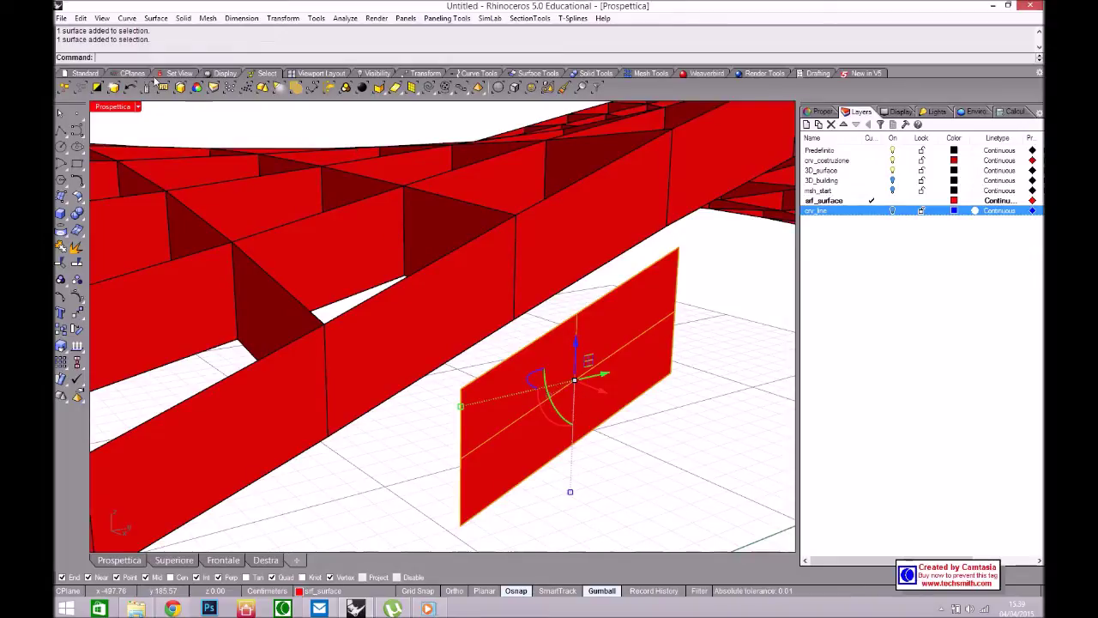
Turn on the detached panel's control points and orbit around it to inspect its corners
click(478, 73)
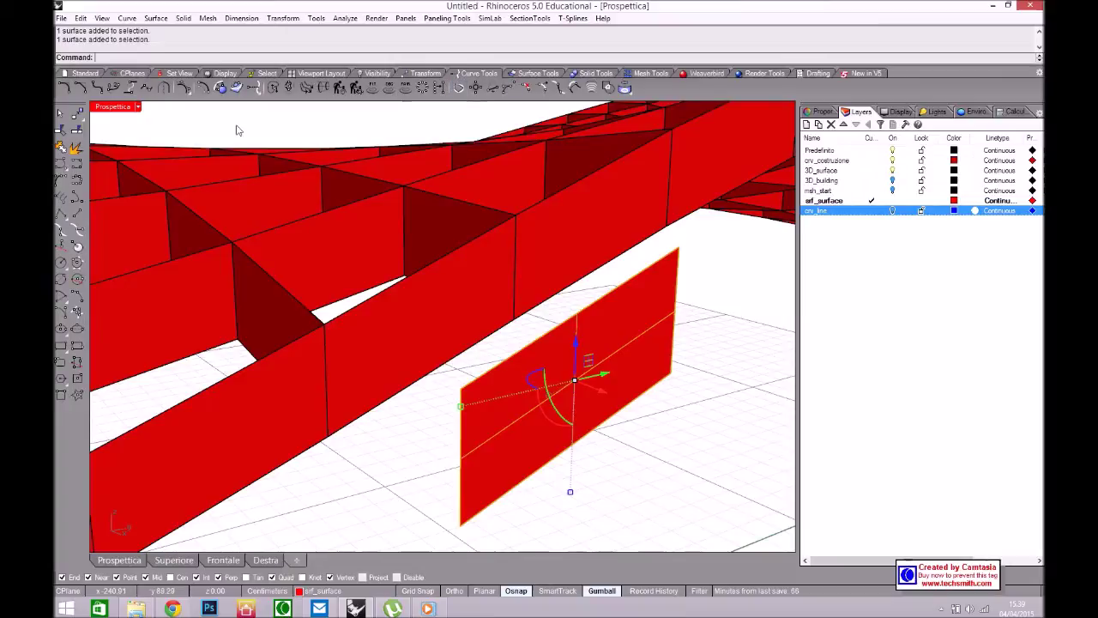
click(183, 89)
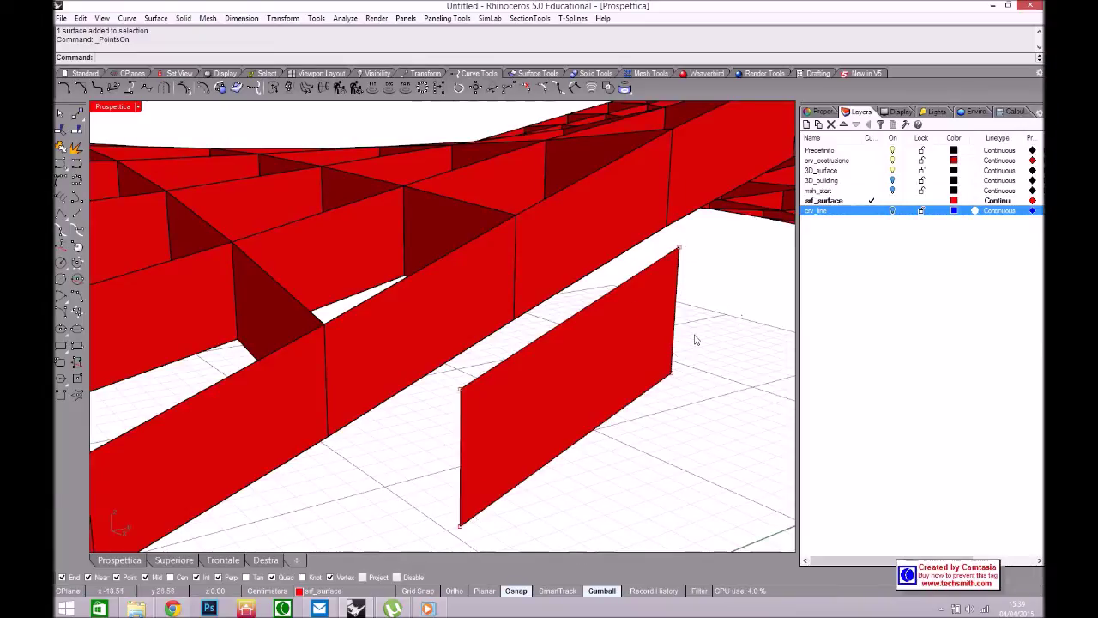
click(648, 364)
right_drag(647, 365, 258, 327)
click(340, 115)
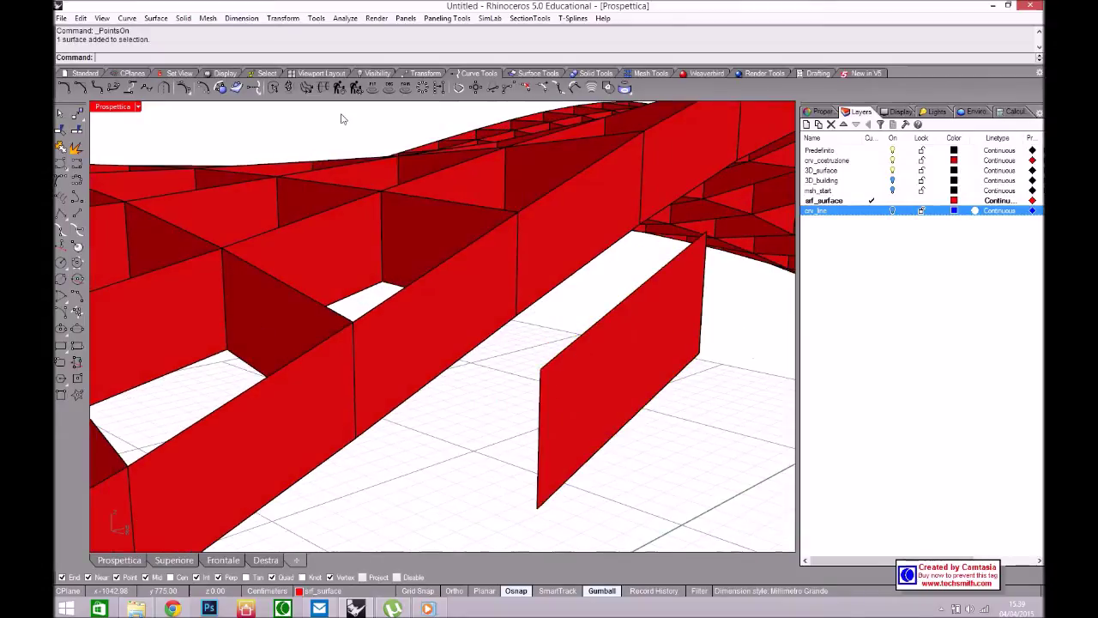
click(654, 74)
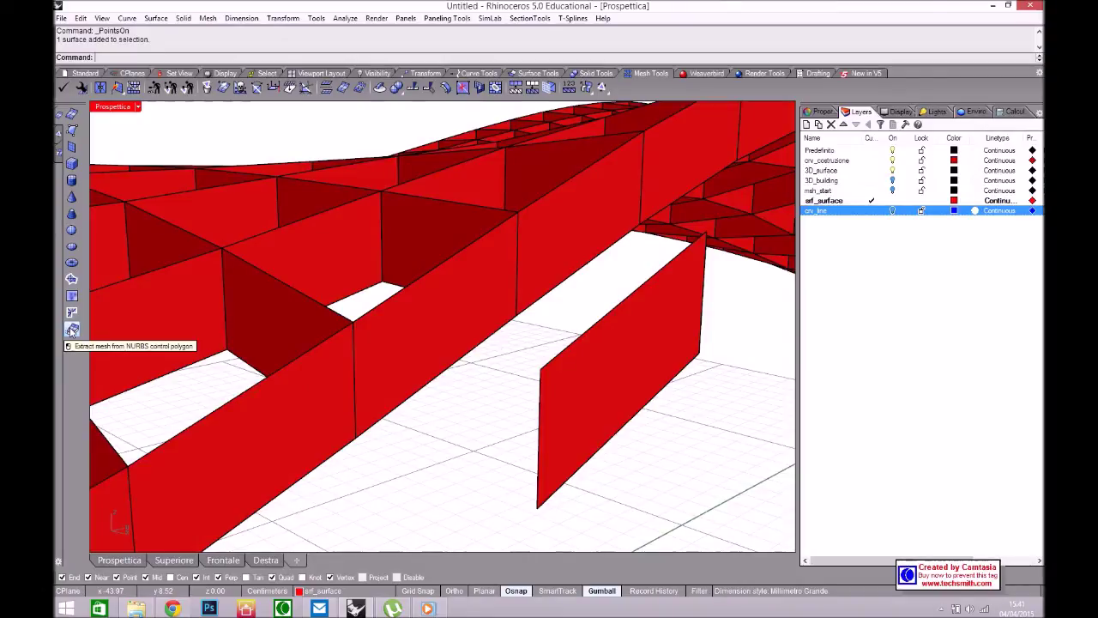
Extract the detached panel's control polygon as a mesh and select that mesh
click(73, 333)
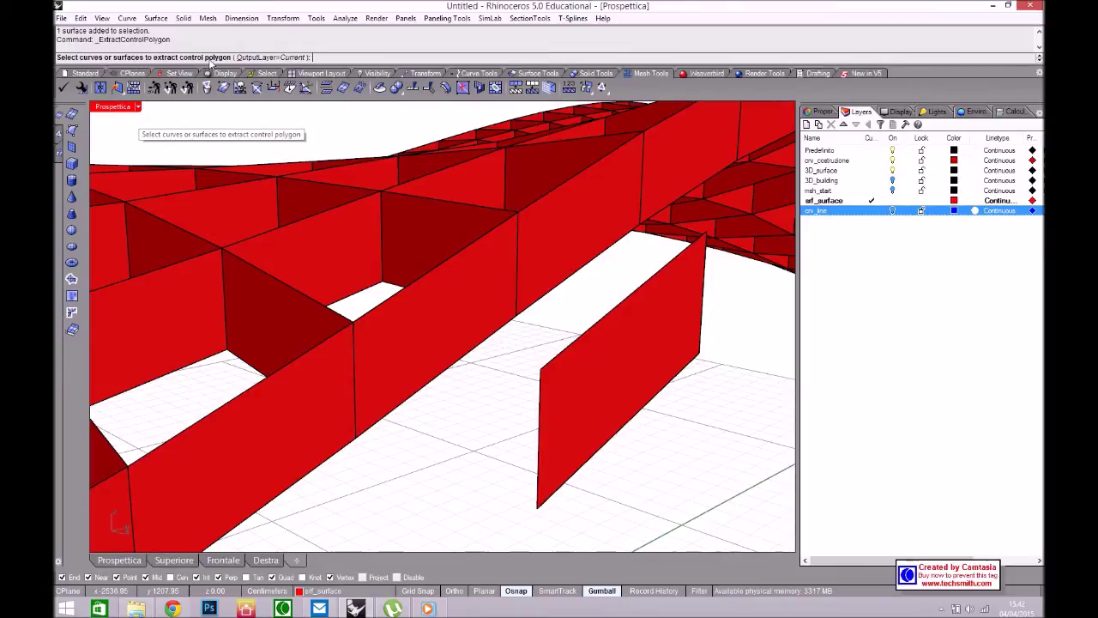
click(583, 386)
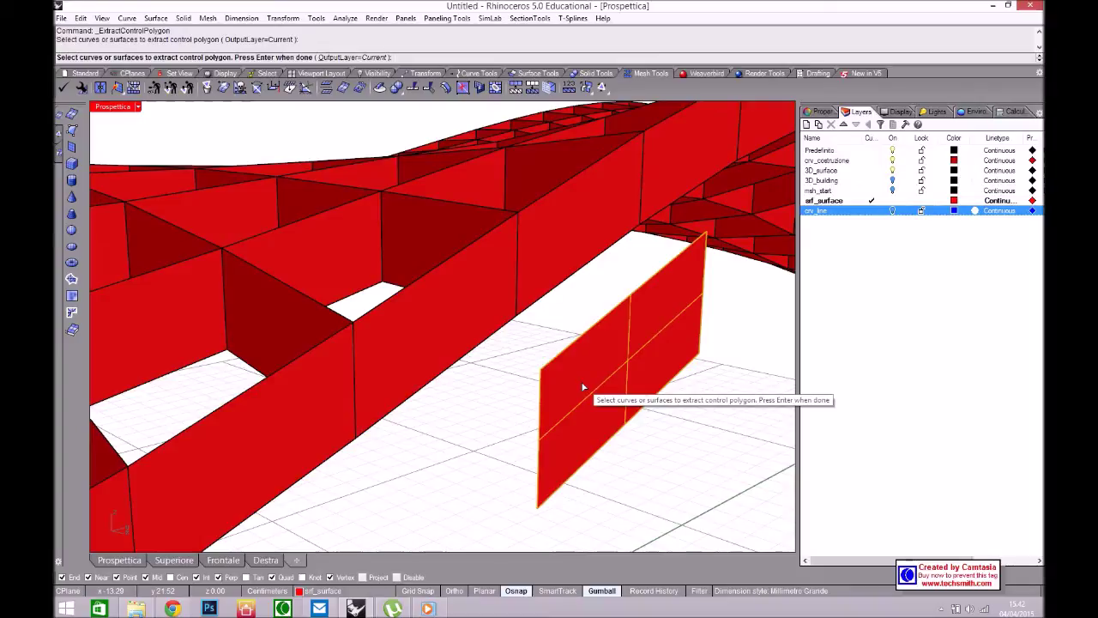
key(Return)
click(735, 385)
click(706, 316)
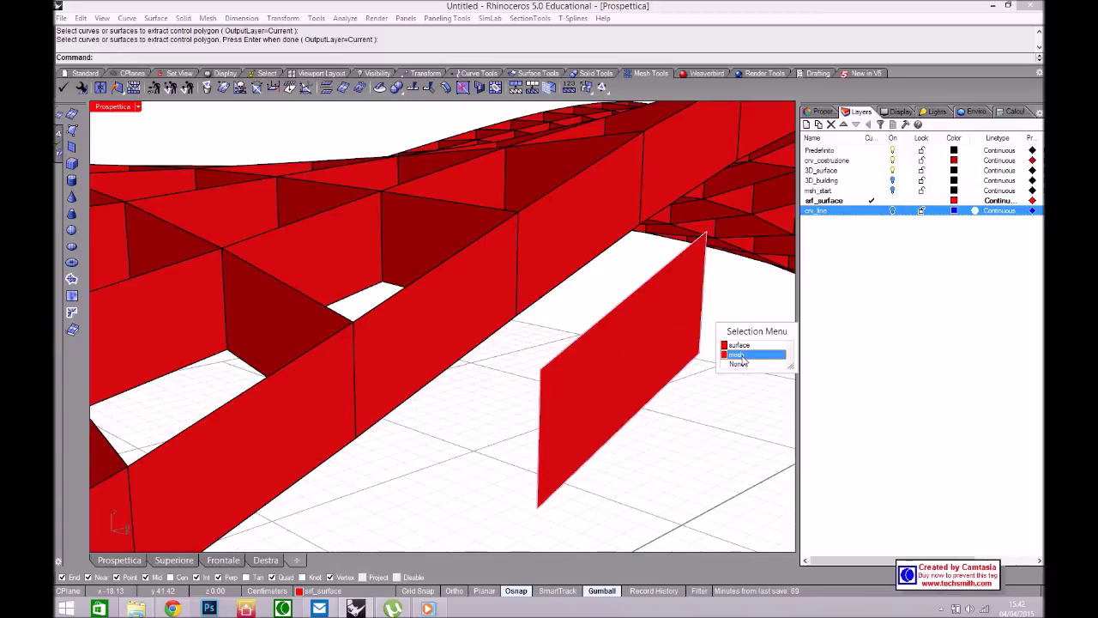
click(738, 354)
click(743, 306)
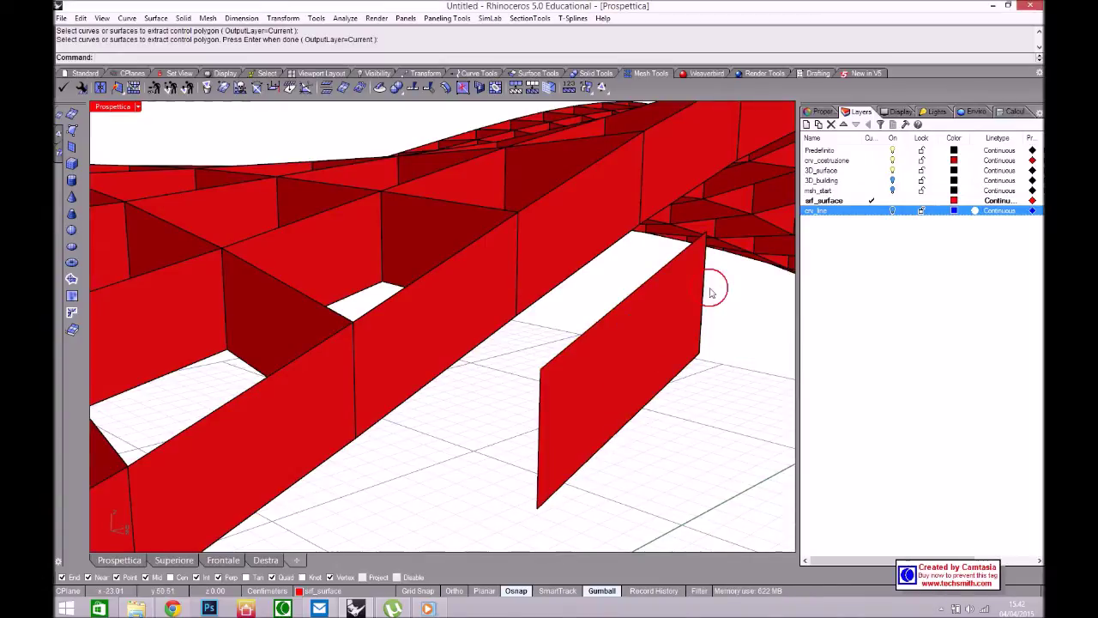
click(708, 290)
click(740, 332)
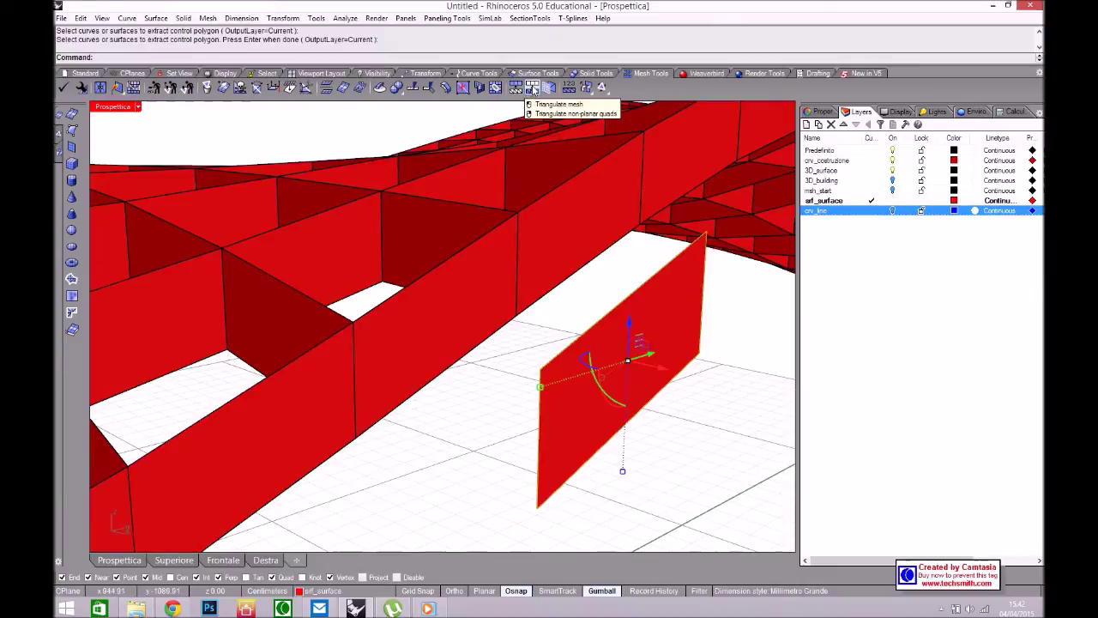
Triangulate the panel mesh and Alt-drag a copy of it offset to the right
click(532, 90)
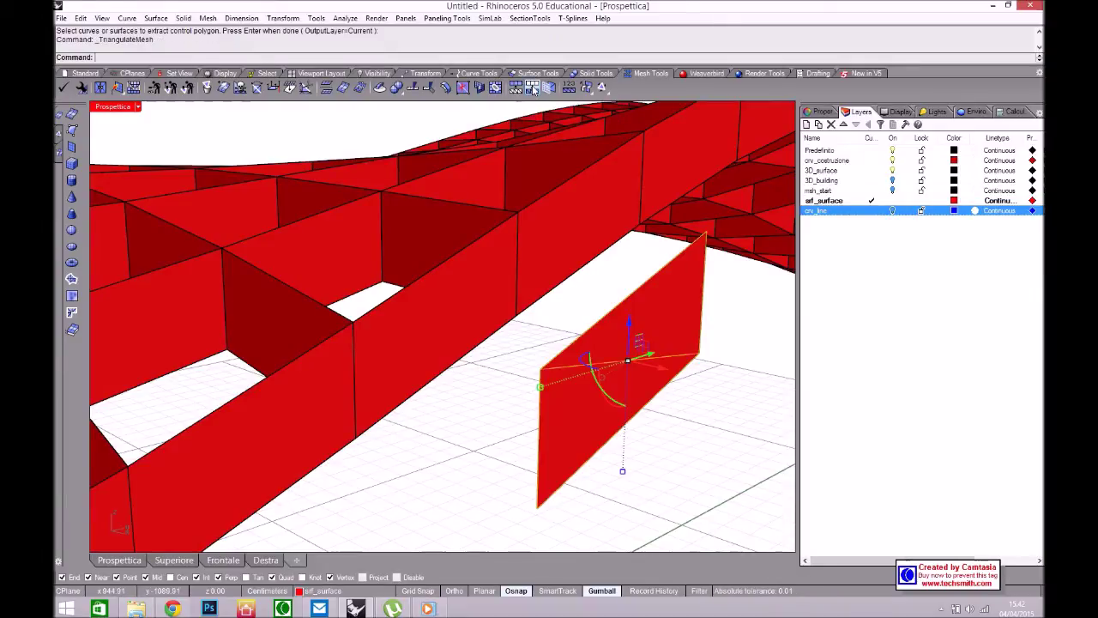
click(746, 306)
click(684, 313)
click(719, 355)
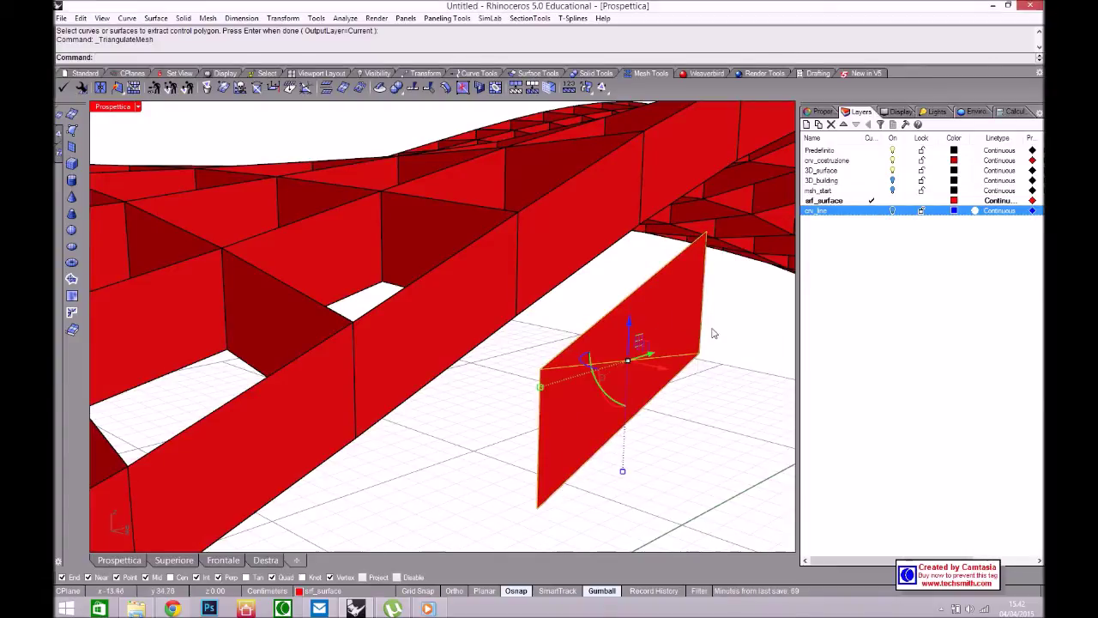
key(alt)
drag(662, 369, 739, 440)
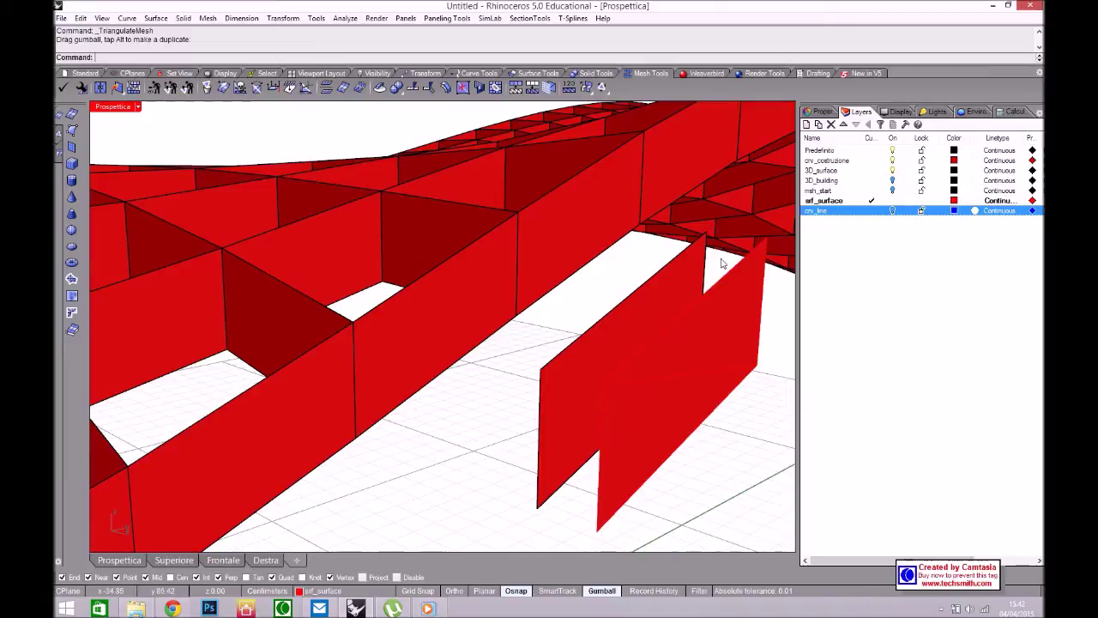
Delete the test mesh and panel, then view the whole roof again
scroll(614, 378, down, 6)
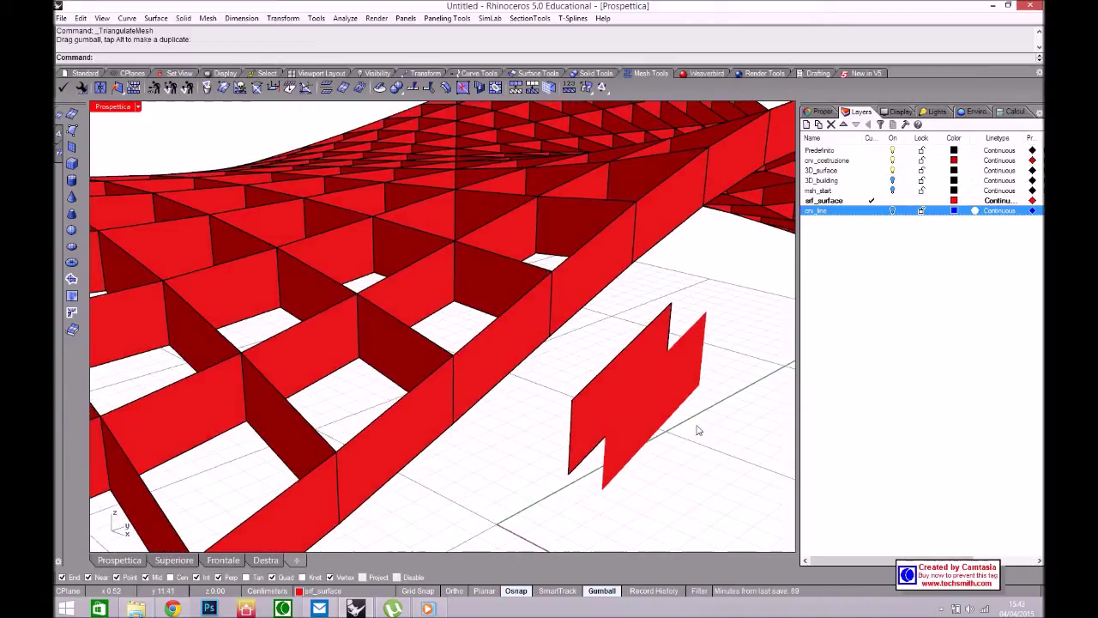
scroll(493, 313, down, 6)
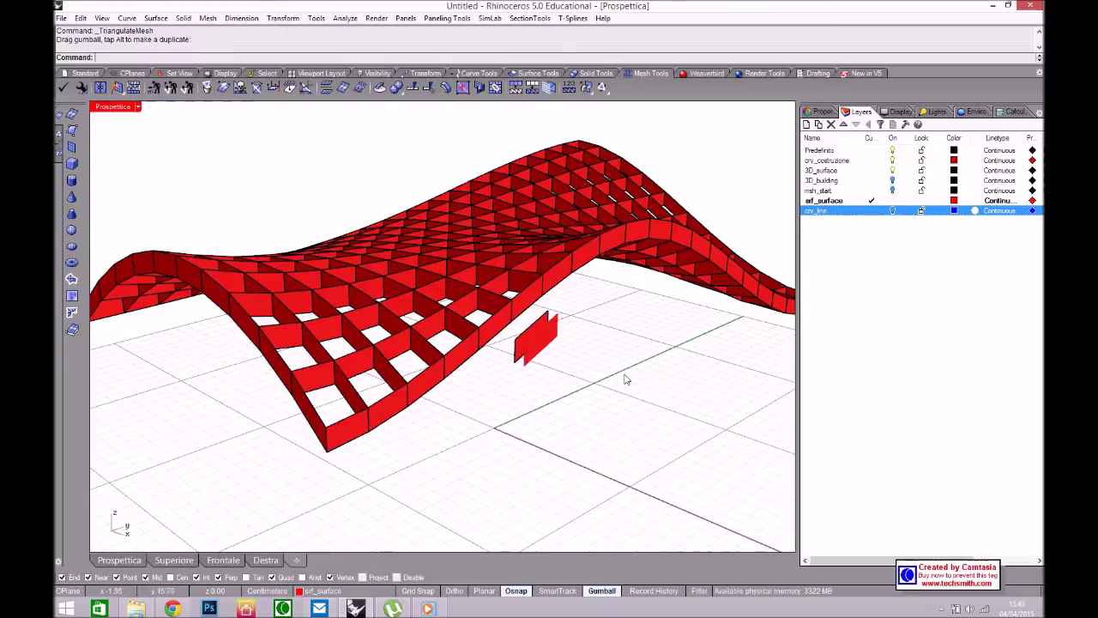
right_drag(623, 380, 598, 385)
scroll(598, 385, up, 5)
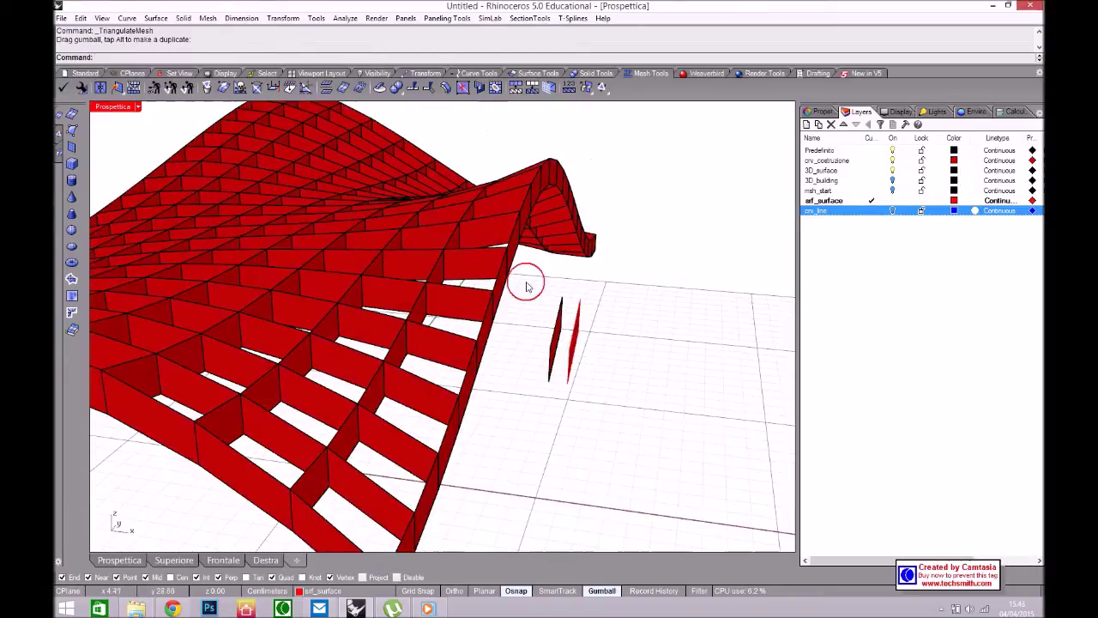
drag(525, 278, 620, 399)
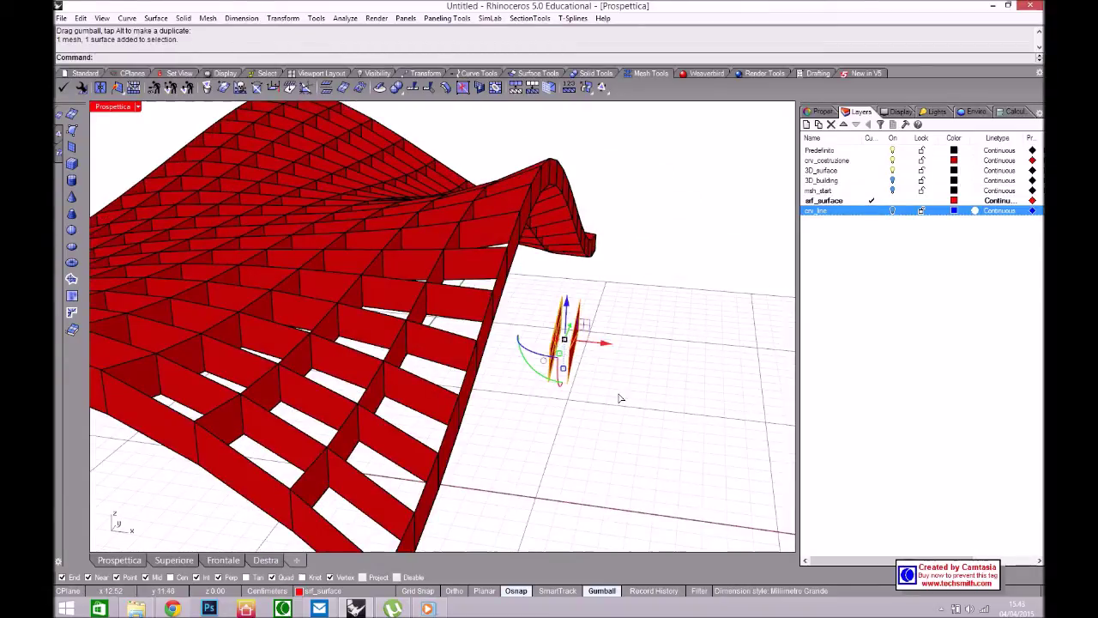
key(Delete)
right_drag(657, 404, 360, 349)
scroll(446, 353, down, 3)
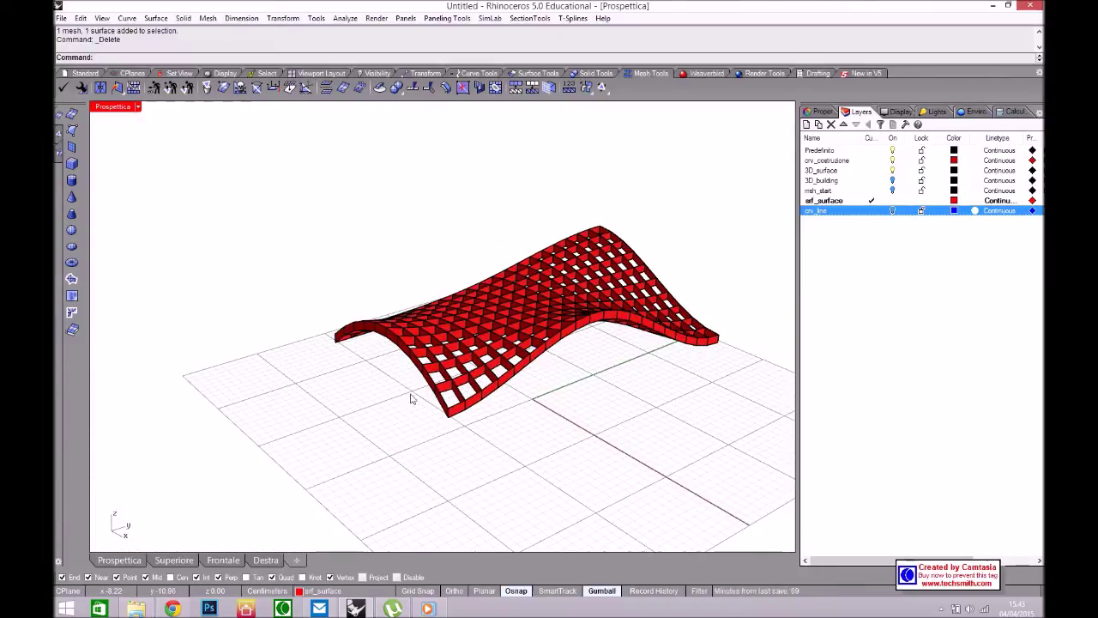
Extract control-polygon meshes from every roof panel by window-selecting the whole roof
click(74, 336)
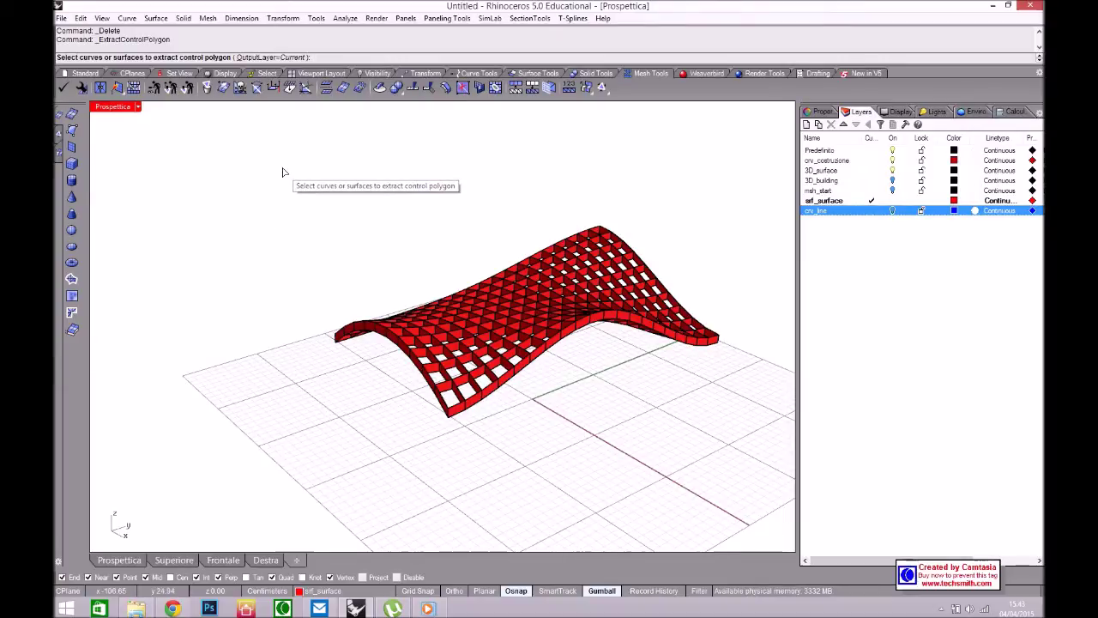
drag(294, 178, 750, 467)
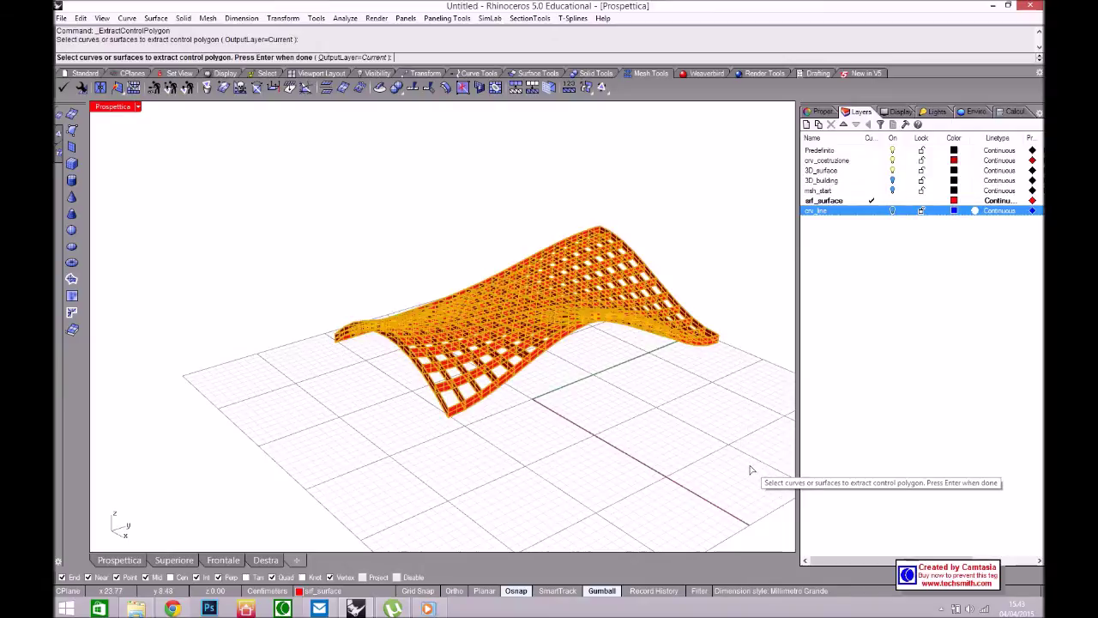
key(Return)
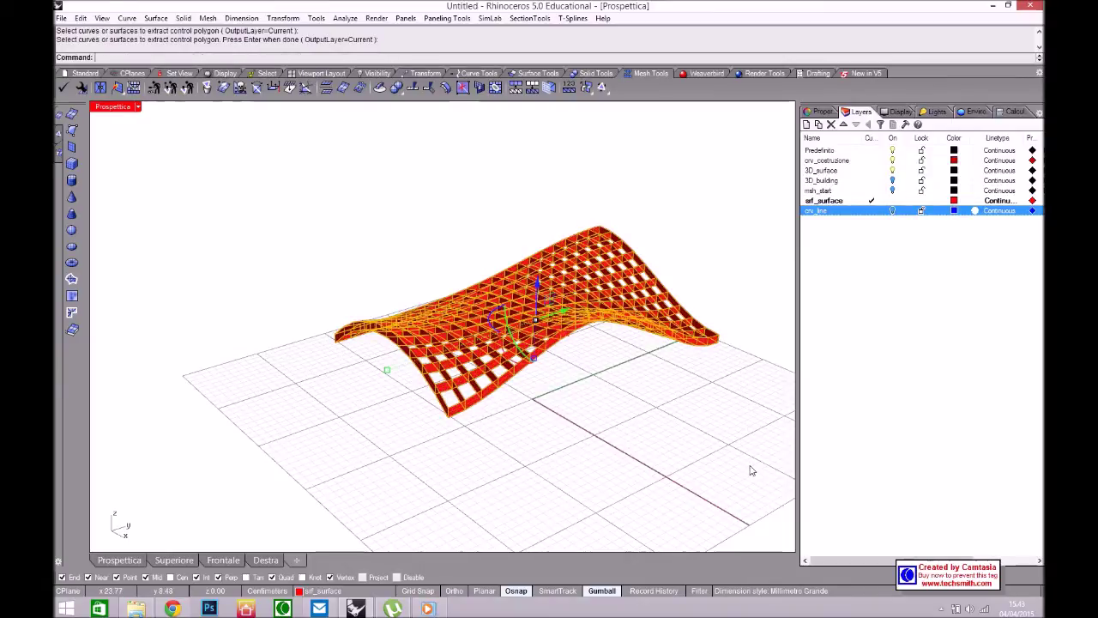
scroll(521, 387, up, 6)
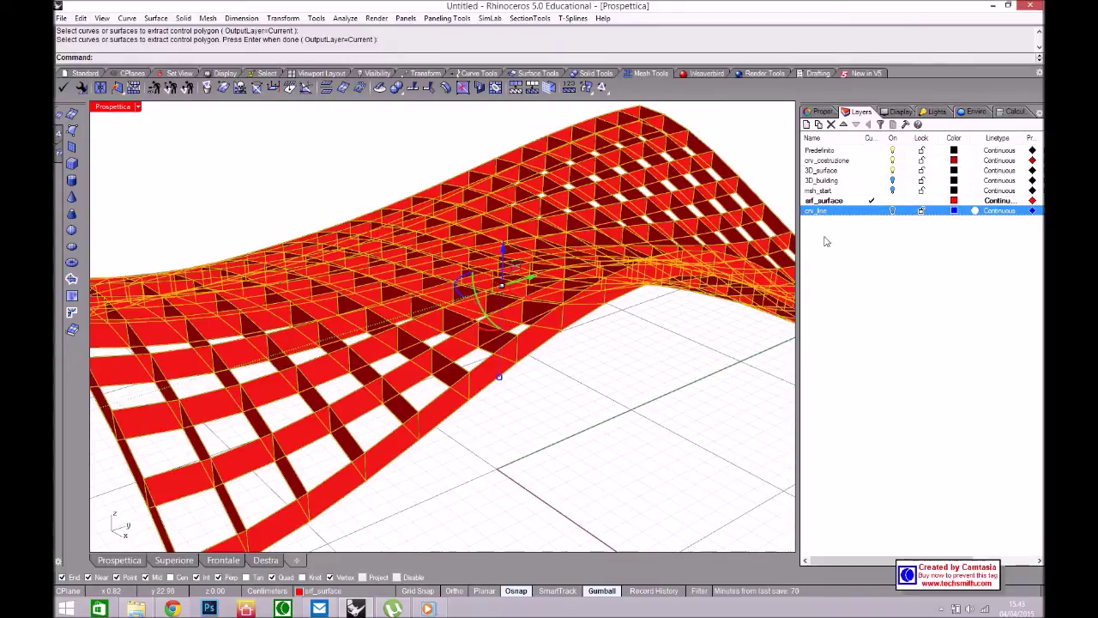
Create a new layer named msh_truss in the Layers panel
click(826, 203)
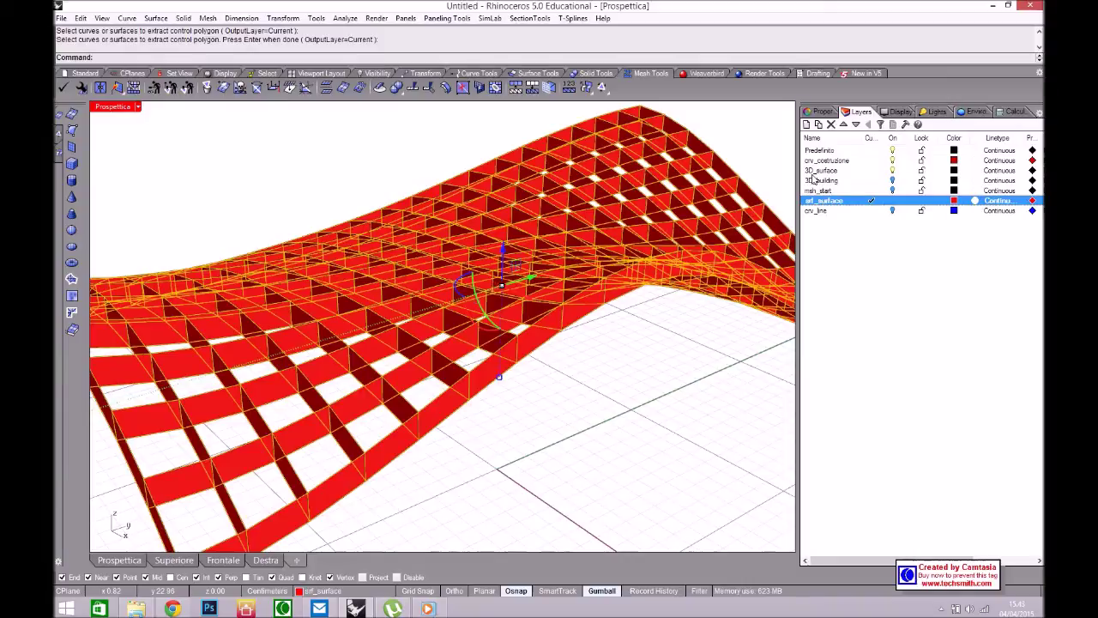
click(807, 125)
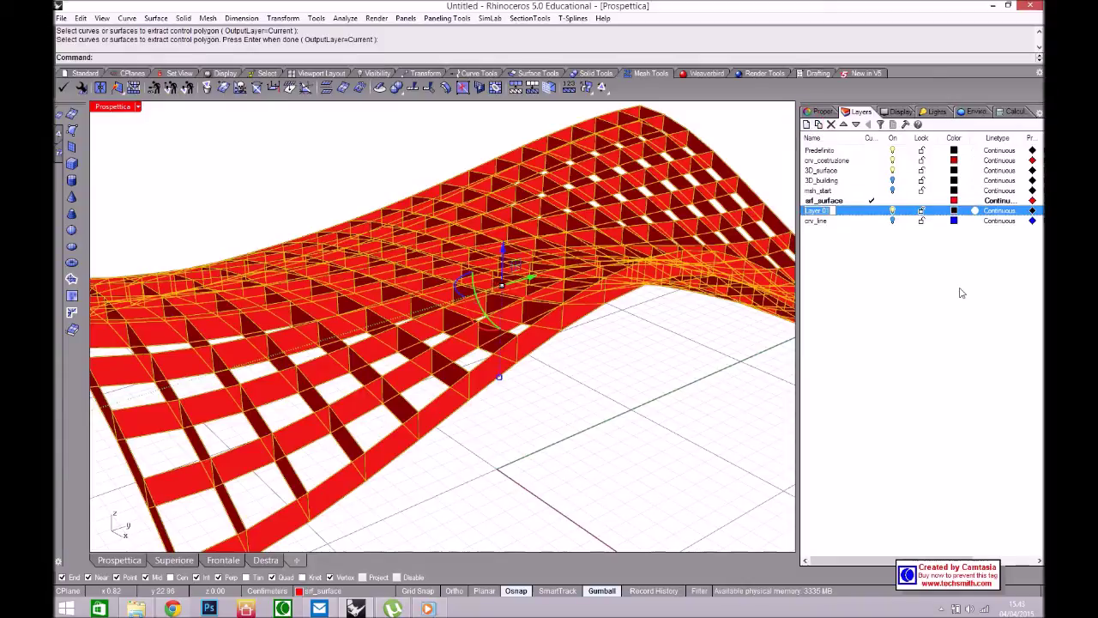
text(msh_)
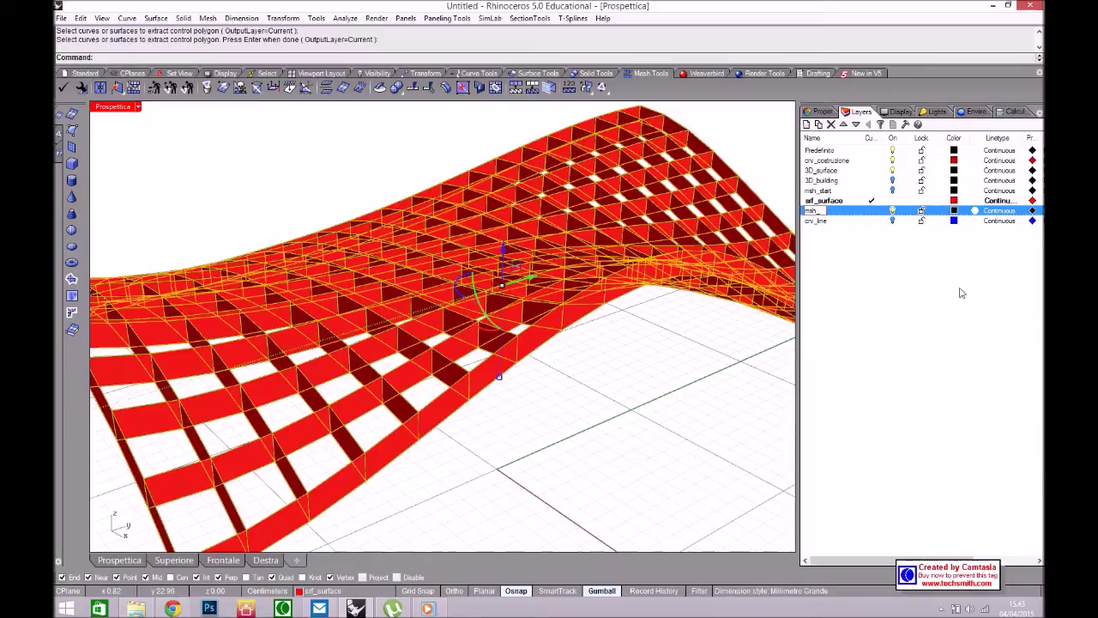
text(s)
text(ss)
key(Return)
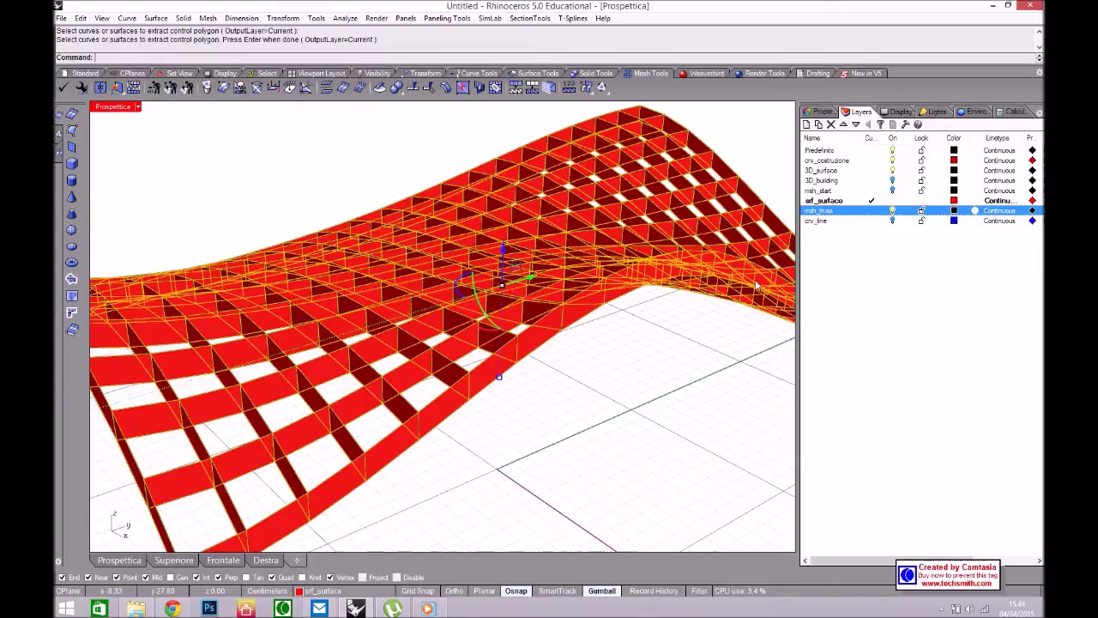
Move the selected truss meshes onto msh_truss and make it the current layer
right_click(854, 219)
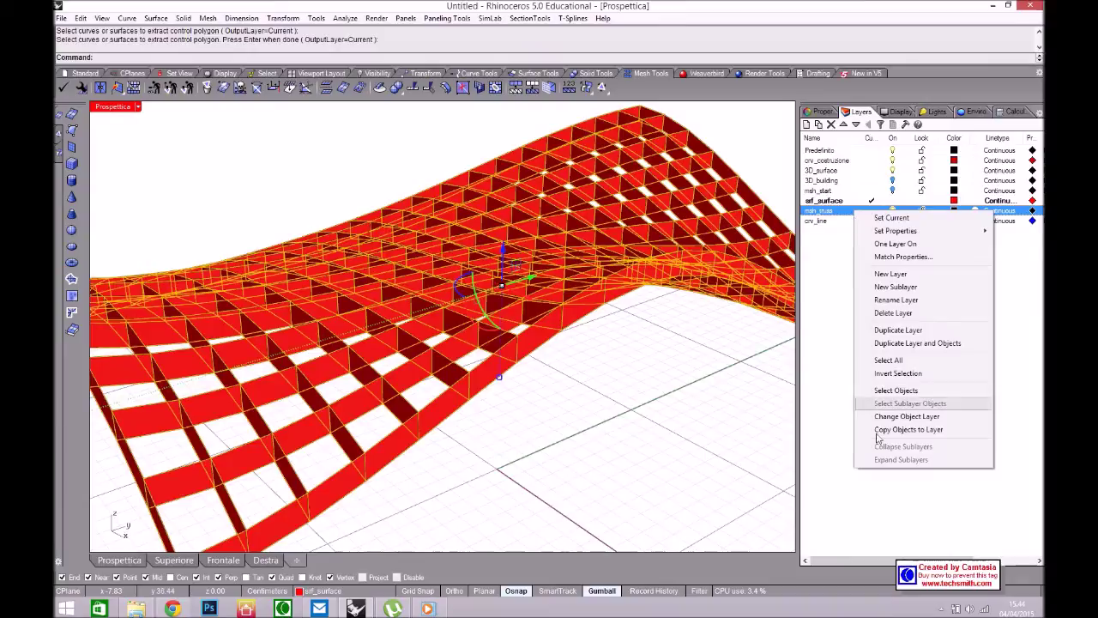
click(921, 420)
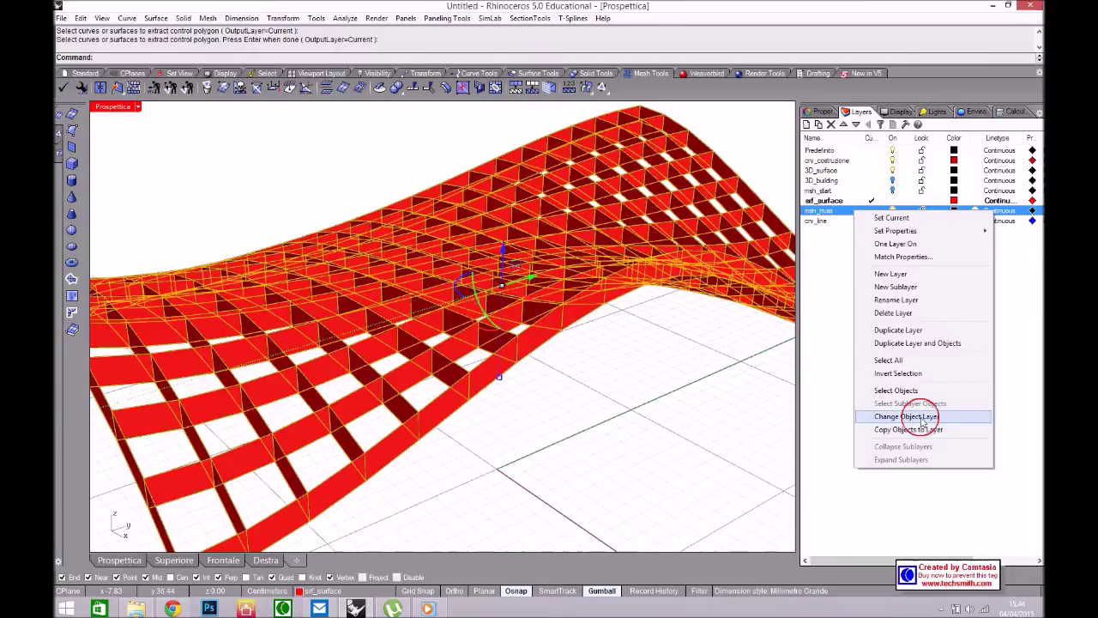
click(627, 366)
right_drag(626, 366, 686, 363)
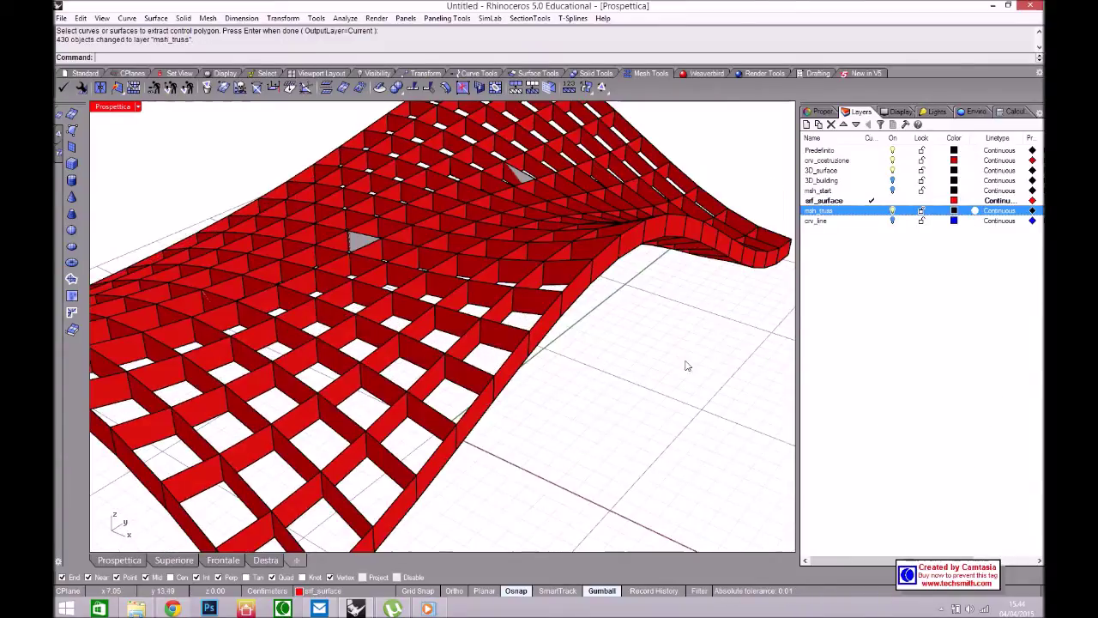
double_click(892, 212)
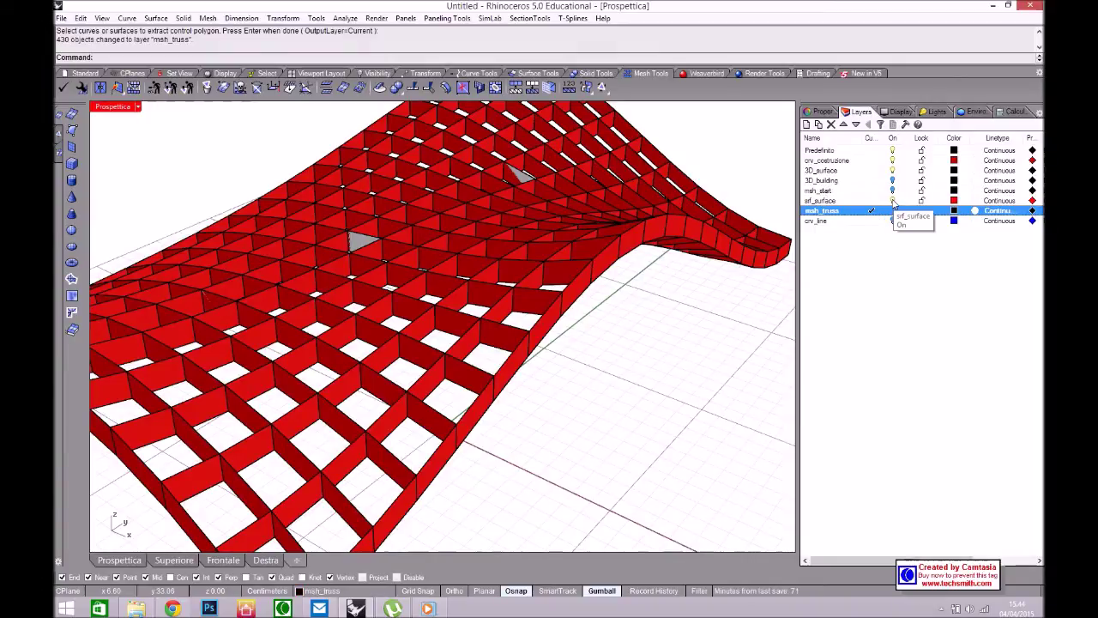
Turn off the srf_surface layer so only the grey truss mesh shows
click(892, 201)
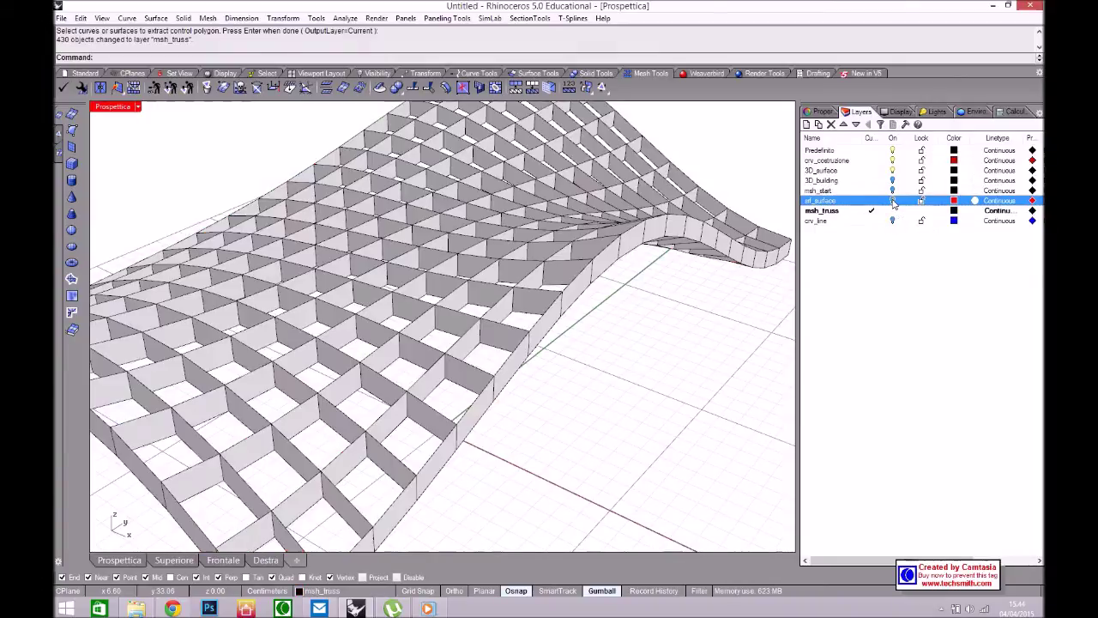
right_drag(642, 332, 405, 420)
scroll(635, 329, down, 5)
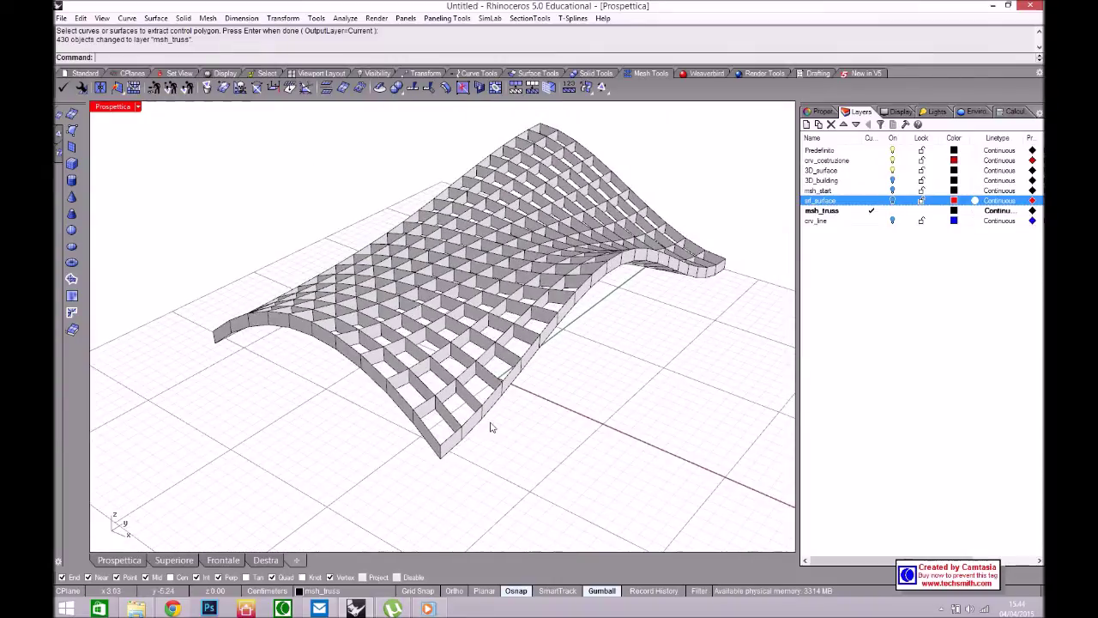
scroll(486, 419, up, 6)
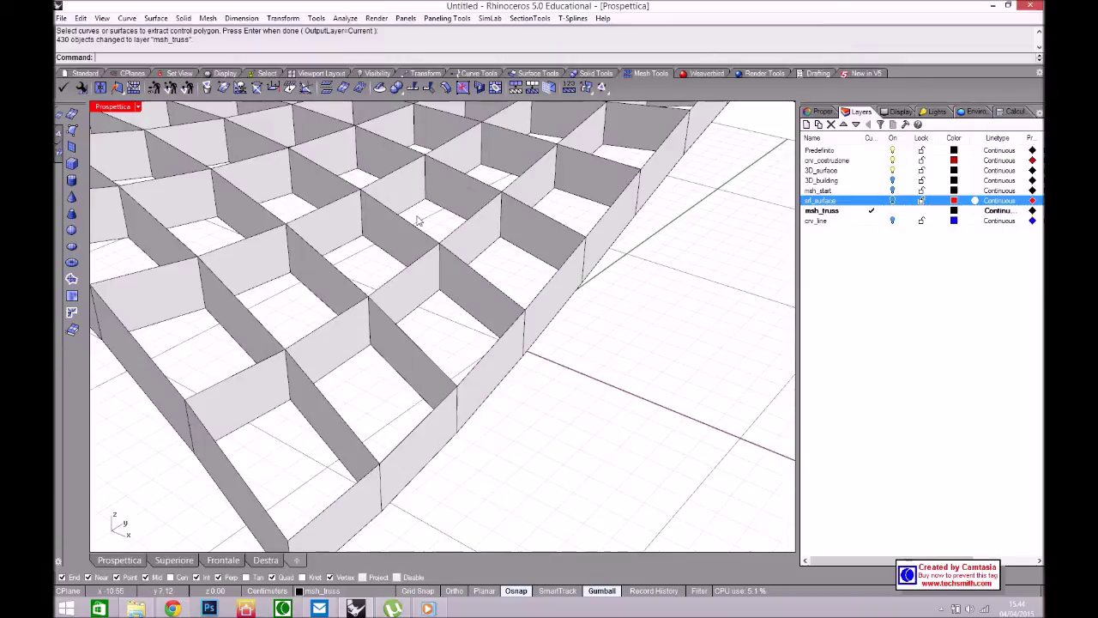
scroll(539, 275, down, 8)
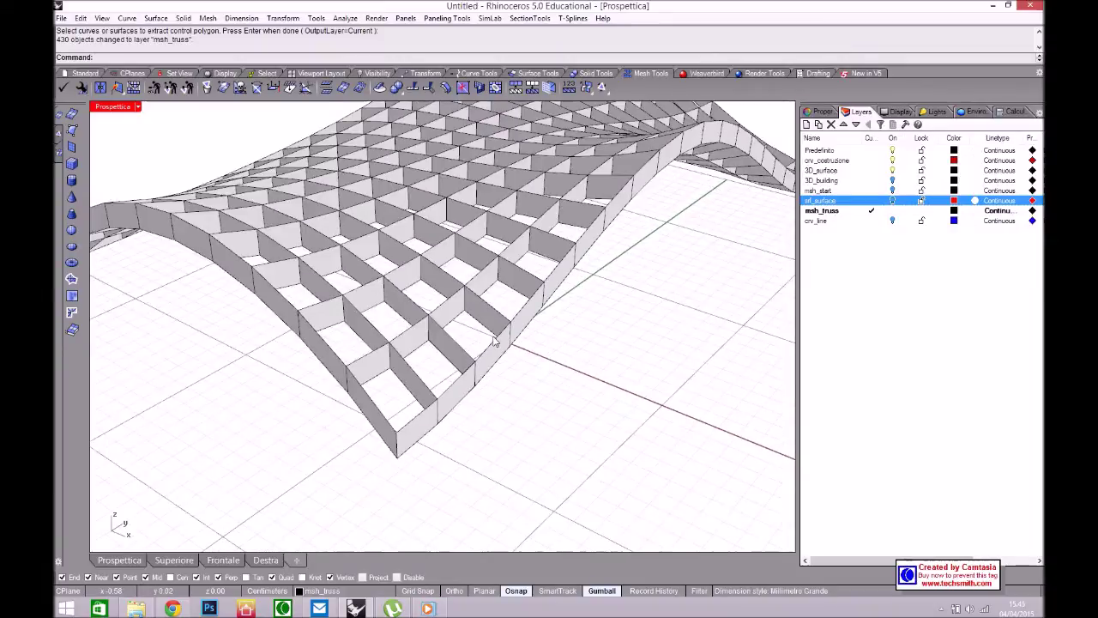
scroll(527, 197, up, 5)
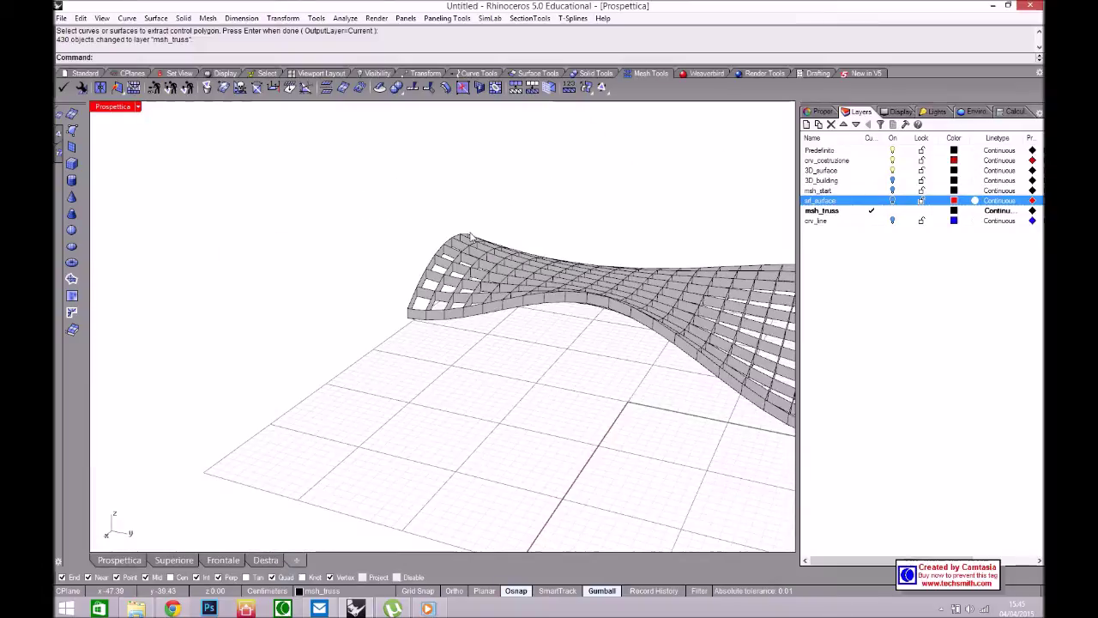
scroll(530, 317, up, 2)
scroll(531, 317, up, 2)
Select individual truss members and orbit between low and high angles to inspect them
click(544, 277)
click(478, 307)
click(464, 283)
right_drag(412, 381, 464, 283)
scroll(532, 347, down, 4)
scroll(492, 355, down, 3)
right_drag(492, 355, 556, 347)
scroll(554, 352, up, 4)
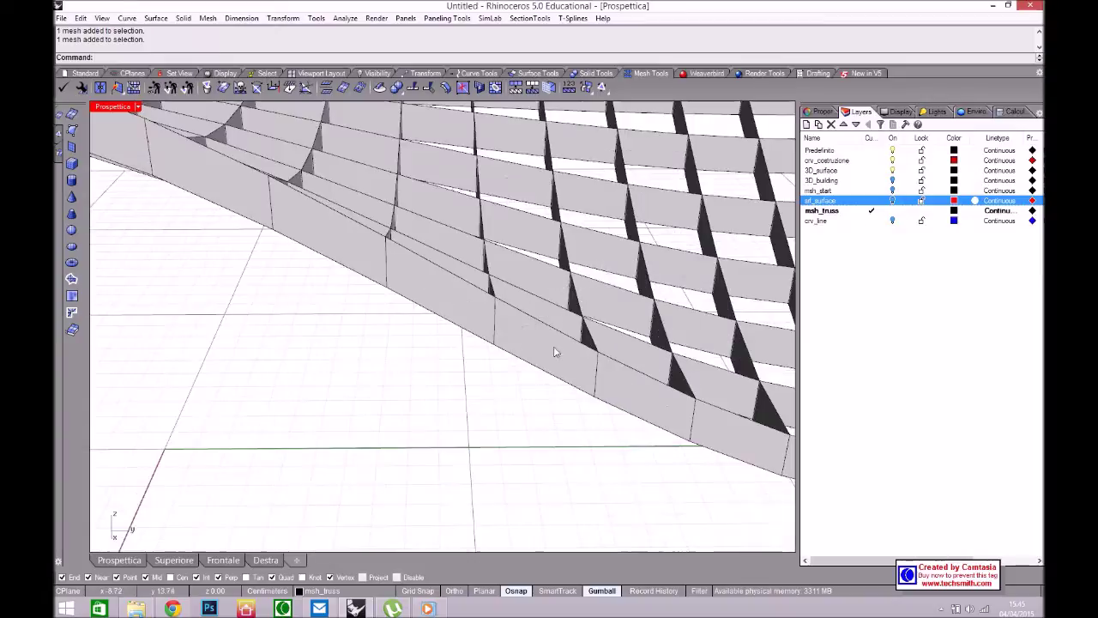
scroll(591, 390, down, 5)
right_drag(600, 369, 488, 239)
scroll(501, 382, up, 5)
scroll(502, 377, down, 5)
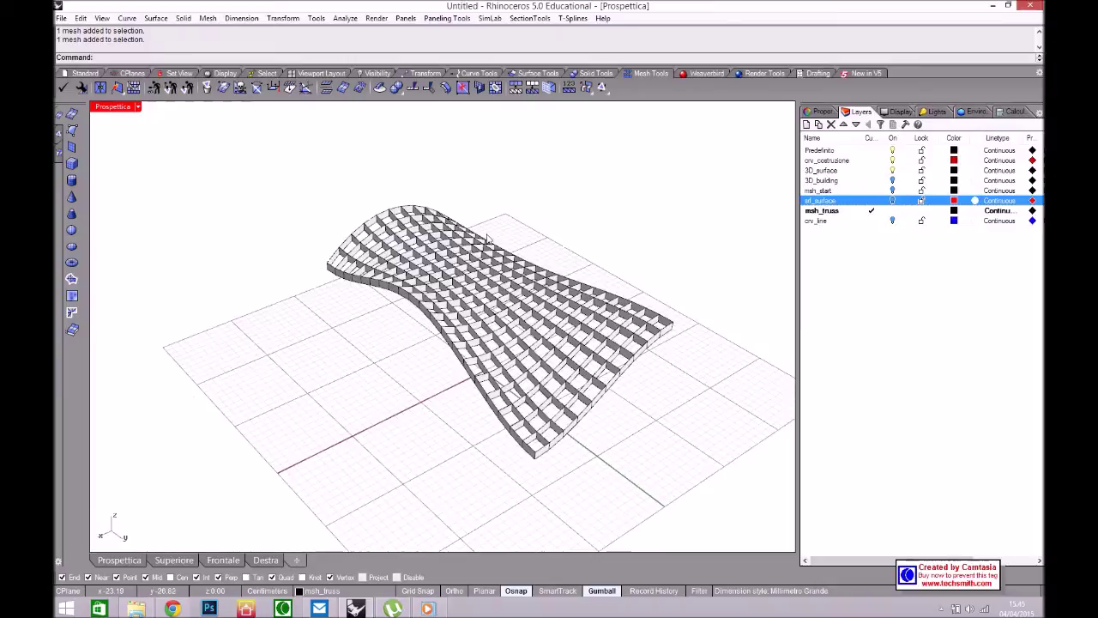
Triangulate the whole msh_truss mesh and orbit to check the triangulated faces
click(531, 90)
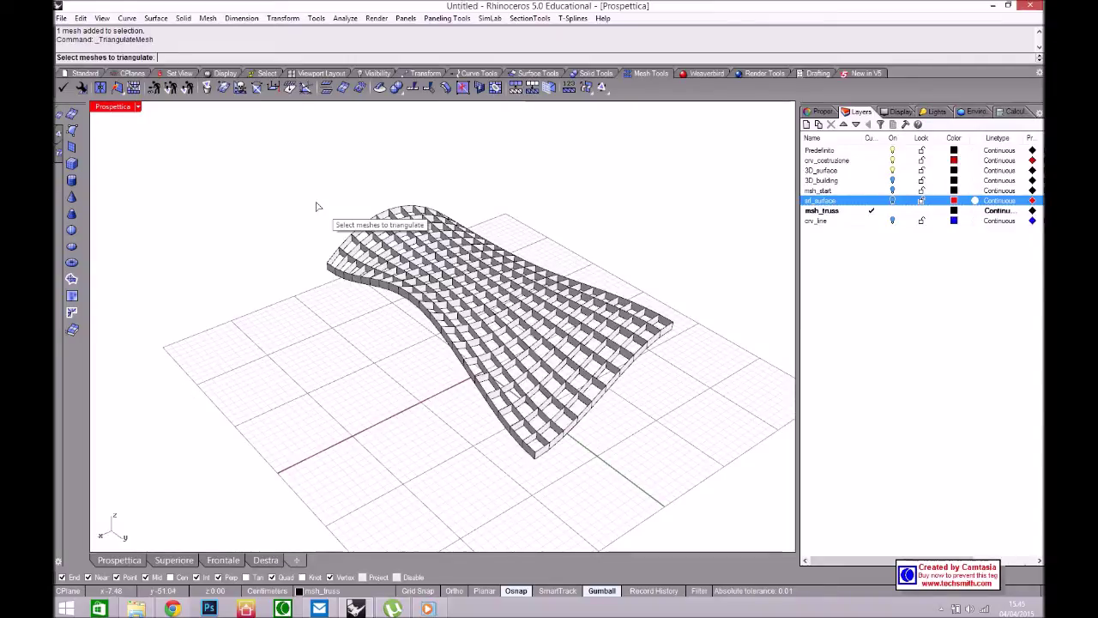
drag(307, 157, 725, 498)
key(Return)
right_drag(692, 444, 460, 324)
scroll(460, 325, up, 5)
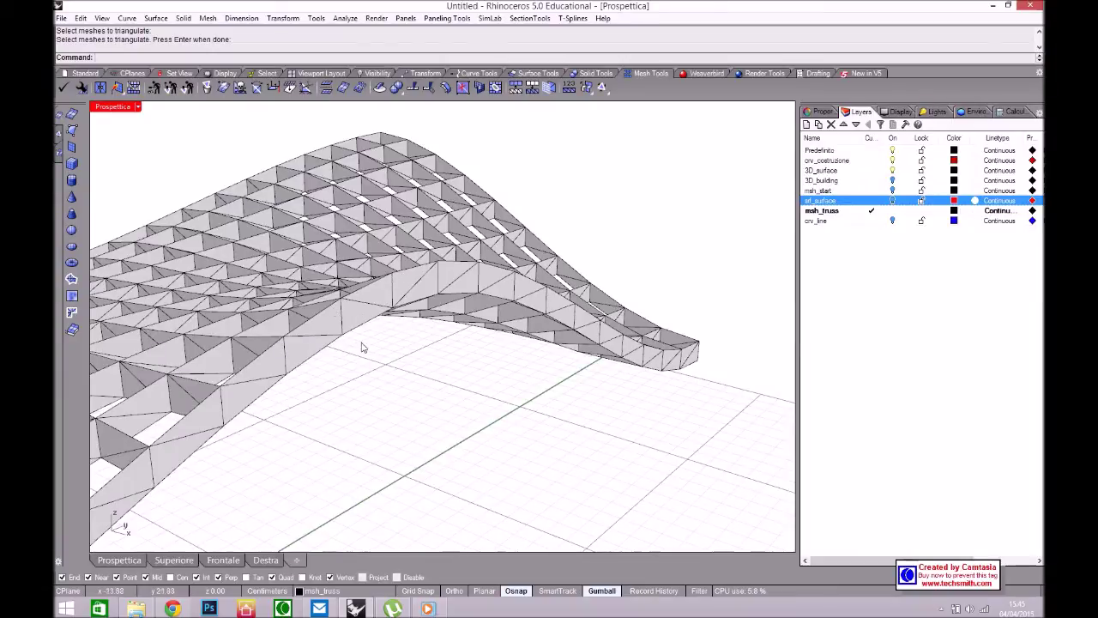
scroll(378, 309, up, 2)
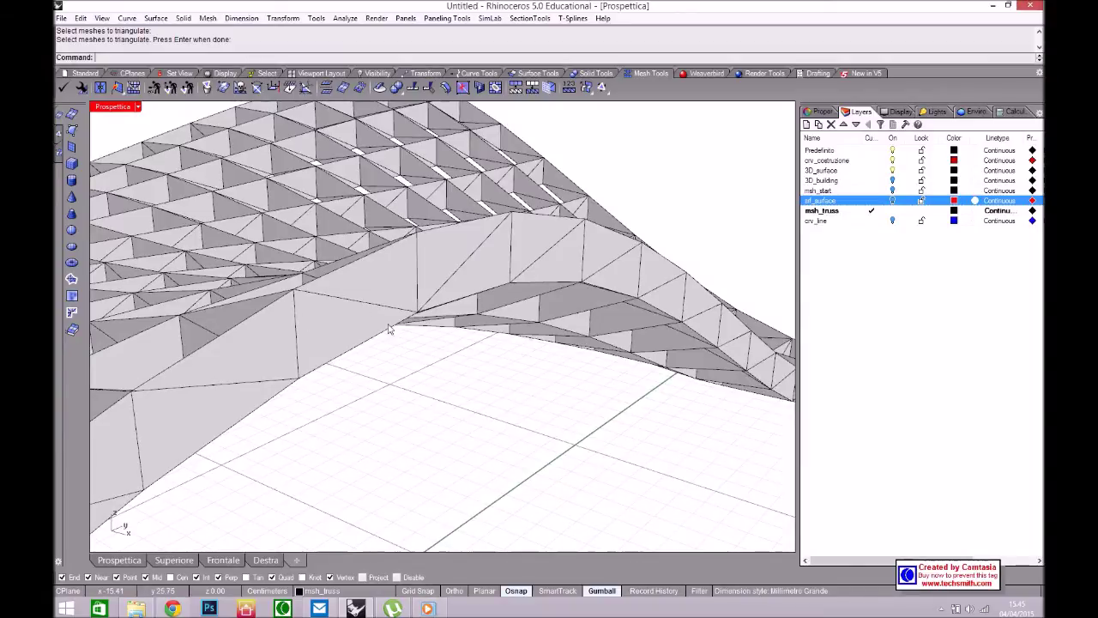
scroll(389, 326, down, 6)
right_drag(389, 326, 441, 374)
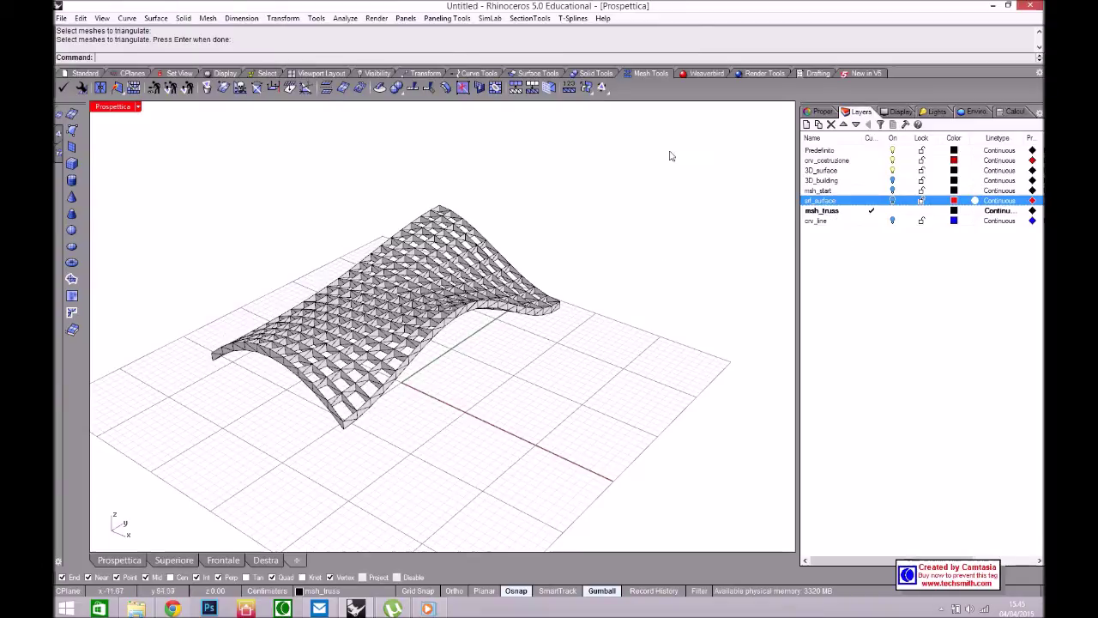
click(705, 73)
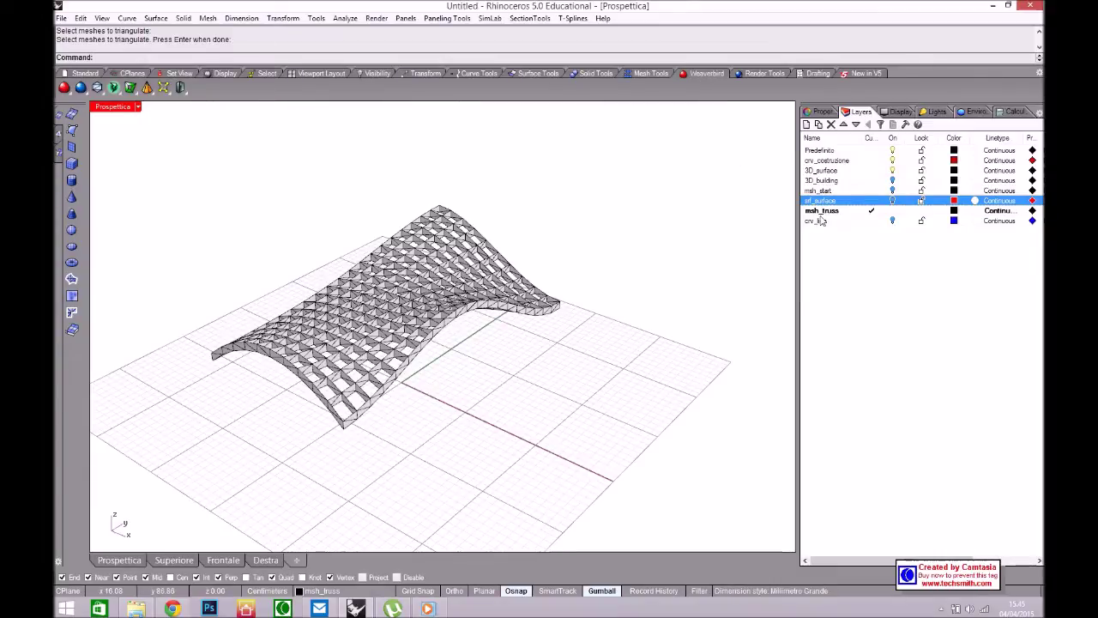
Create a new layer named line_truss directly beneath crv_line
click(824, 213)
click(822, 221)
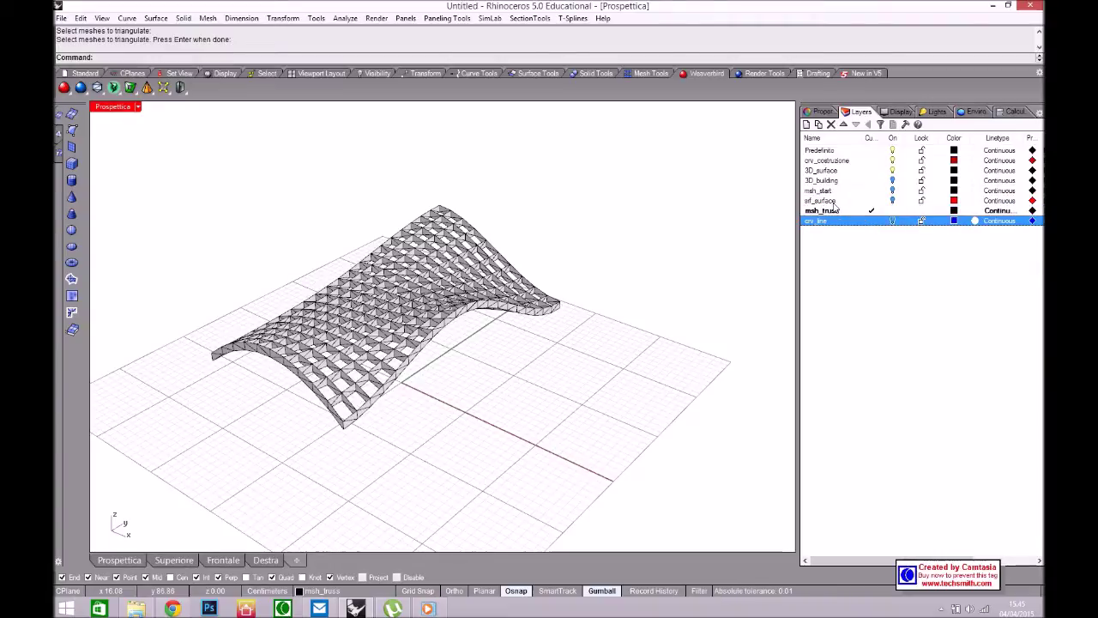
click(808, 125)
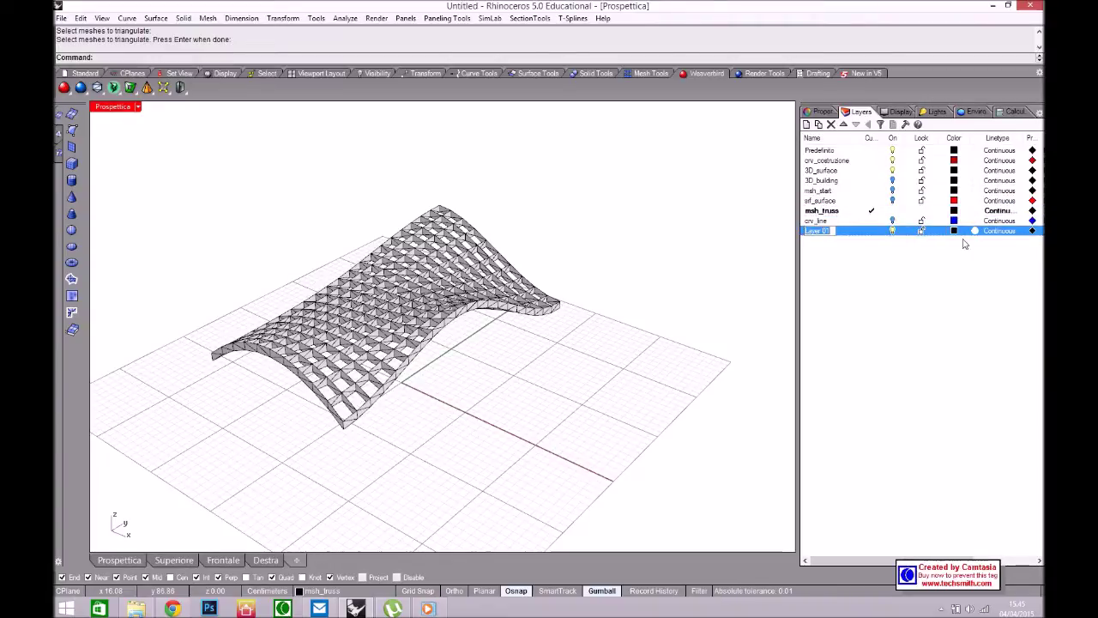
text(line_truss)
key(Return)
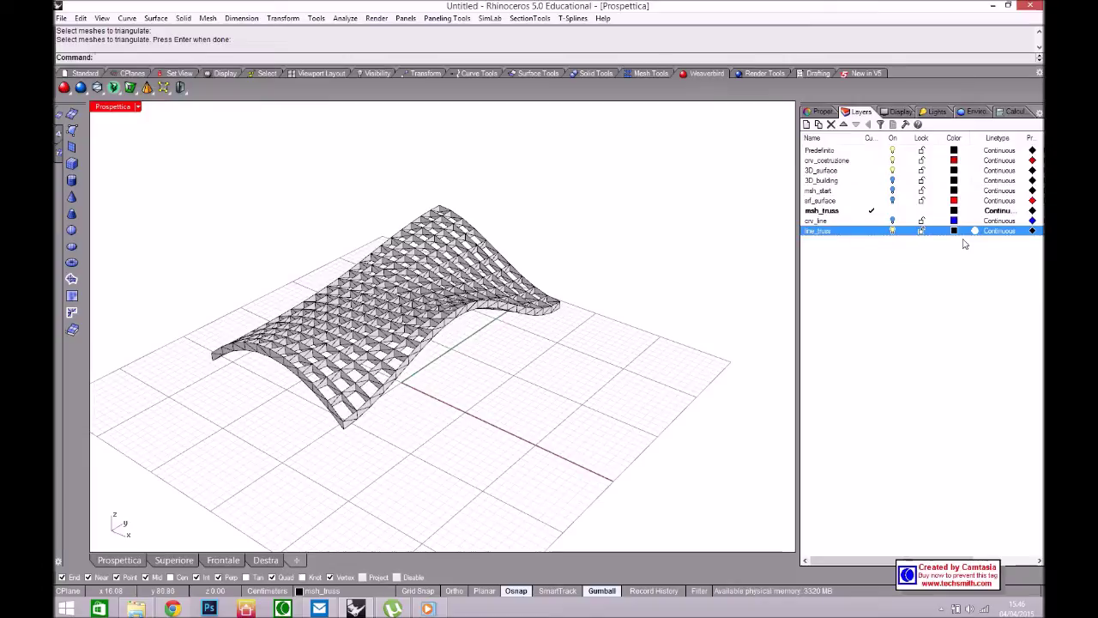
right_drag(513, 400, 567, 400)
scroll(381, 314, up, 3)
scroll(380, 314, down, 2)
right_drag(615, 248, 614, 261)
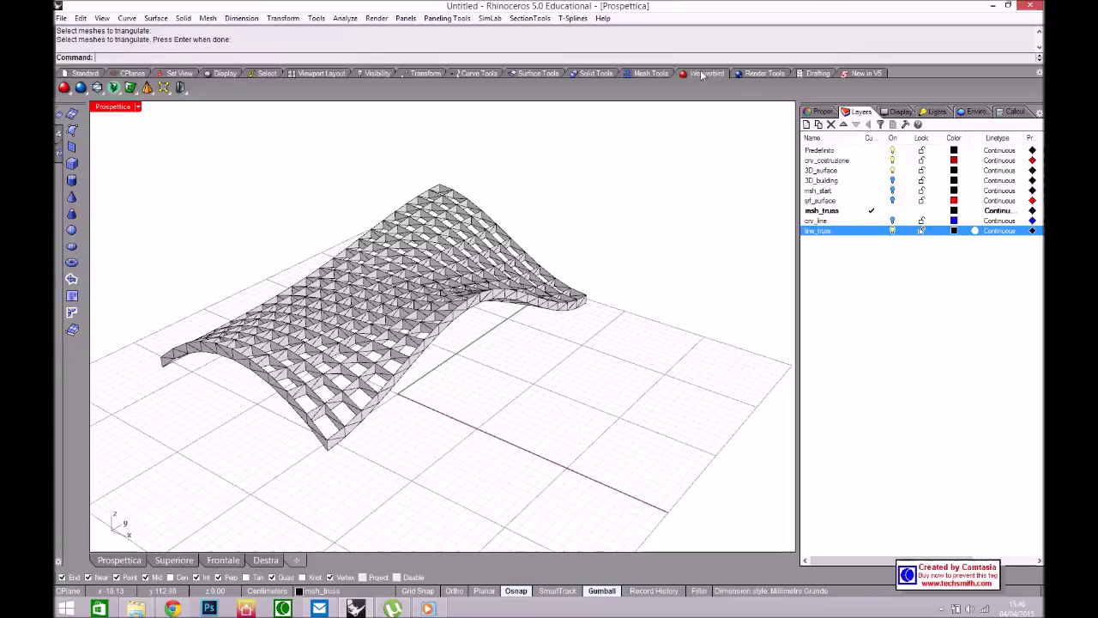
Extract the truss mesh edges with Weaverbird wbEdges and colour the line_truss layer red
click(164, 91)
scroll(375, 238, down, 5)
drag(235, 162, 515, 365)
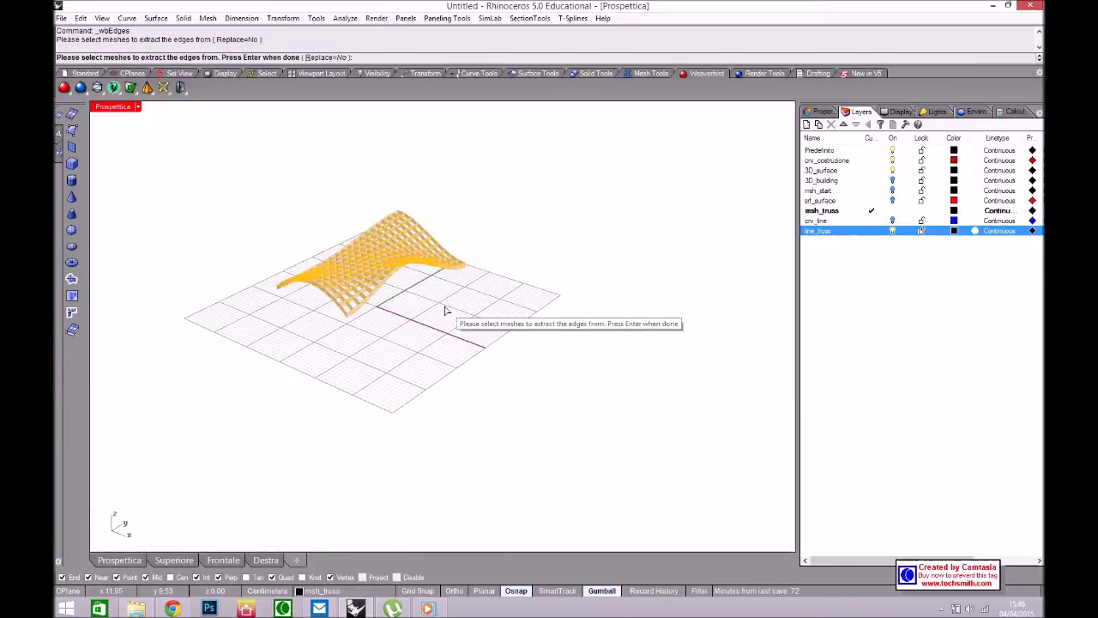
click(953, 231)
click(435, 248)
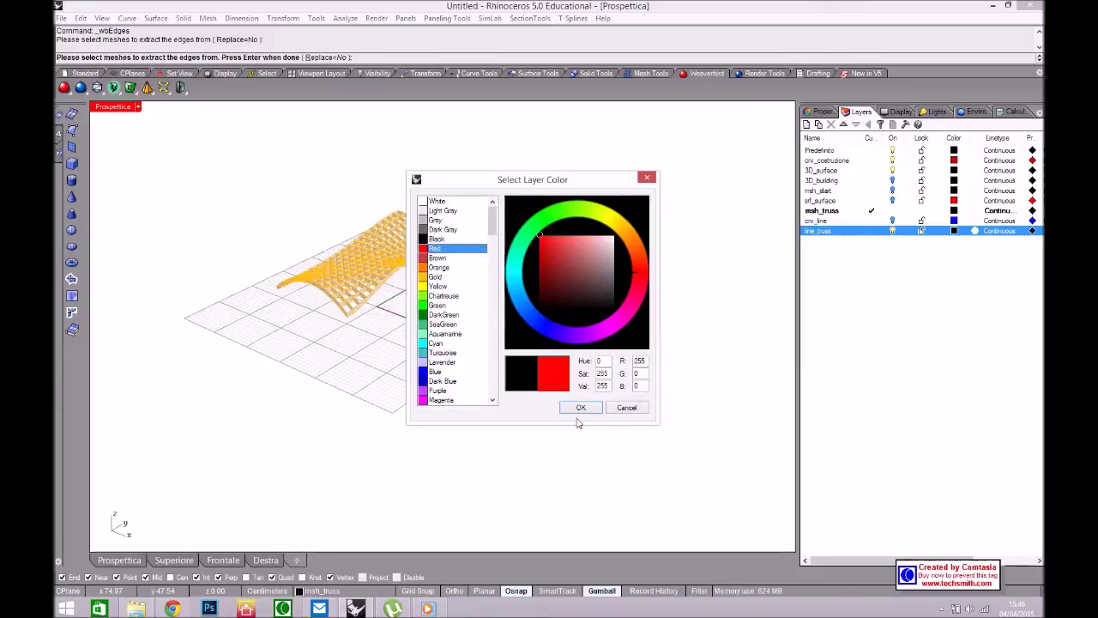
click(581, 407)
right_click(444, 314)
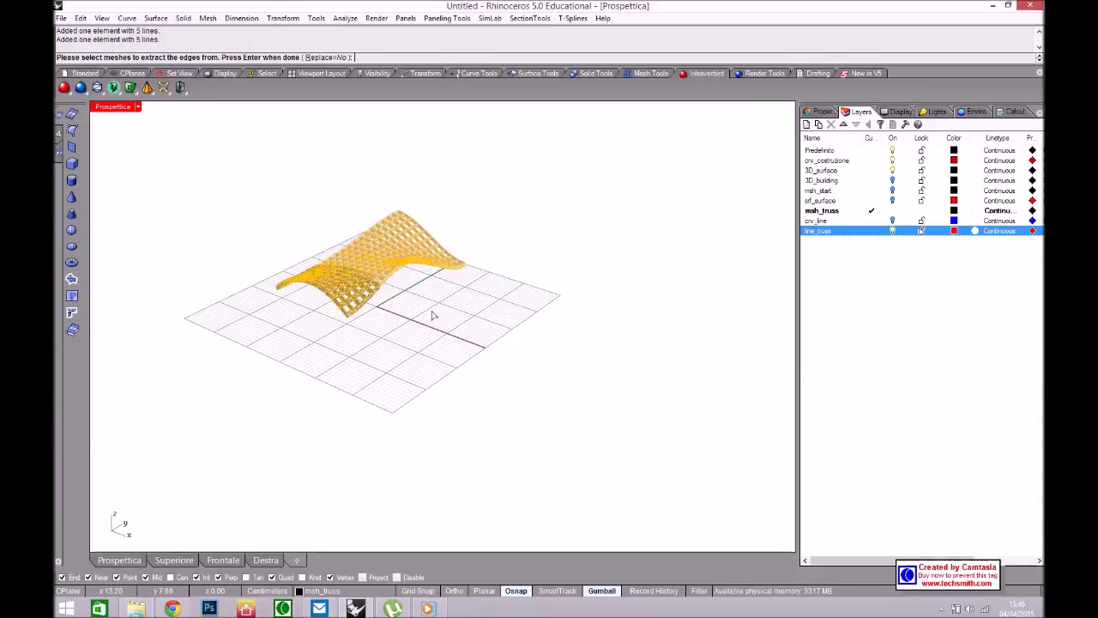
right_click(357, 259)
scroll(395, 273, up, 3)
scroll(400, 275, up, 4)
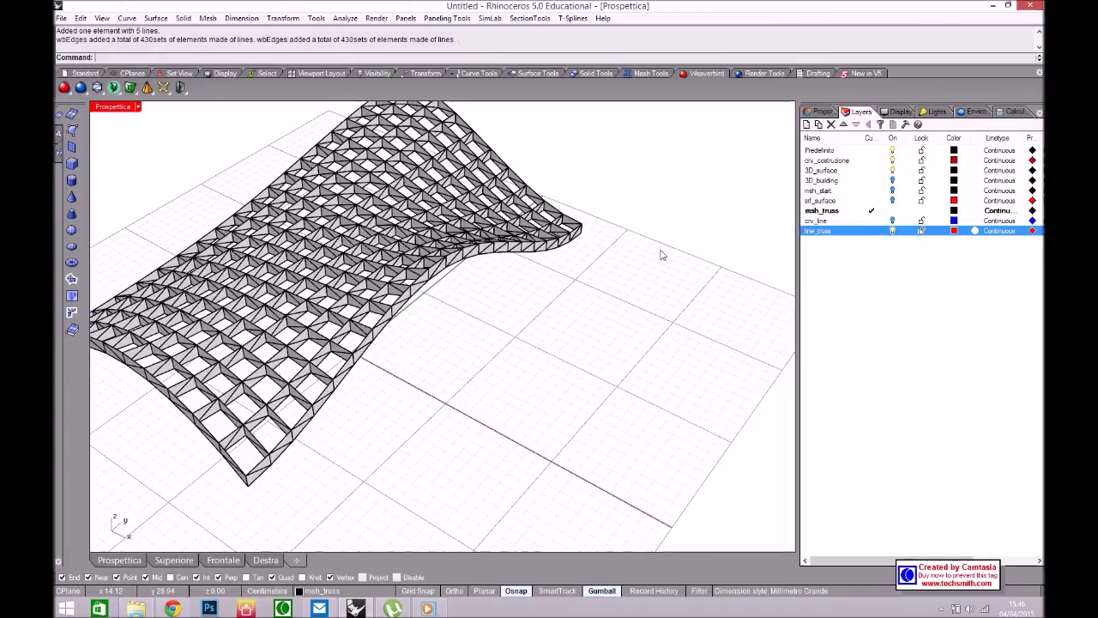
Select all 430 roof meshes and hide them
click(260, 73)
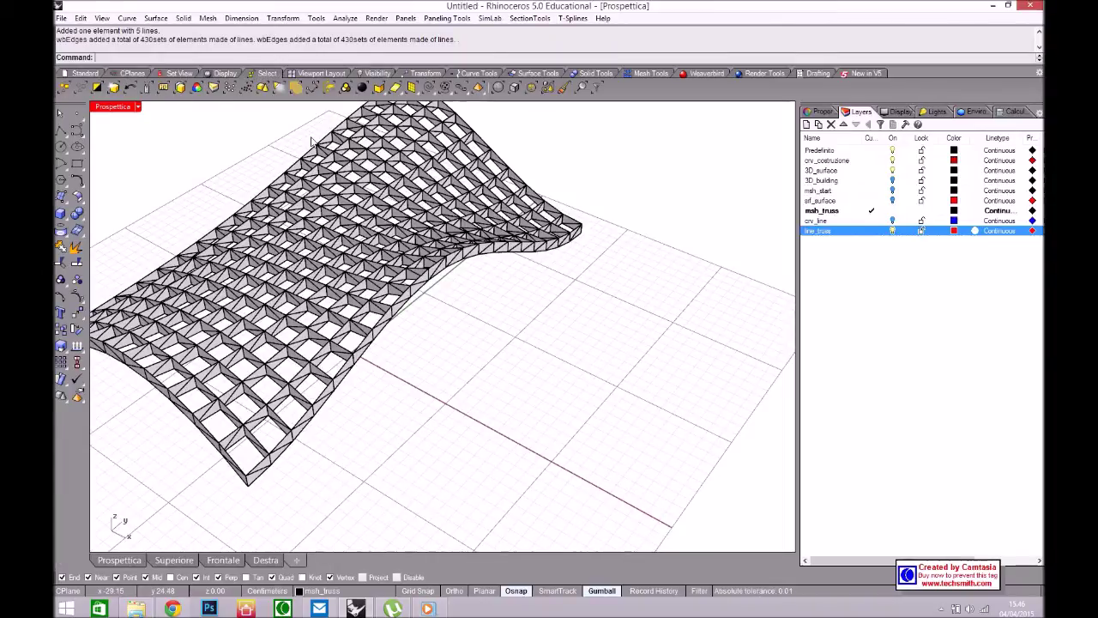
click(411, 88)
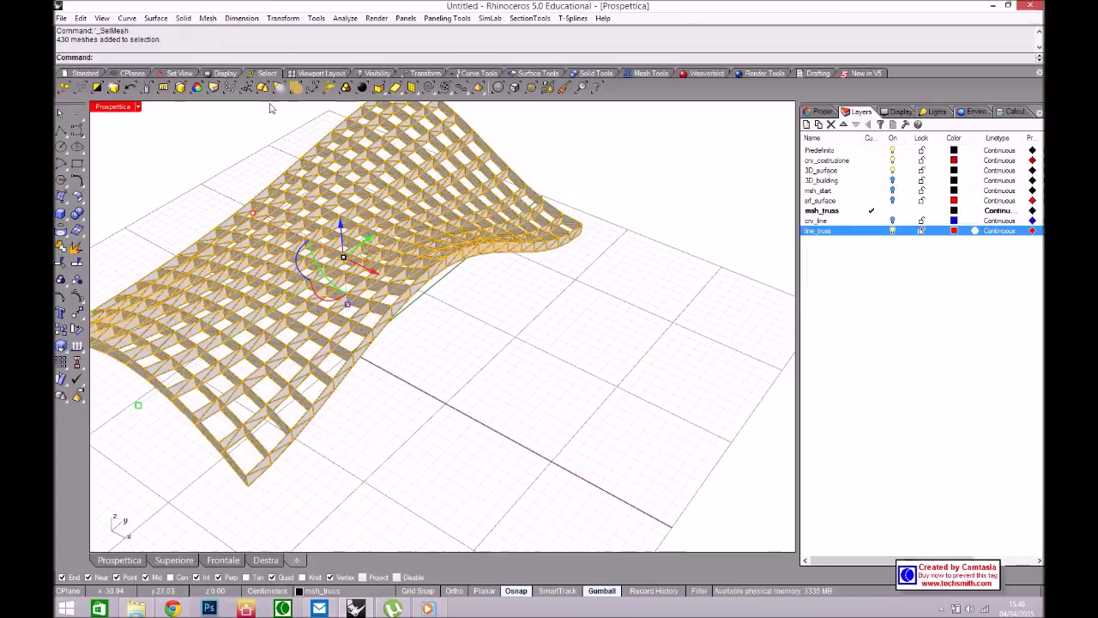
click(375, 74)
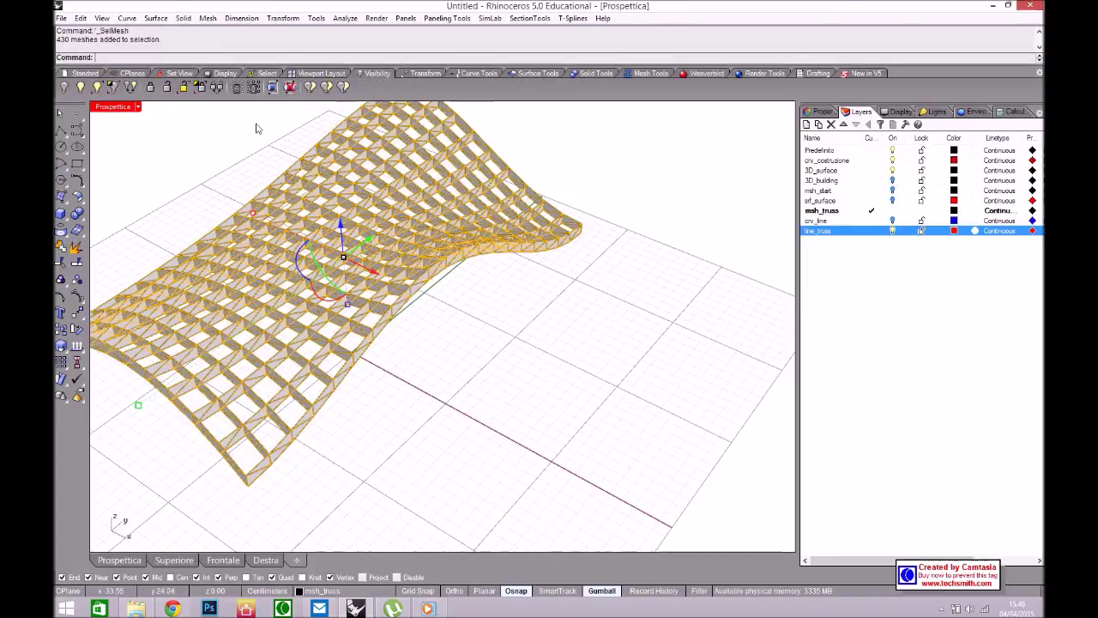
click(64, 86)
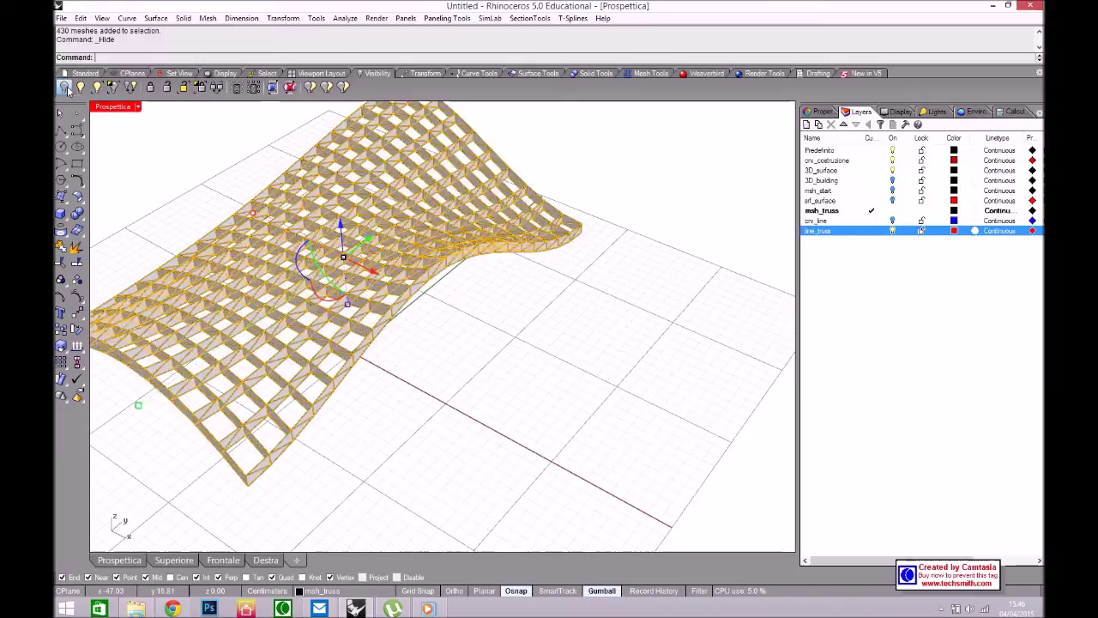
scroll(455, 258, down, 6)
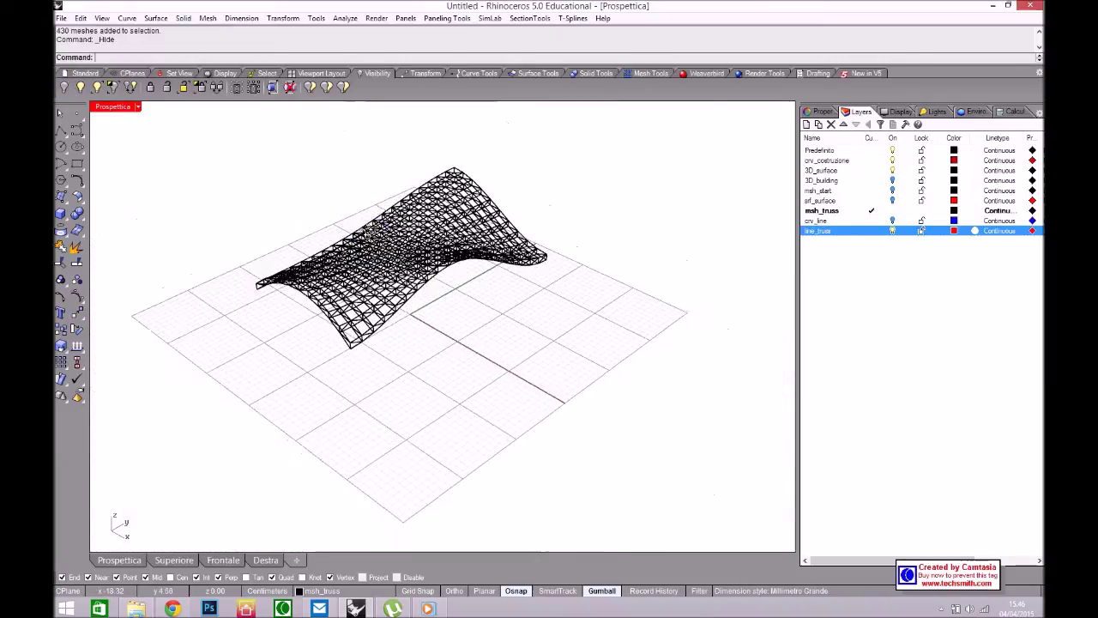
Move all the window-selected truss curves onto the red line_truss layer
drag(221, 147, 574, 368)
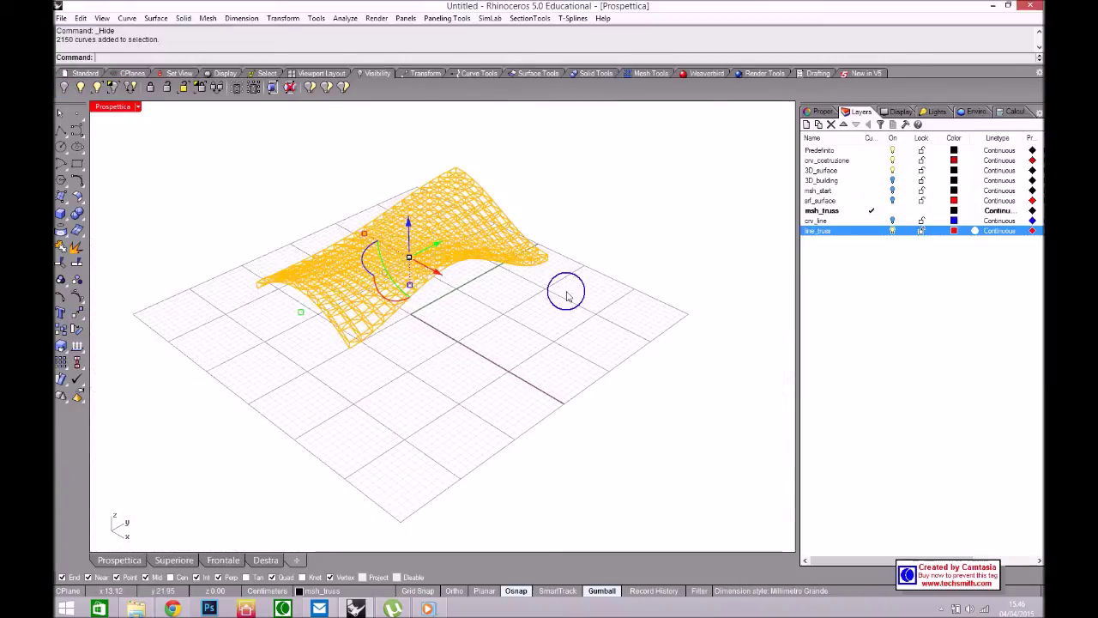
right_drag(564, 292, 723, 286)
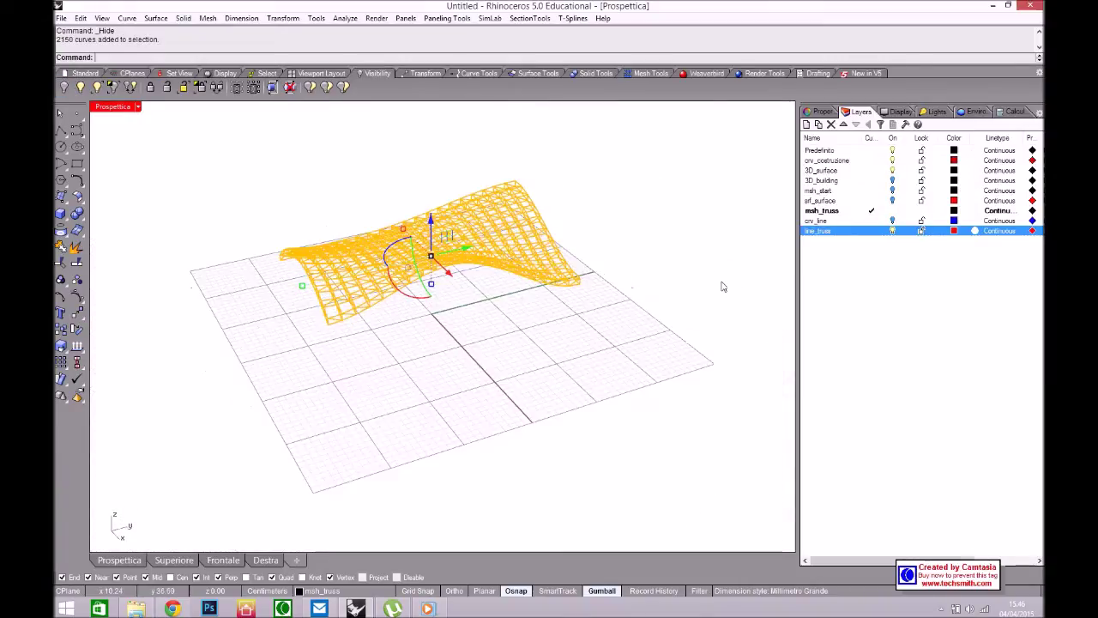
right_click(844, 237)
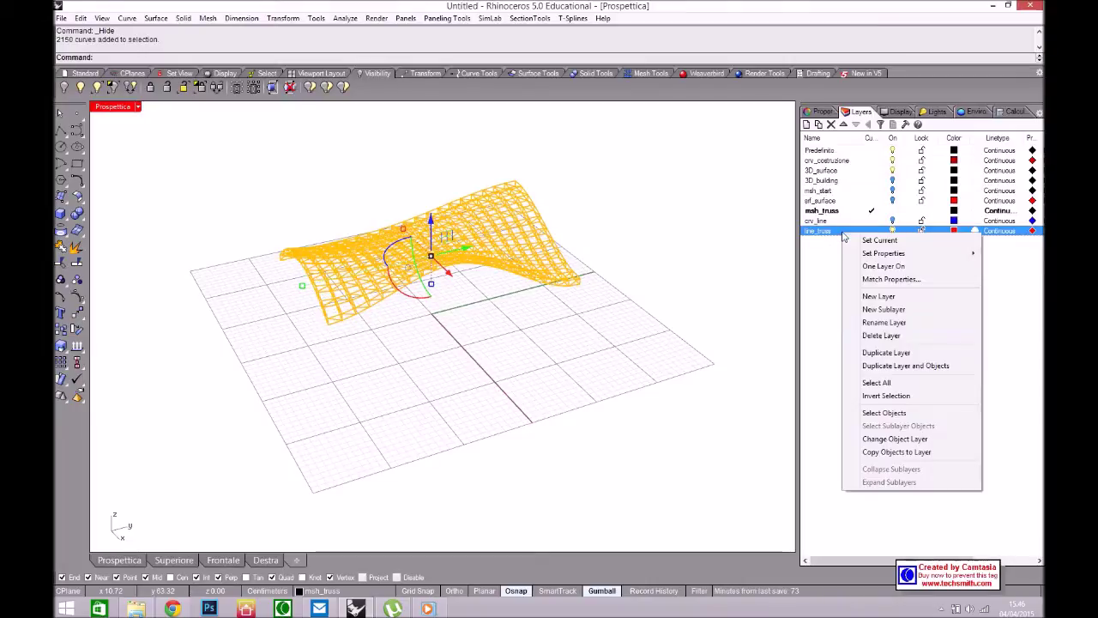
click(905, 442)
right_drag(588, 326, 417, 368)
scroll(423, 298, up, 3)
scroll(423, 299, up, 2)
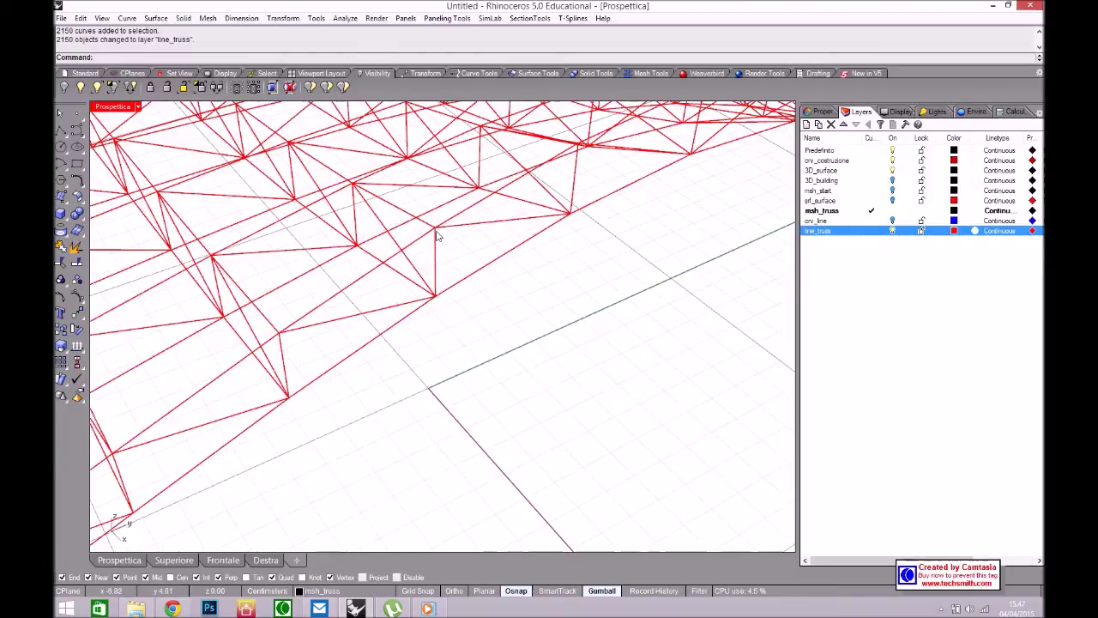
Pick an overlapping truss line to see its curve list, dismiss it, and orbit the whole truss
scroll(441, 275, up, 1)
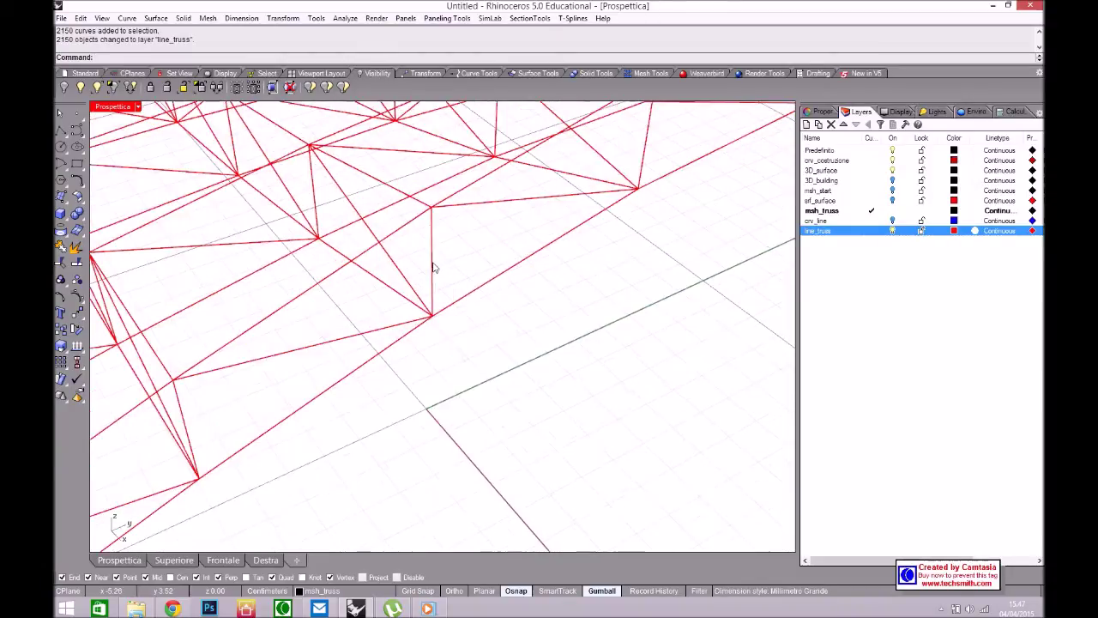
click(433, 269)
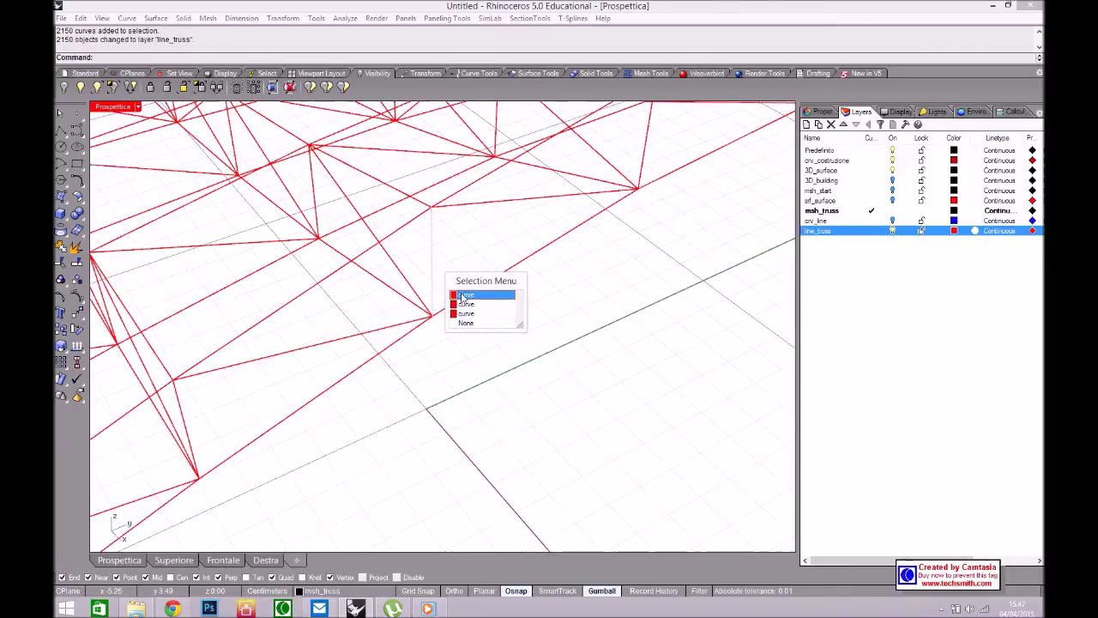
click(483, 436)
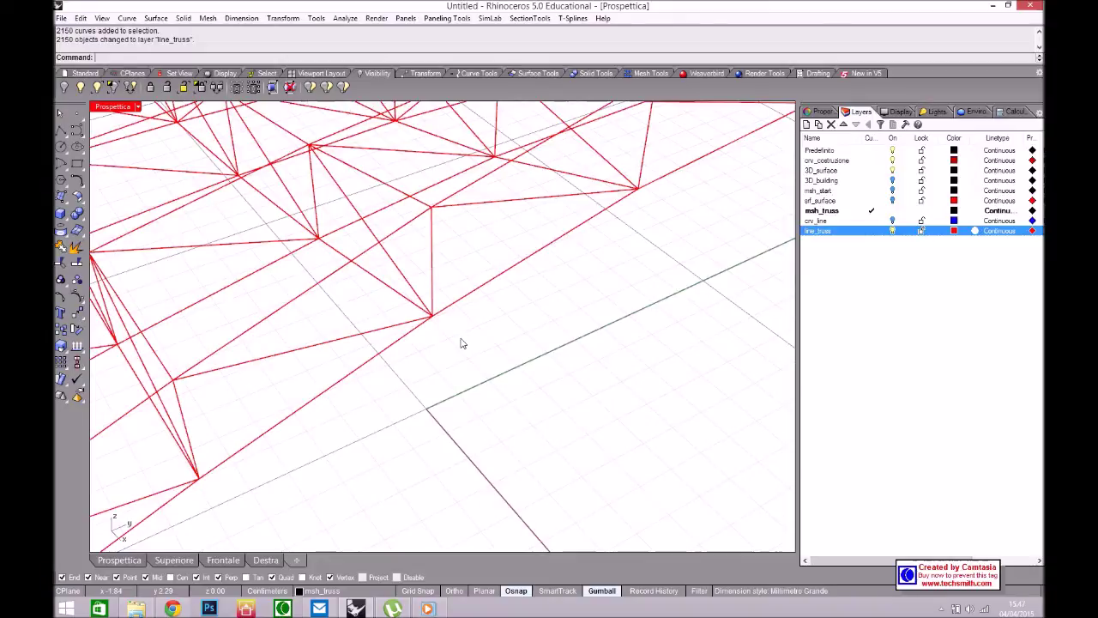
scroll(445, 339, down, 6)
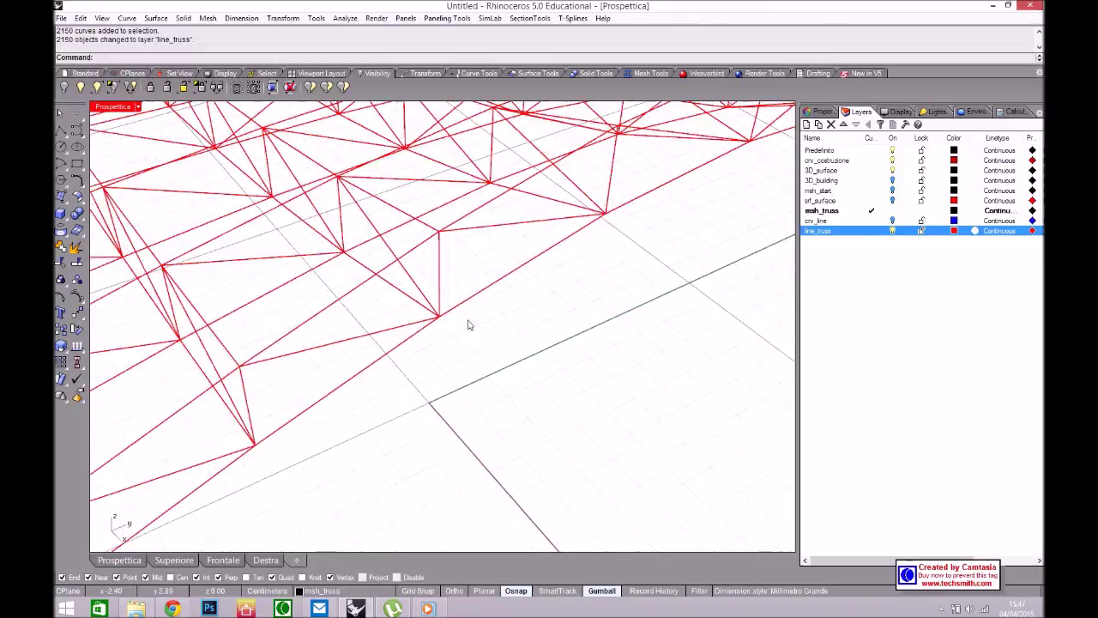
right_drag(534, 304, 525, 270)
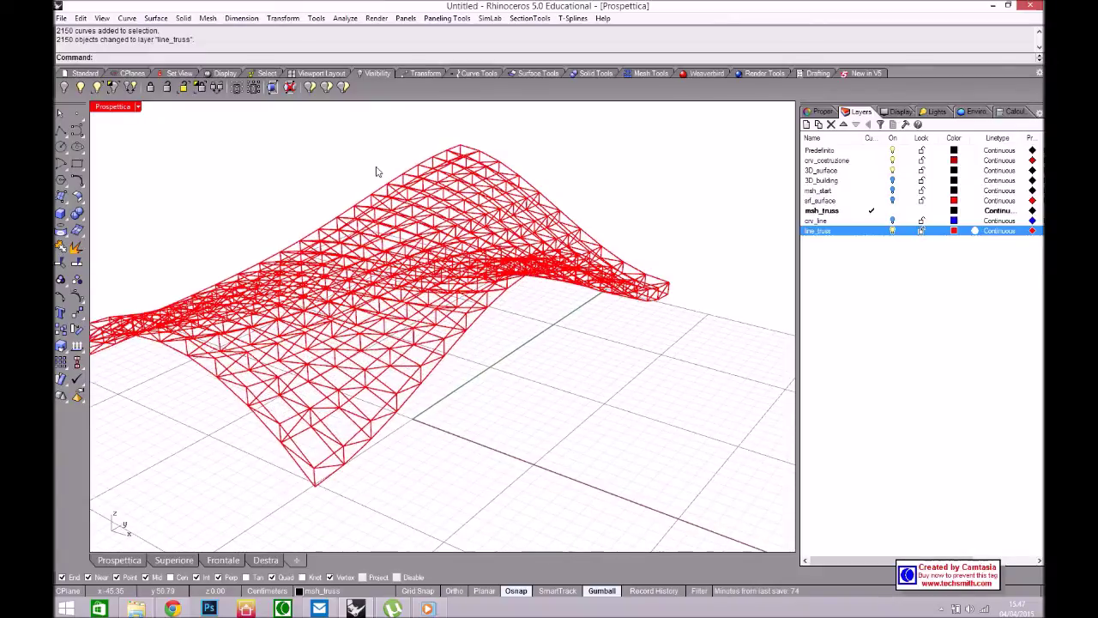
click(250, 75)
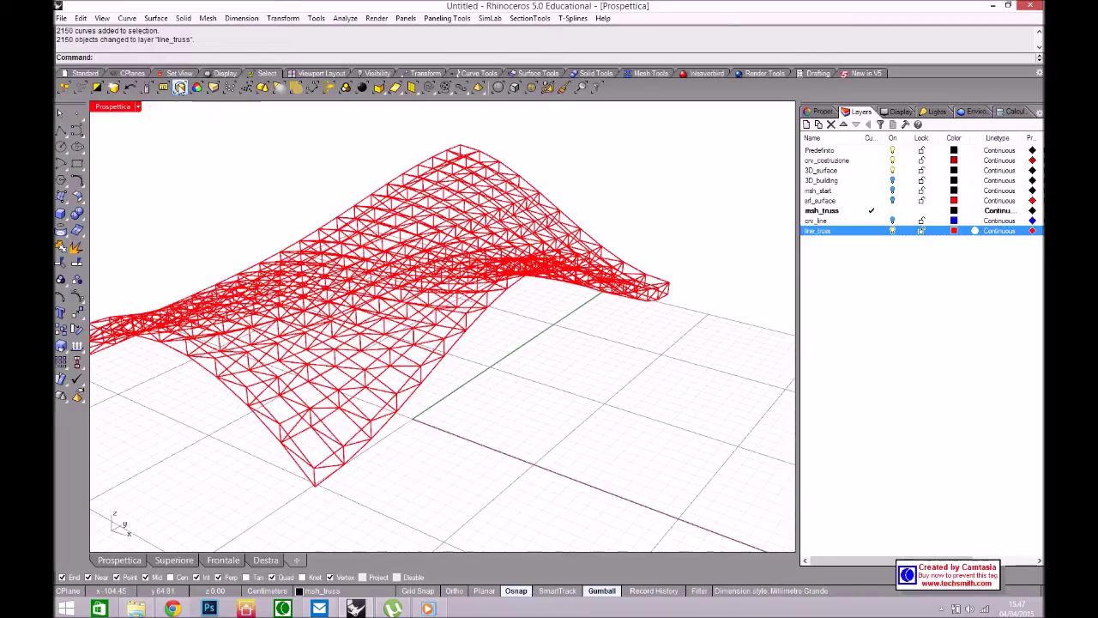
Select all duplicate truss curves and delete the 629 duplicates
click(180, 88)
right_drag(287, 191, 395, 369)
scroll(500, 336, up, 2)
scroll(480, 341, down, 5)
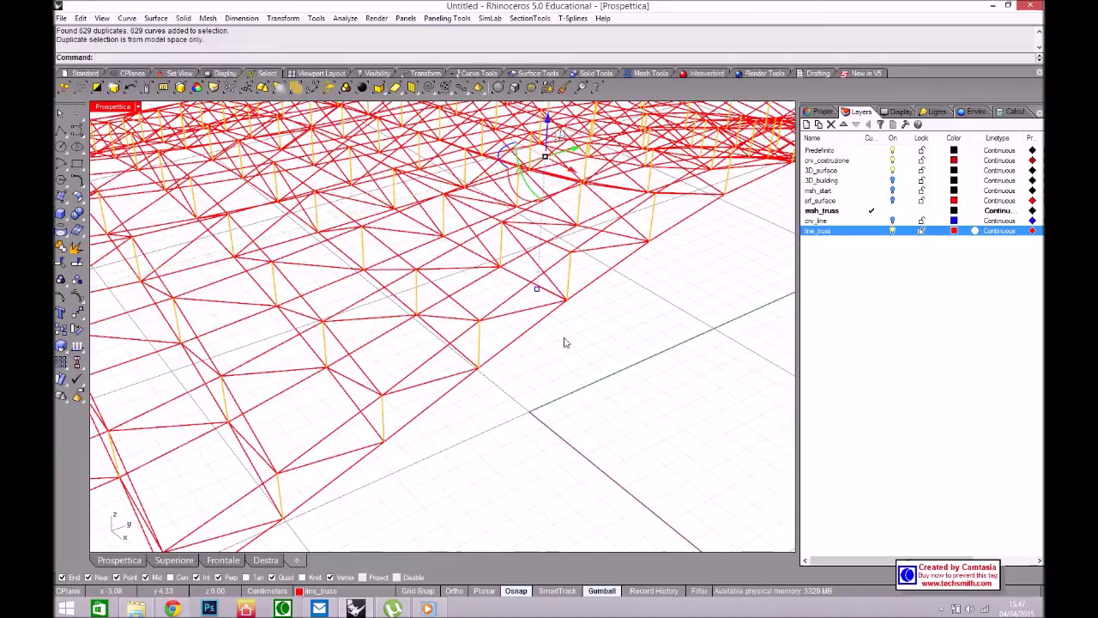
key(Delete)
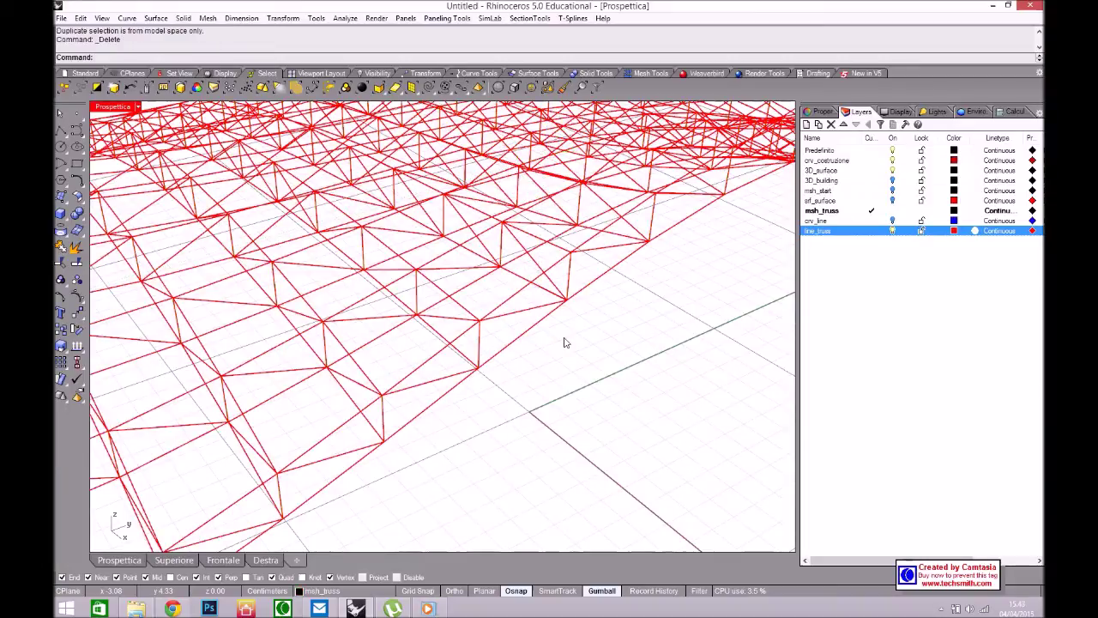
Orbit the red truss and pick a vertical line to confirm the duplicates are gone
right_drag(483, 392, 445, 326)
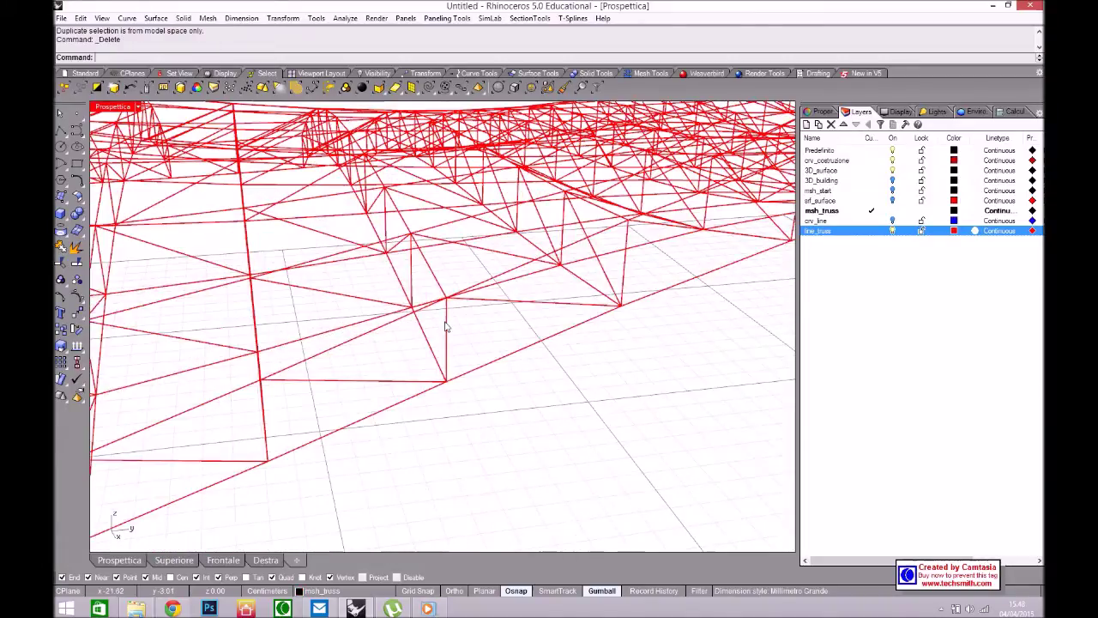
click(452, 355)
click(498, 373)
scroll(574, 412, down, 5)
right_drag(542, 403, 627, 353)
right_drag(444, 340, 380, 396)
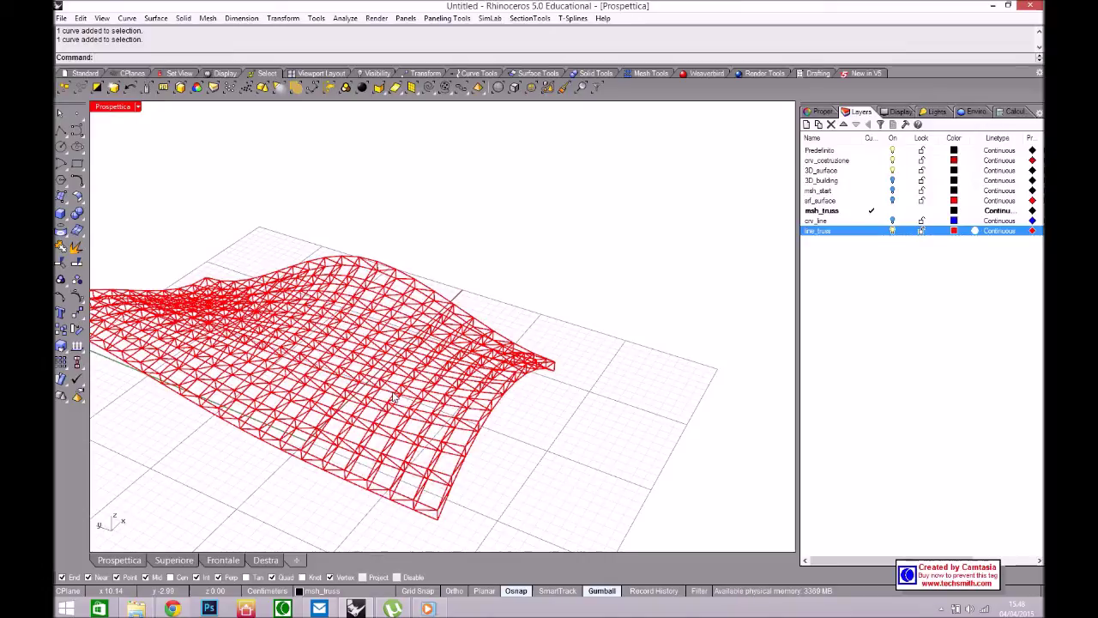
right_drag(393, 398, 436, 441)
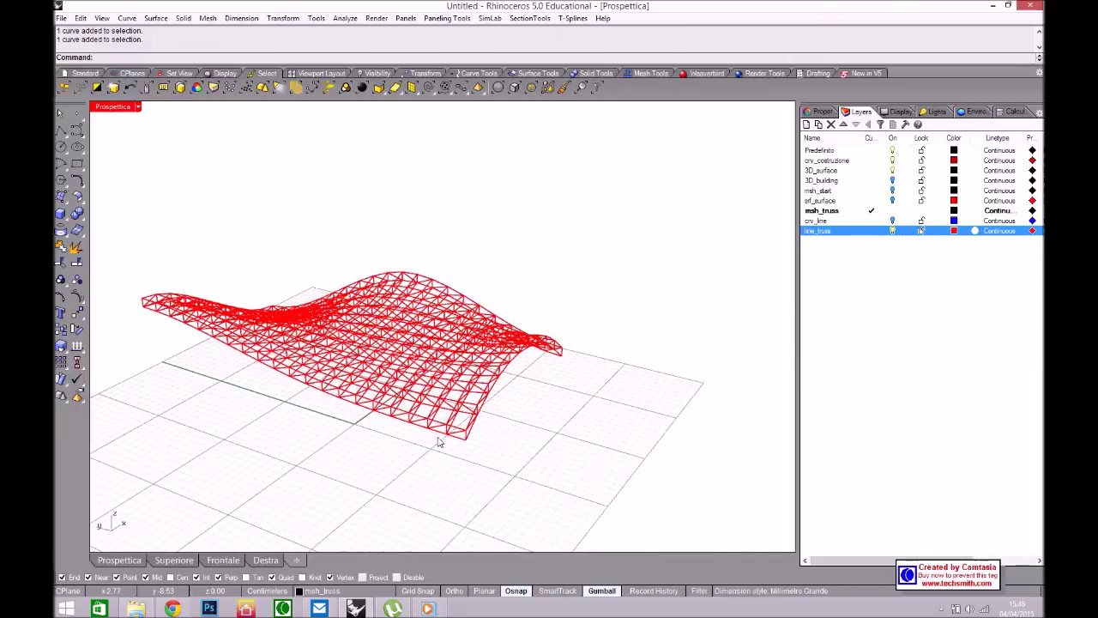
scroll(515, 459, up, 5)
mouse_move(516, 459)
right_down()
mouse_move(501, 451)
mouse_move(510, 478)
right_up()
scroll(510, 478, down, 5)
scroll(518, 454, up, 5)
scroll(515, 429, up, 5)
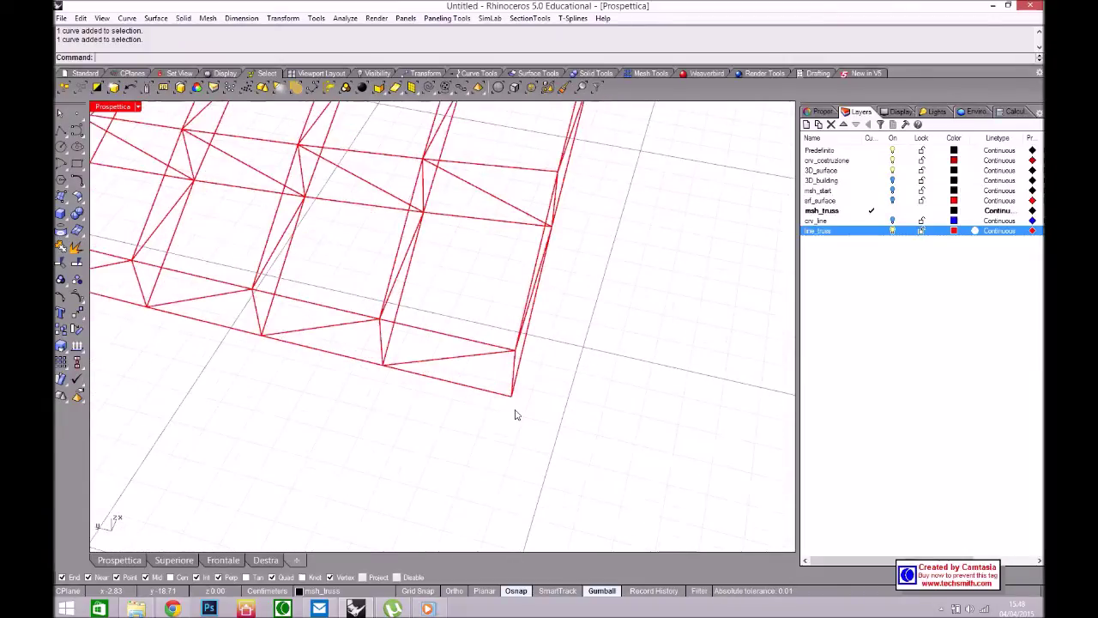
right_drag(437, 280, 515, 346)
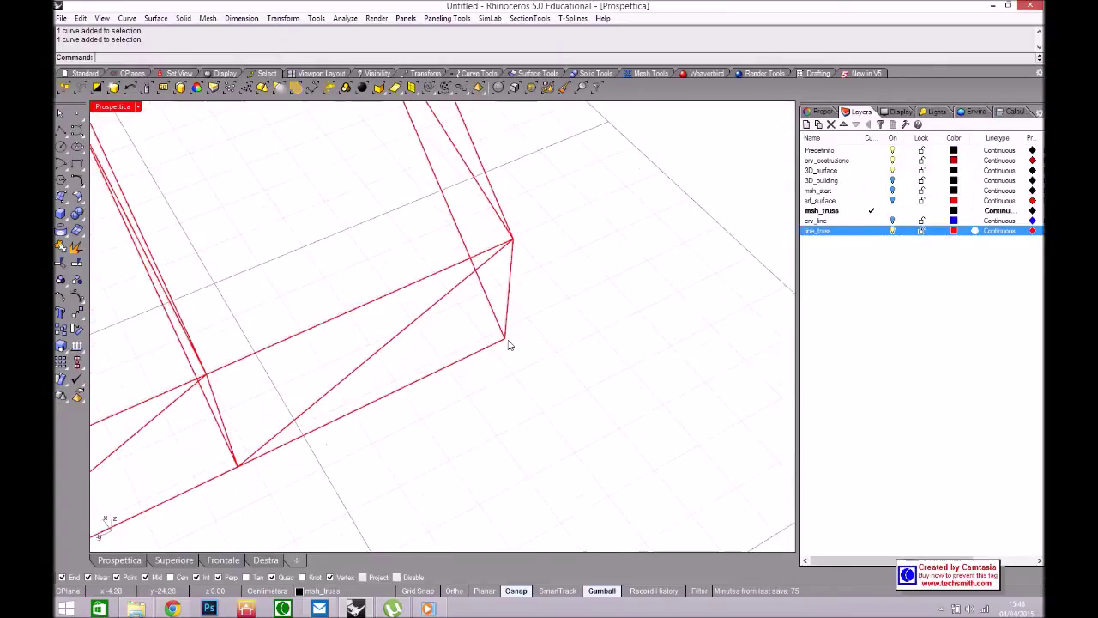
right_drag(509, 353, 518, 248)
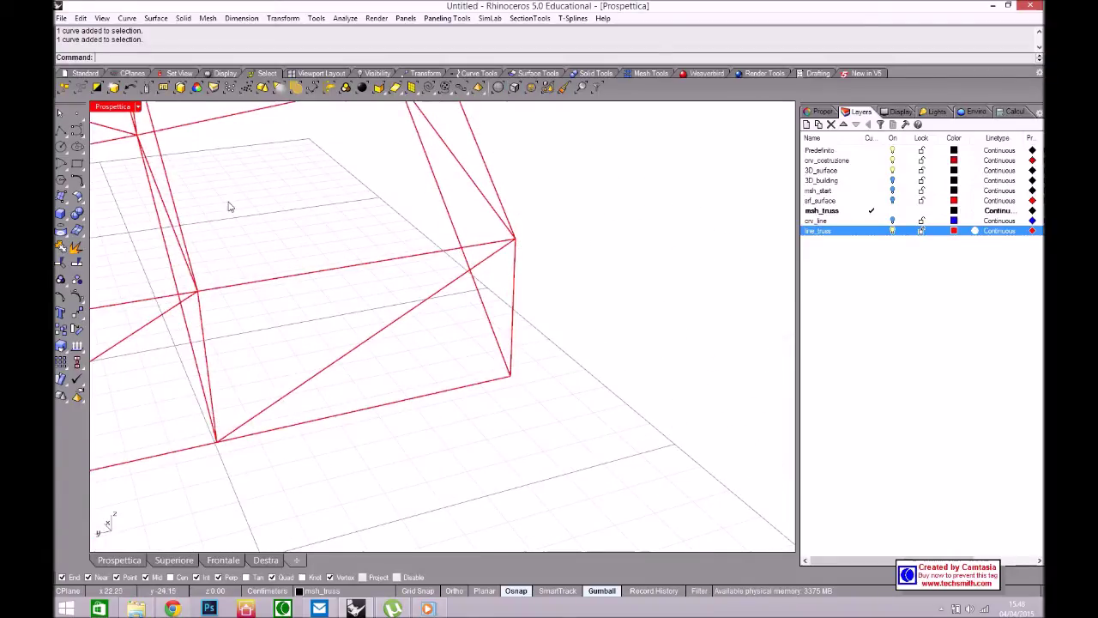
click(60, 146)
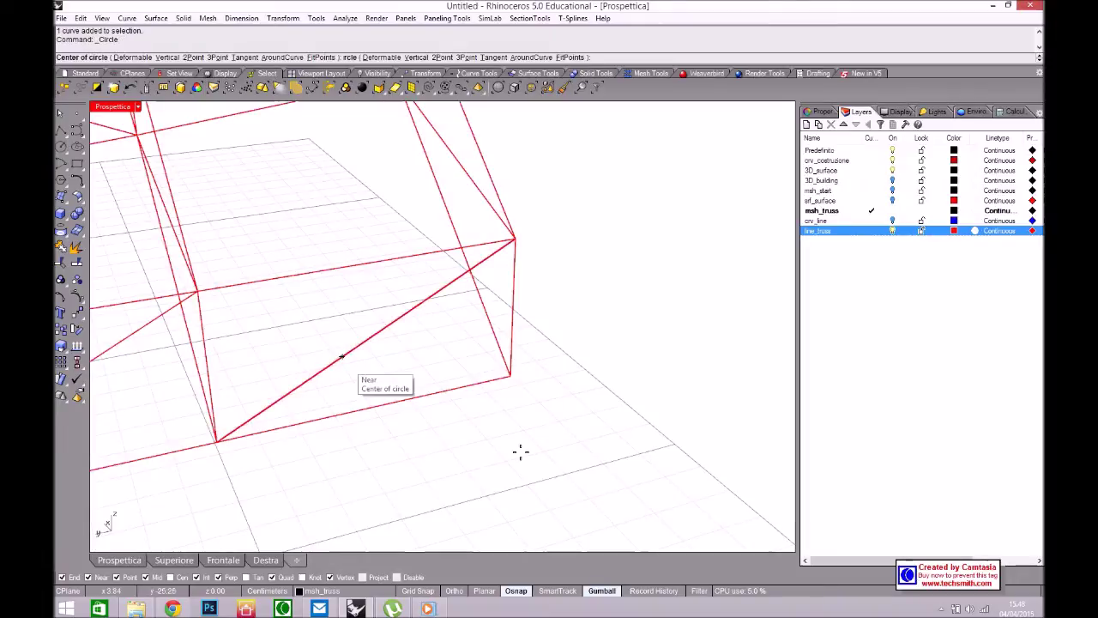
click(512, 377)
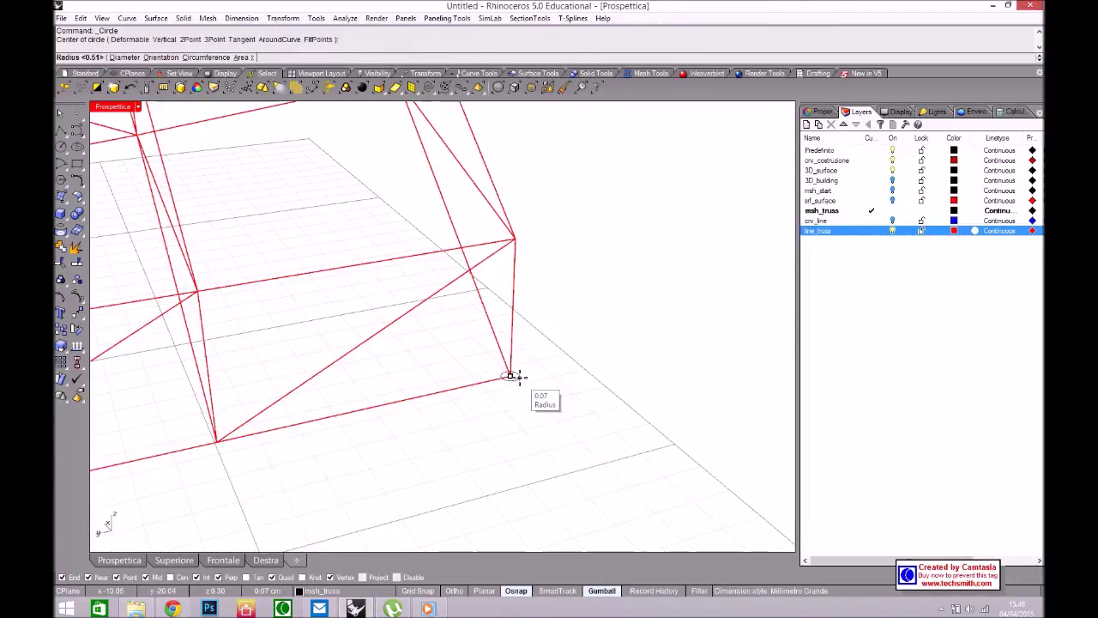
scroll(512, 376, up, 3)
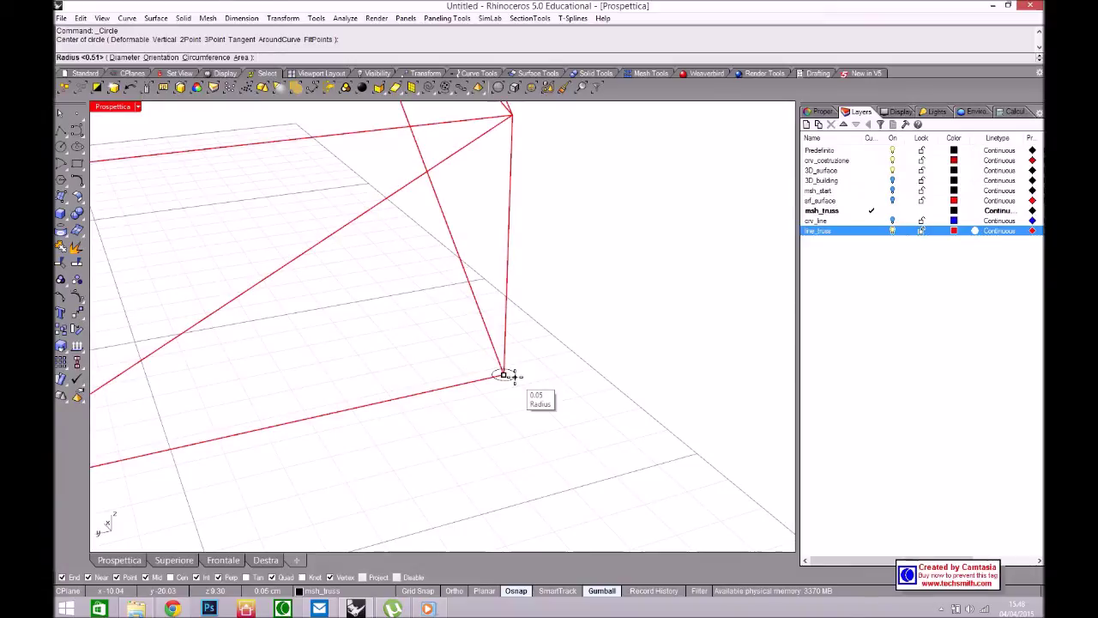
key(Escape)
scroll(572, 404, down, 10)
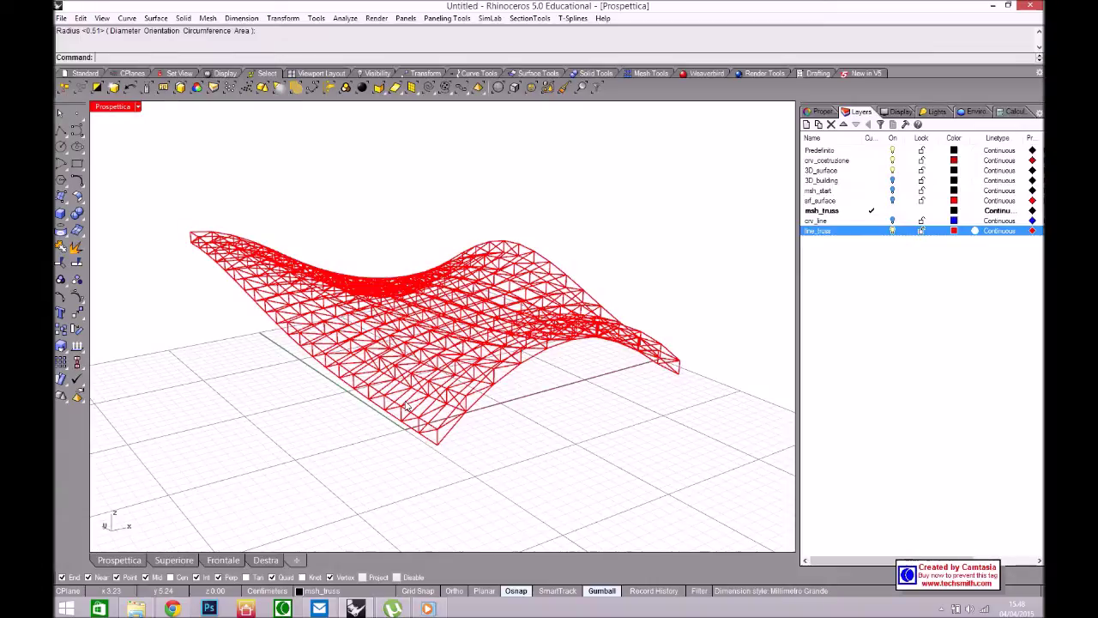
right_drag(358, 326, 180, 241)
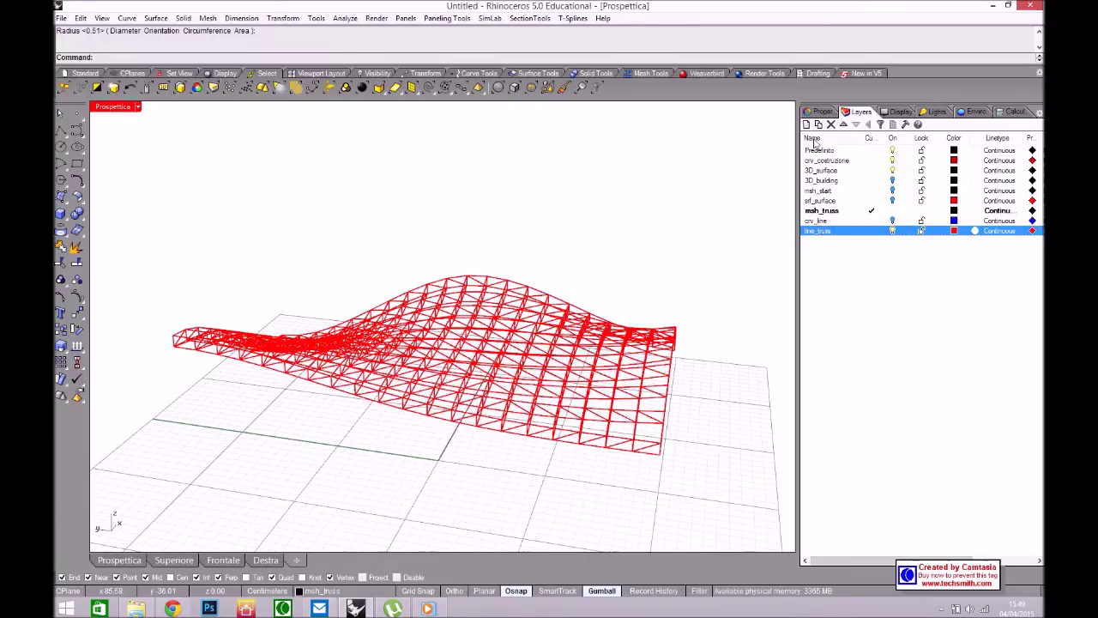
Create a new layer named 3D_Truss and bring up the Solid Tools
click(807, 124)
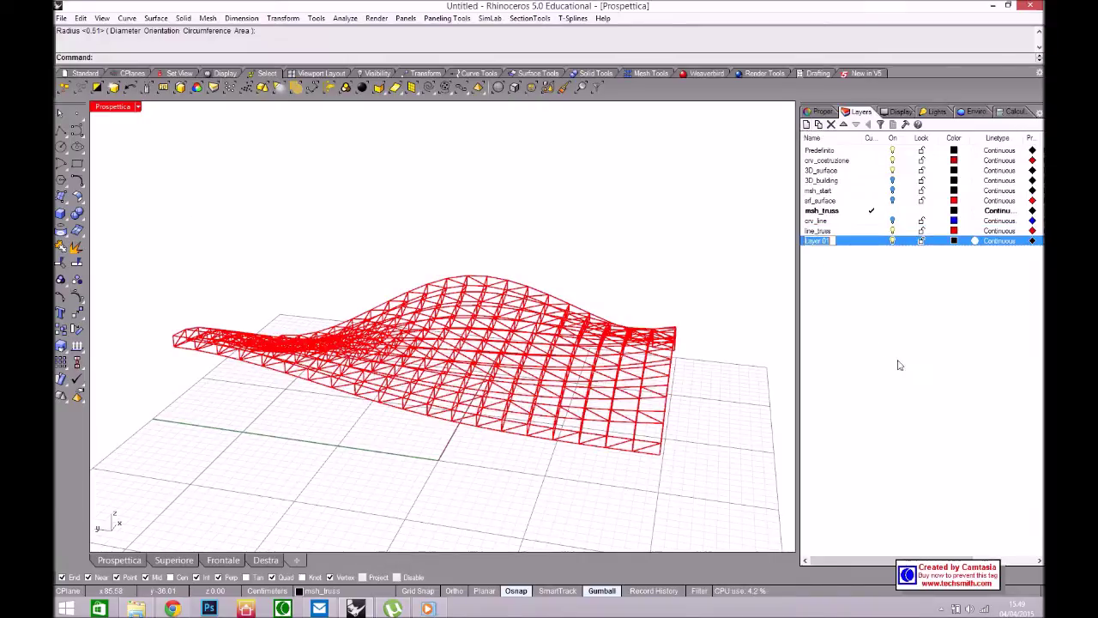
text(3D_Truss)
key(Return)
right_drag(743, 398, 694, 380)
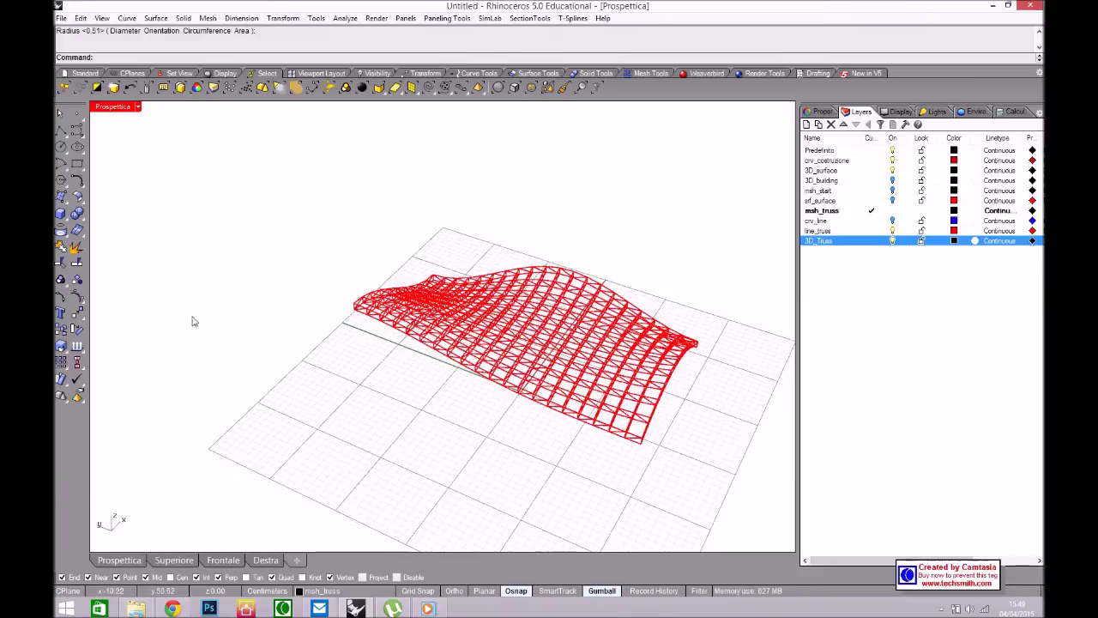
click(592, 73)
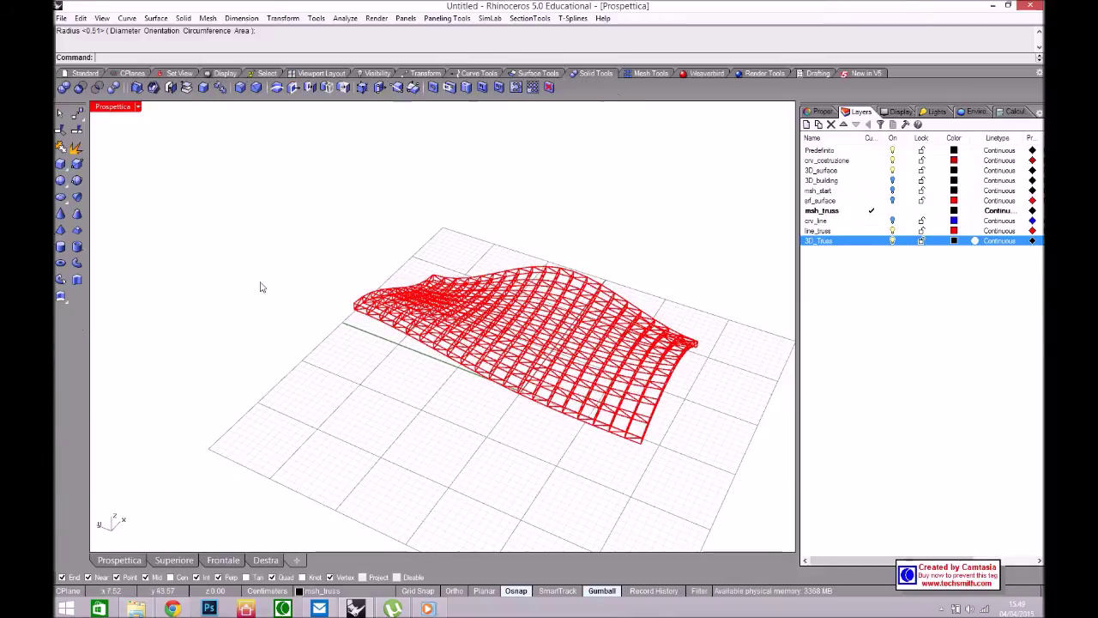
Start Pipe in Multiple mode and window-select the entire red truss
click(60, 284)
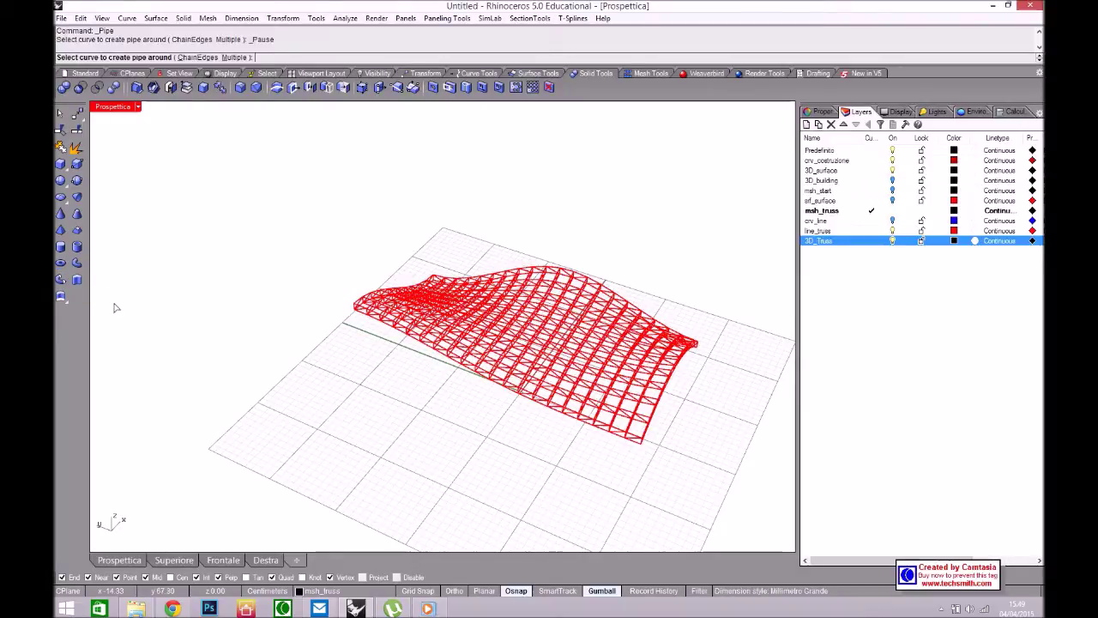
click(235, 58)
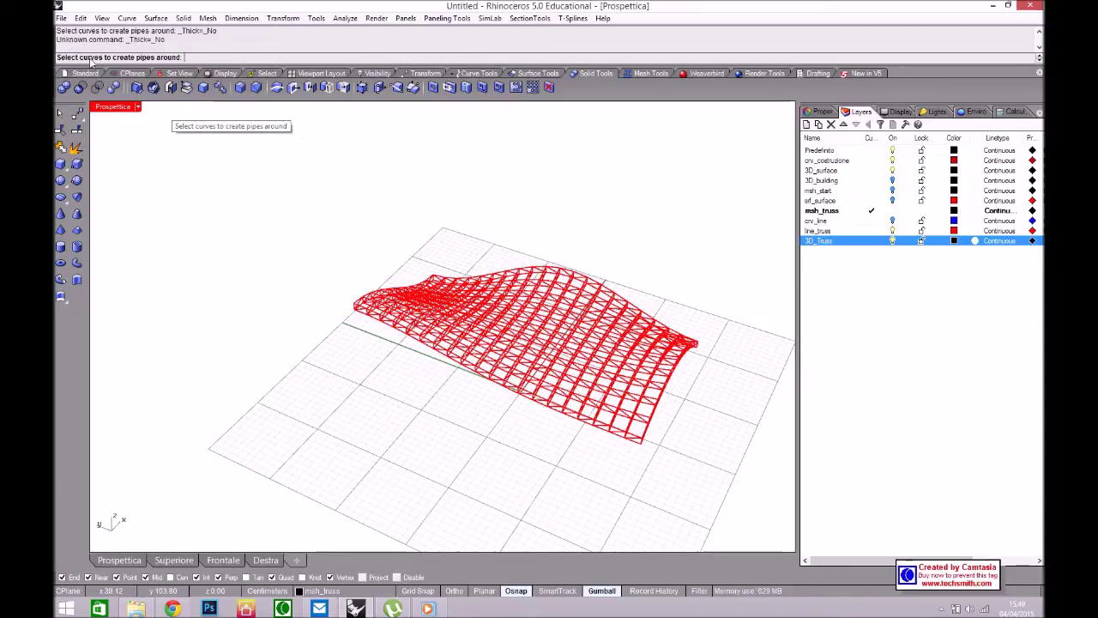
click(383, 259)
drag(383, 259, 747, 475)
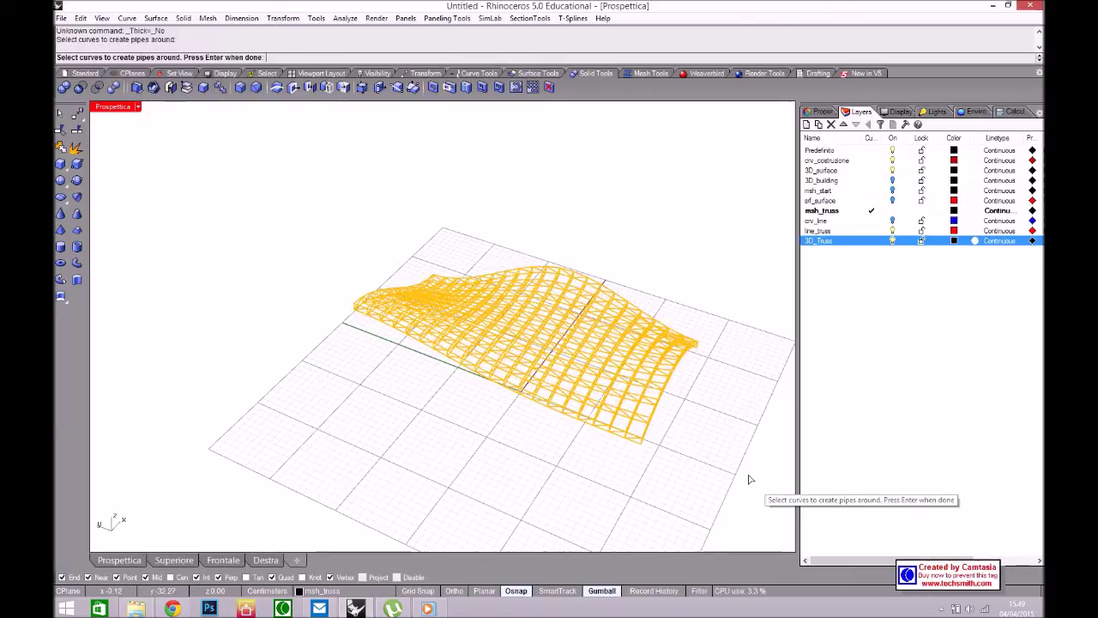
Confirm the selected truss curves and build pipes with a 0.04 radius
key(Return)
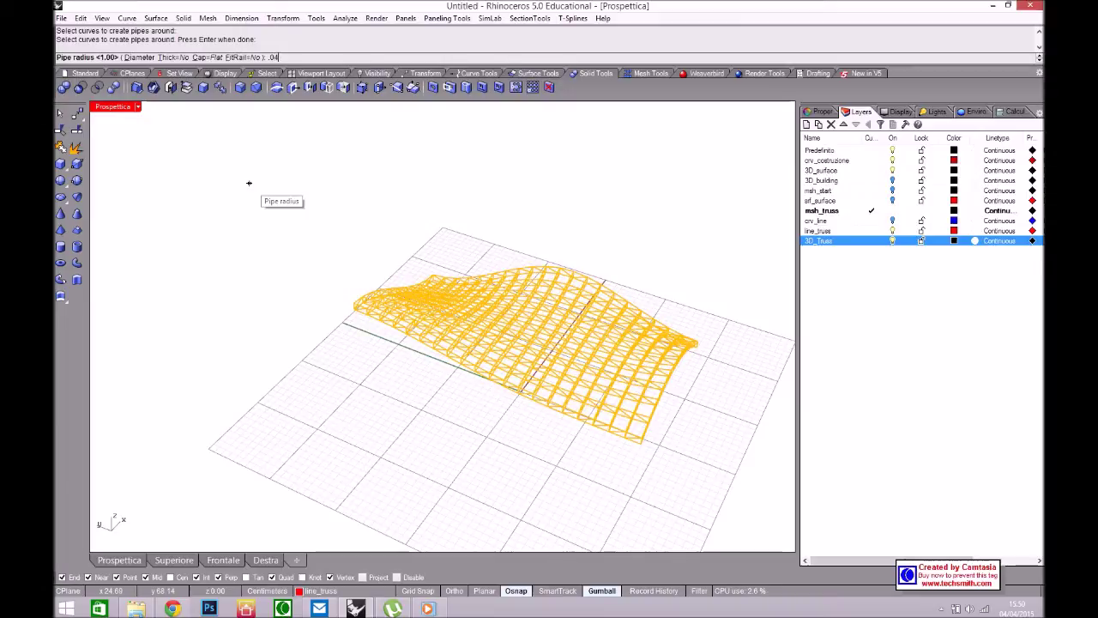
key(Return)
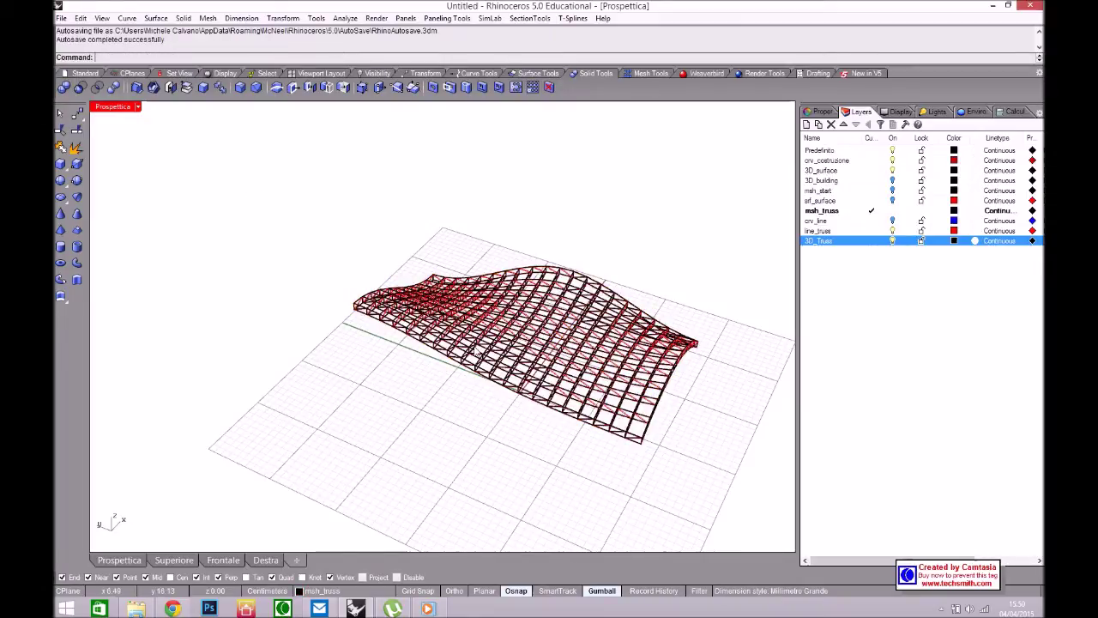
Zoom and orbit the Perspective view to inspect the shaded pipe truss up close
scroll(646, 438, up, 3)
scroll(645, 438, up, 3)
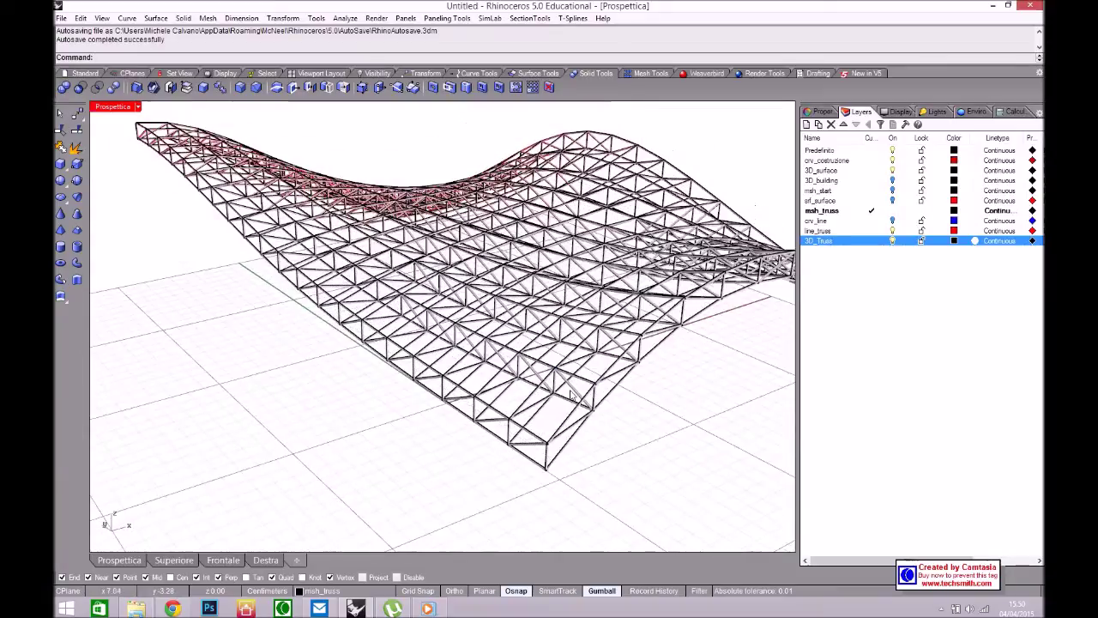
mouse_move(571, 392)
right_down()
mouse_move(557, 408)
mouse_move(506, 360)
mouse_move(566, 346)
mouse_move(489, 334)
mouse_move(603, 346)
right_up()
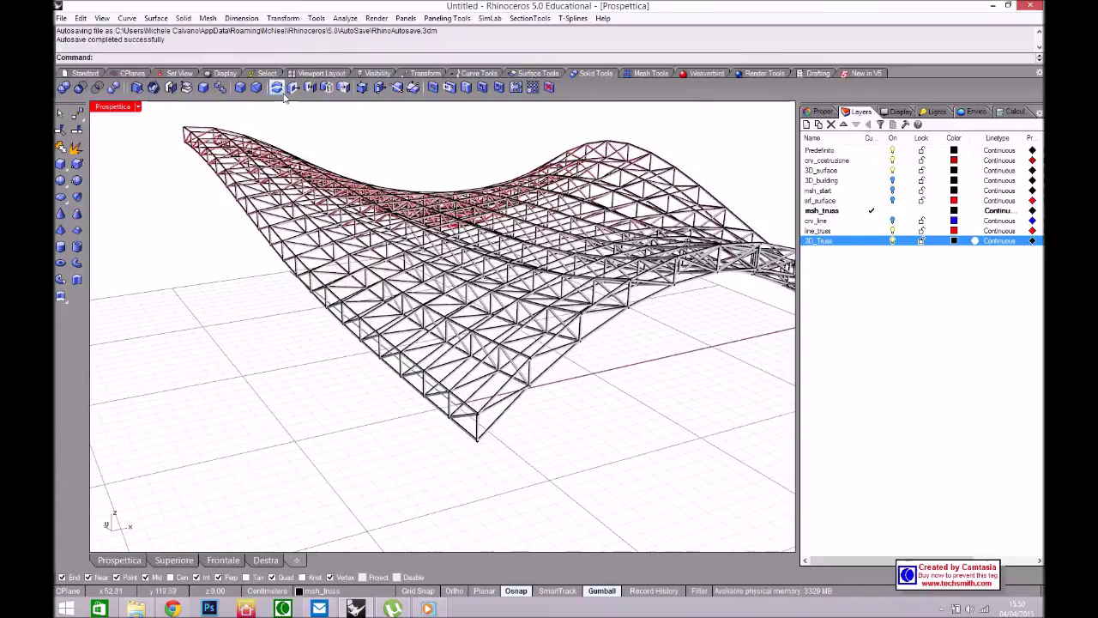
scroll(534, 230, down, 5)
scroll(533, 230, up, 5)
right_drag(612, 232, 501, 292)
Select all 1521 closed pipe solids with Select Closed Polysurfaces
scroll(501, 291, up, 5)
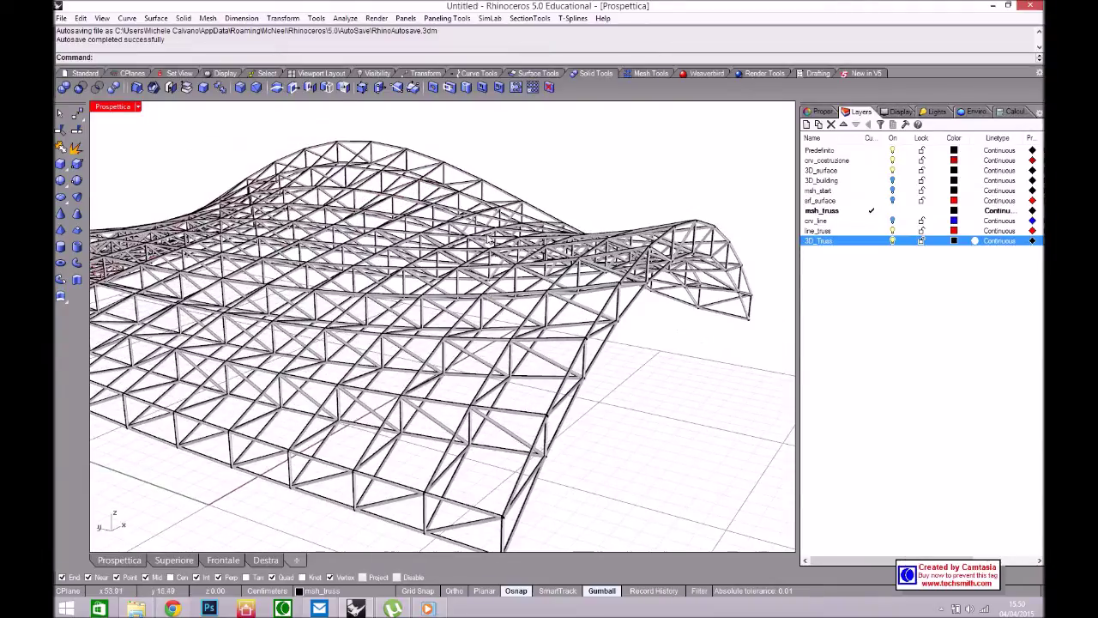
click(580, 314)
right_drag(580, 314, 620, 209)
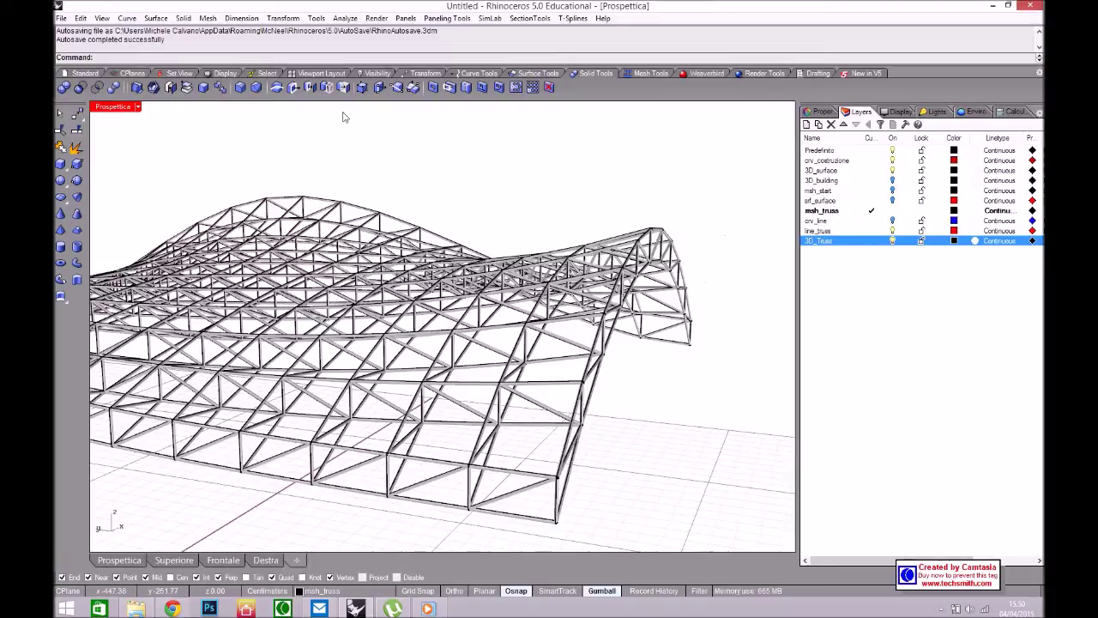
click(267, 73)
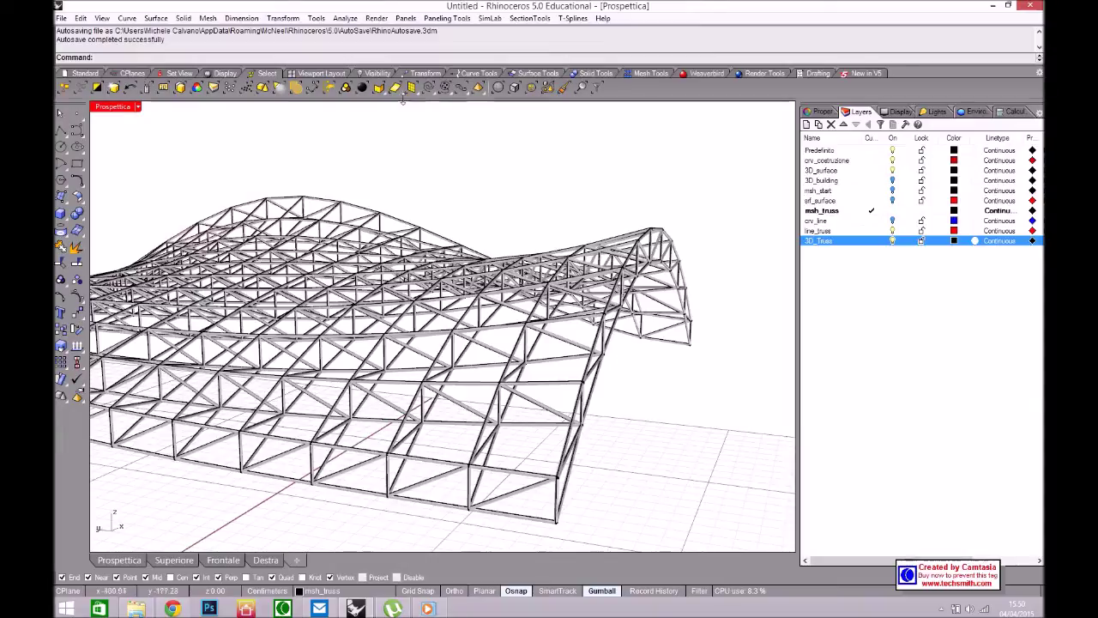
click(380, 89)
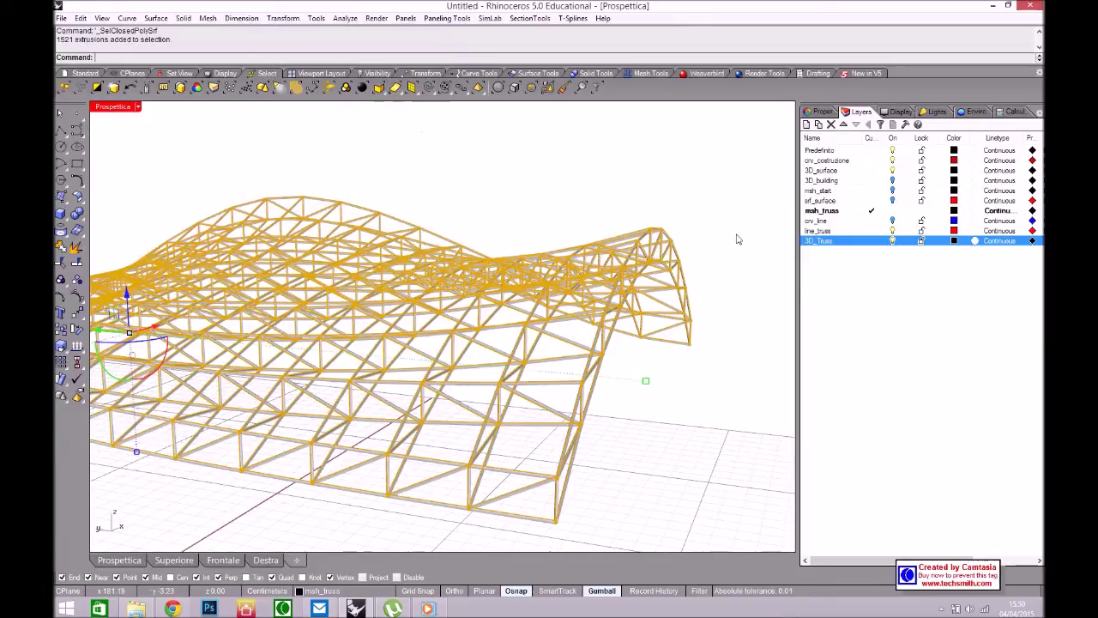
Move the 1521 selected pipes onto the 3D_Truss layer, then deselect them
right_click(847, 241)
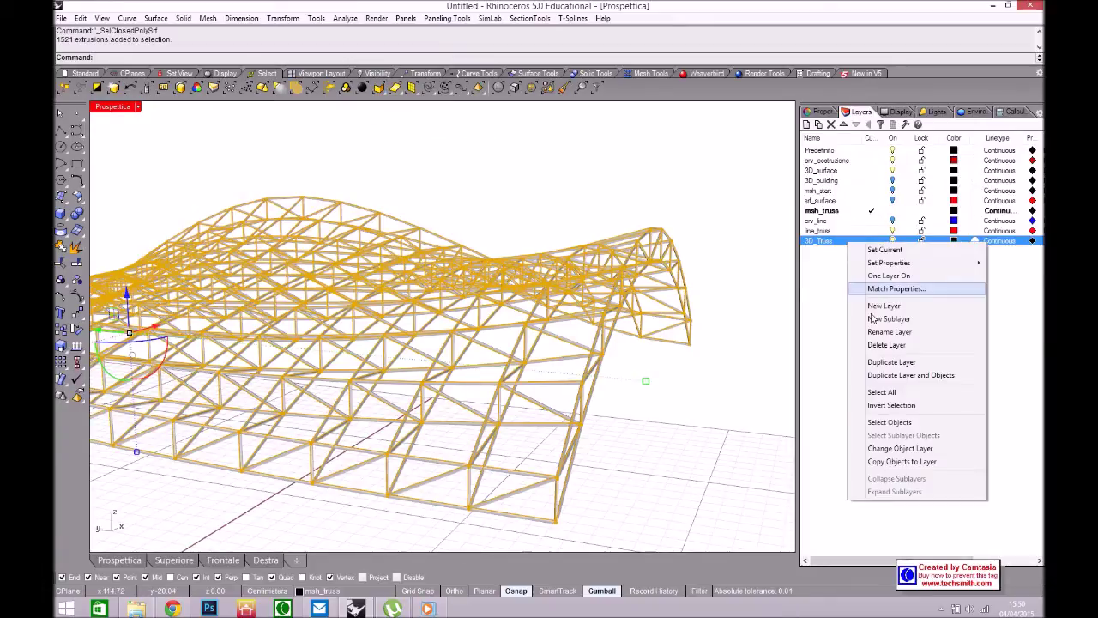
click(896, 448)
click(745, 389)
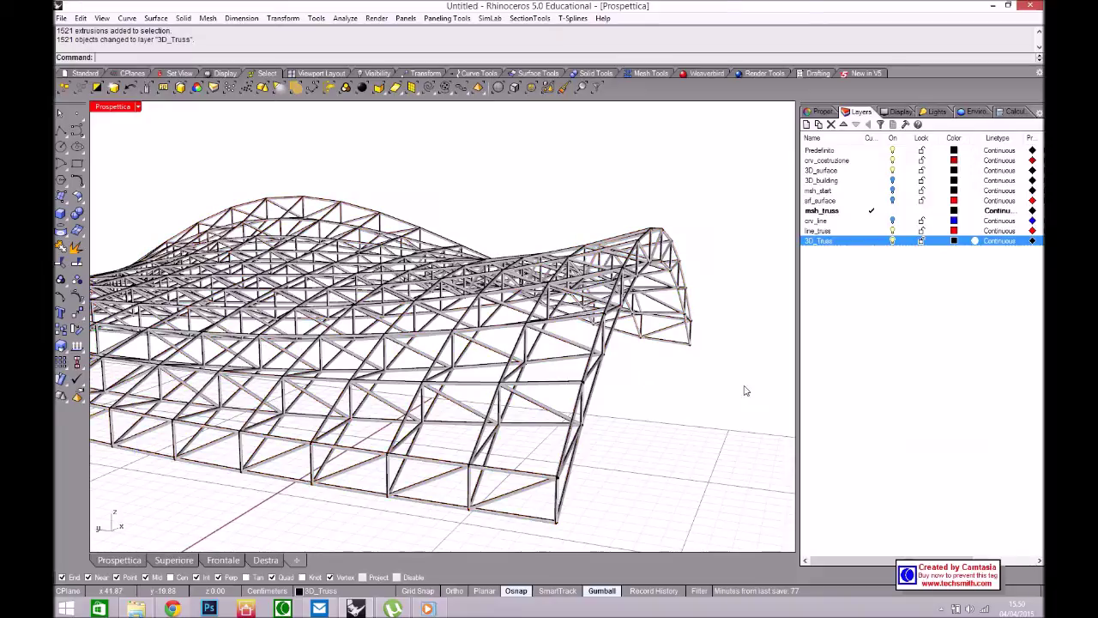
right_drag(699, 344, 626, 343)
scroll(608, 341, up, 5)
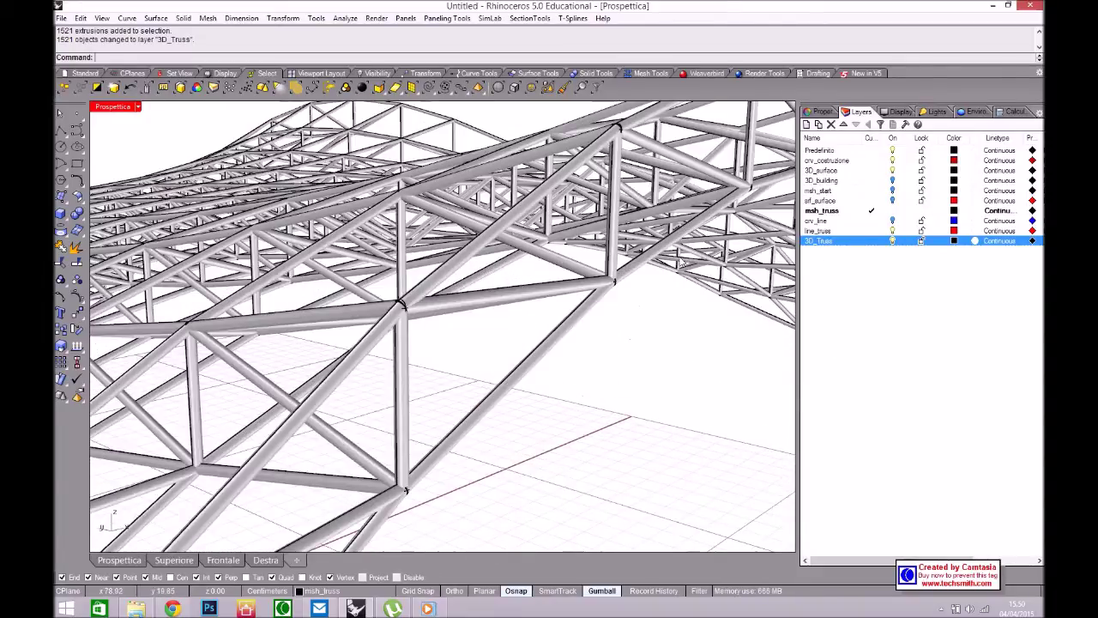
Set the Perspective view to Wireframe and turn off the line_truss layer
click(137, 107)
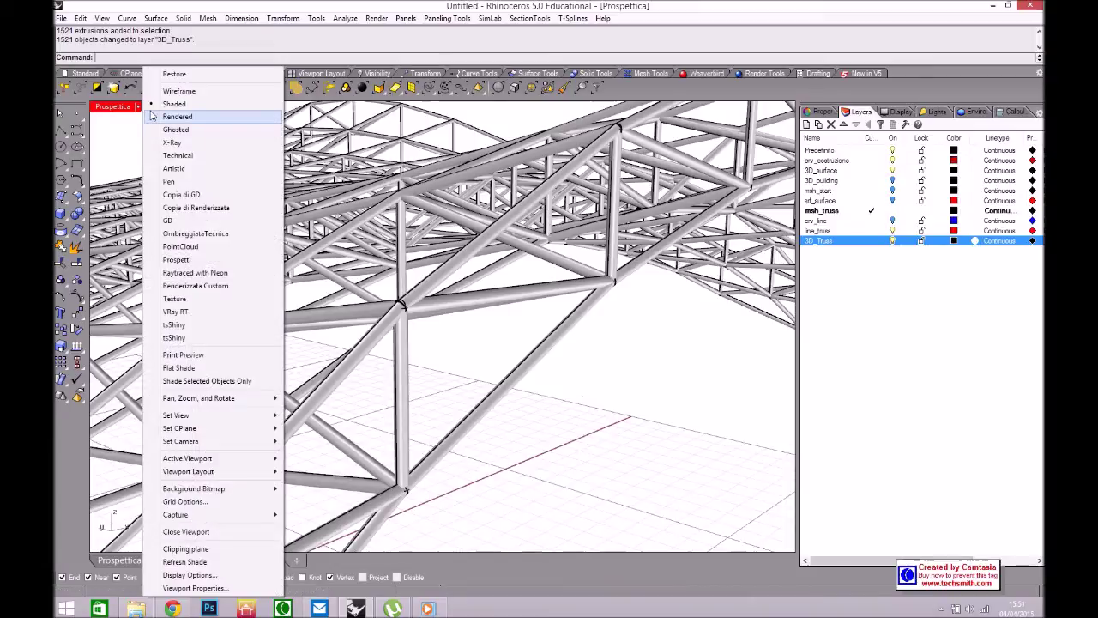
click(182, 91)
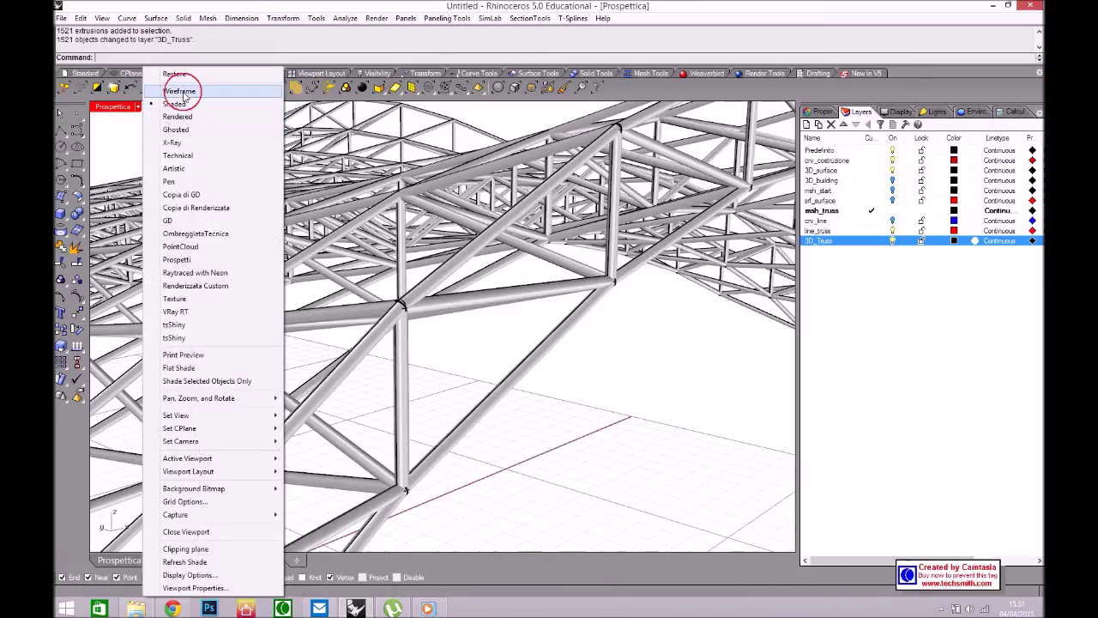
scroll(601, 287, up, 6)
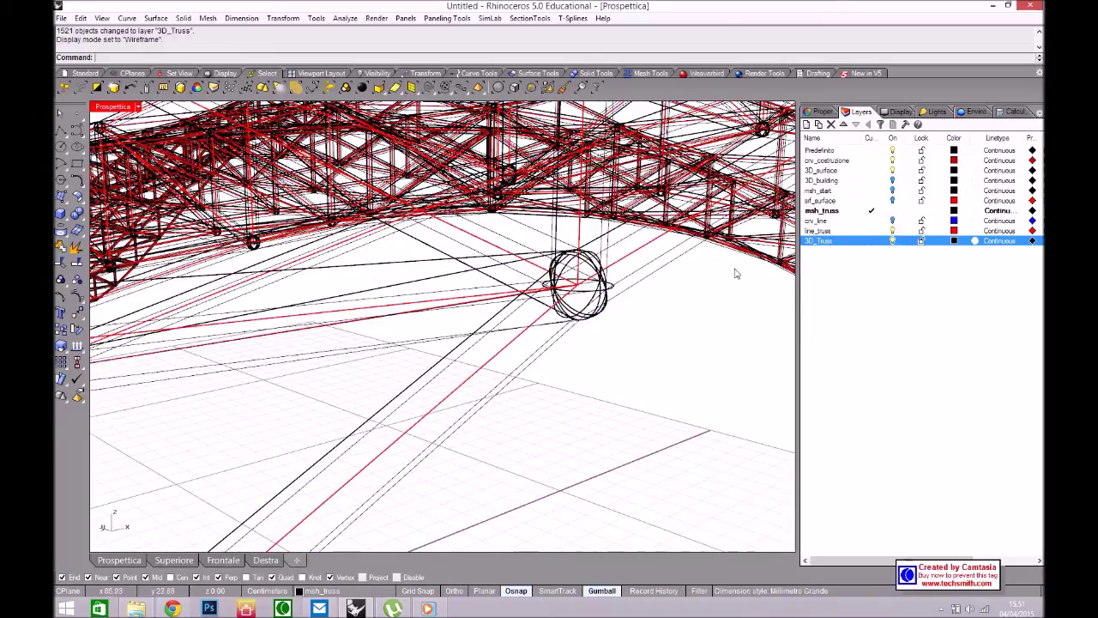
click(893, 231)
right_drag(703, 307, 530, 267)
scroll(531, 268, down, 3)
scroll(528, 300, up, 5)
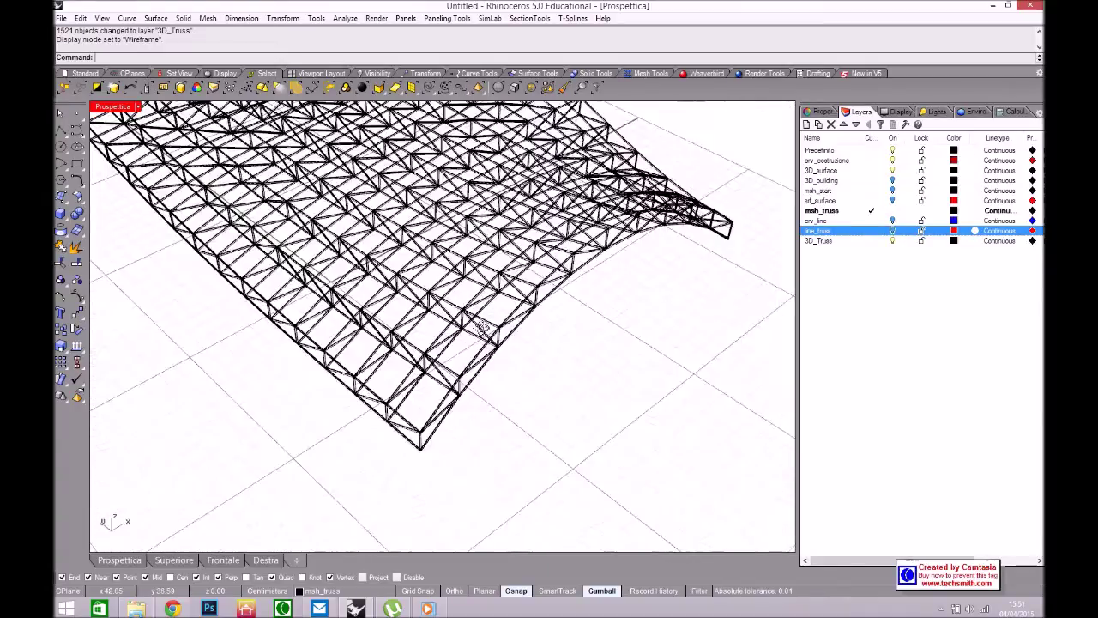
right_drag(525, 335, 553, 310)
Return the Perspective view to Shaded display to see the black pipe truss
click(136, 107)
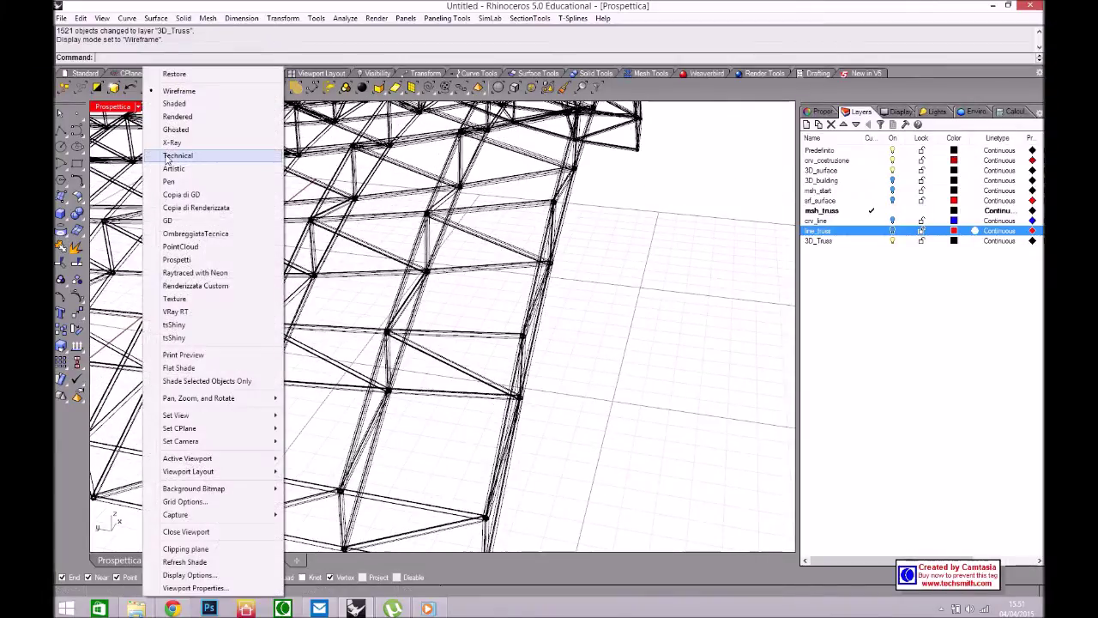
click(184, 100)
scroll(503, 309, down, 10)
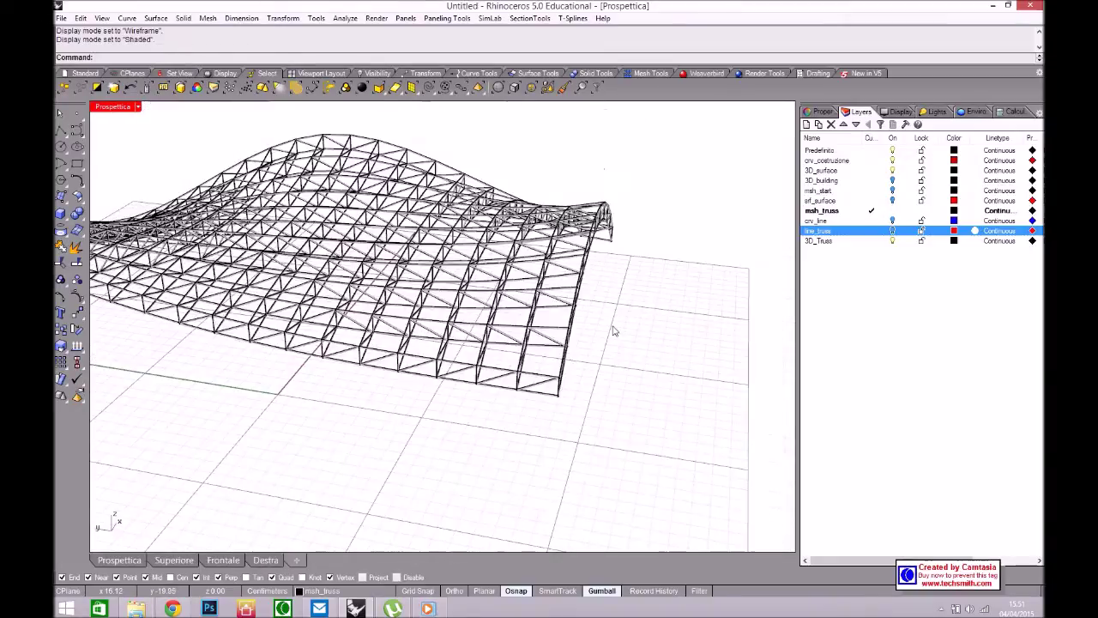
right_drag(336, 285, 571, 307)
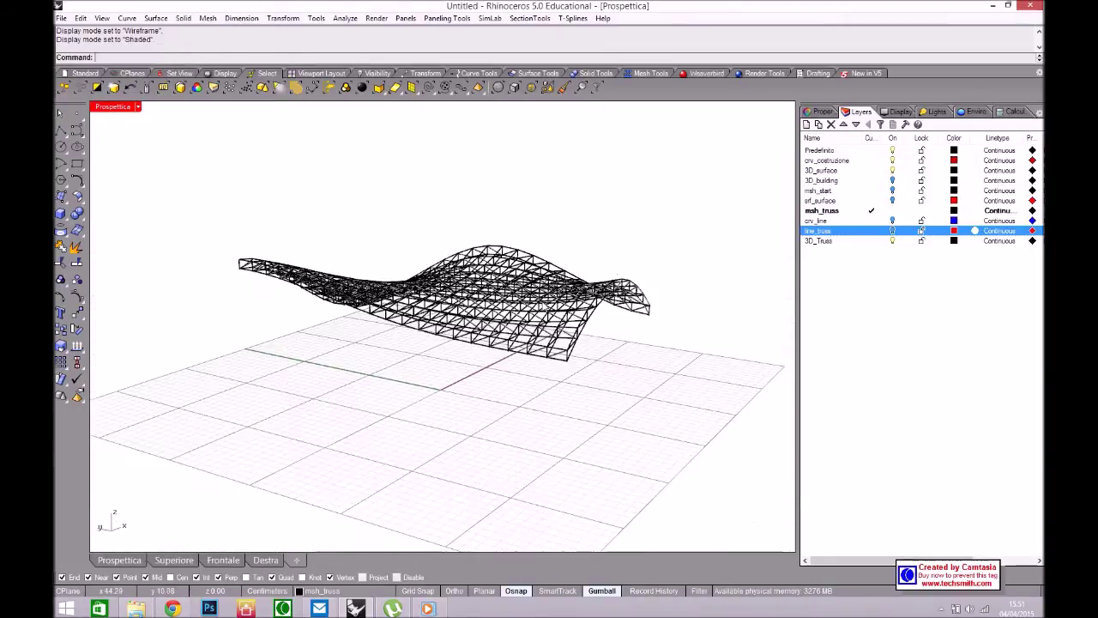
Orbit around the pipe truss from several angles, testing a selection and clearing it
right_drag(386, 283, 614, 281)
scroll(568, 318, up, 3)
right_drag(569, 319, 593, 273)
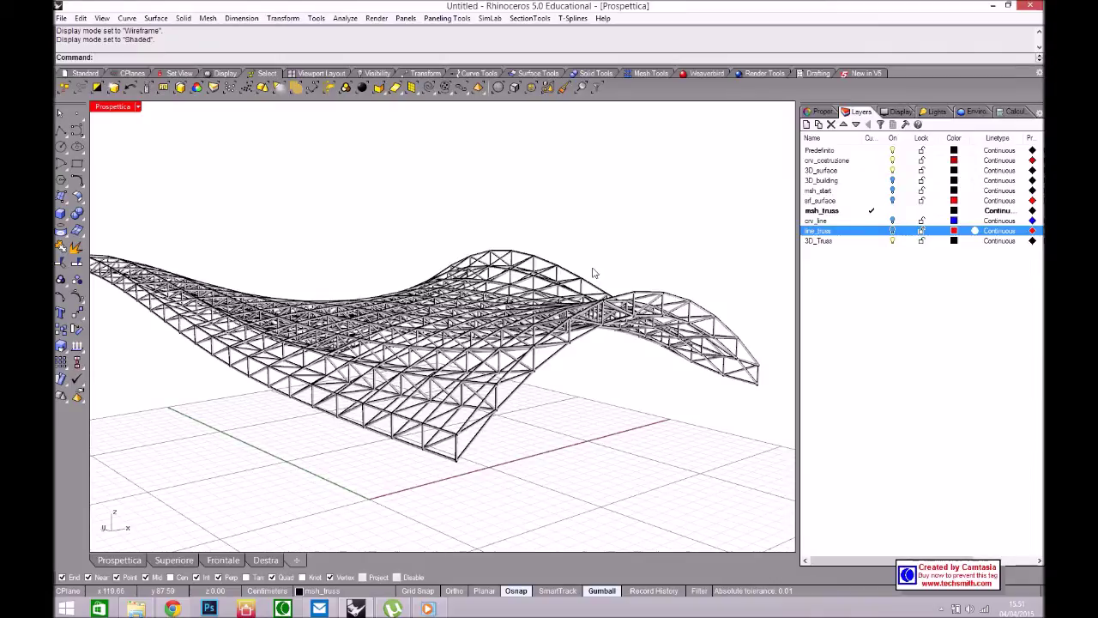
right_drag(671, 265, 733, 331)
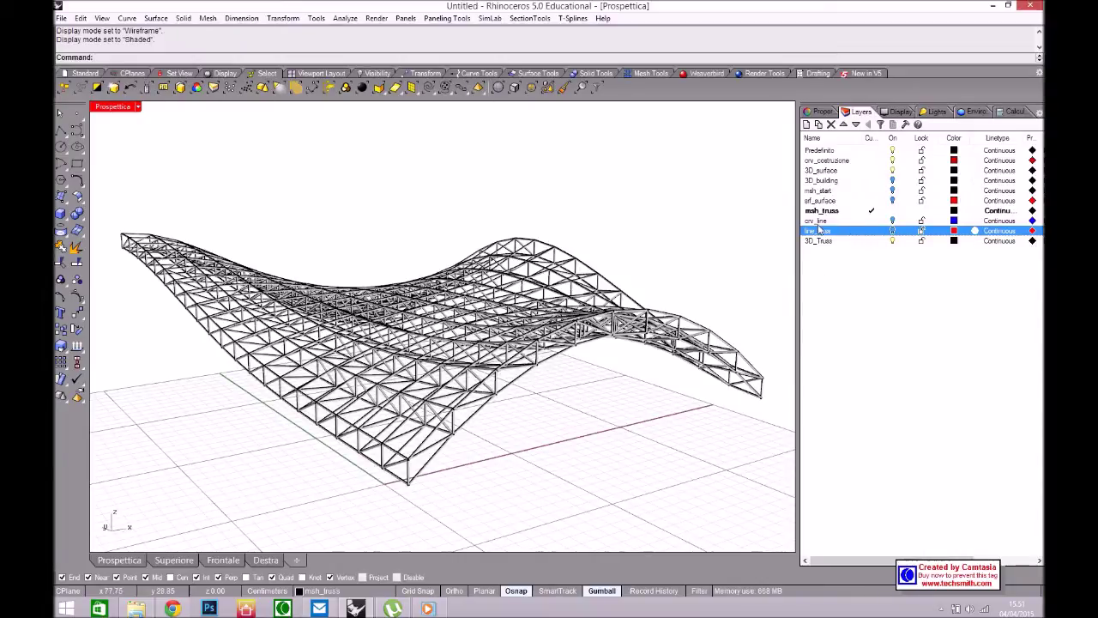
right_drag(617, 355, 393, 445)
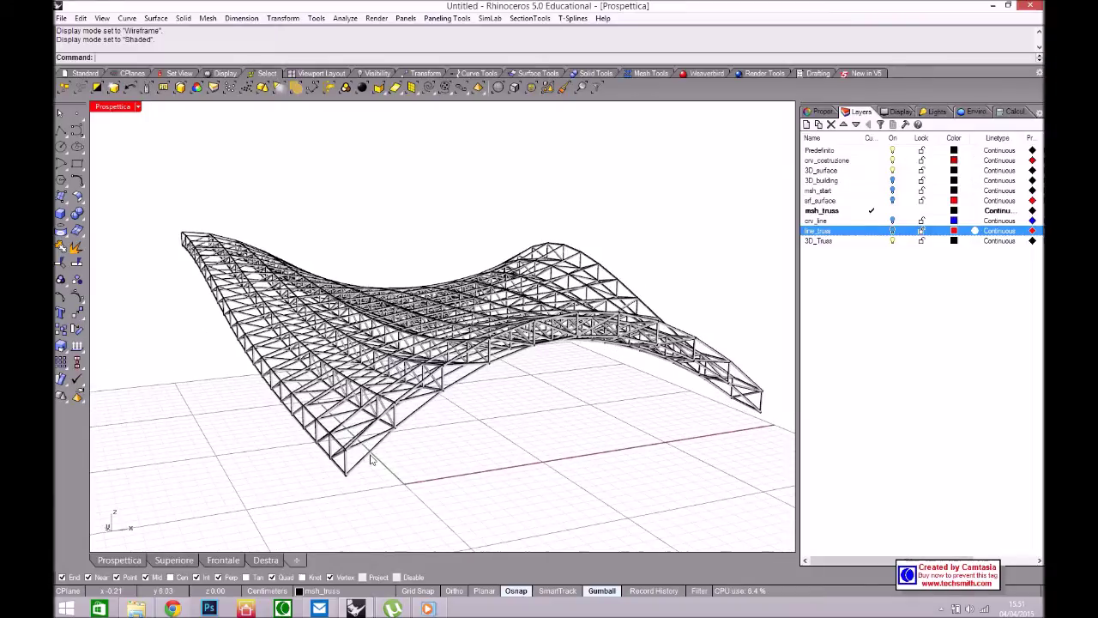
right_drag(371, 459, 283, 246)
drag(285, 260, 309, 263)
scroll(292, 403, up, 6)
click(294, 404)
scroll(288, 438, down, 3)
scroll(288, 438, down, 4)
click(363, 431)
right_drag(363, 432, 160, 308)
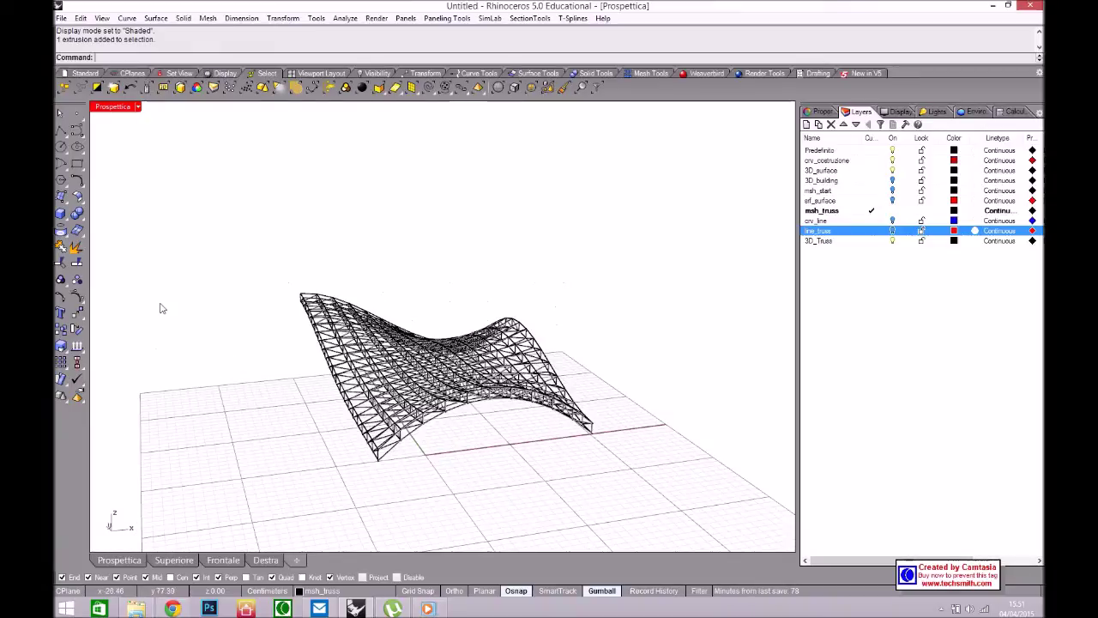
Group the window-selected 1521 truss pipes into one object, then deselect
click(60, 283)
drag(248, 257, 650, 441)
right_click(650, 446)
scroll(574, 453, up, 6)
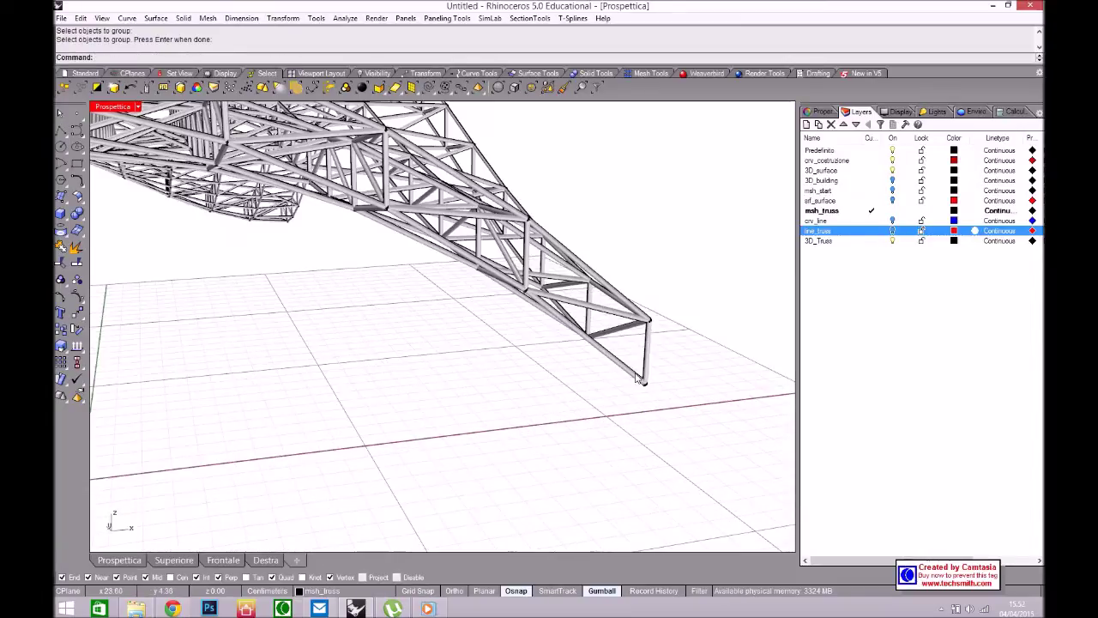
scroll(684, 392, down, 8)
right_drag(684, 393, 694, 290)
key(Escape)
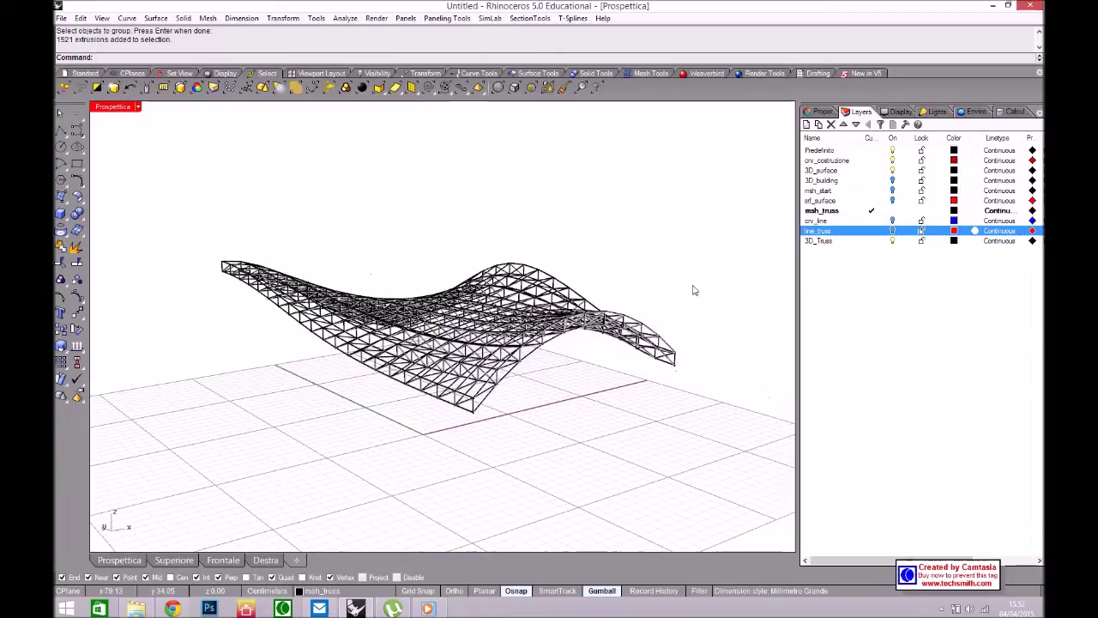
Turn on the msh_slat layer and pick the truss group beneath the gray roof panels
click(893, 190)
right_drag(670, 313, 554, 419)
scroll(555, 417, up, 3)
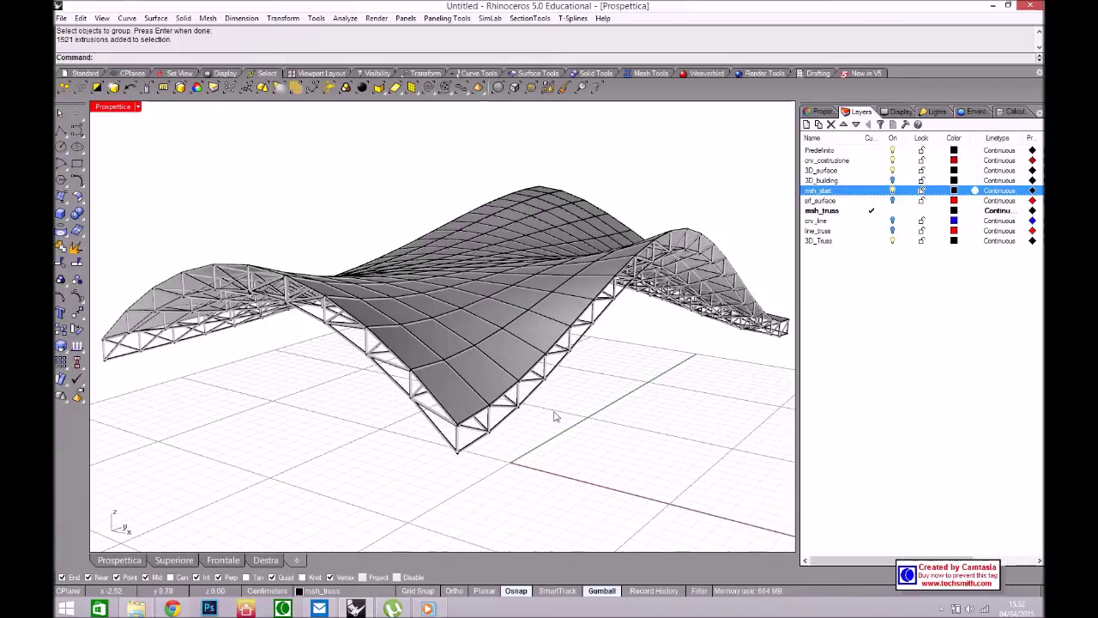
scroll(468, 397, up, 5)
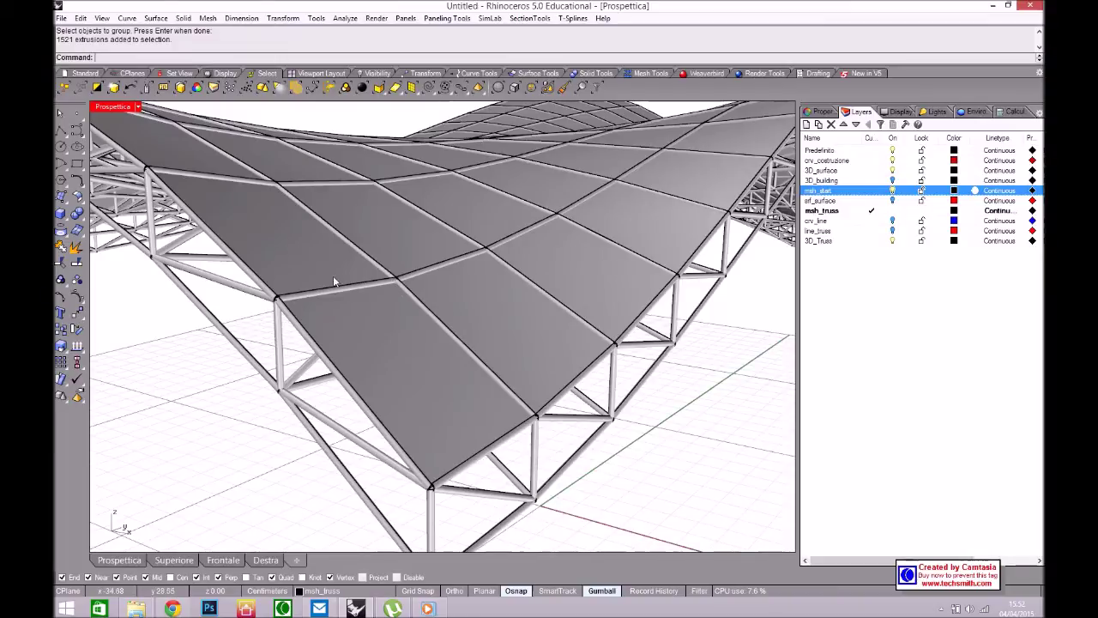
click(529, 453)
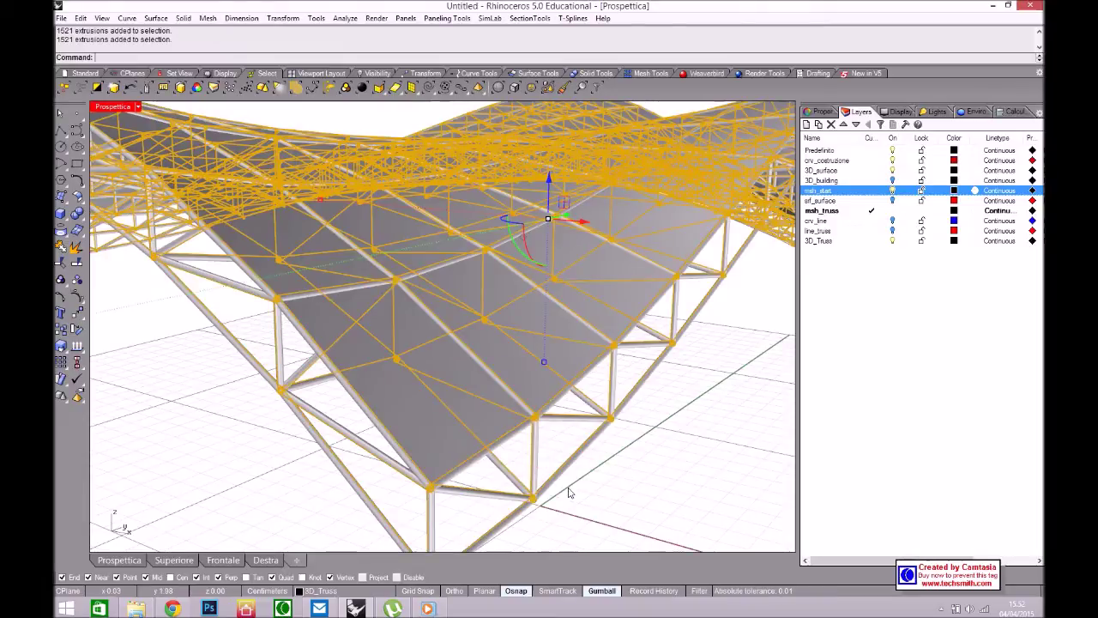
mouse_move(523, 459)
right_down()
mouse_move(490, 449)
mouse_move(517, 446)
right_up()
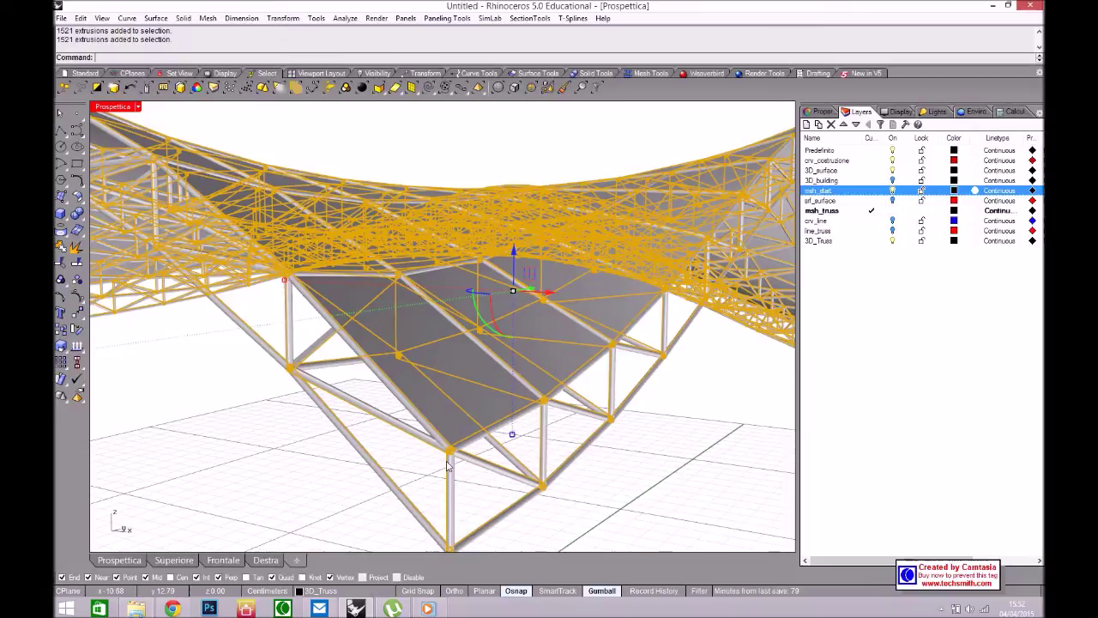
scroll(446, 462, up, 2)
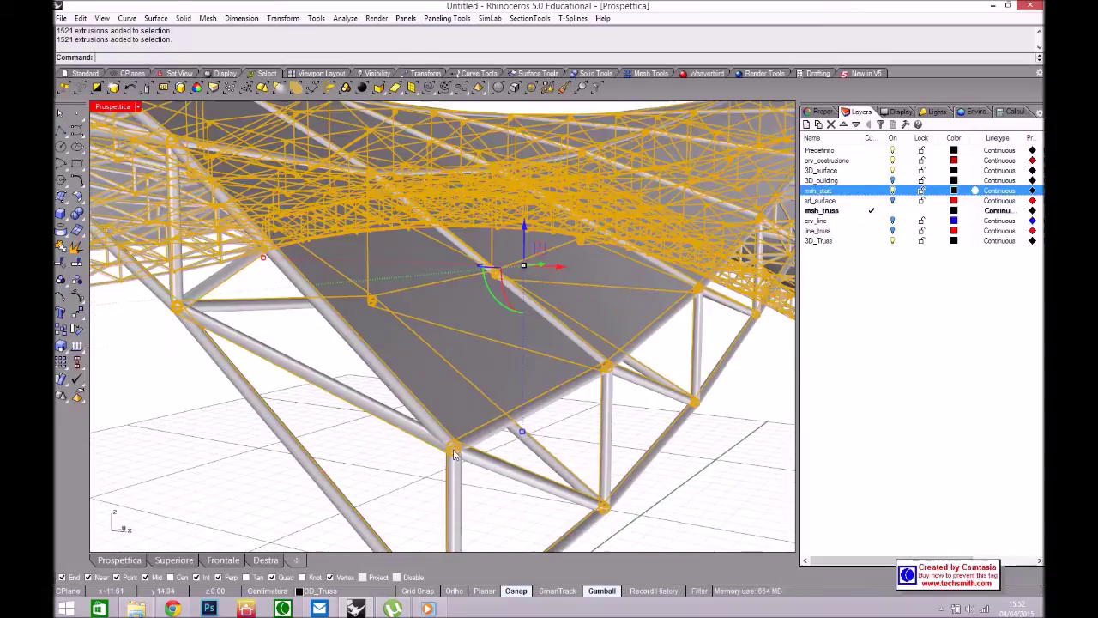
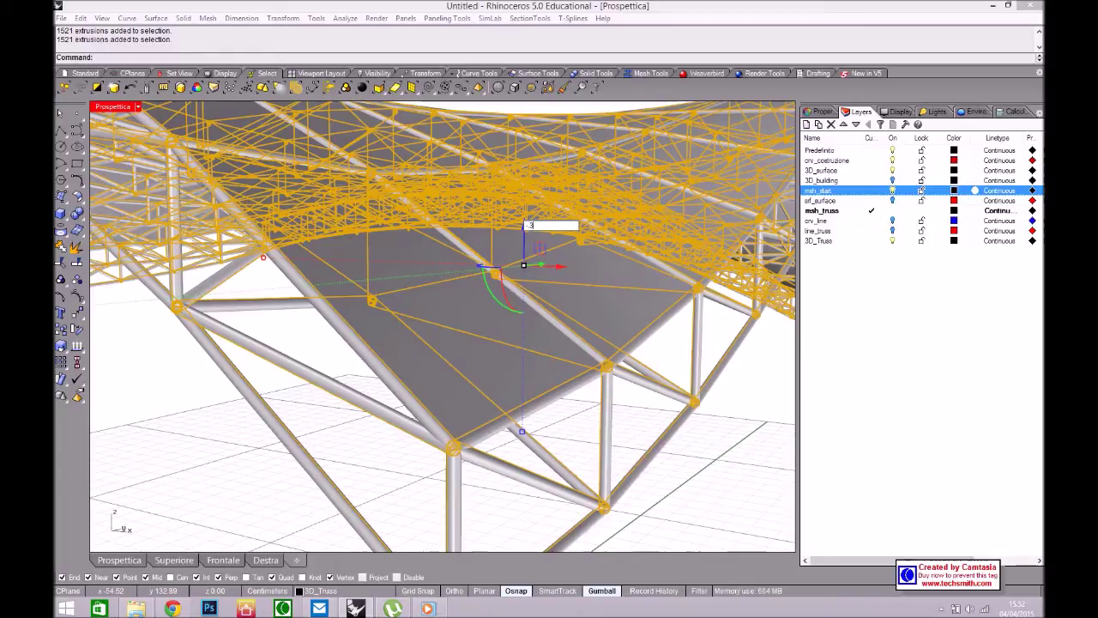
Move the truss -3 units below the roof surface, deselect it, and view the whole roof
key(Return)
key(Escape)
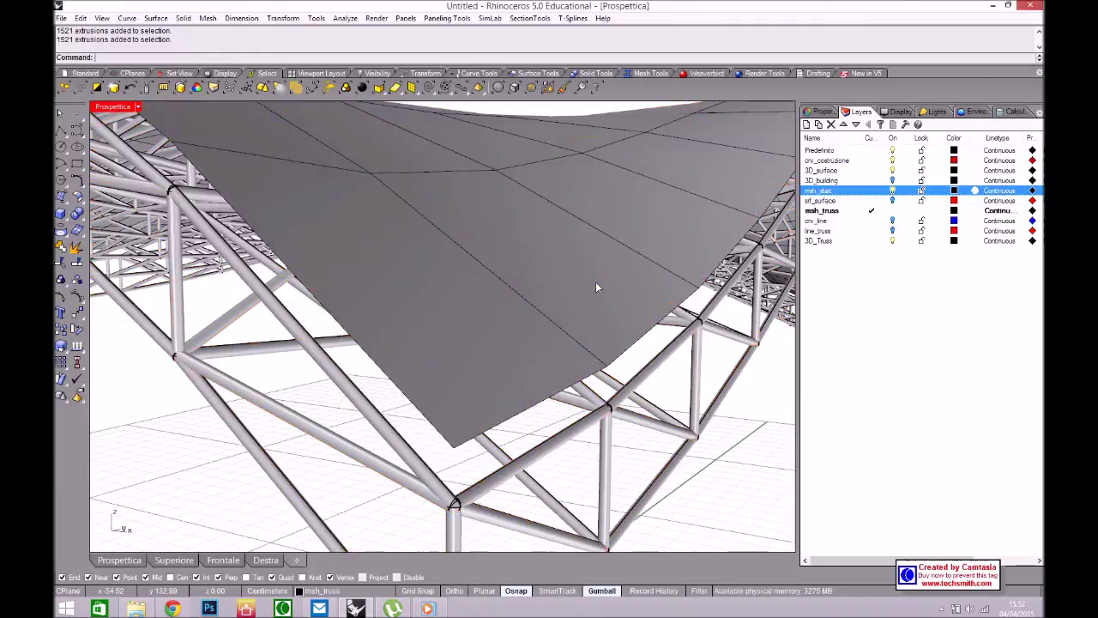
scroll(580, 288, down, 10)
right_drag(560, 286, 598, 299)
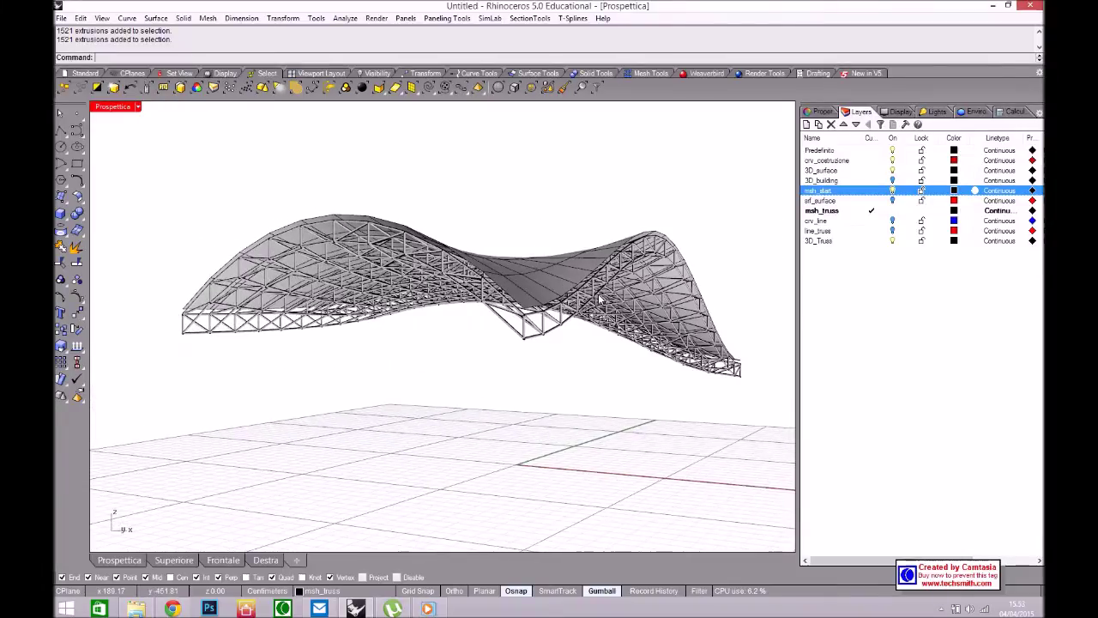
scroll(775, 338, up, 4)
right_drag(726, 370, 759, 350)
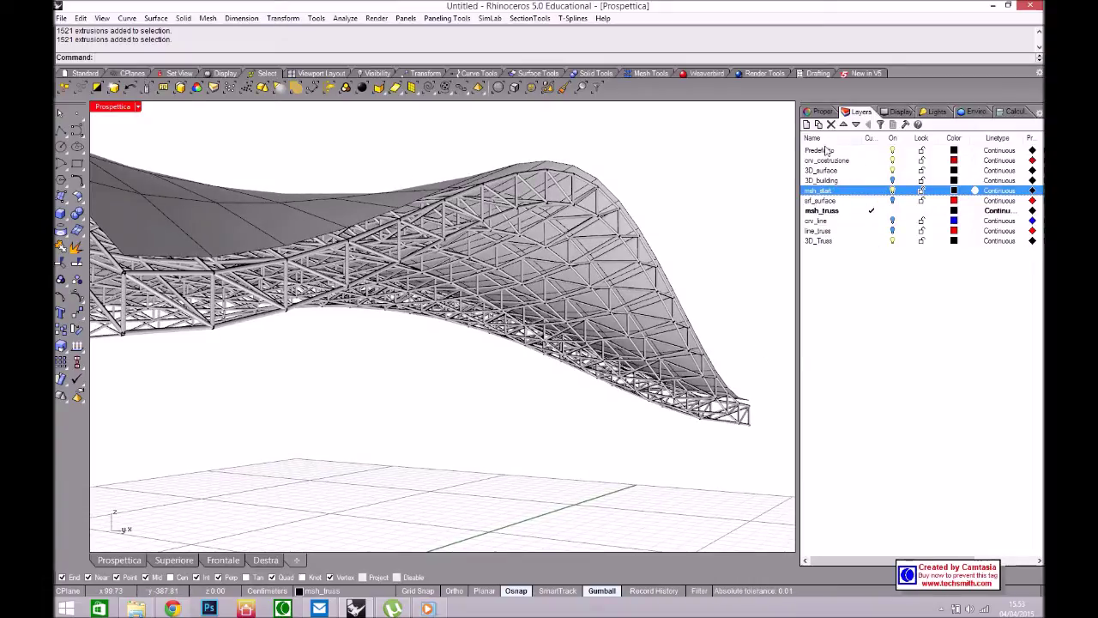
Turn on the 3D_building layer and inspect how the roof and truss sit over the buildings
click(892, 180)
right_drag(515, 284, 571, 286)
scroll(367, 305, down, 5)
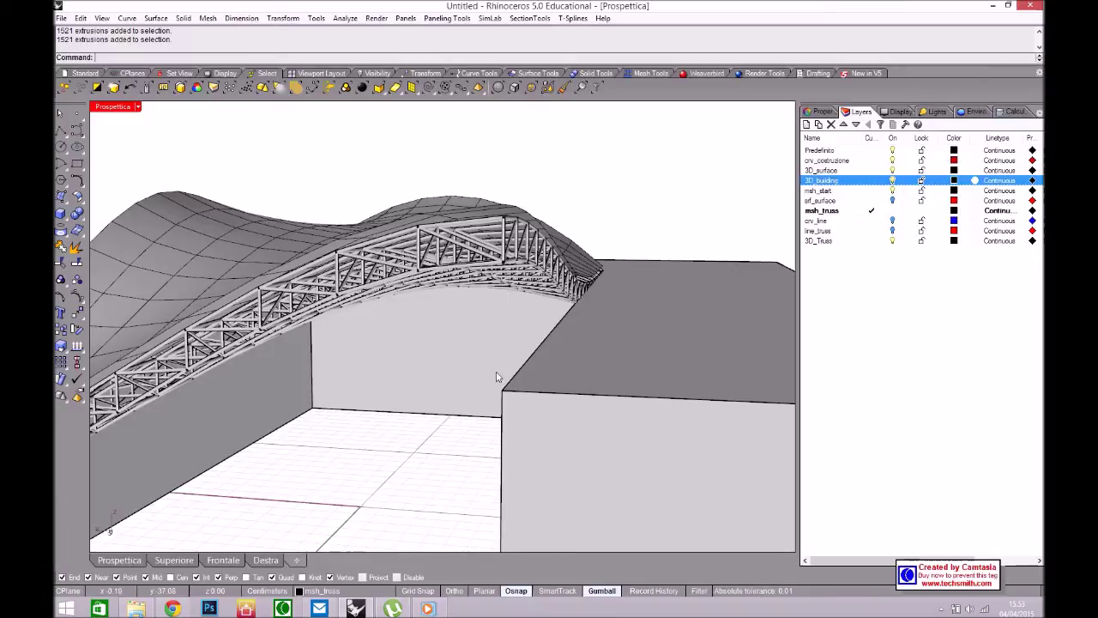
right_drag(548, 313, 520, 300)
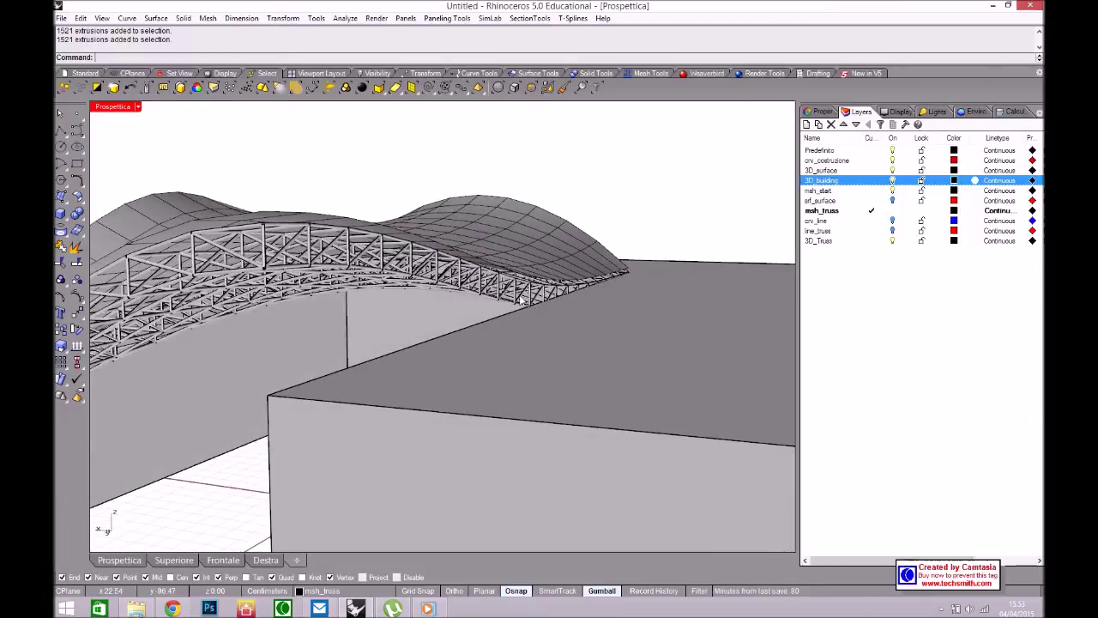
right_drag(294, 381, 380, 350)
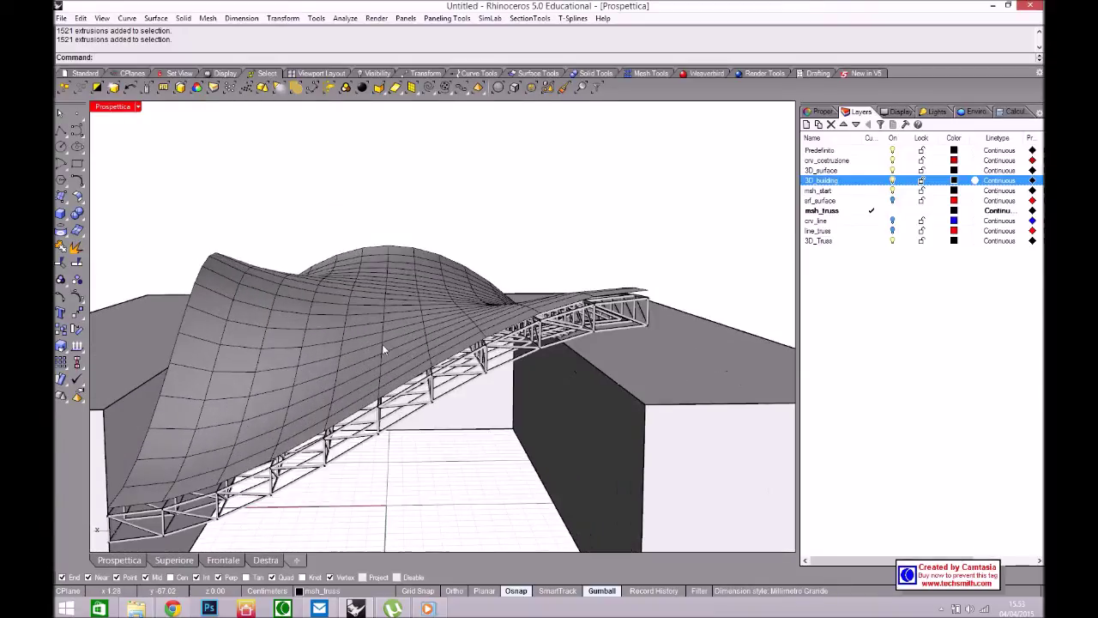
mouse_move(429, 328)
right_down()
mouse_move(412, 394)
mouse_move(444, 336)
right_up()
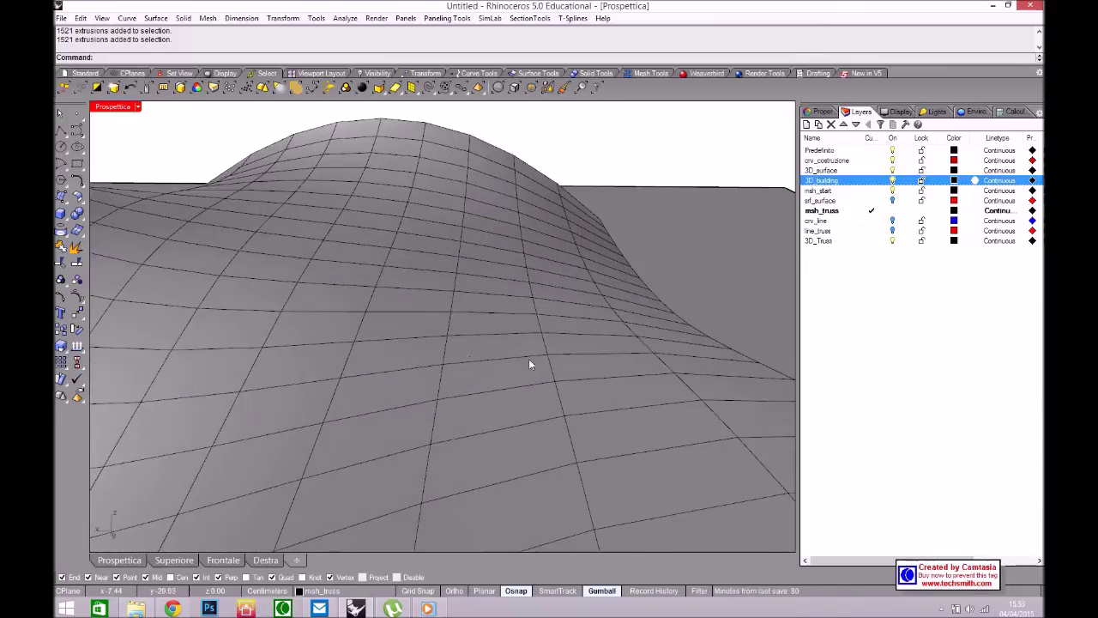
click(565, 408)
scroll(556, 411, down, 5)
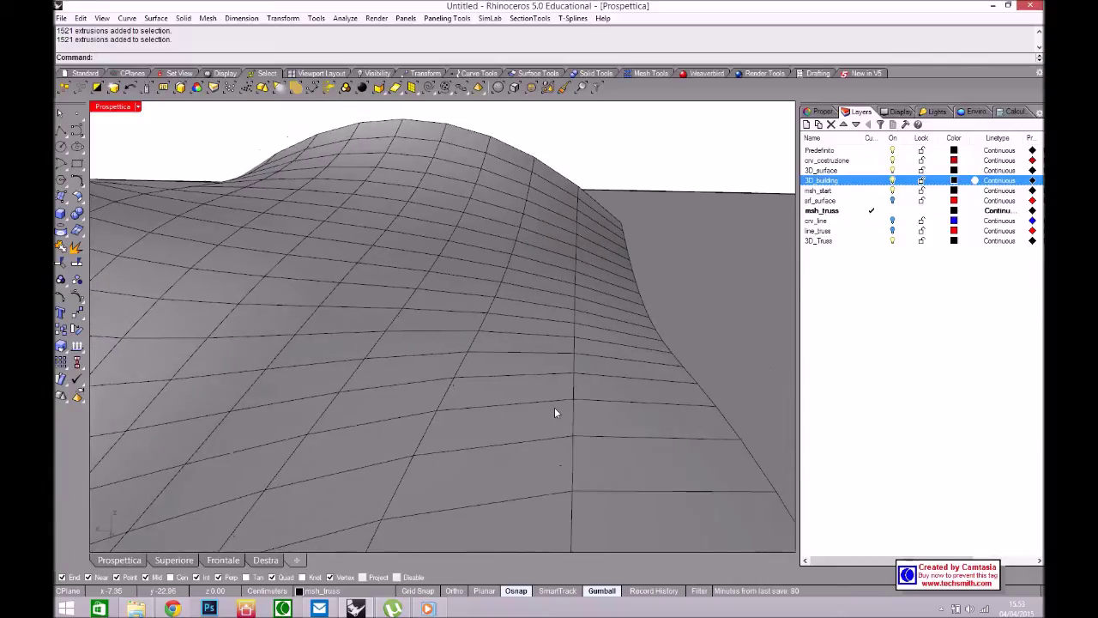
scroll(561, 431, up, 3)
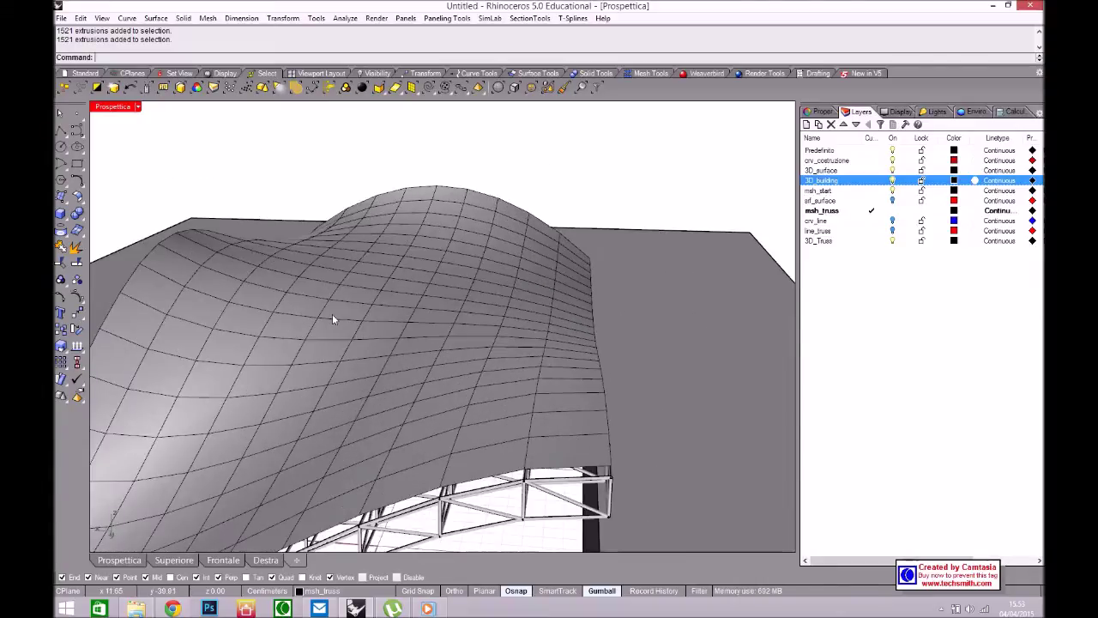
scroll(344, 355, up, 5)
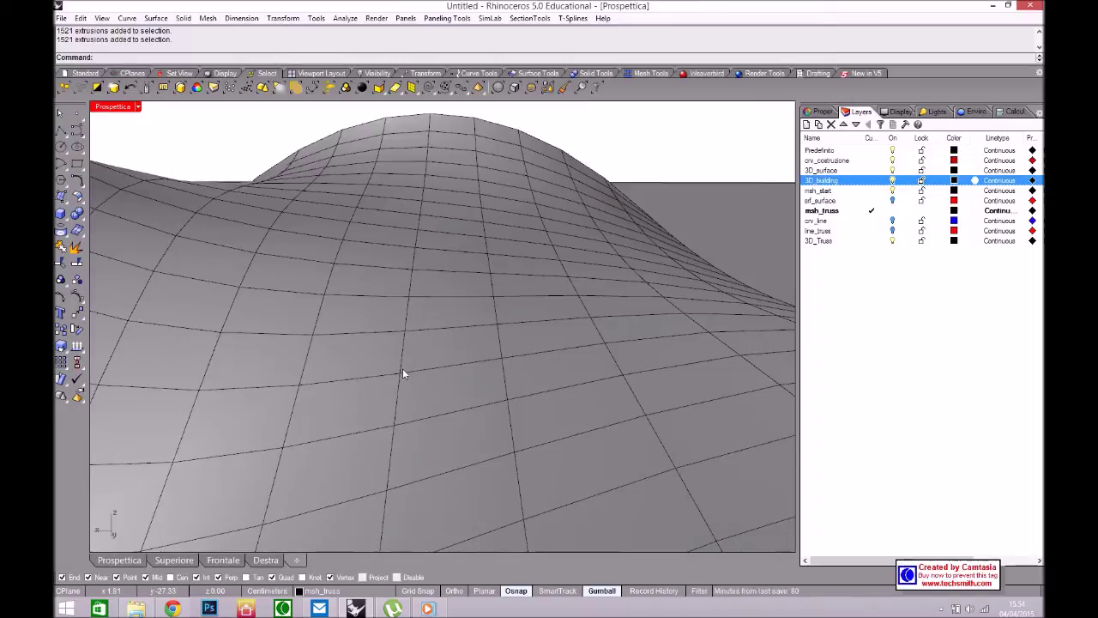
scroll(399, 369, down, 5)
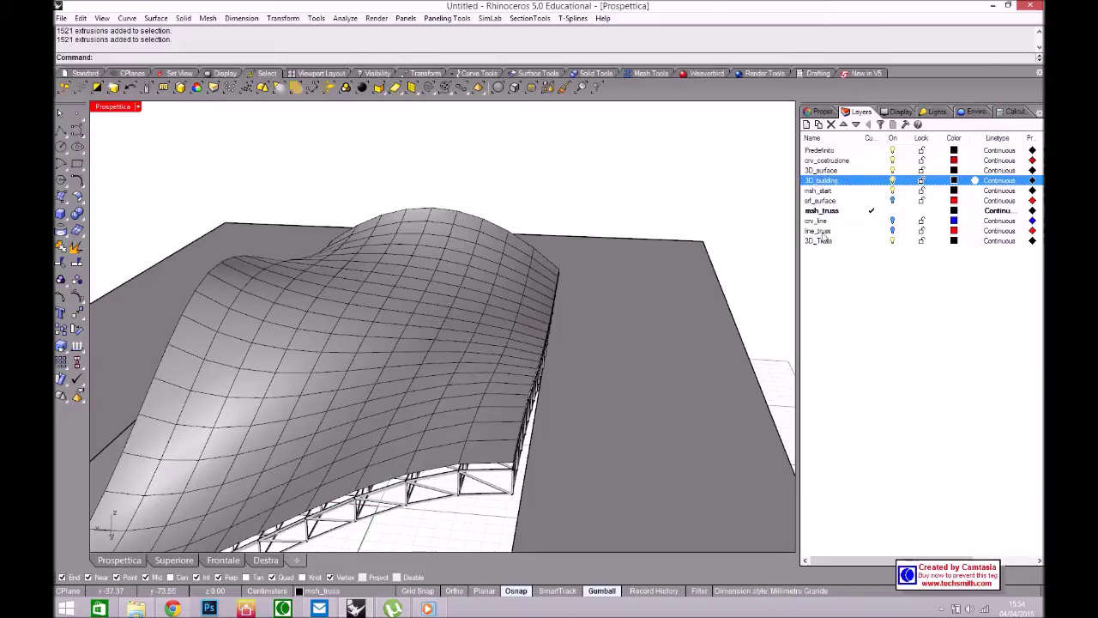
Hide the 3D_building and 3D_Truss layers so only the roof surface shows
click(893, 180)
right_drag(613, 400, 629, 385)
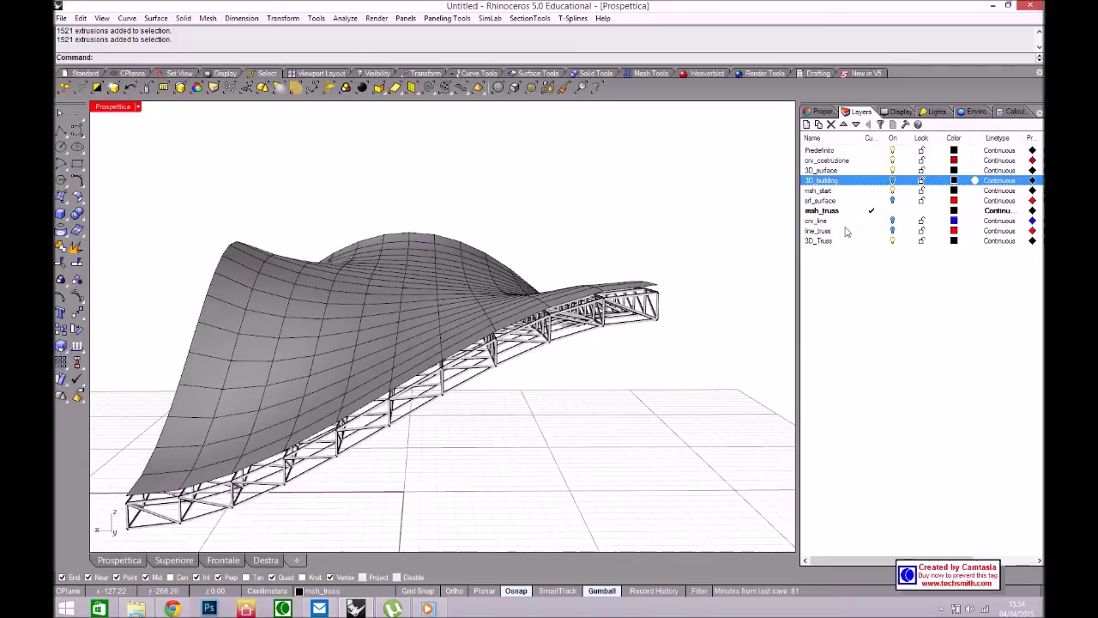
click(891, 241)
right_drag(658, 363, 493, 322)
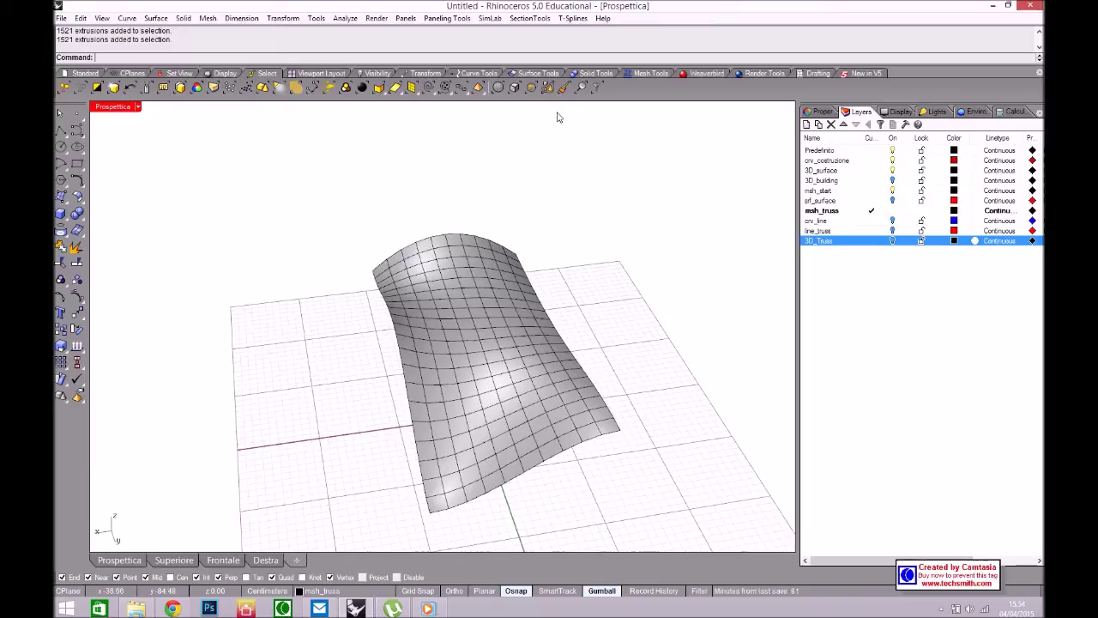
Orbit closer to the roof mesh and switch to the Mesh Tools toolbar
right_drag(591, 309, 528, 414)
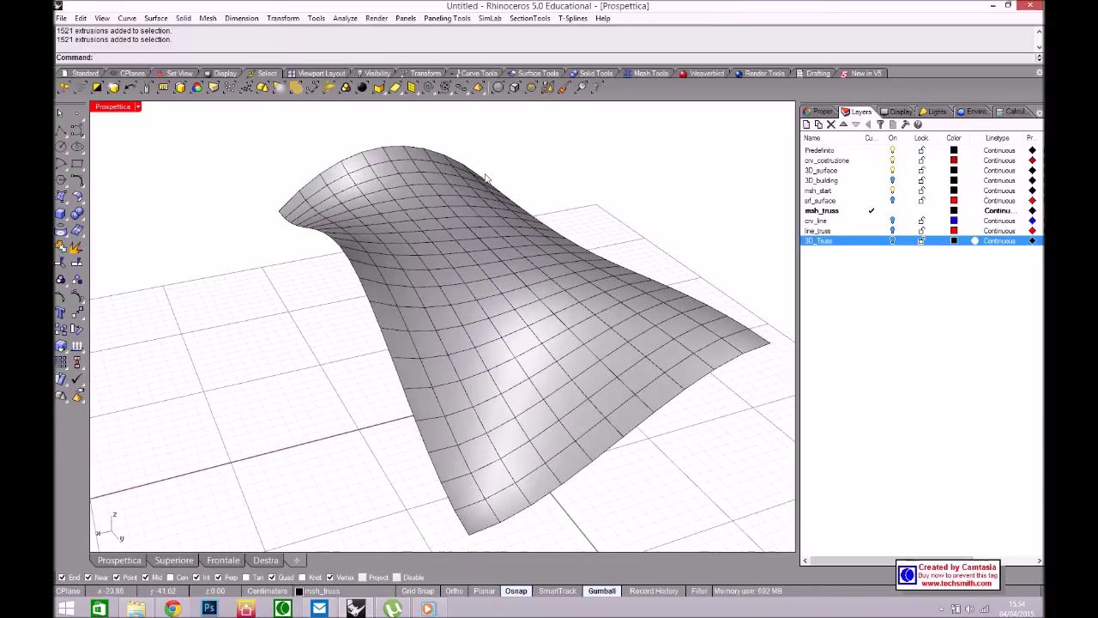
click(651, 74)
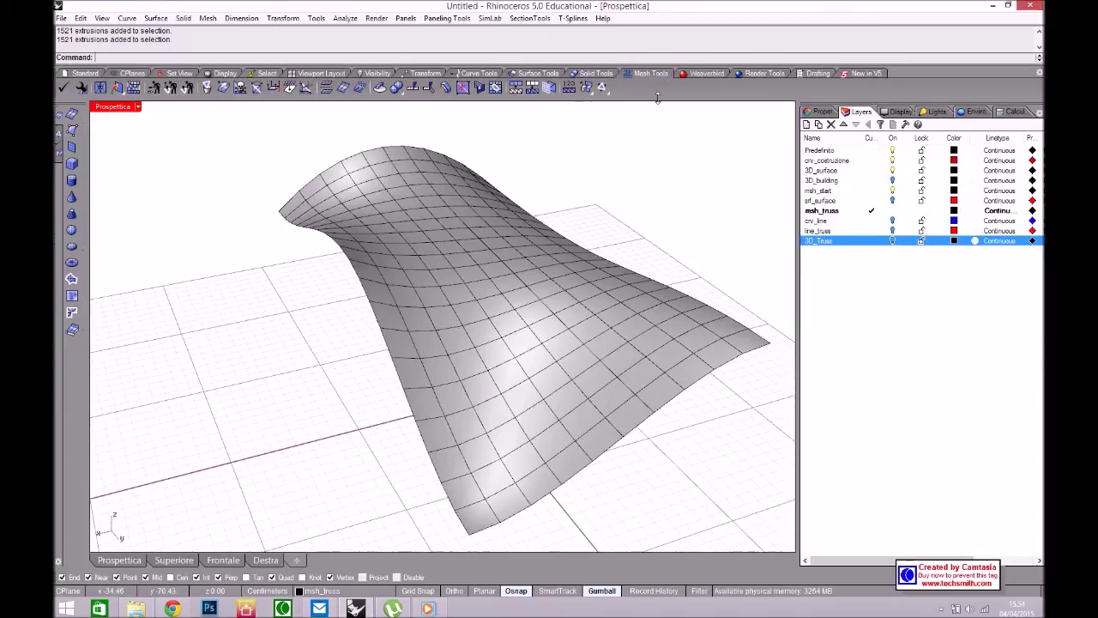
Triangulate the roof mesh so each quad face splits diagonally, then inspect the triangles
click(532, 88)
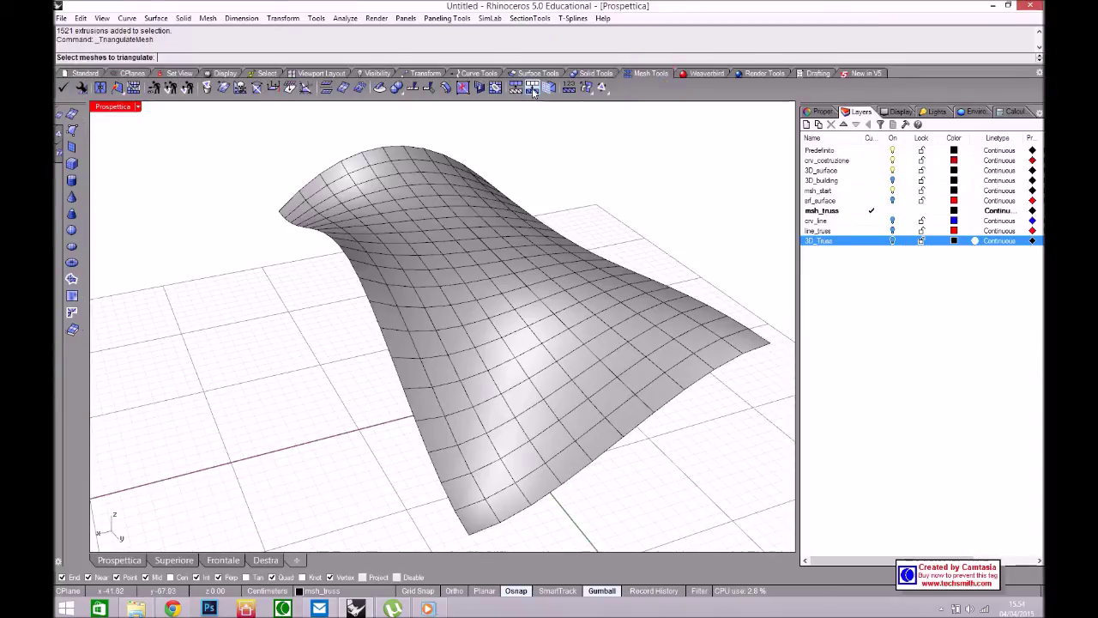
click(467, 240)
key(Return)
right_drag(506, 268, 502, 327)
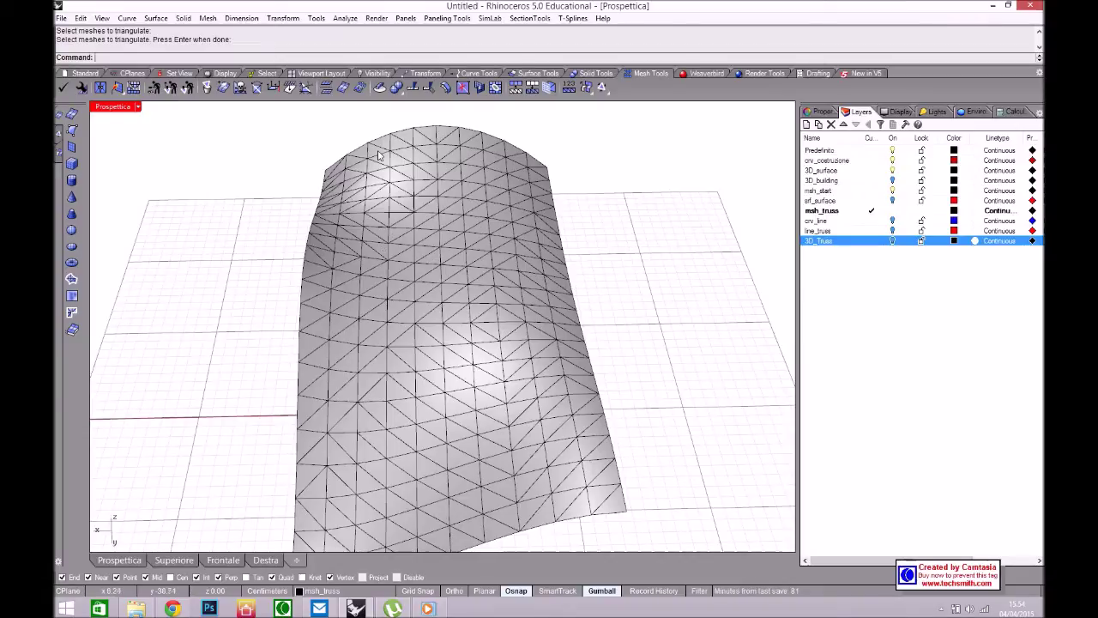
scroll(410, 215, up, 5)
mouse_move(383, 216)
right_down()
mouse_move(436, 219)
mouse_move(394, 216)
right_up()
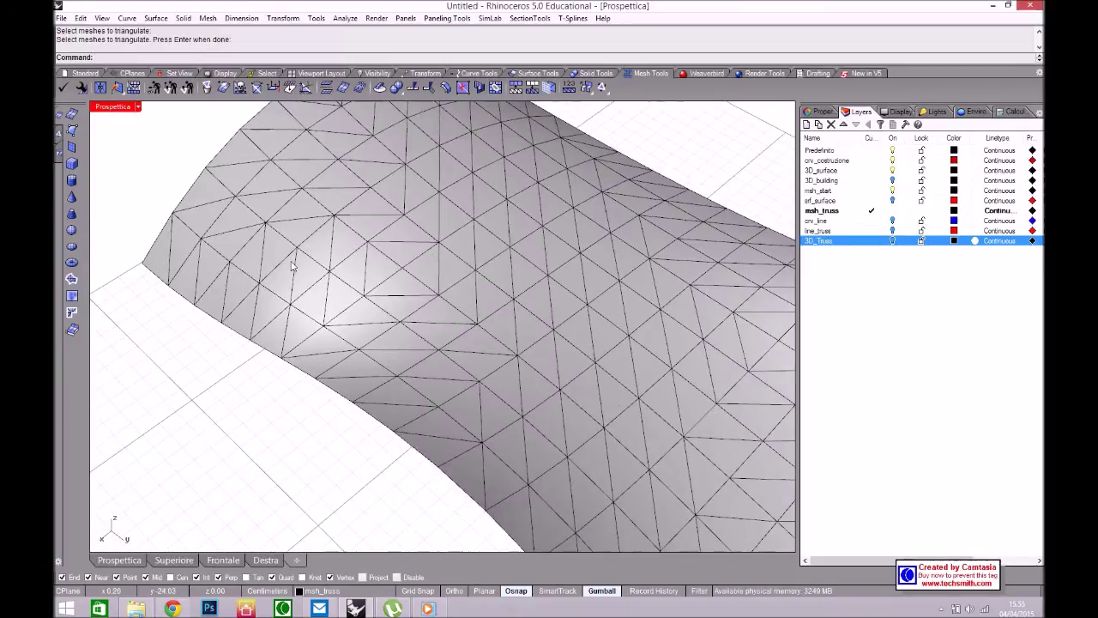
right_drag(292, 266, 459, 266)
scroll(507, 210, up, 2)
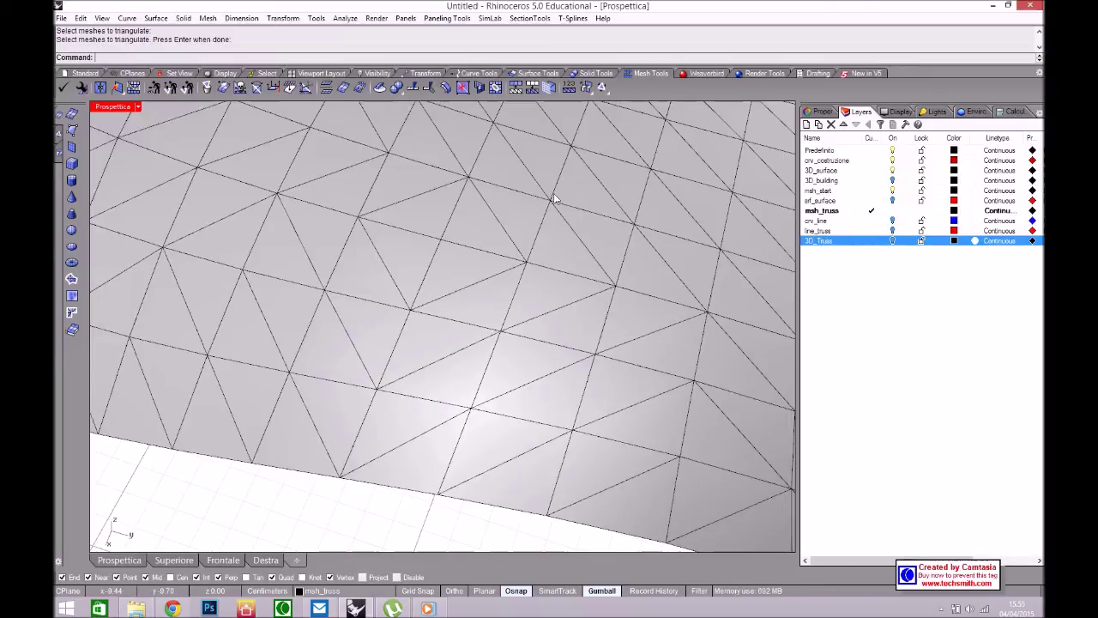
scroll(452, 280, down, 5)
right_drag(452, 280, 524, 313)
scroll(446, 270, up, 3)
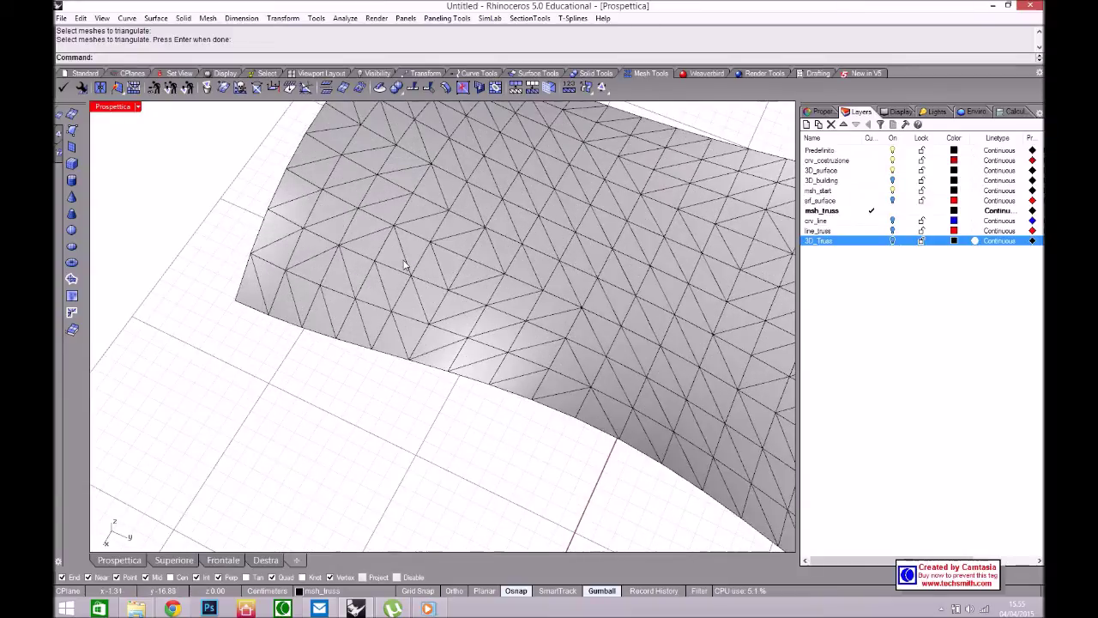
Use SwapMeshEdge to flip four diagonal edges near the mesh's left corner
click(257, 88)
click(406, 260)
click(348, 276)
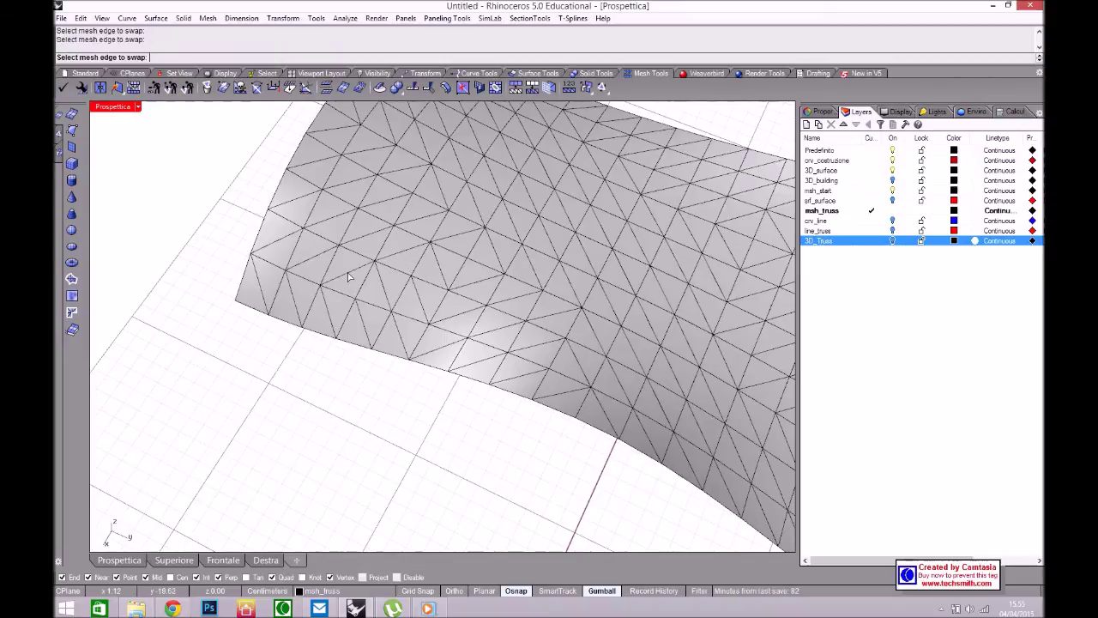
click(278, 304)
mouse_move(286, 309)
right_down()
mouse_move(249, 313)
mouse_move(304, 312)
right_up()
click(417, 255)
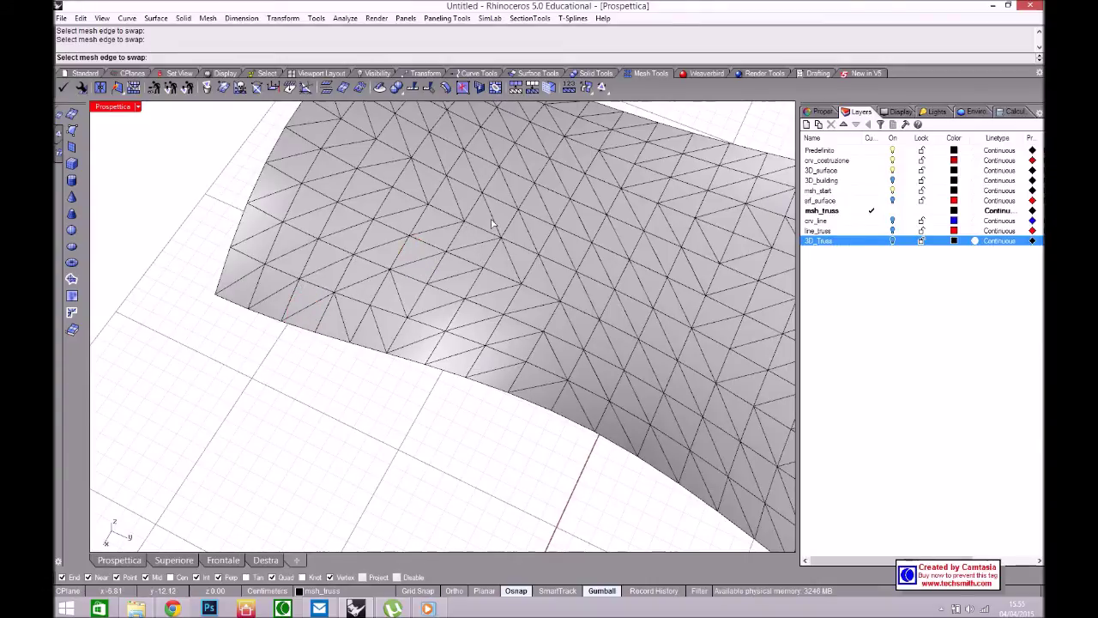
Flip nine more triangle diagonals along the upper part of the vaulted mesh
right_drag(536, 233, 505, 283)
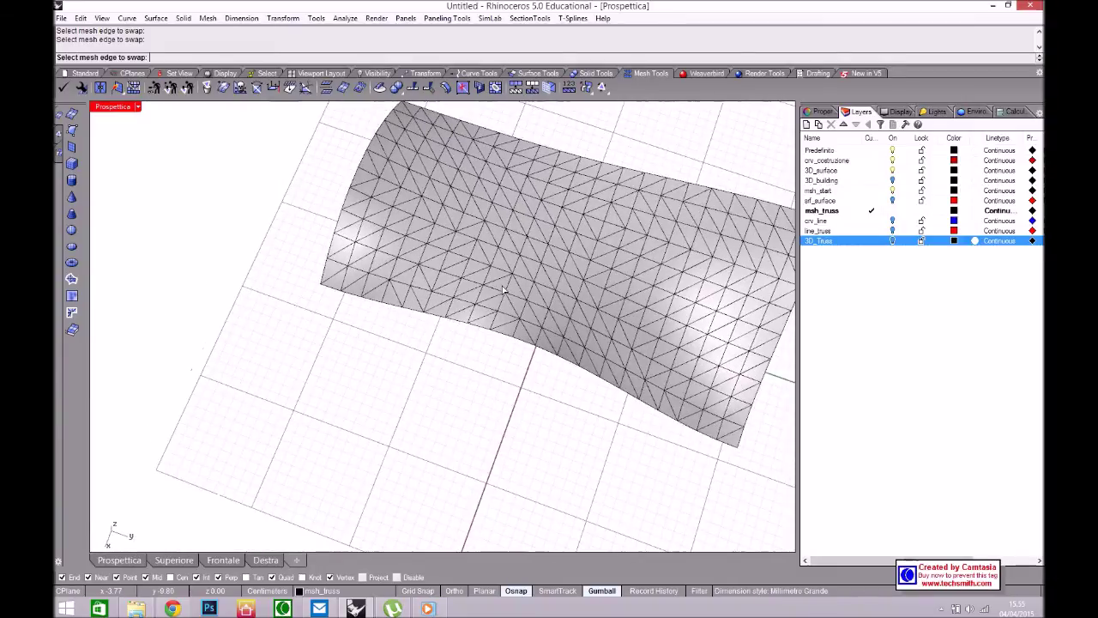
scroll(446, 226, up, 3)
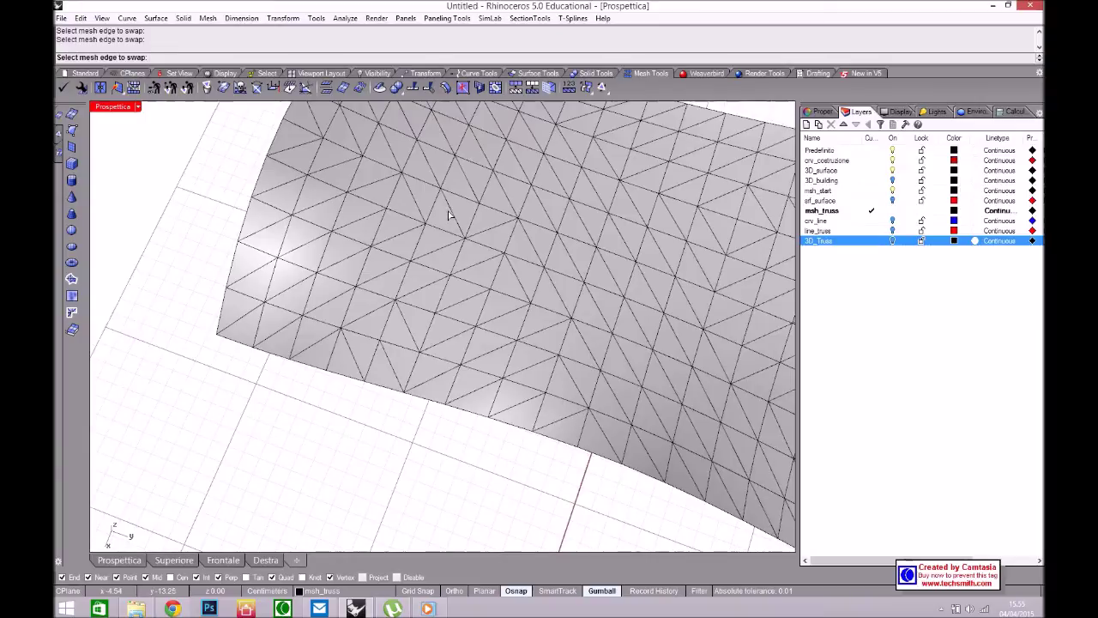
scroll(471, 301, down, 3)
right_drag(471, 301, 415, 268)
scroll(409, 247, up, 2)
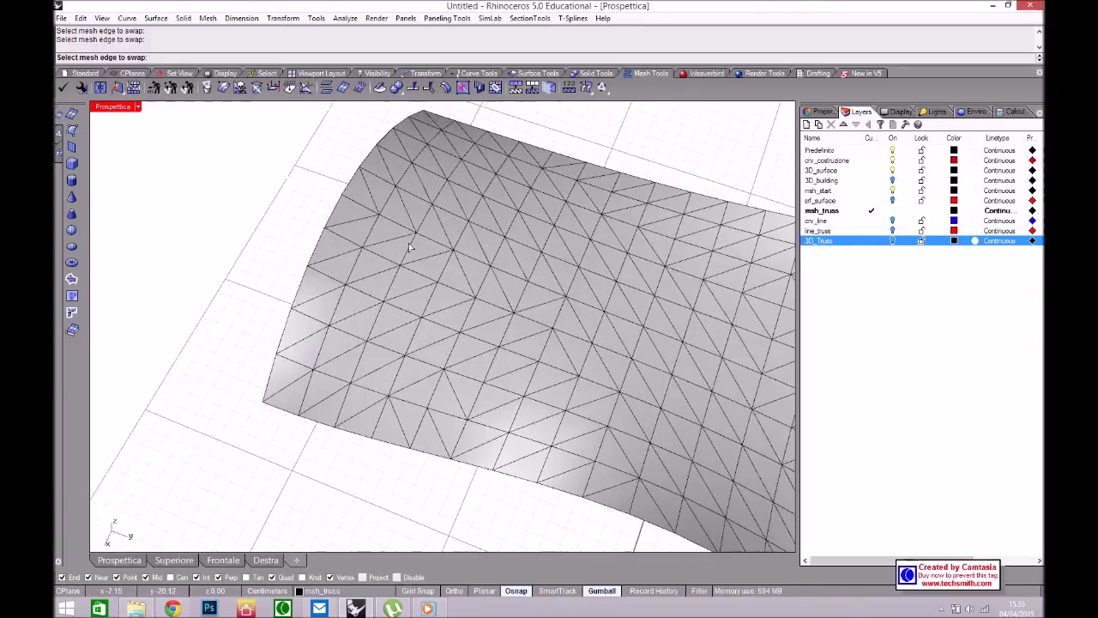
click(525, 229)
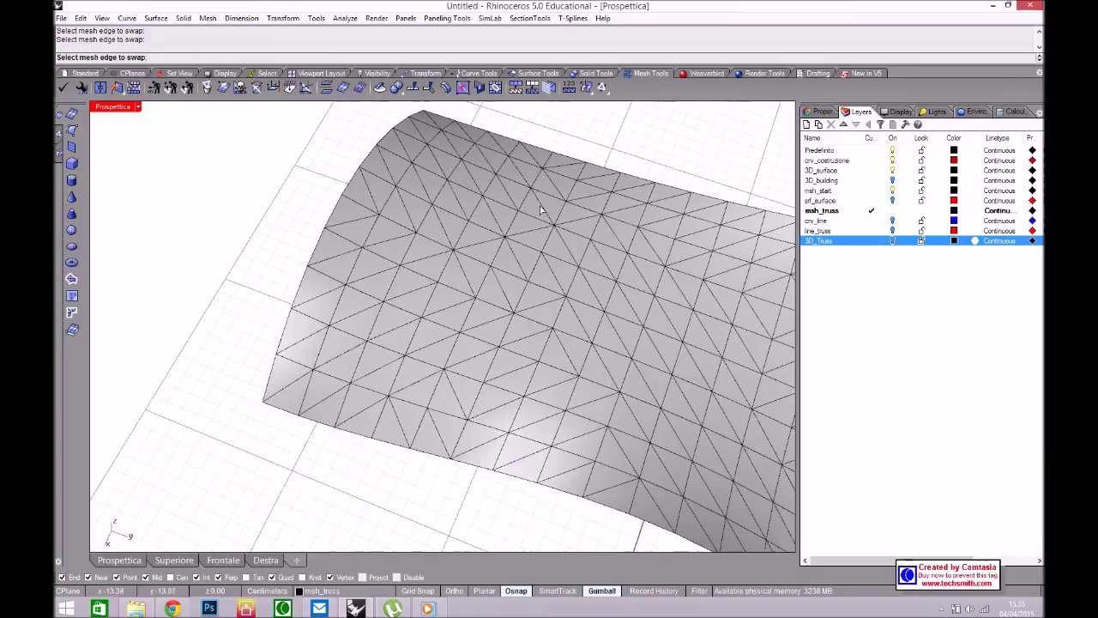
click(441, 228)
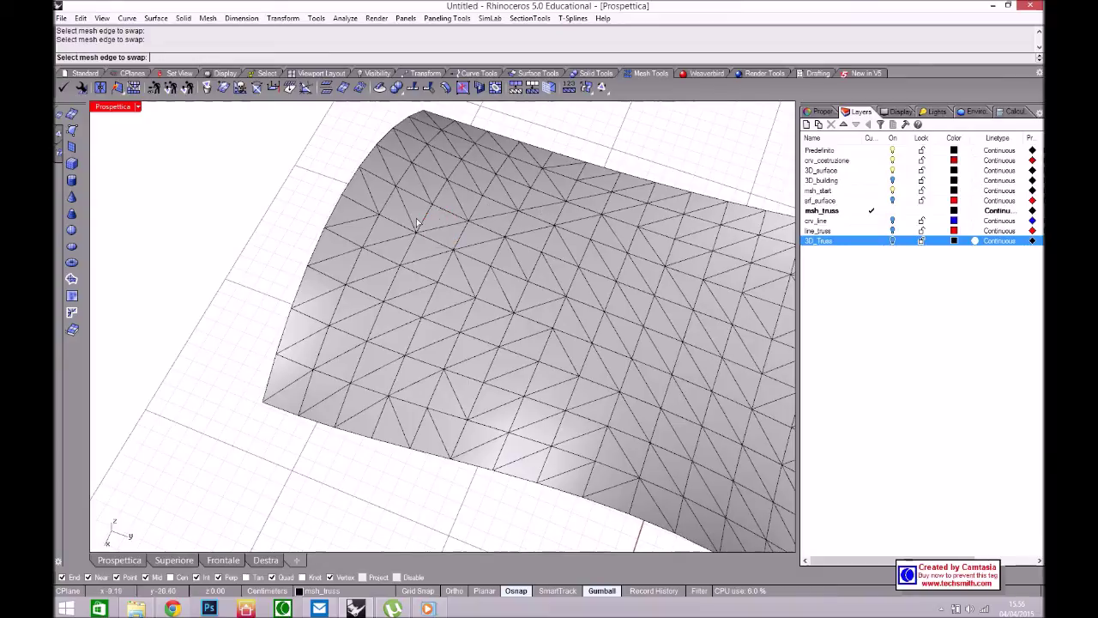
click(503, 189)
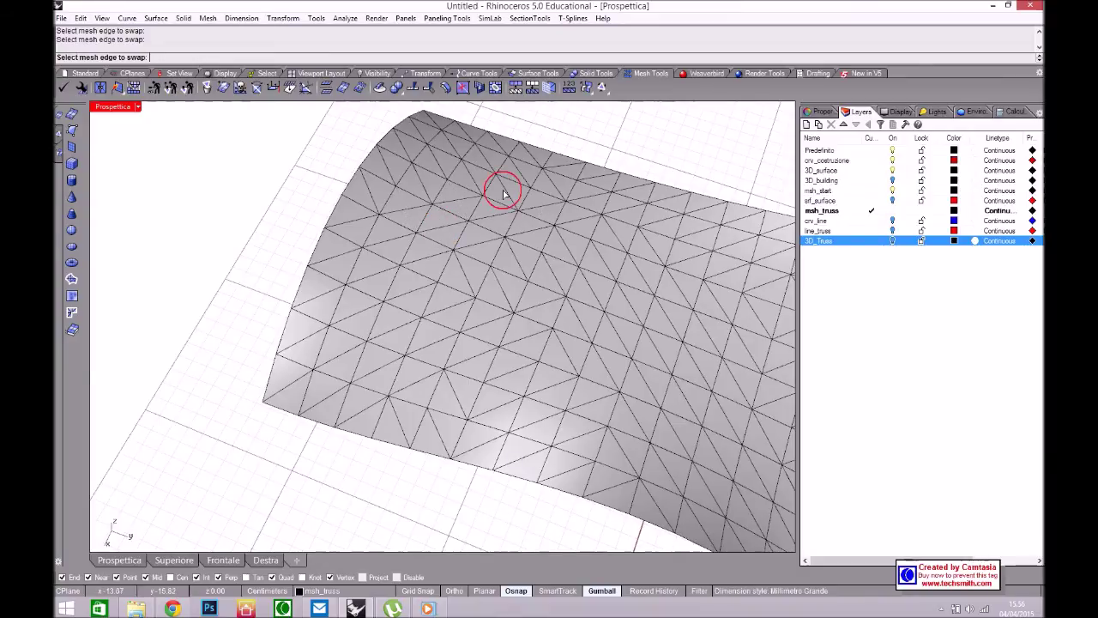
click(567, 164)
click(564, 166)
click(428, 186)
click(380, 159)
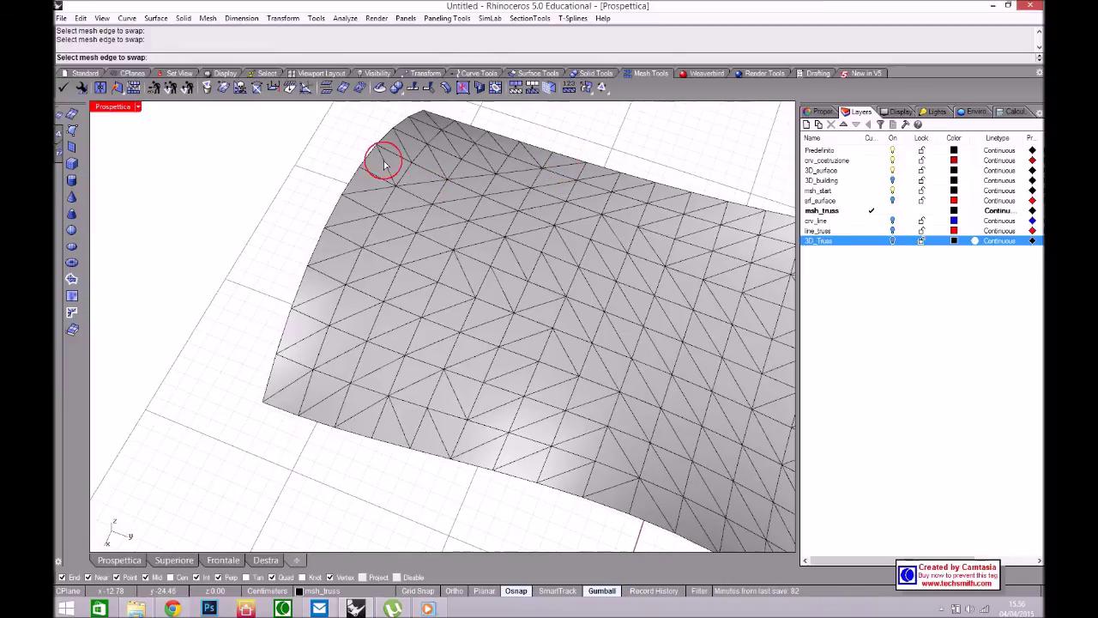
click(405, 148)
scroll(429, 179, up, 6)
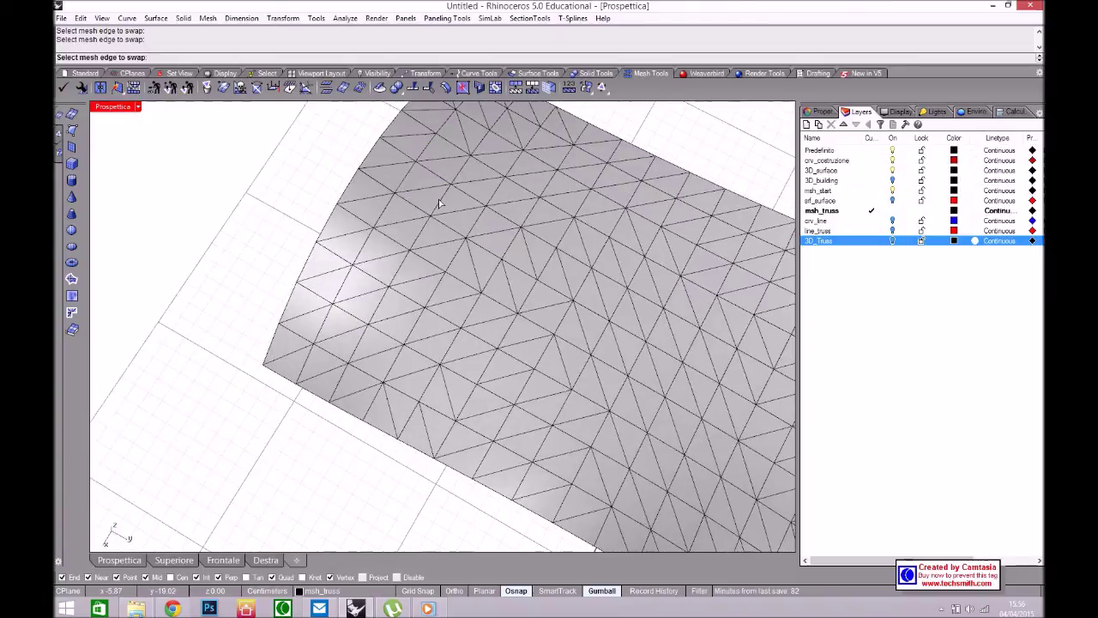
click(436, 178)
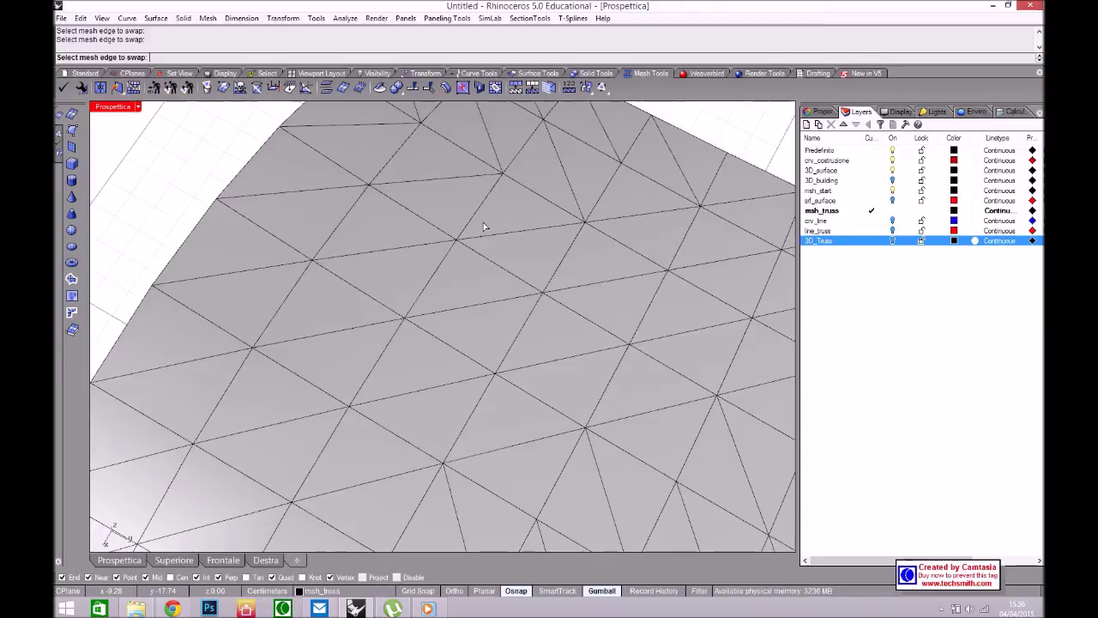
Flip five more diagonals near the mesh's lower edge, then restore the four-viewport layout
scroll(471, 309, down, 5)
mouse_move(485, 328)
right_down()
mouse_move(421, 265)
mouse_move(355, 255)
mouse_move(429, 369)
mouse_move(433, 391)
mouse_move(424, 385)
right_up()
scroll(424, 384, up, 3)
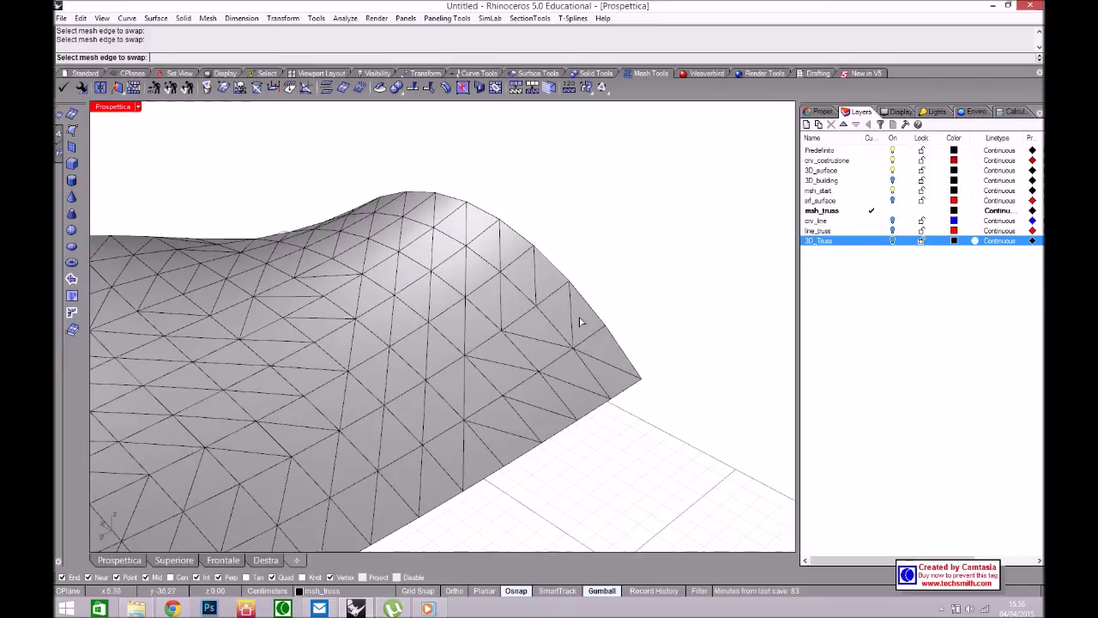
click(542, 345)
click(501, 431)
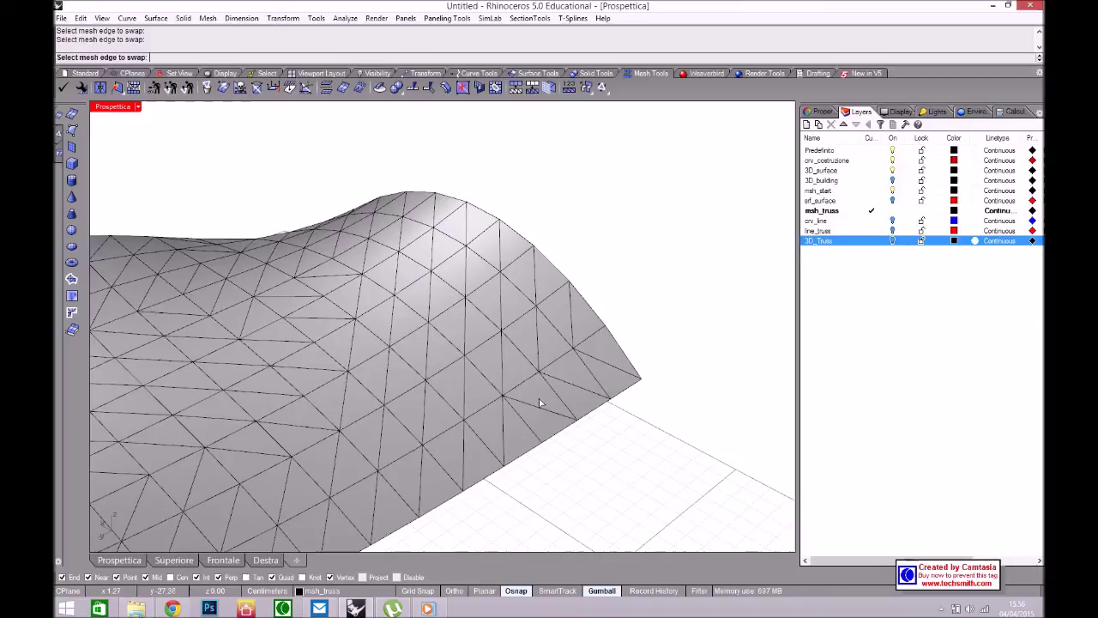
click(571, 381)
click(583, 385)
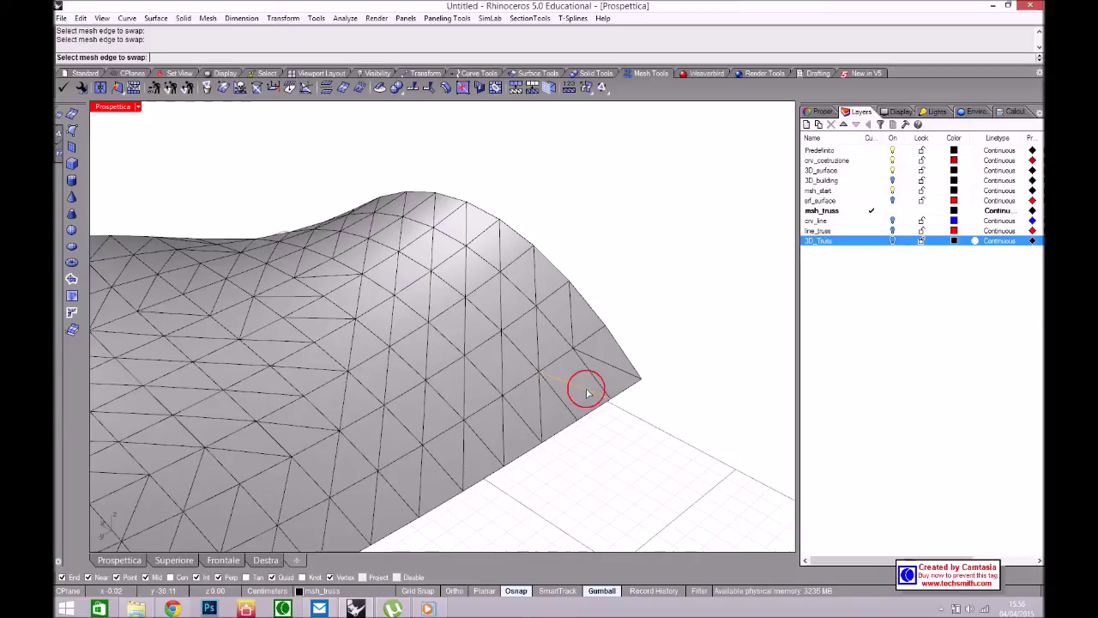
scroll(614, 364, down, 6)
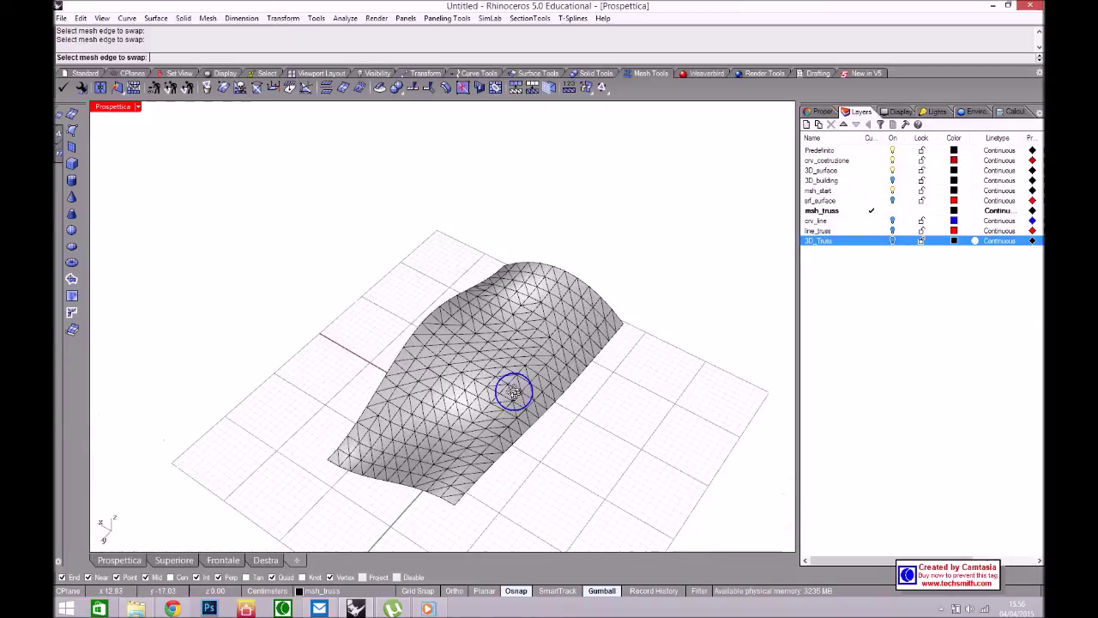
right_drag(514, 392, 507, 424)
scroll(542, 302, up, 3)
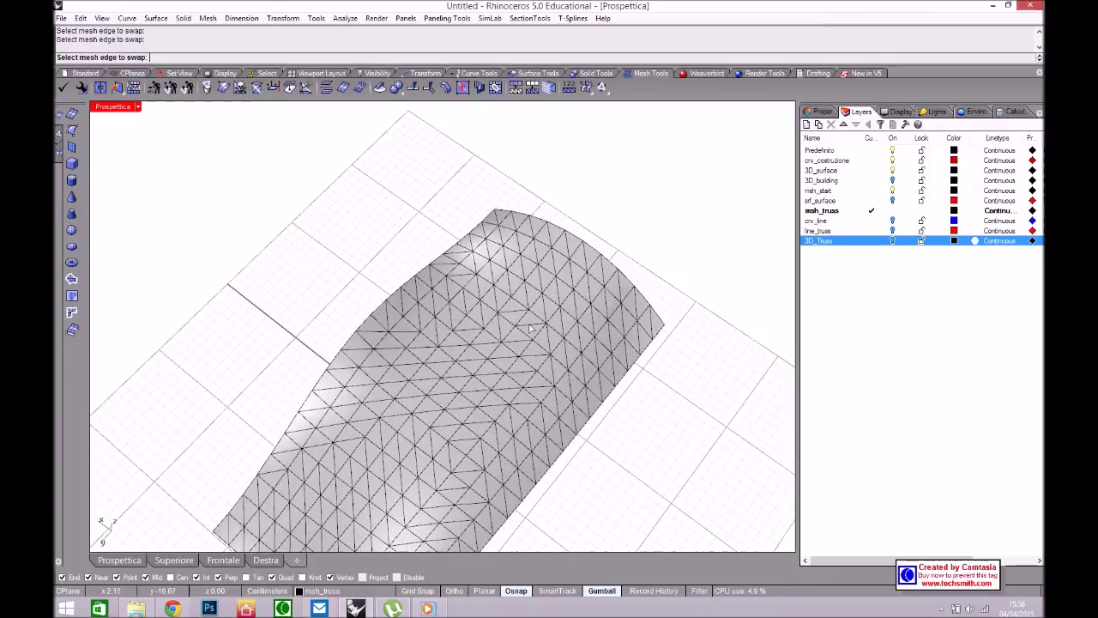
click(530, 351)
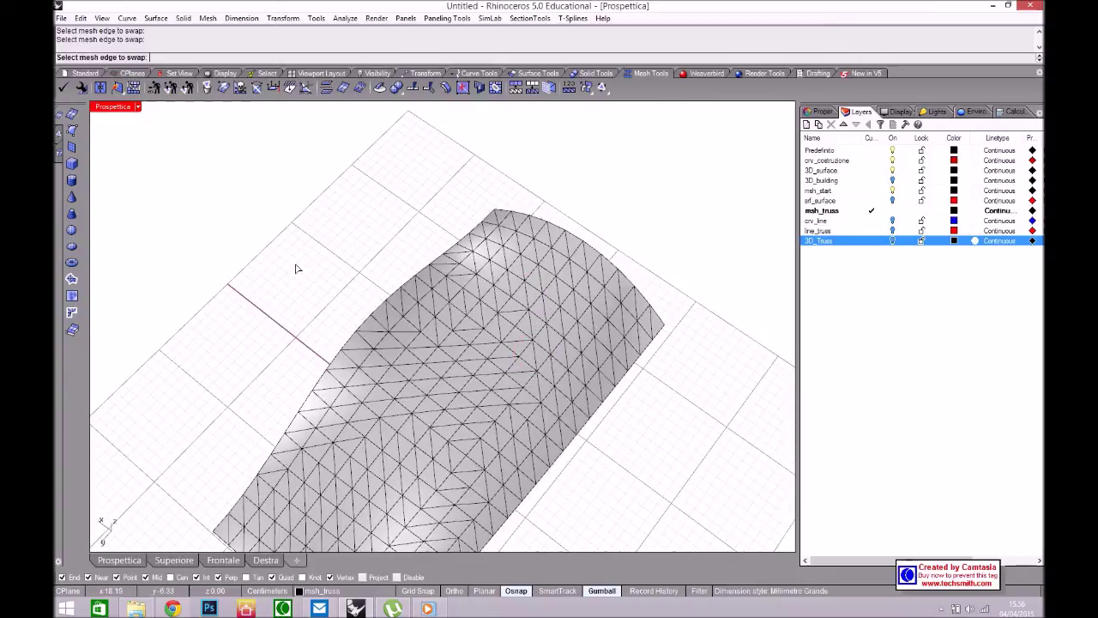
double_click(113, 106)
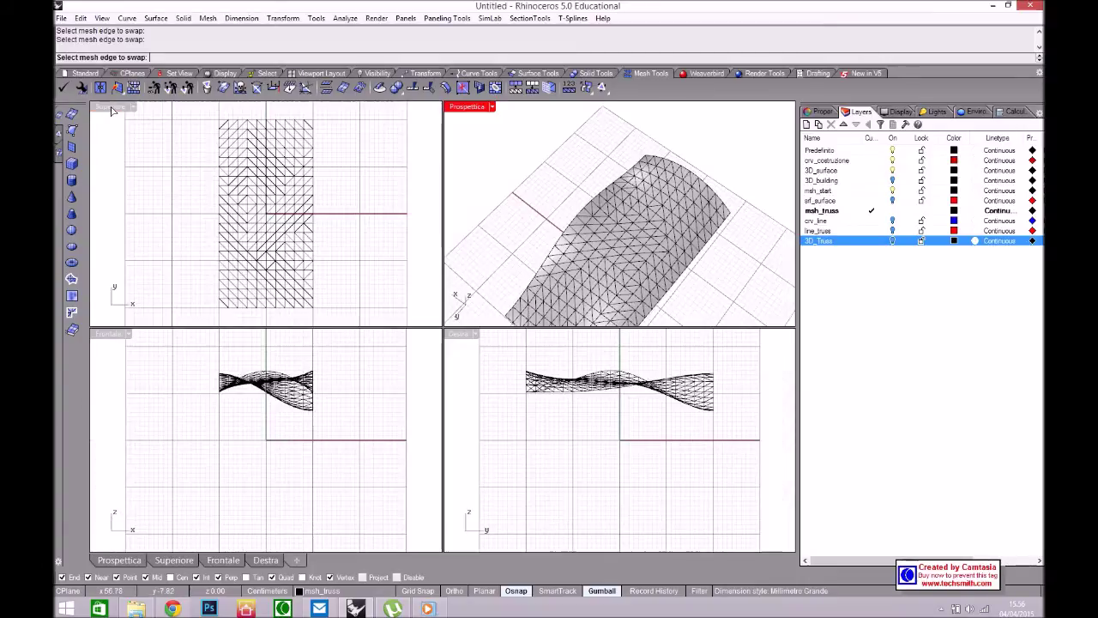
Maximize the Superiore top view in Shaded display and center the mesh
double_click(110, 106)
mouse_move(478, 257)
right_down()
mouse_move(508, 211)
mouse_move(484, 253)
right_up()
click(134, 107)
click(179, 104)
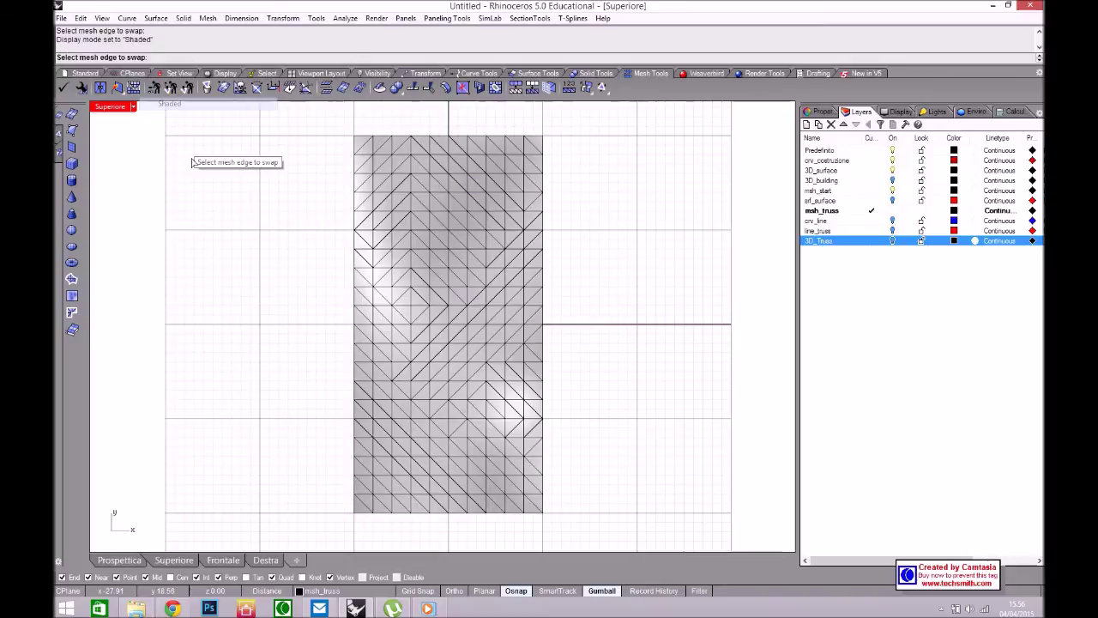
scroll(470, 225, up, 3)
mouse_move(441, 260)
right_down()
mouse_move(437, 282)
mouse_move(446, 226)
mouse_move(412, 172)
mouse_move(411, 107)
right_up()
scroll(363, 318, up, 2)
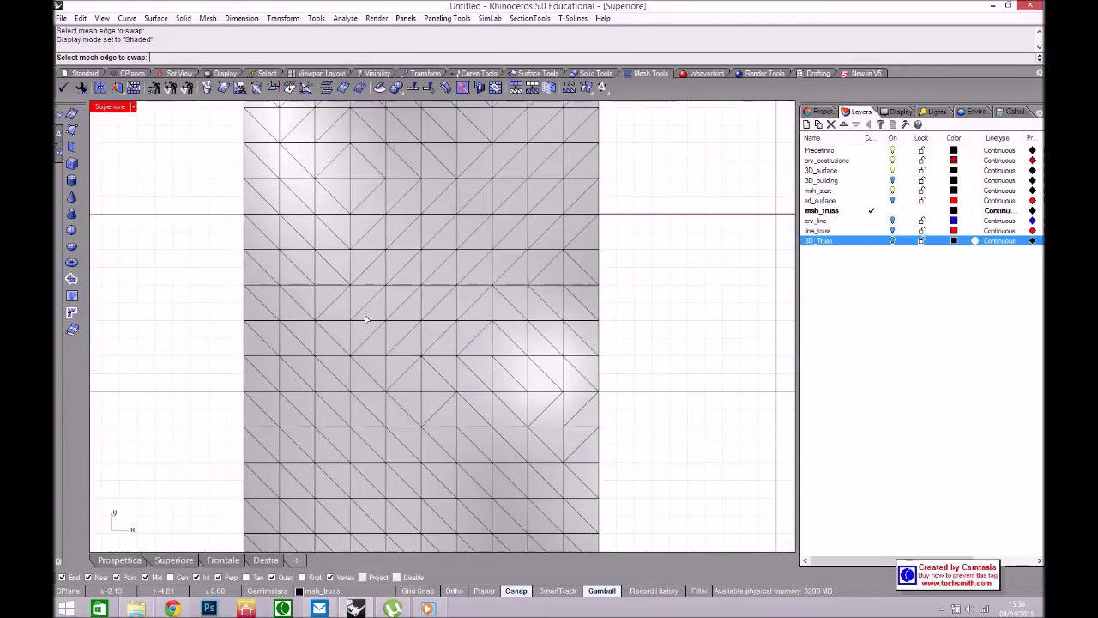
Flip the diagonals of six mesh cells in the top view
click(375, 300)
click(375, 259)
click(419, 300)
click(419, 345)
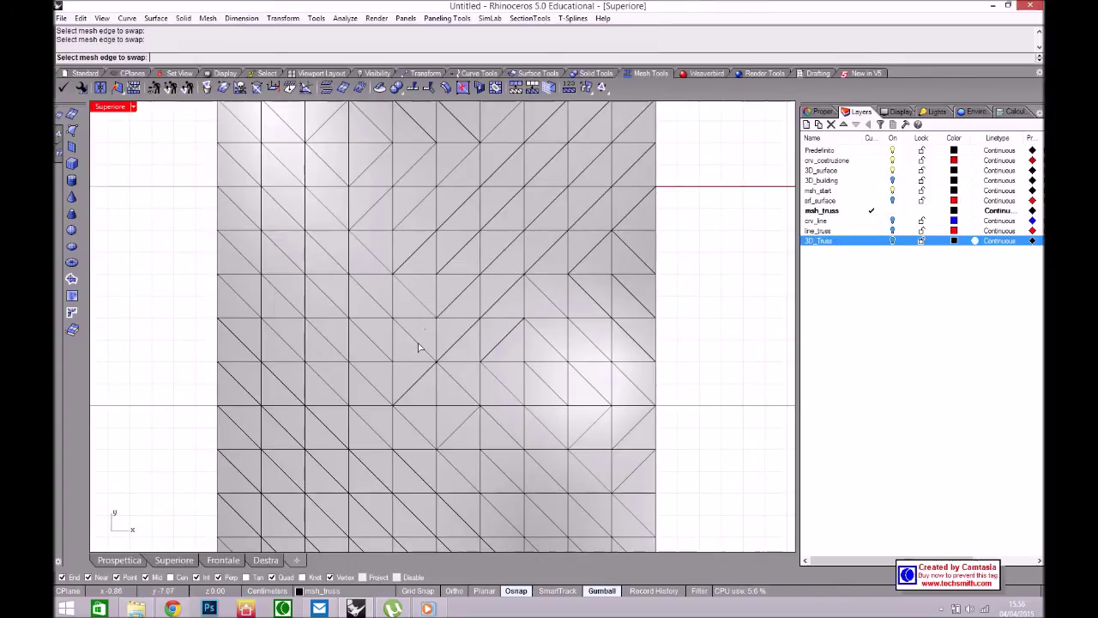
click(434, 382)
click(462, 429)
scroll(462, 426, down, 2)
scroll(481, 394, up, 1)
Flip six more cell diagonals to complete a regular diagonal pattern
click(466, 368)
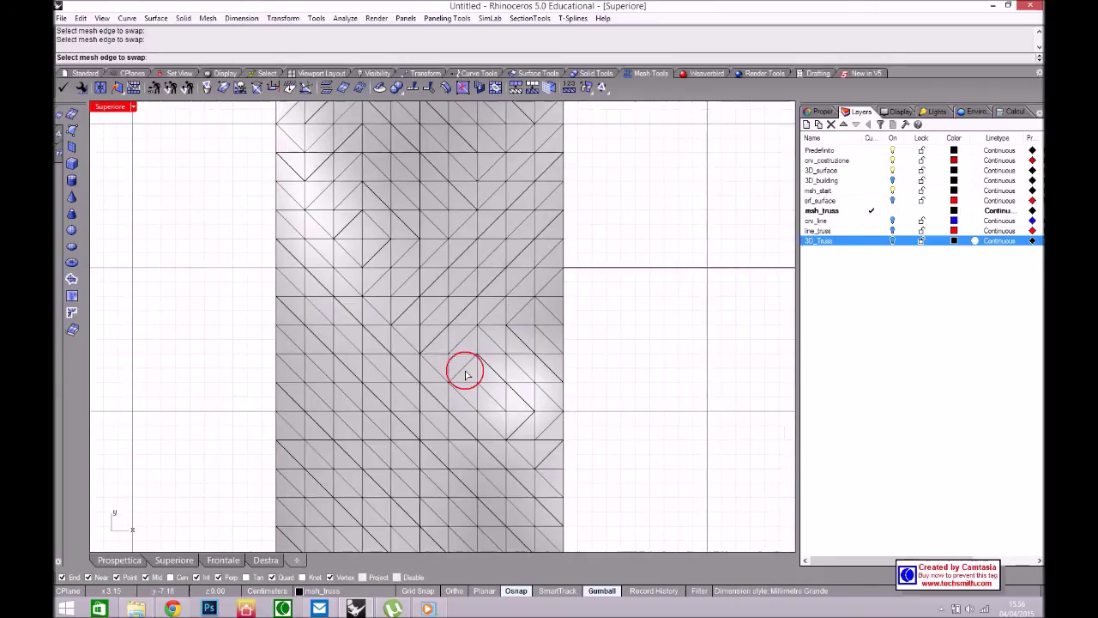
click(547, 453)
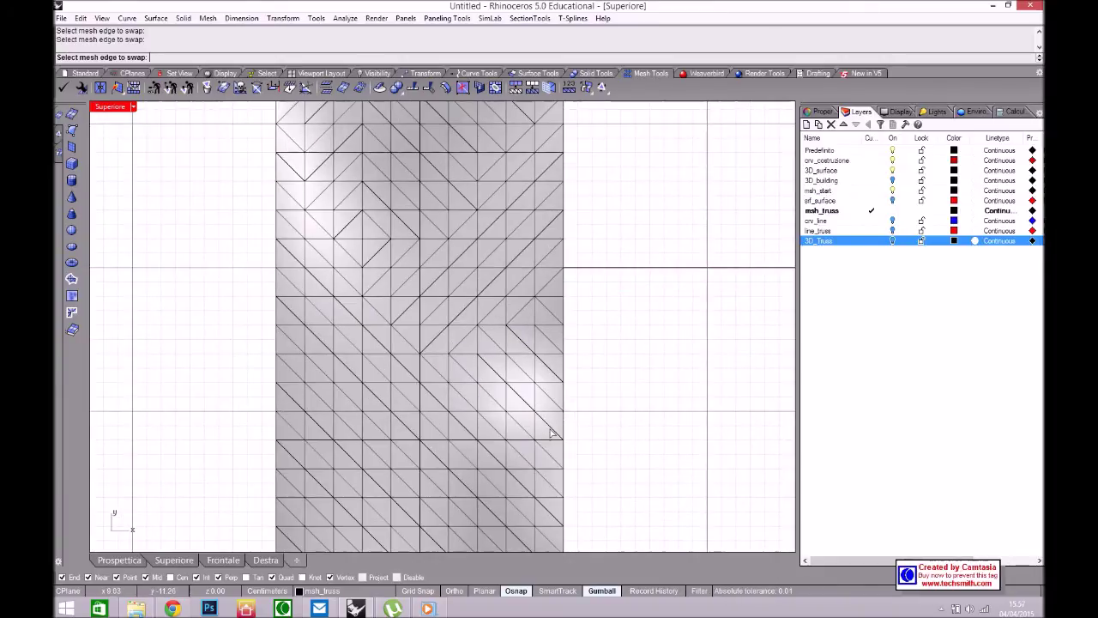
click(438, 336)
click(408, 310)
click(407, 291)
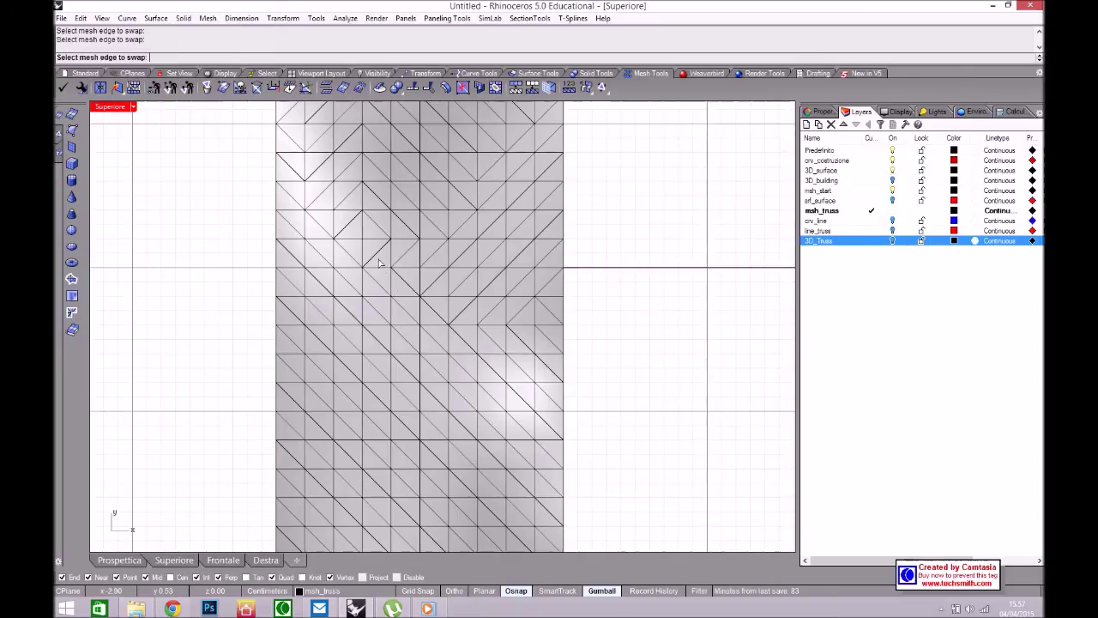
click(344, 198)
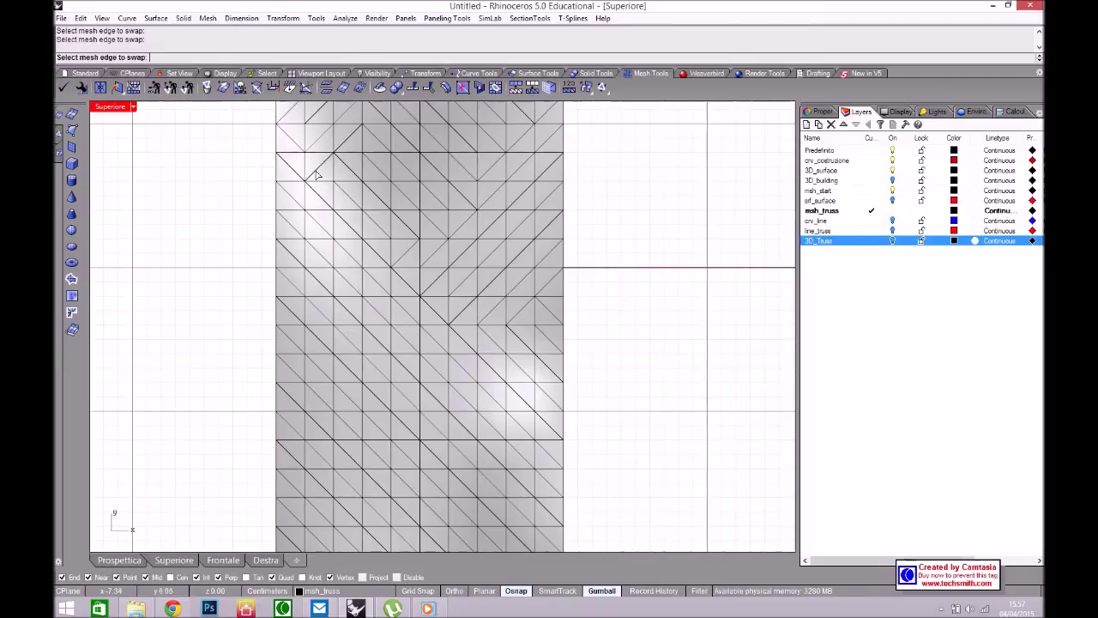
scroll(314, 214, down, 5)
scroll(322, 234, up, 5)
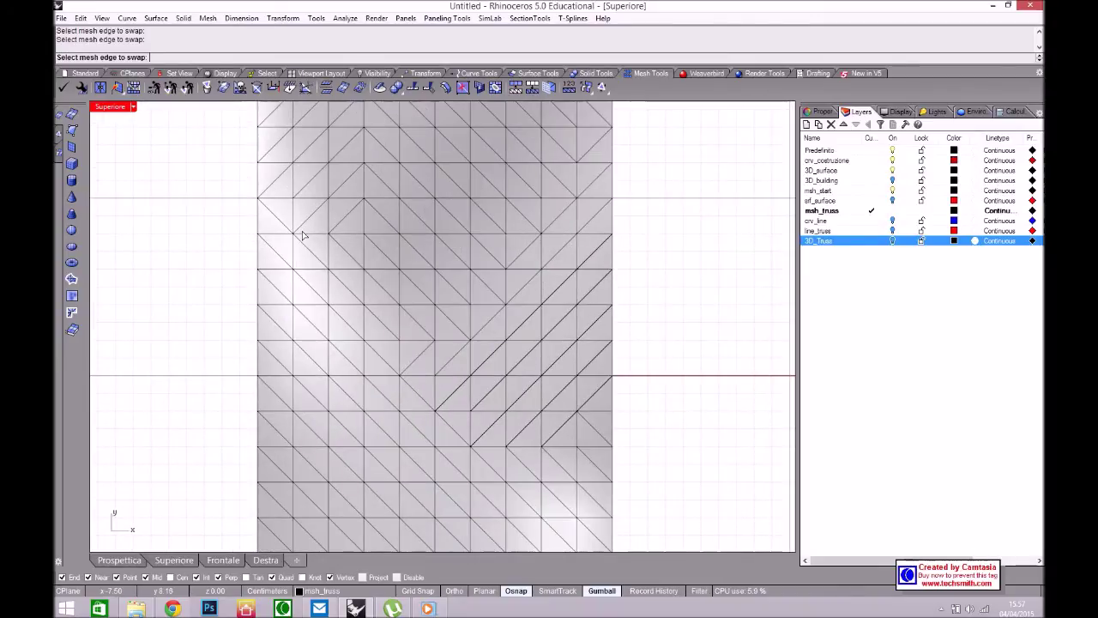
scroll(385, 206, down, 5)
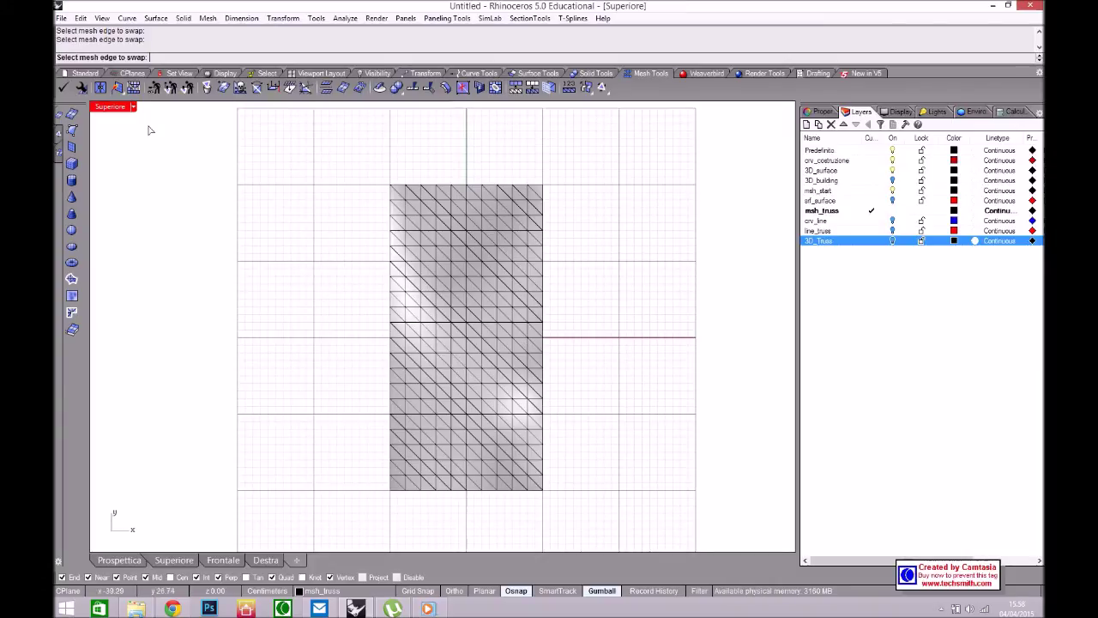
Restore four views, maximize the Prospettica viewport, and orbit around the mesh roof
double_click(112, 106)
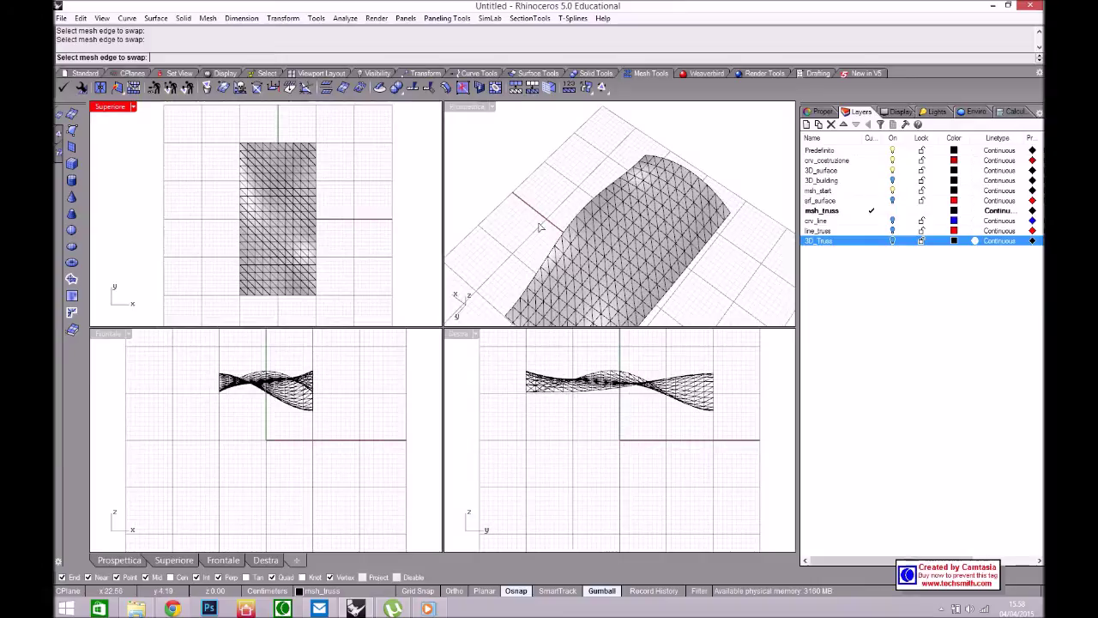
click(479, 112)
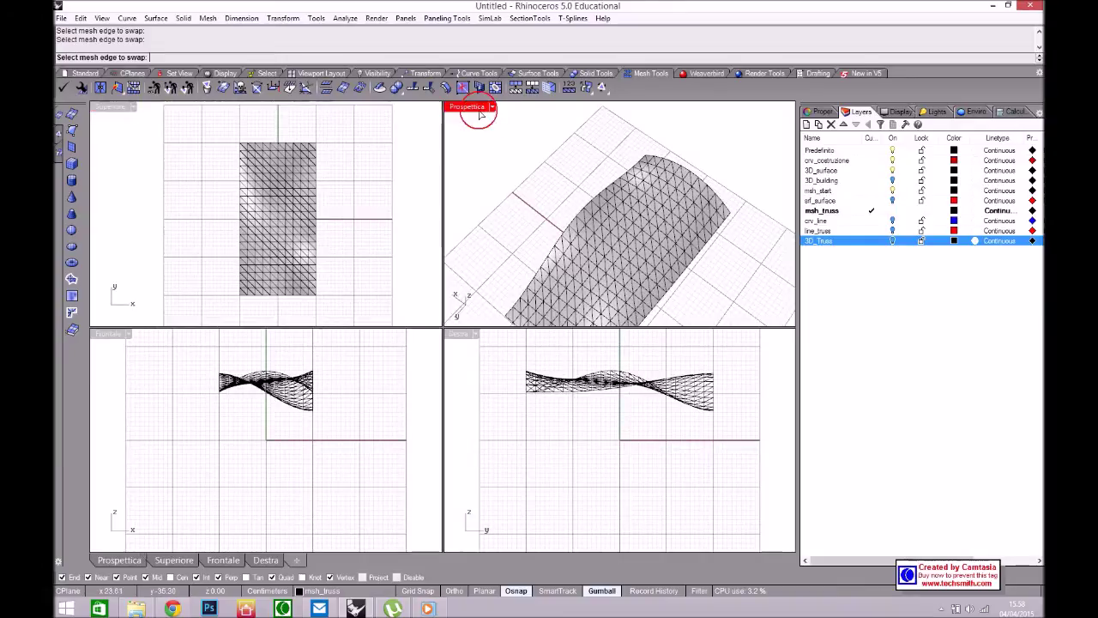
double_click(478, 110)
right_drag(527, 404, 356, 432)
right_drag(398, 439, 546, 380)
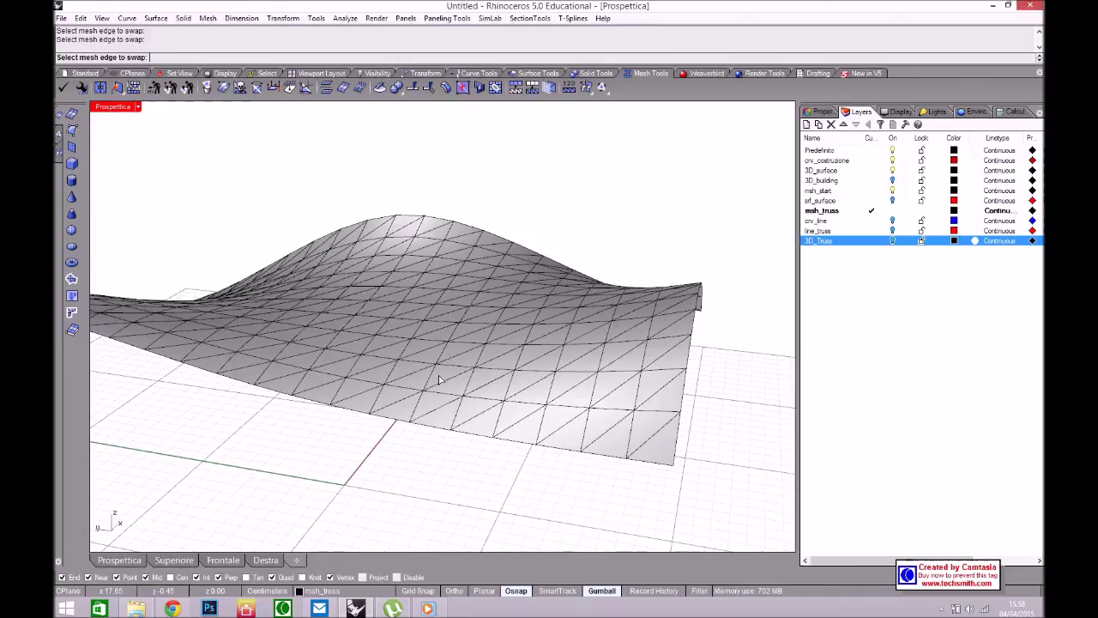
right_drag(637, 478, 525, 451)
Turn on the 3D_Truss layer and orbit to frame the roof and truss together
click(893, 241)
right_drag(747, 309, 512, 341)
scroll(271, 390, up, 5)
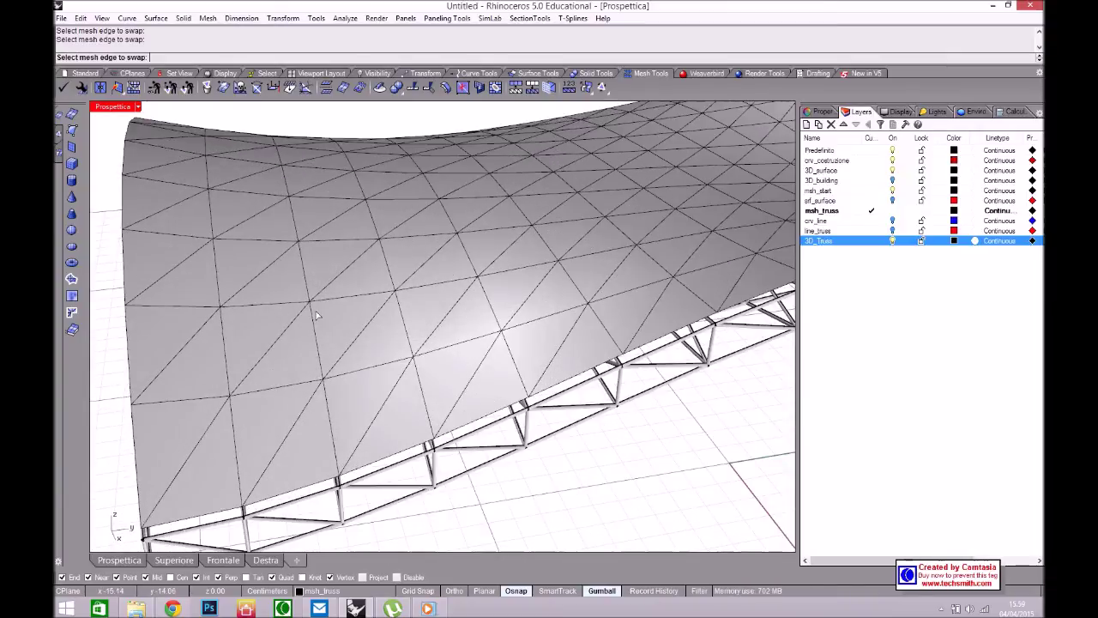
scroll(322, 432, down, 5)
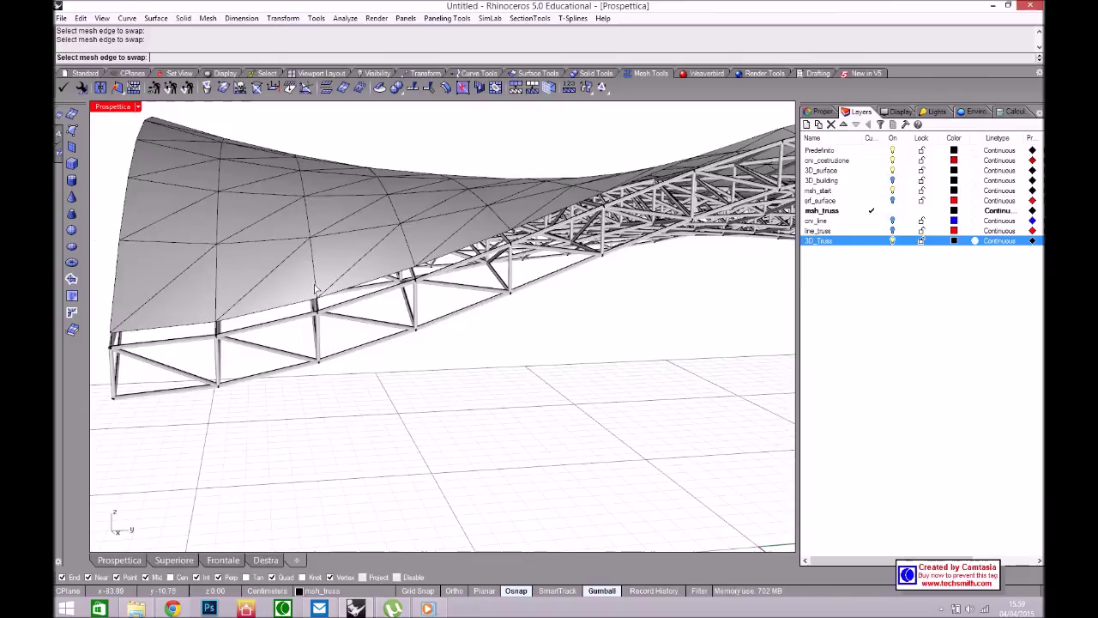
right_drag(338, 368, 398, 406)
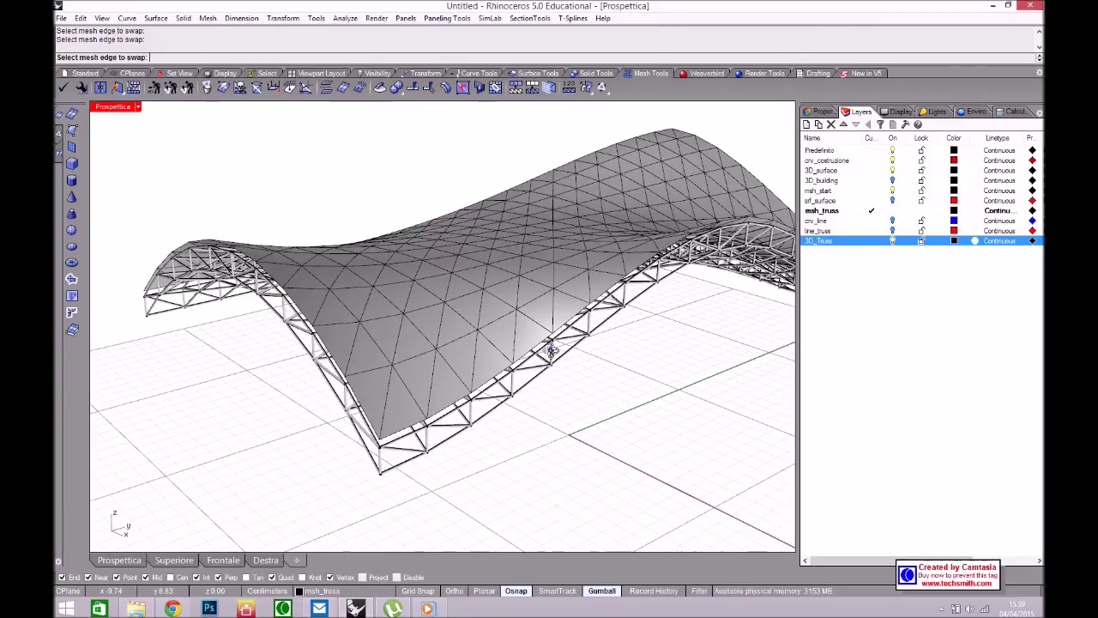
mouse_move(405, 354)
right_down()
mouse_move(507, 346)
mouse_move(531, 313)
mouse_move(468, 307)
right_up()
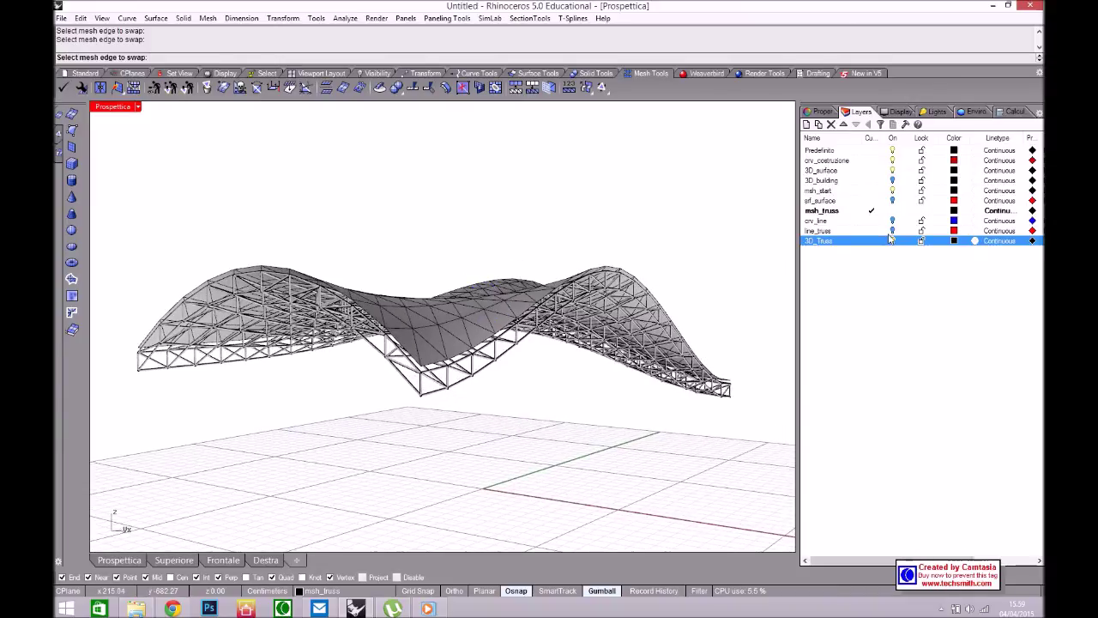
Show the 3D_building layer and set the Prospettica lens length to 35 mm
click(892, 180)
right_drag(586, 345, 378, 341)
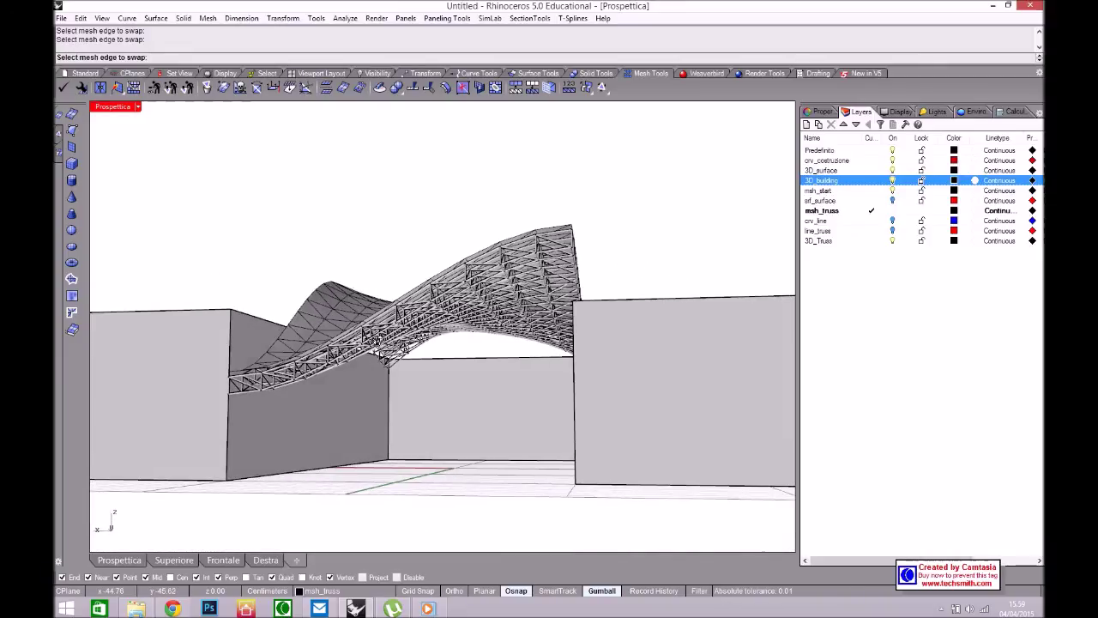
click(138, 107)
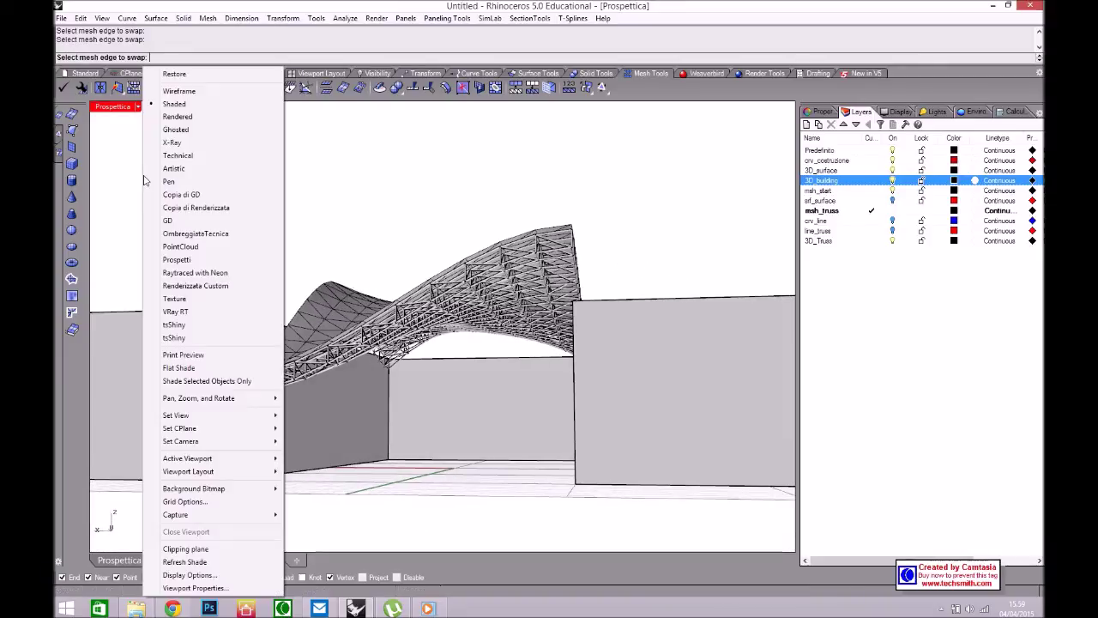
click(199, 588)
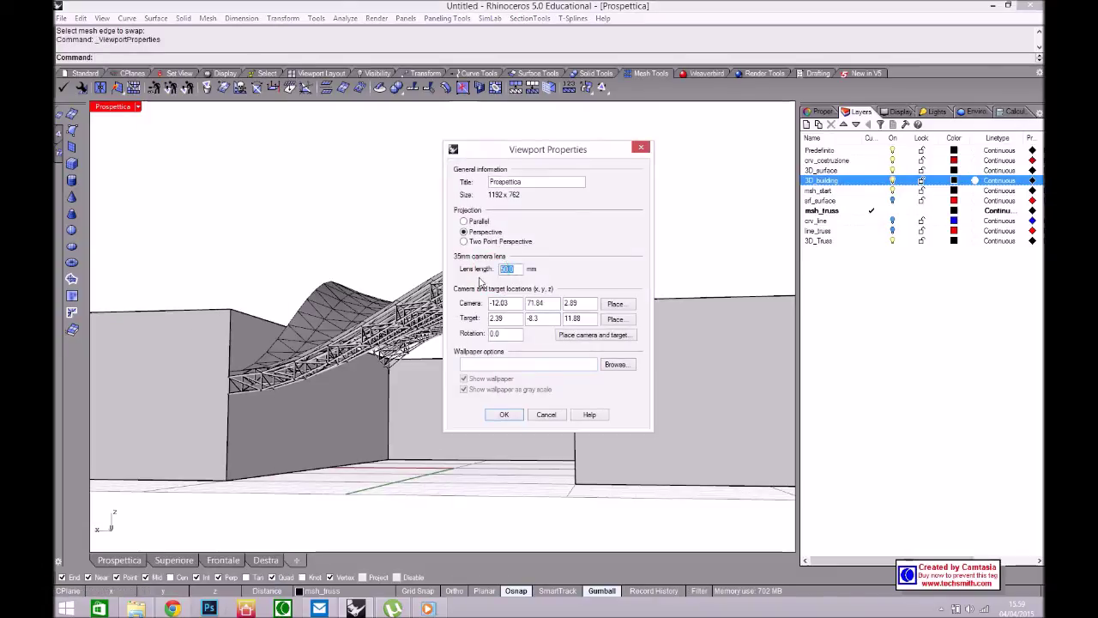
text(35)
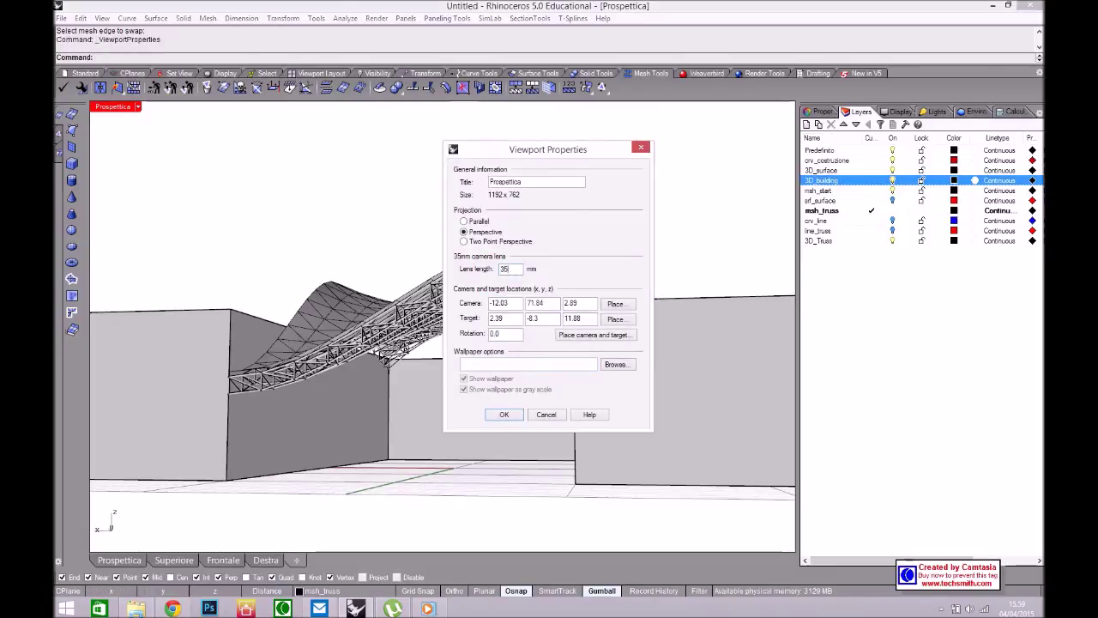
click(504, 414)
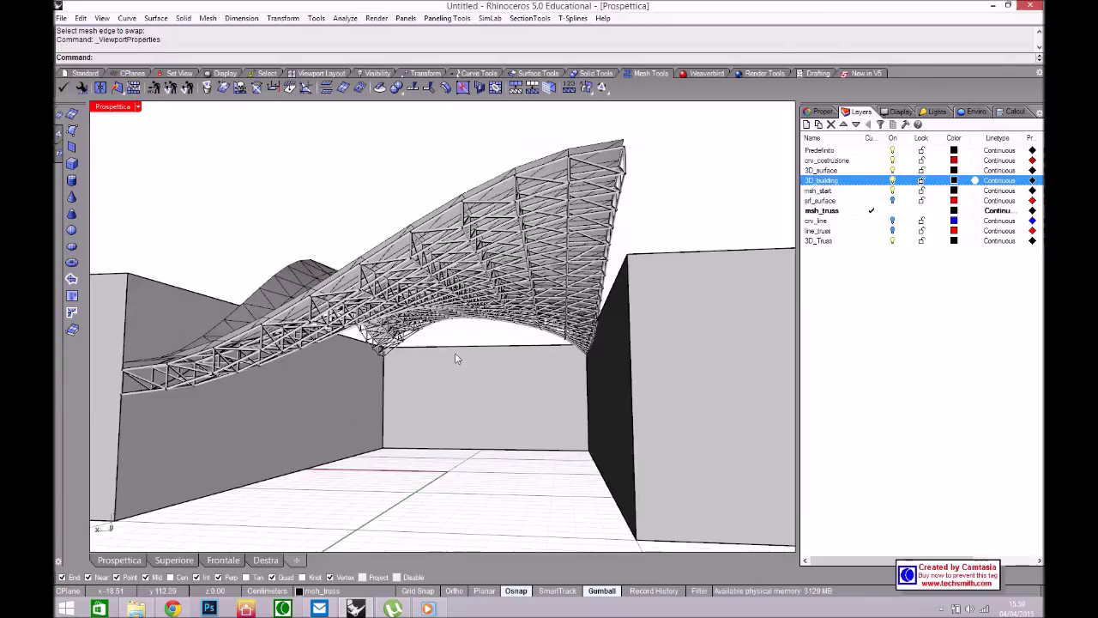
right_drag(454, 364, 455, 362)
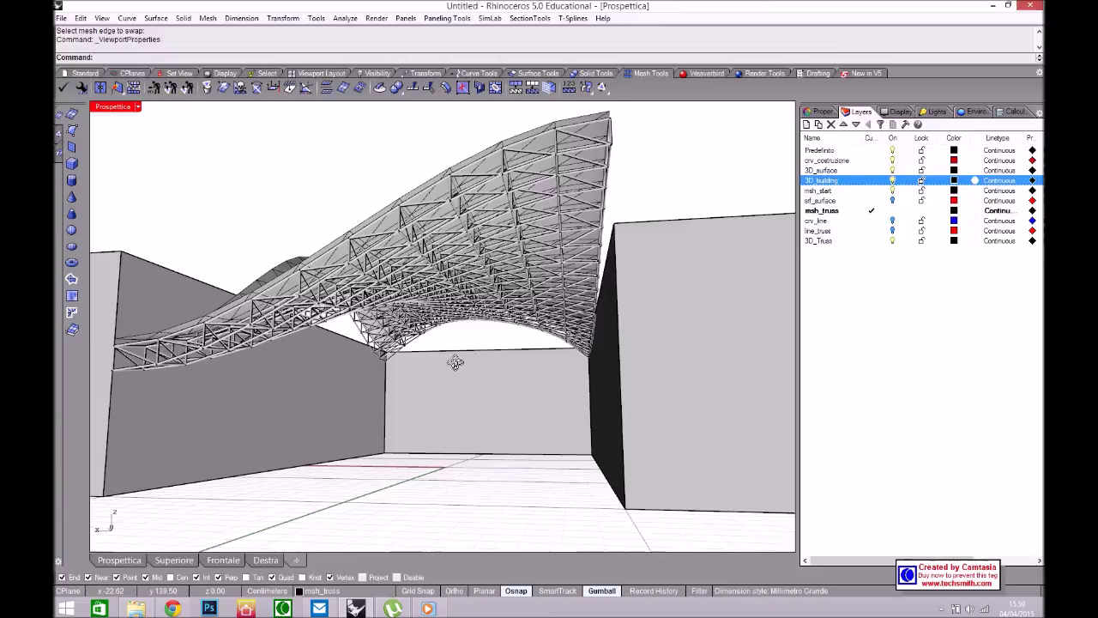